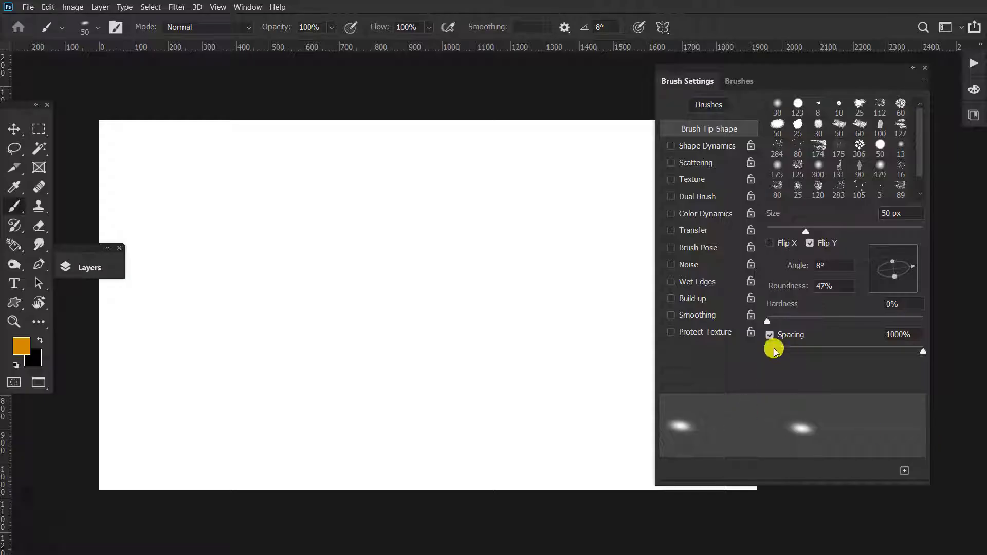
Hide and reshow Brush Settings from the Window menu, then bring up the Brushes preset list
click(245, 11)
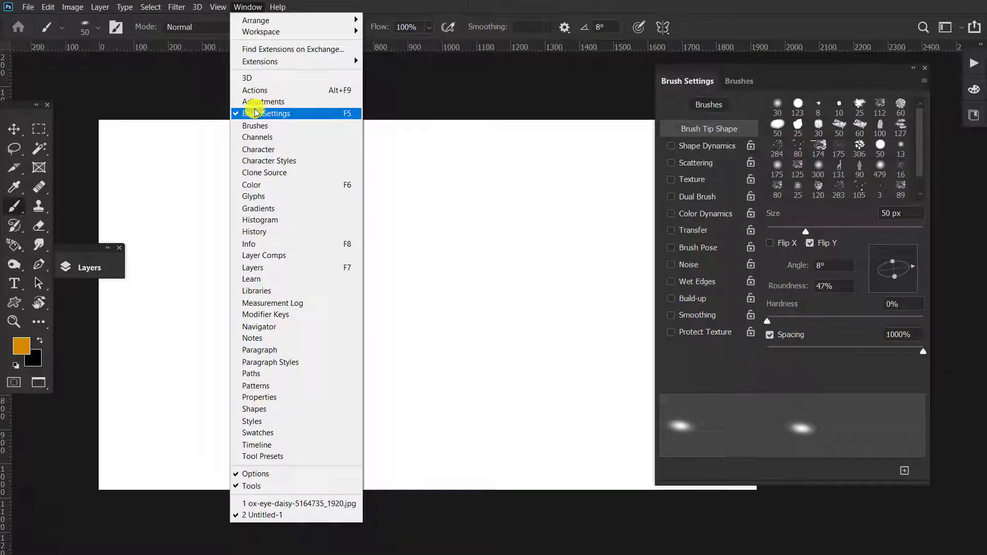
click(237, 116)
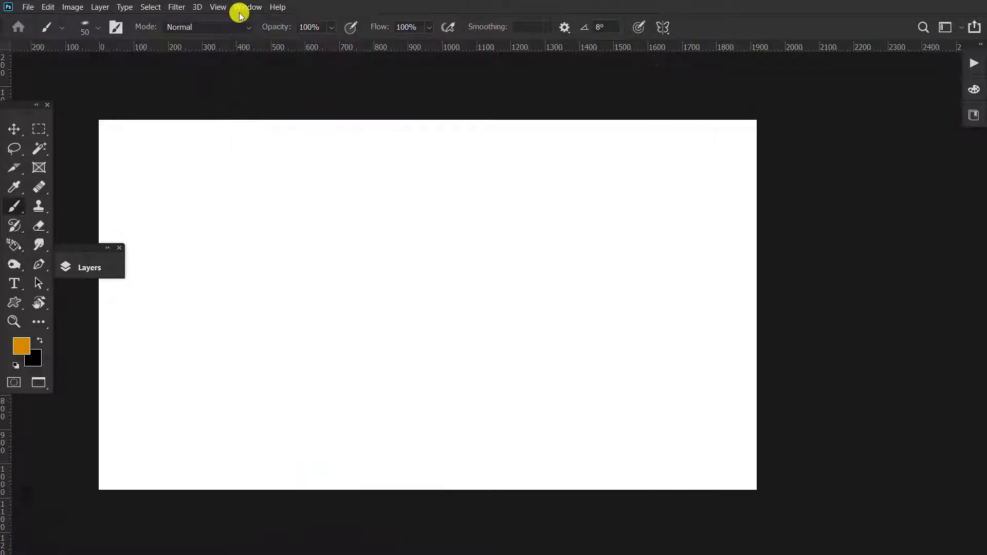
click(240, 8)
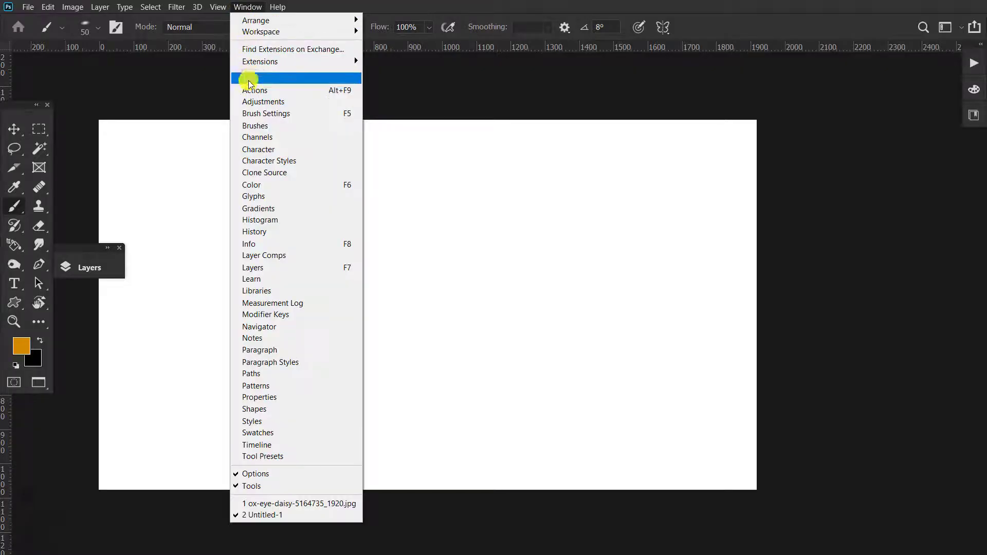
click(278, 114)
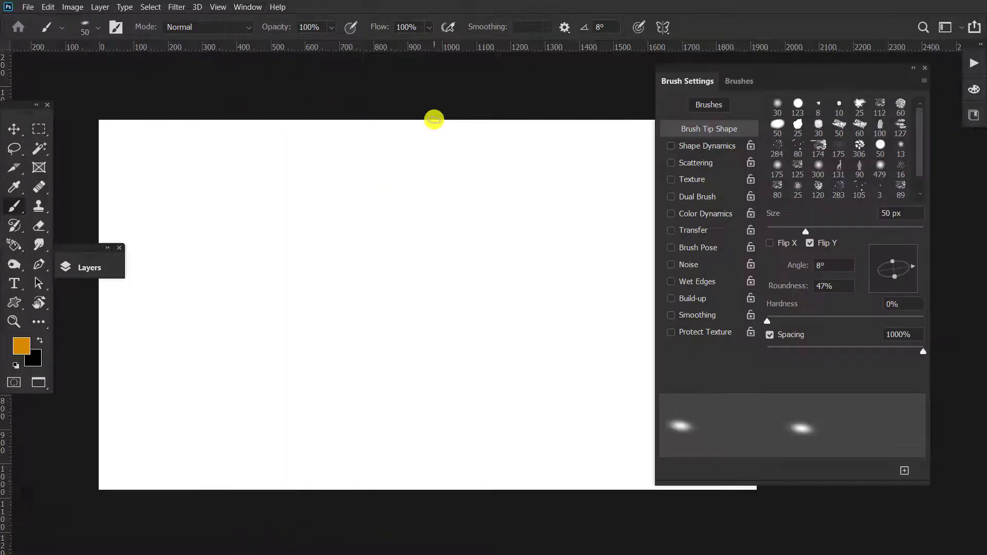
click(747, 83)
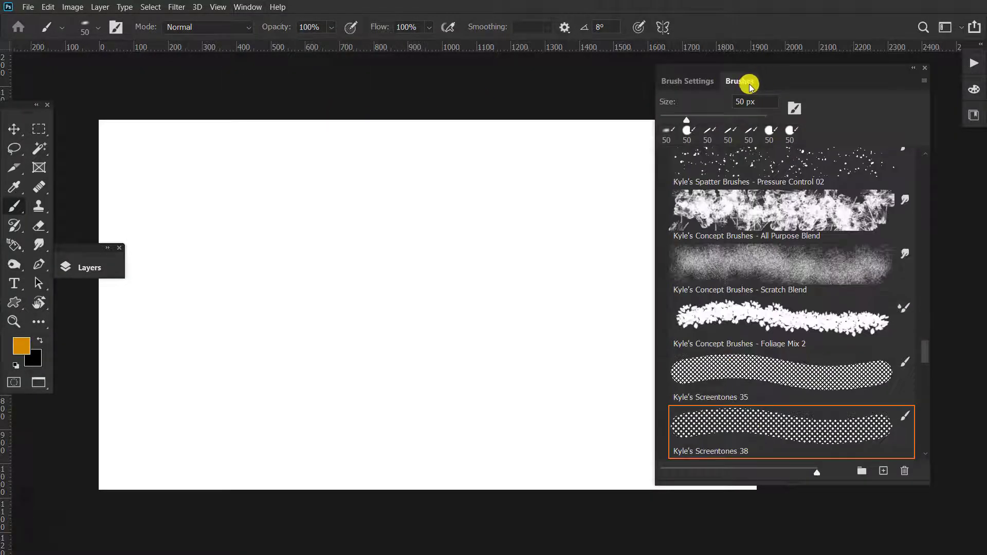
click(248, 6)
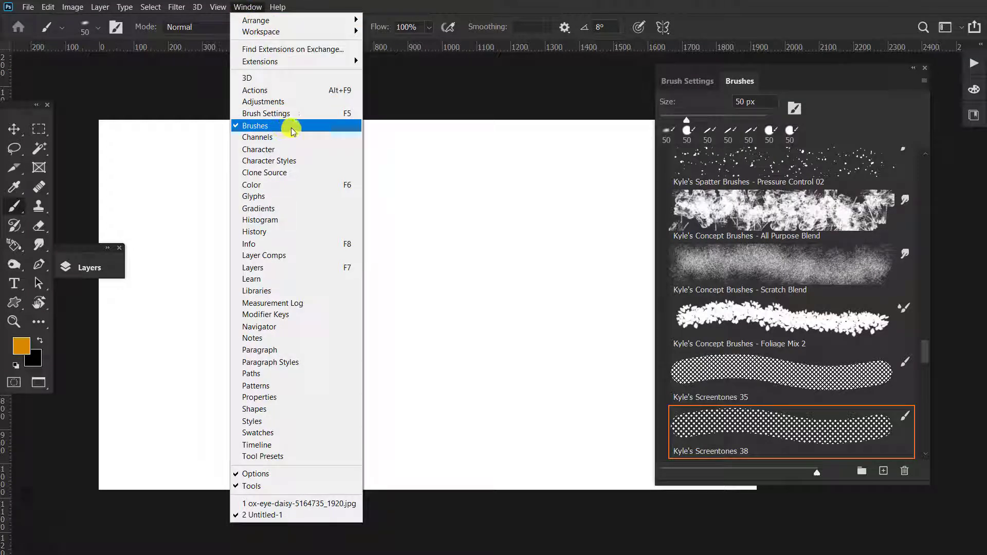
click(697, 82)
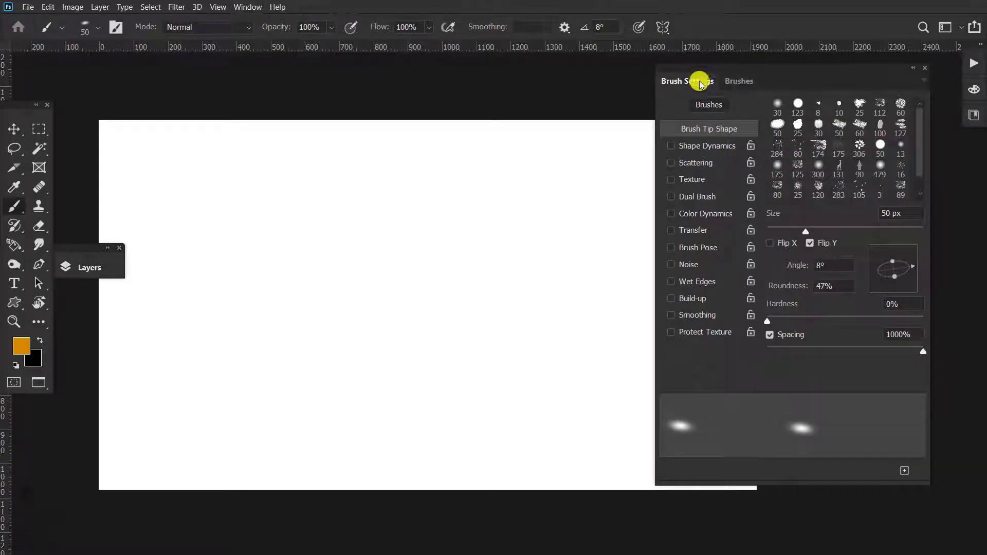
click(740, 80)
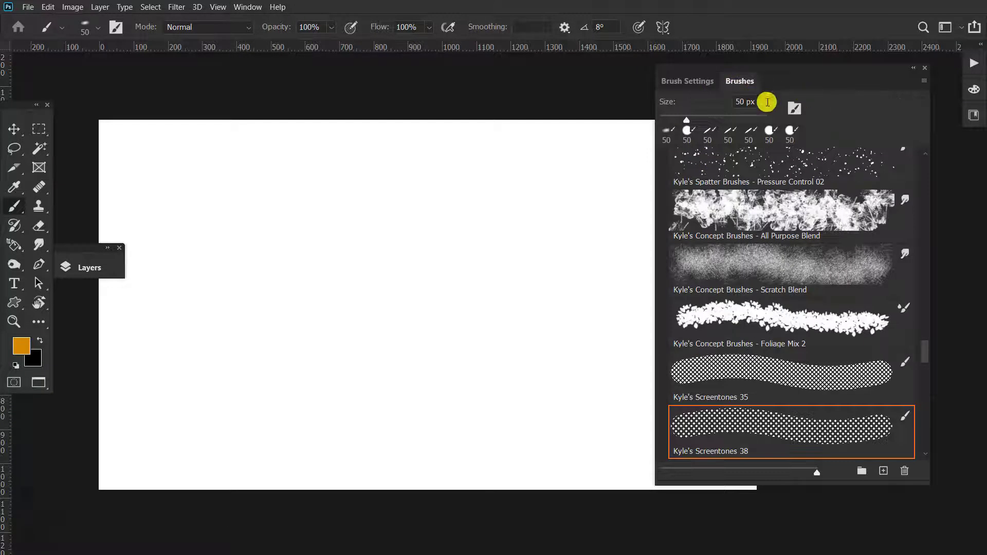
click(707, 82)
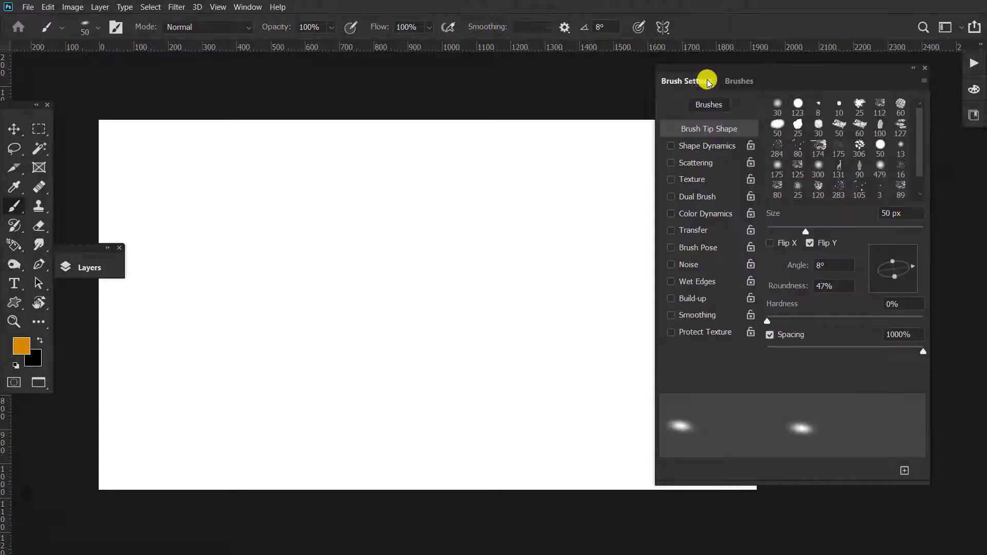
click(741, 82)
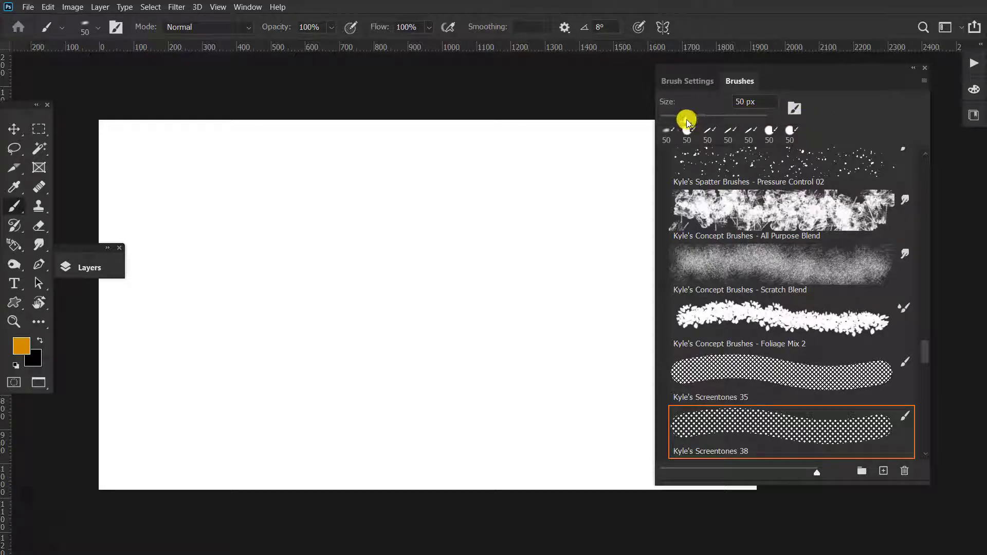
Dock the toolbar as a single column, shrink the preset previews, and scroll to the brush folders
click(20, 210)
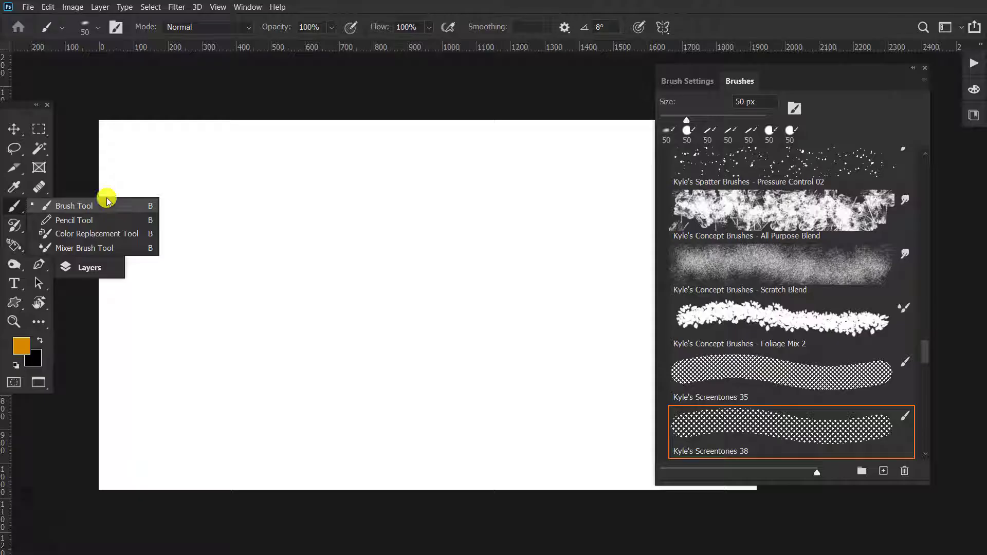
click(118, 208)
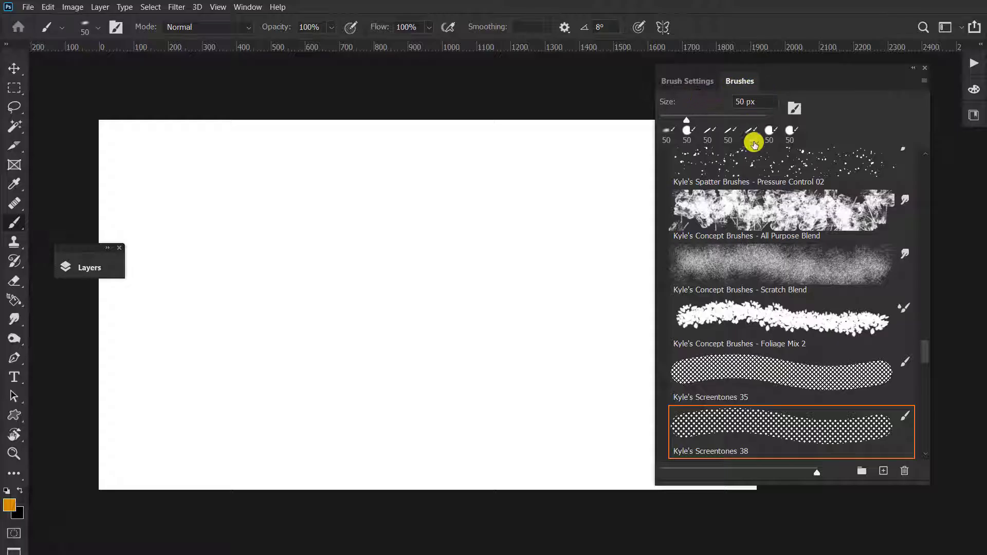
scroll(839, 179, down, 2)
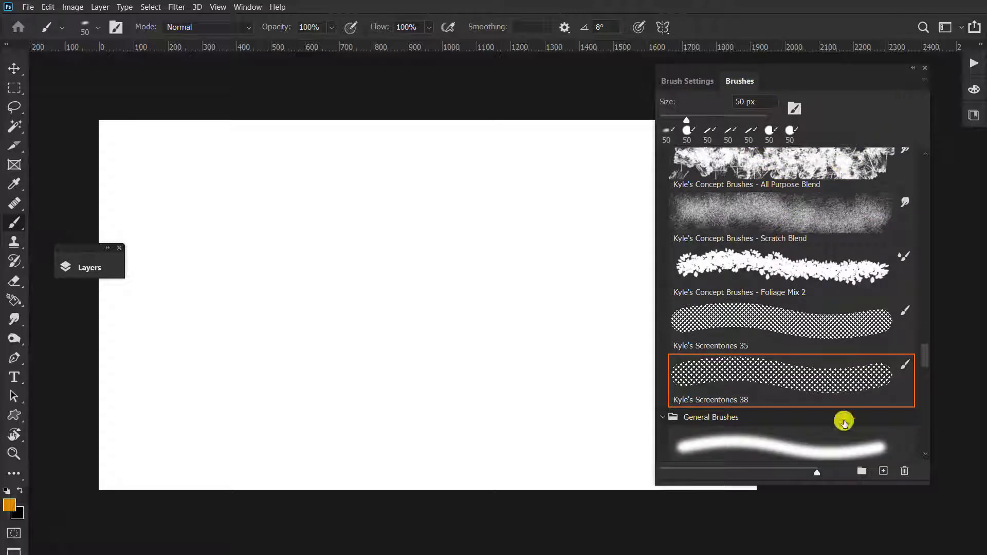
mouse_move(816, 471)
mouse_down()
mouse_move(717, 470)
mouse_move(729, 470)
mouse_up()
mouse_move(920, 392)
mouse_down()
mouse_move(912, 461)
mouse_move(925, 154)
mouse_up()
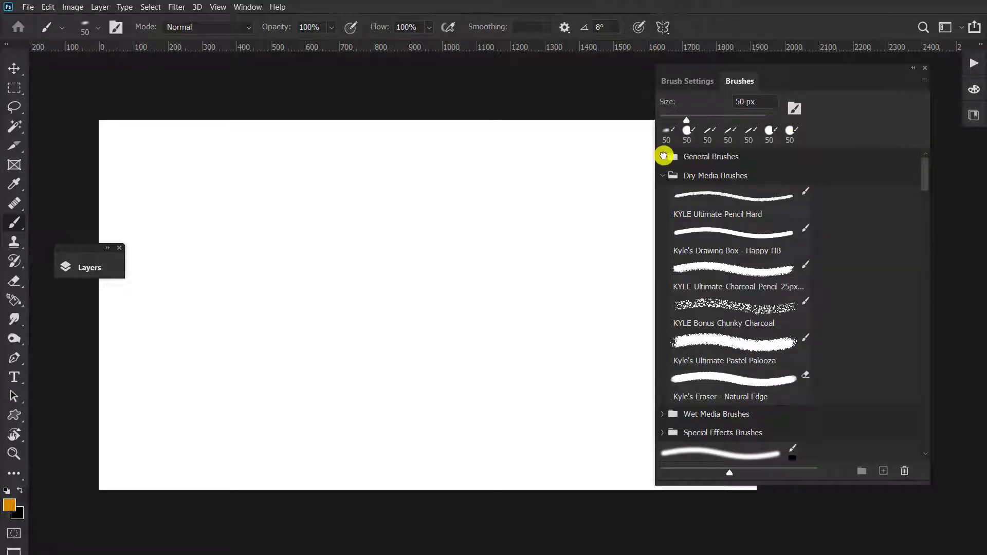
Expand General Brushes and paint a soft orange test dot with Soft Round at 99 px
click(663, 156)
scroll(781, 288, down, 3)
scroll(771, 288, up, 3)
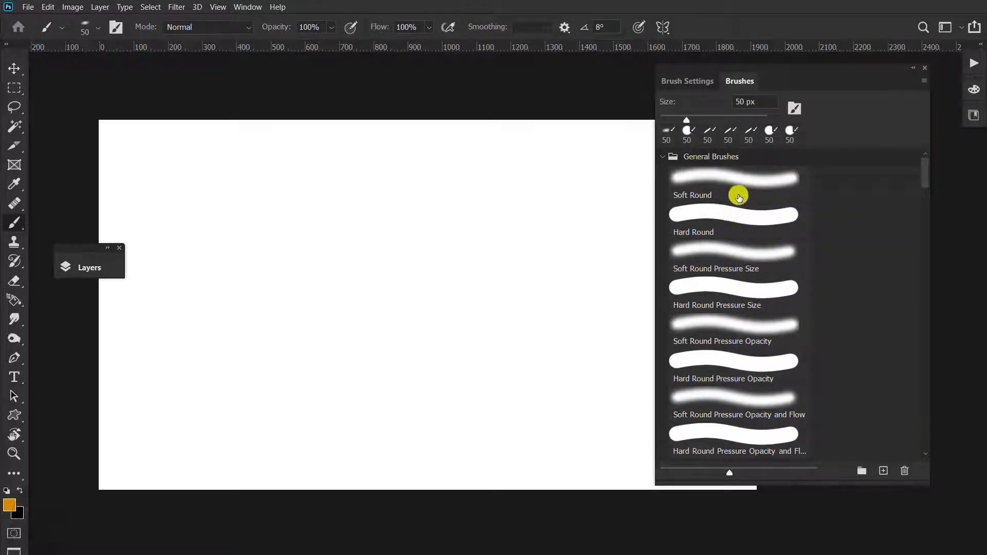
click(748, 180)
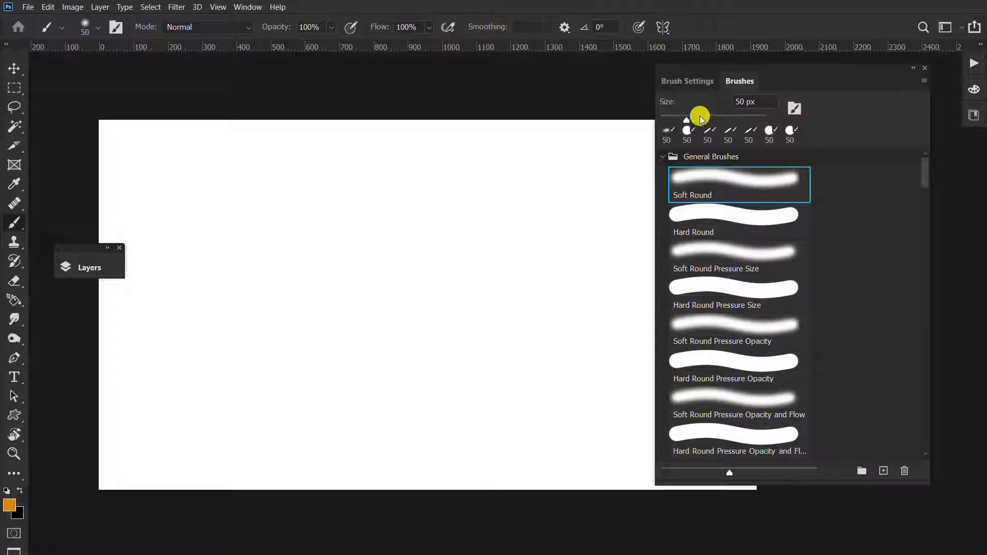
mouse_move(686, 120)
mouse_down()
mouse_move(755, 121)
mouse_move(661, 130)
mouse_move(705, 120)
mouse_up()
click(454, 212)
Switch to Hard Round and paint test dots at several sizes, including 29 px and 85 px
click(744, 216)
click(316, 283)
click(436, 315)
click(559, 215)
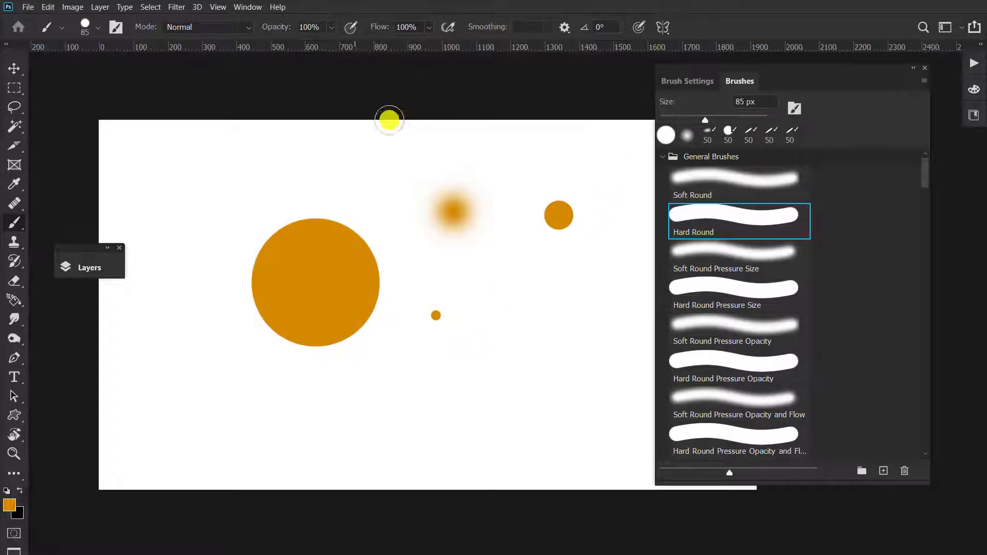
Browse the quick brush preset picker, then select all and clear the test dots
click(99, 29)
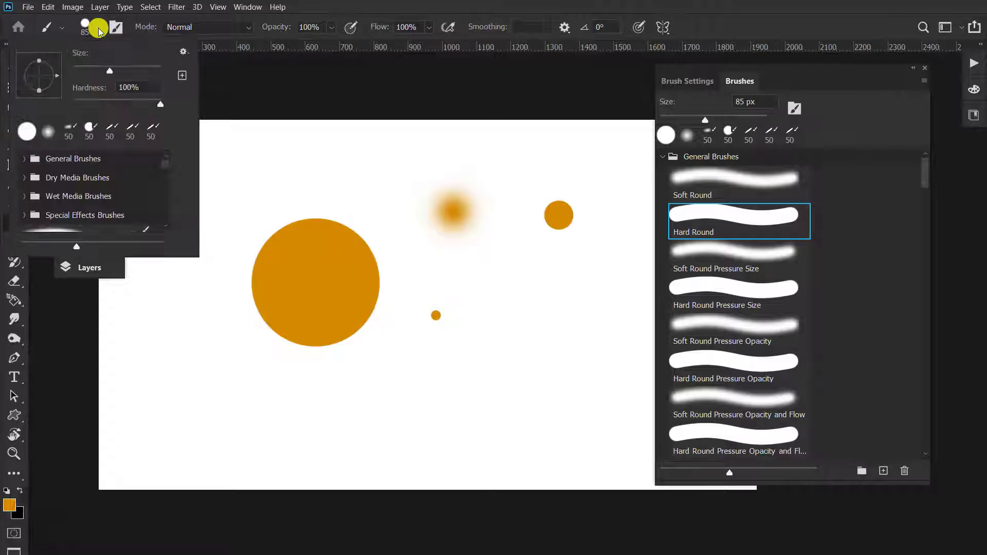
scroll(82, 196, down, 5)
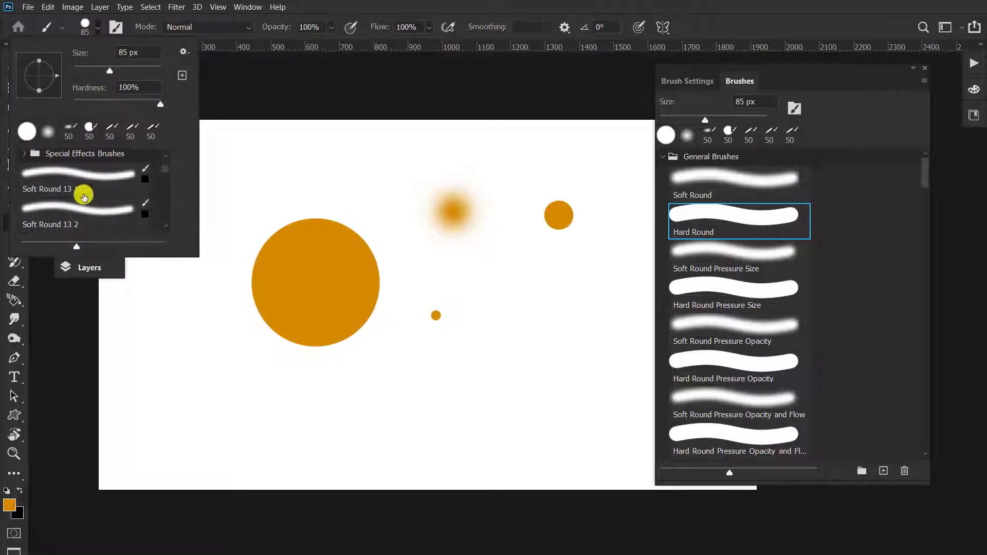
scroll(360, 175, down, 1)
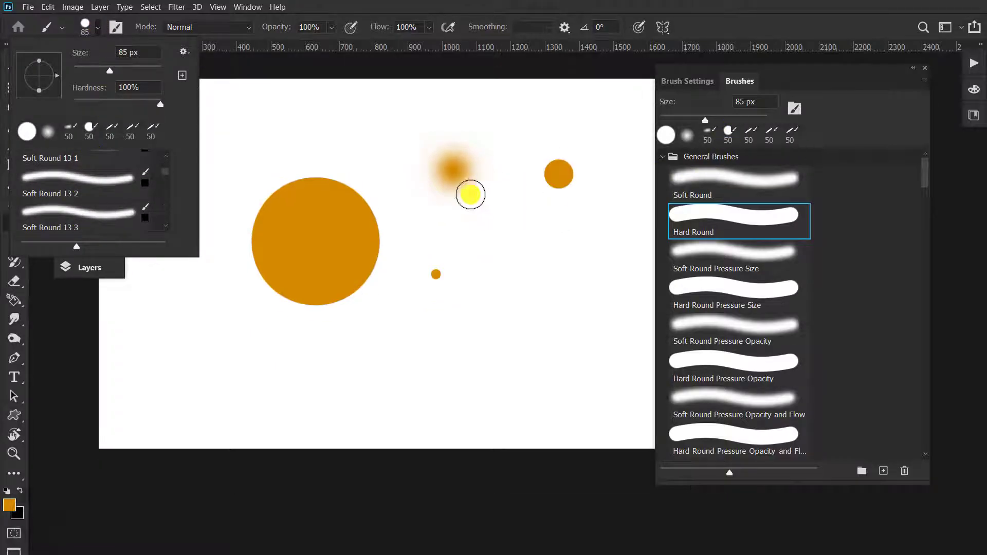
scroll(468, 194, up, 2)
key(ctrl+a)
key(BackSpace)
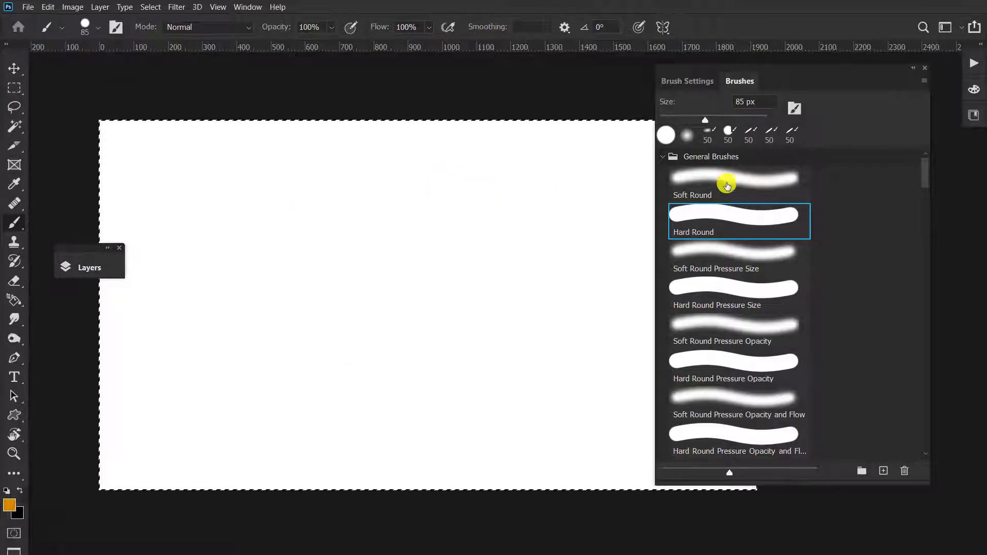
click(665, 158)
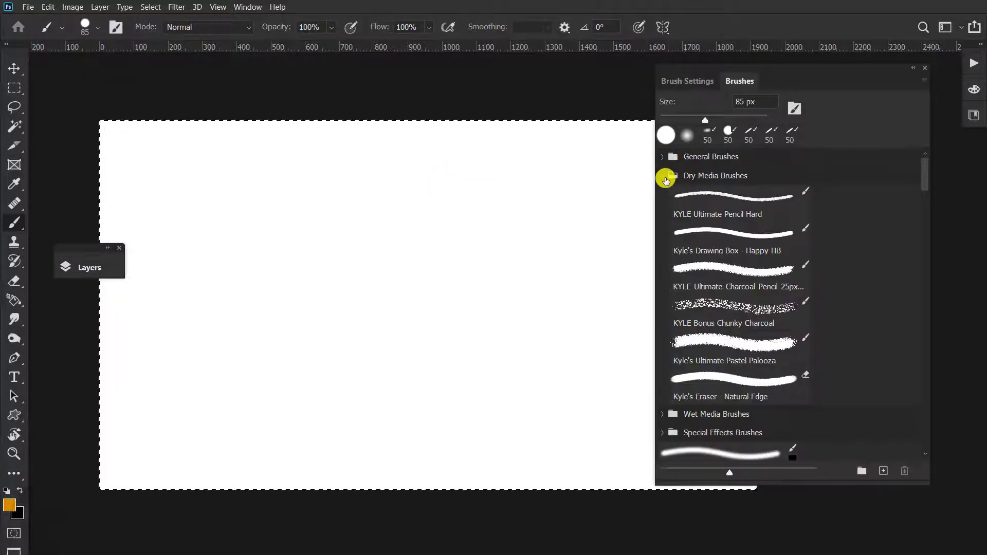
click(663, 175)
click(664, 214)
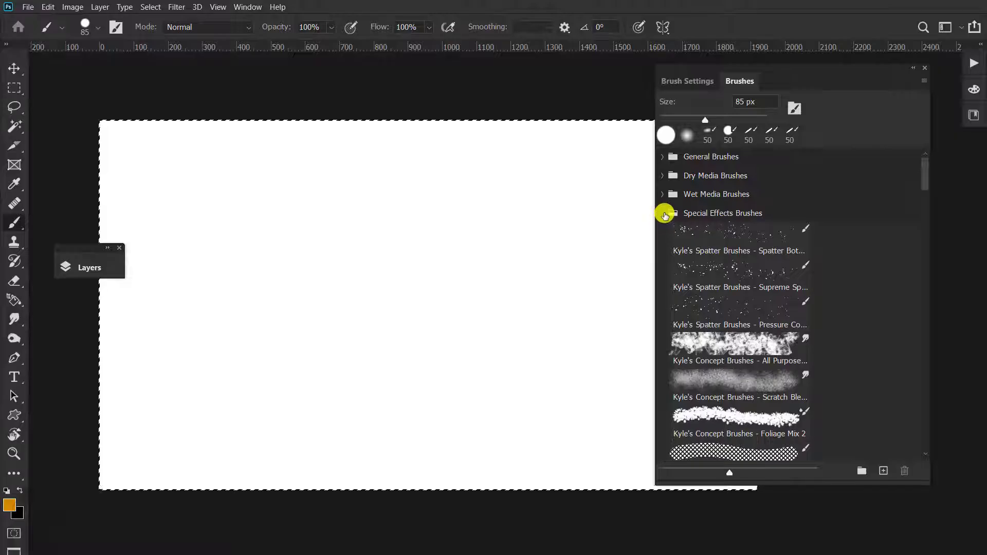
click(663, 214)
click(663, 214)
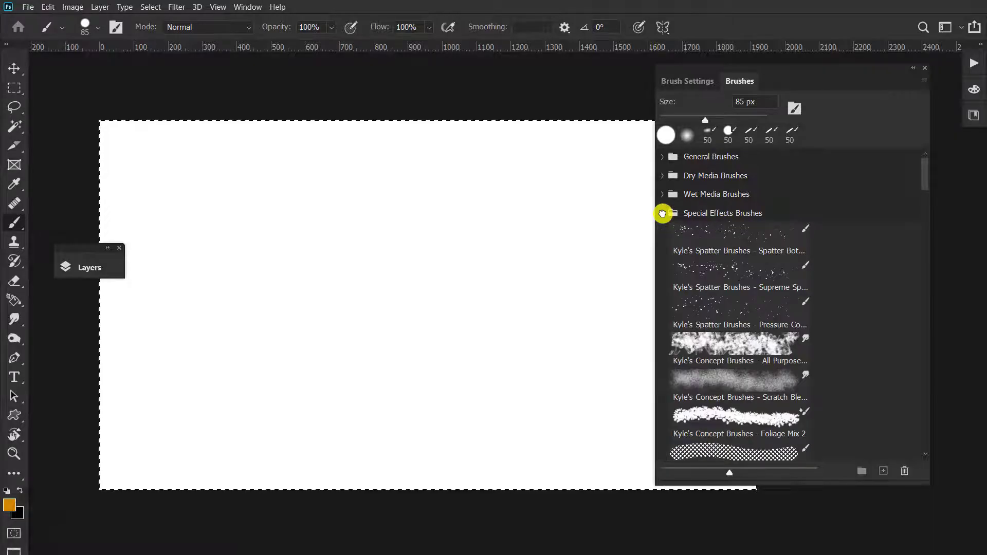
click(662, 213)
scroll(816, 296, down, 1)
scroll(816, 297, up, 1)
click(663, 156)
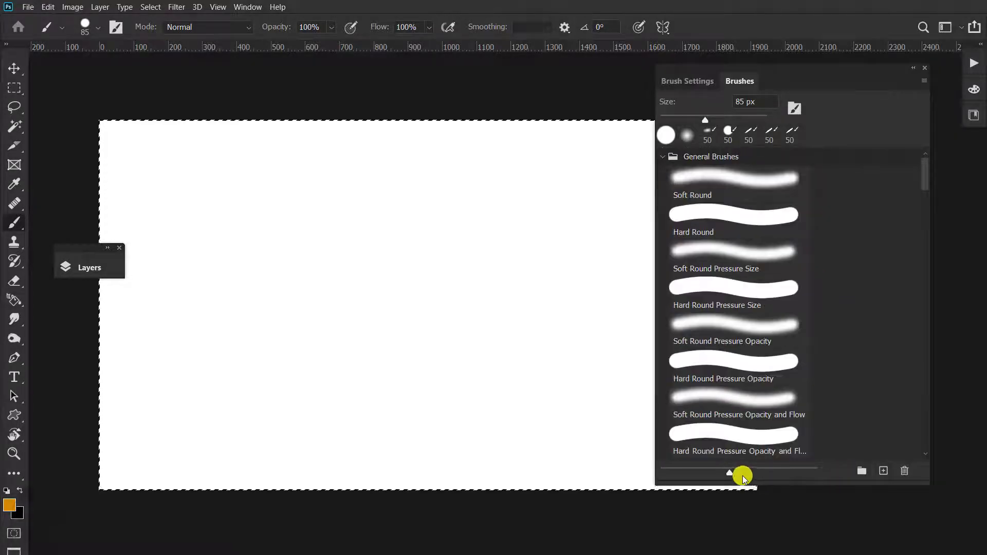
drag(731, 473, 654, 474)
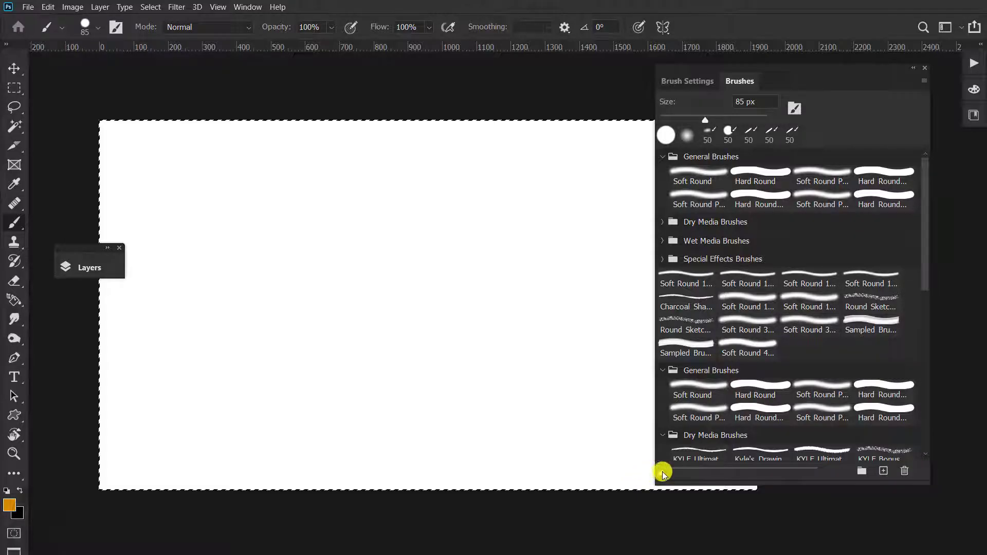
drag(663, 473, 725, 473)
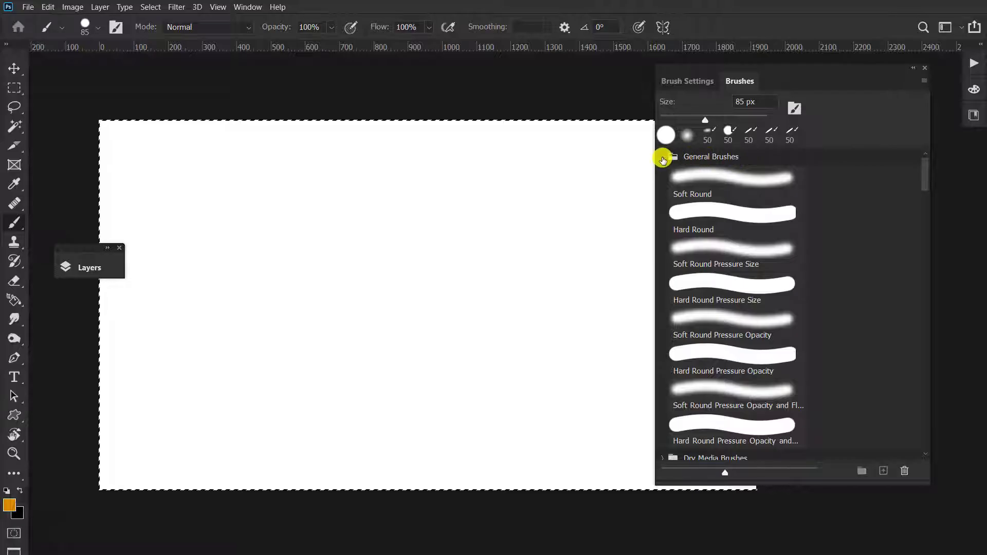
click(662, 158)
click(662, 157)
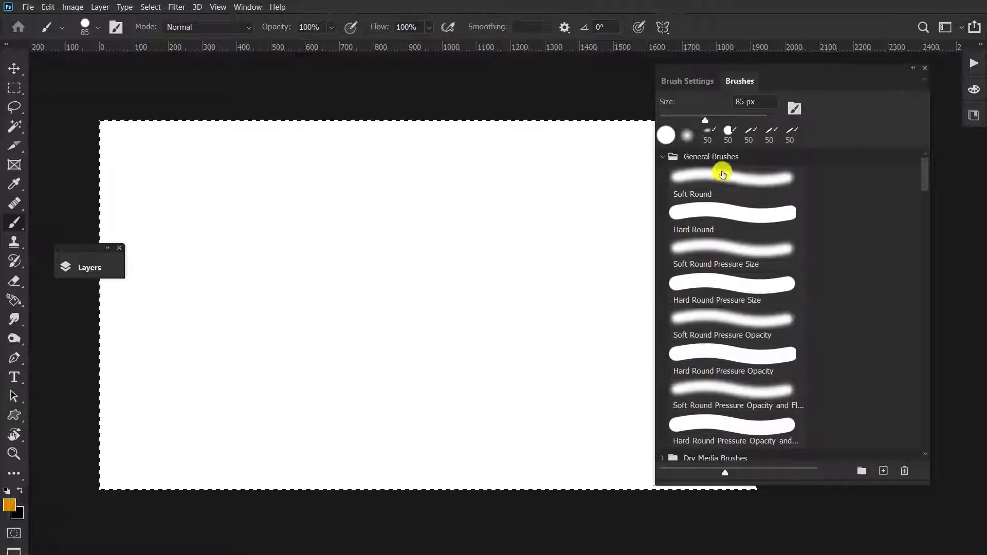
Paint two crossing orange strokes with Soft Round, then undo them
click(730, 179)
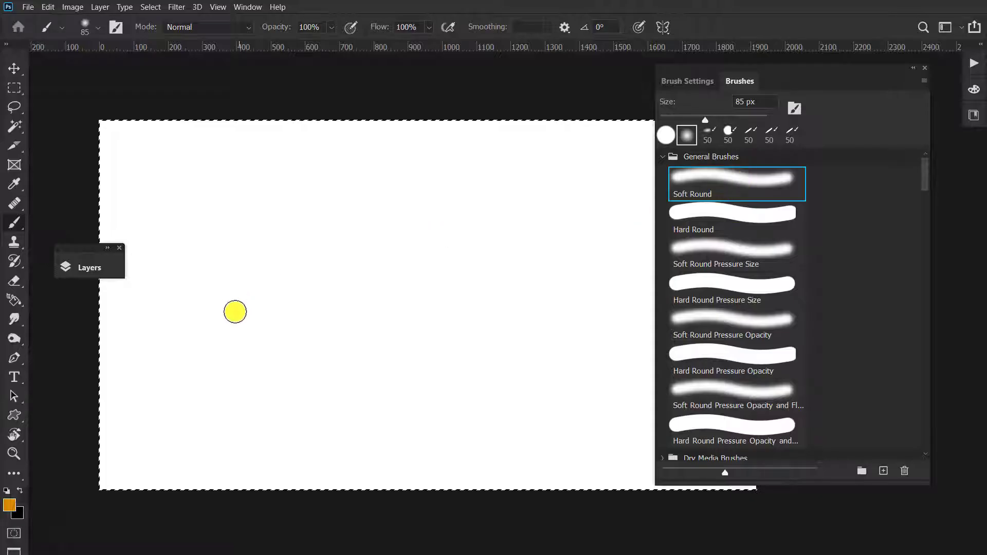
drag(244, 332, 472, 210)
drag(365, 169, 468, 317)
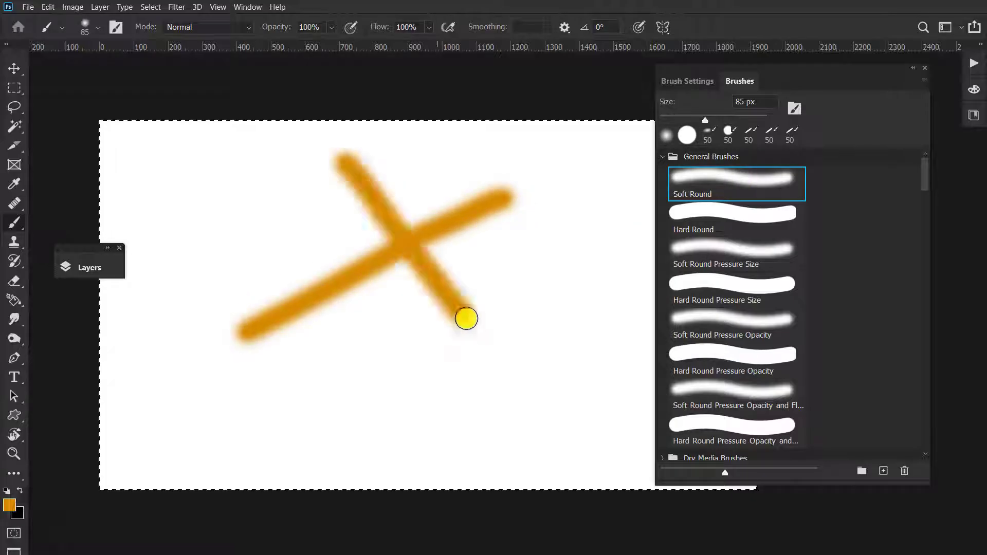
key(ctrl+z)
key(ctrl+z)
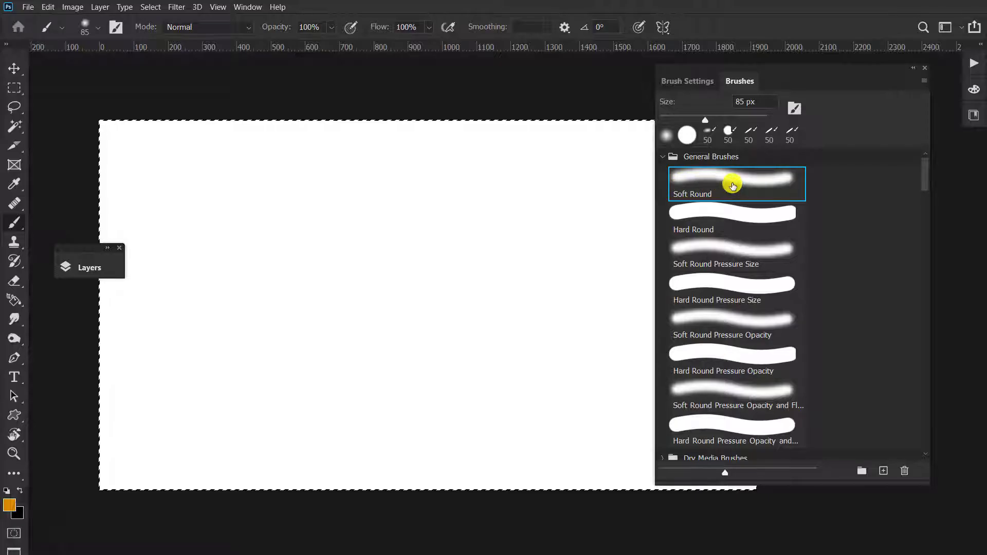
Paint and undo a Hard Round test stroke, then show its tip settings (85 px, 5% spacing)
click(750, 215)
drag(344, 228, 328, 323)
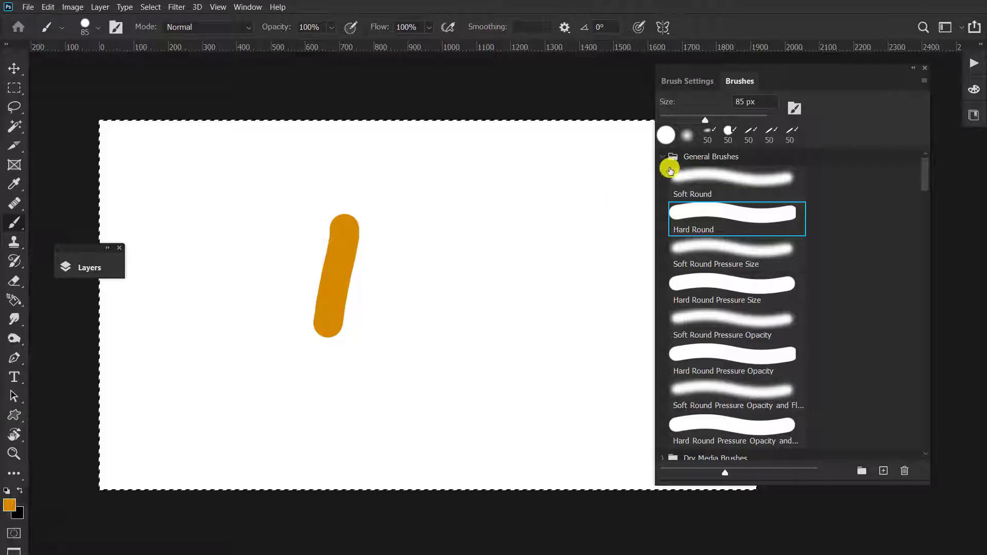
key(ctrl+z)
click(684, 80)
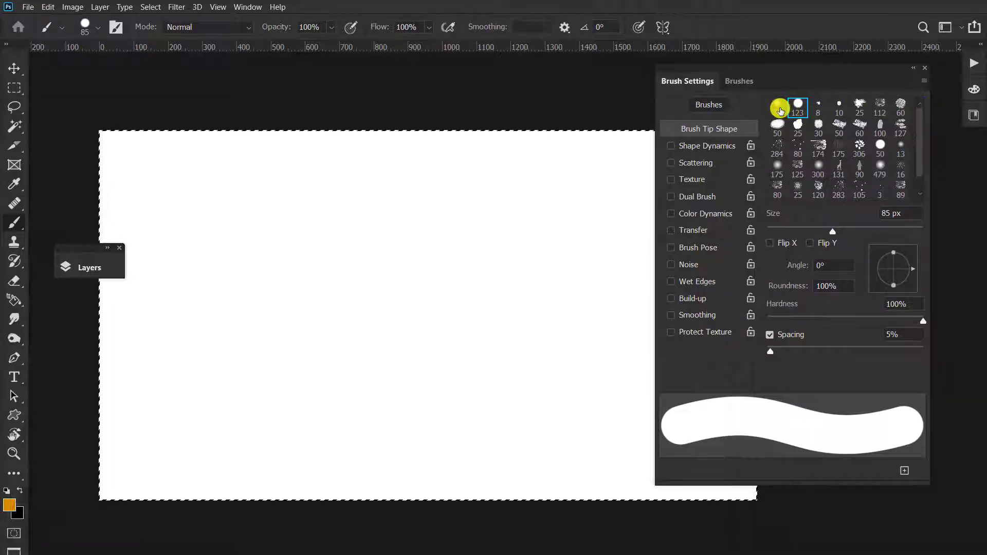
Toggle between the Brushes and Brush Settings tabs, close the Brushes panel, and reopen it
scroll(861, 149, down, 1)
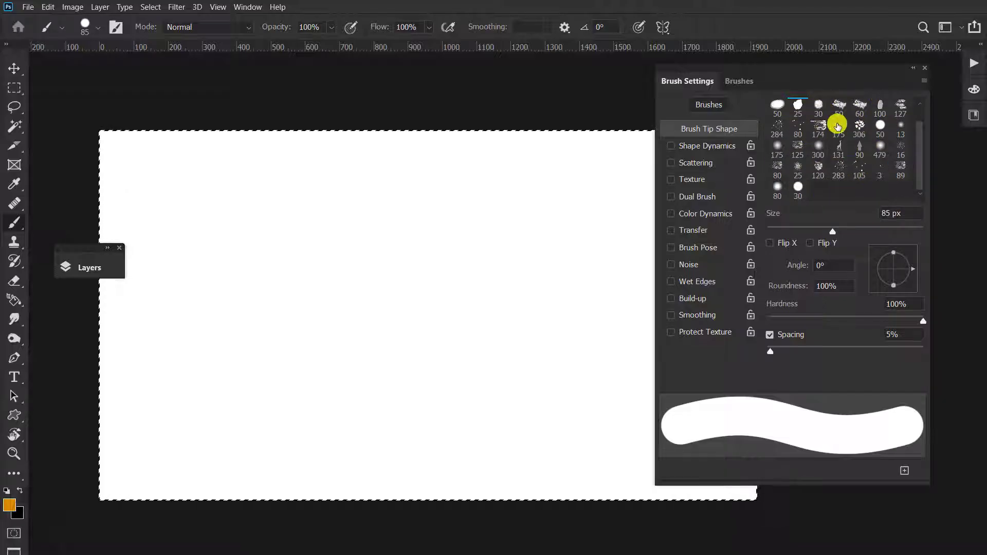
click(718, 105)
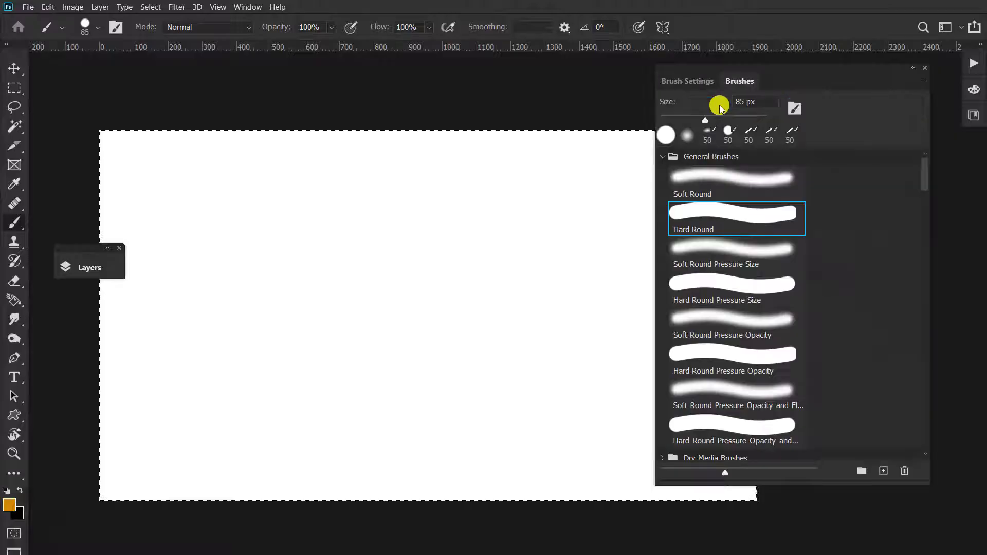
click(705, 80)
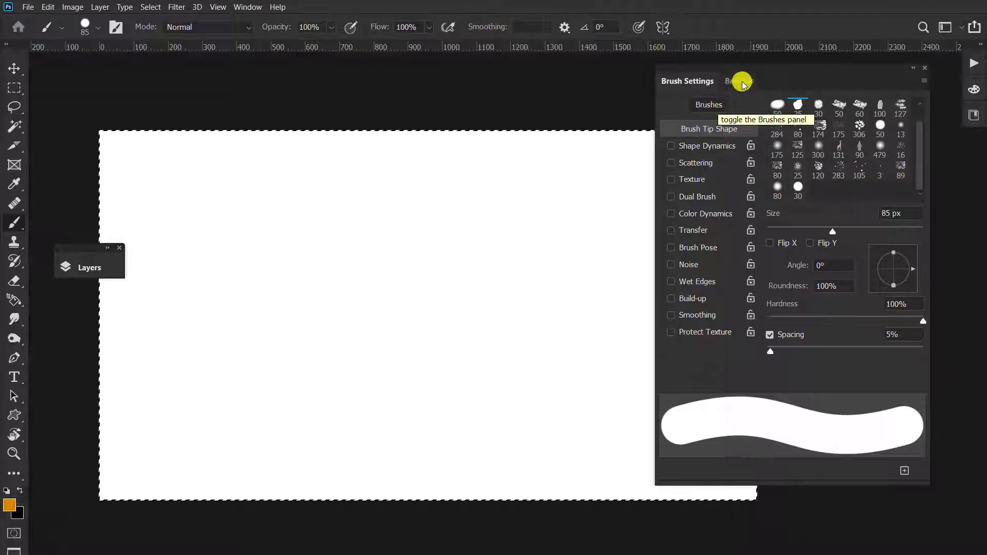
click(712, 105)
right_click(737, 81)
click(764, 85)
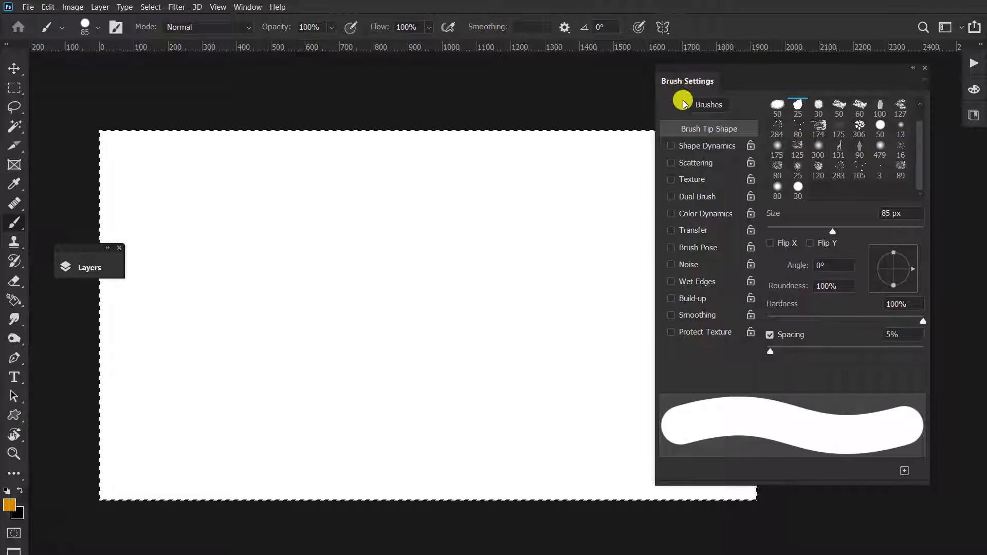
click(711, 104)
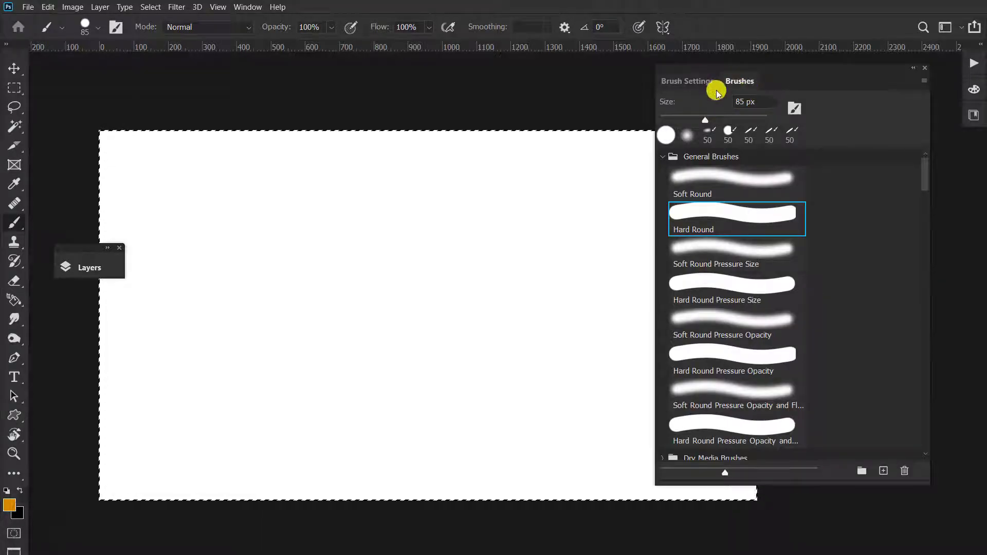
right_click(725, 88)
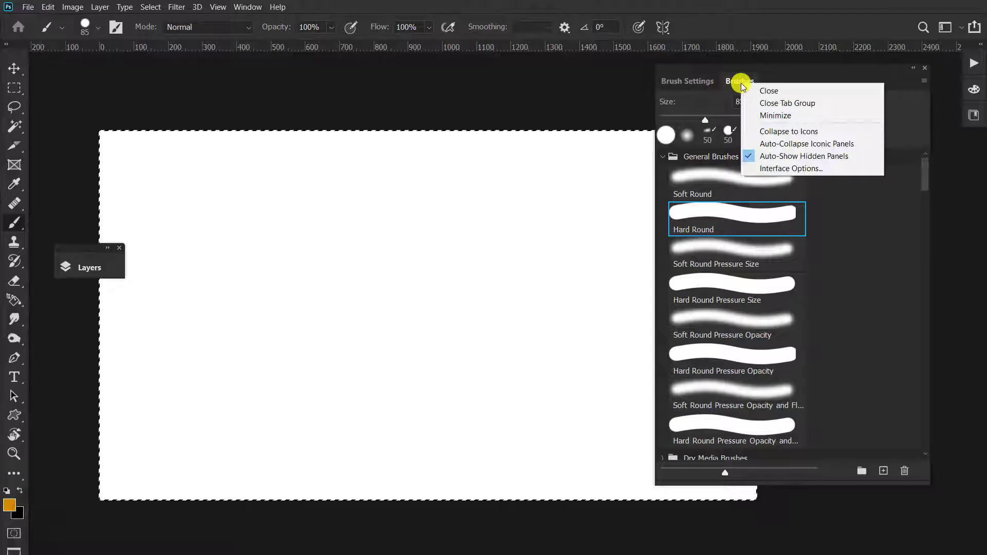
Close the Brushes panel and bring it back through Window > Brushes
click(835, 88)
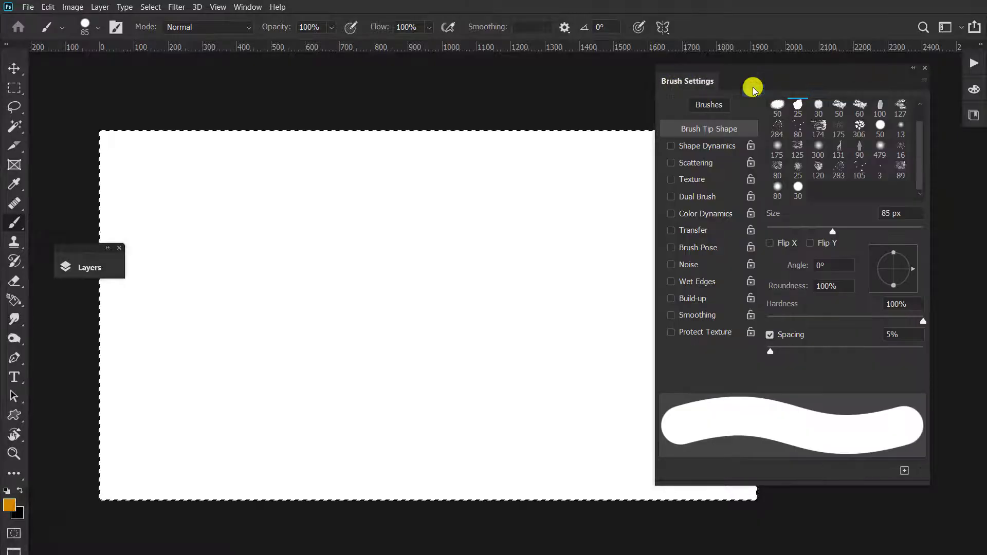
click(248, 7)
click(325, 123)
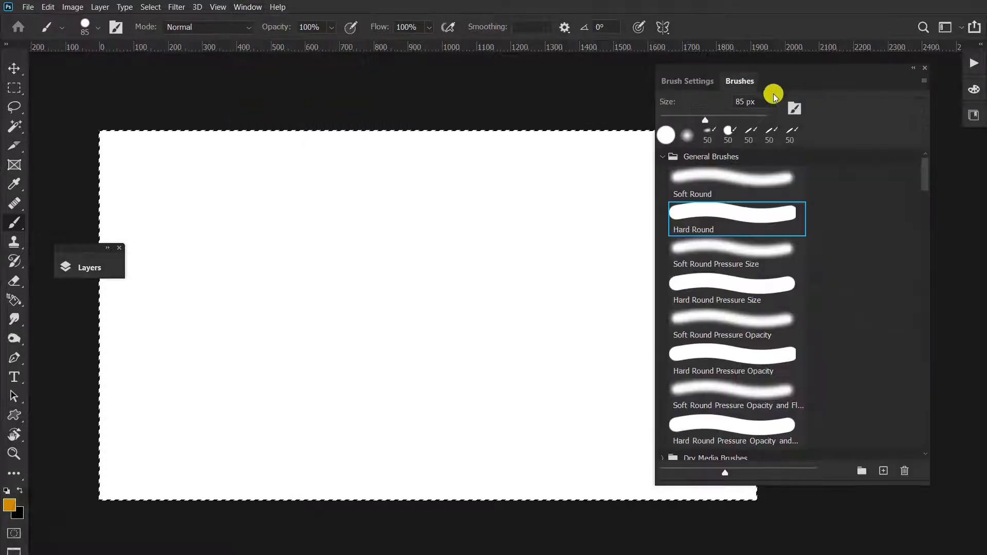
Select the 123 px round tip in Brush Settings and stamp one orange dot
click(691, 84)
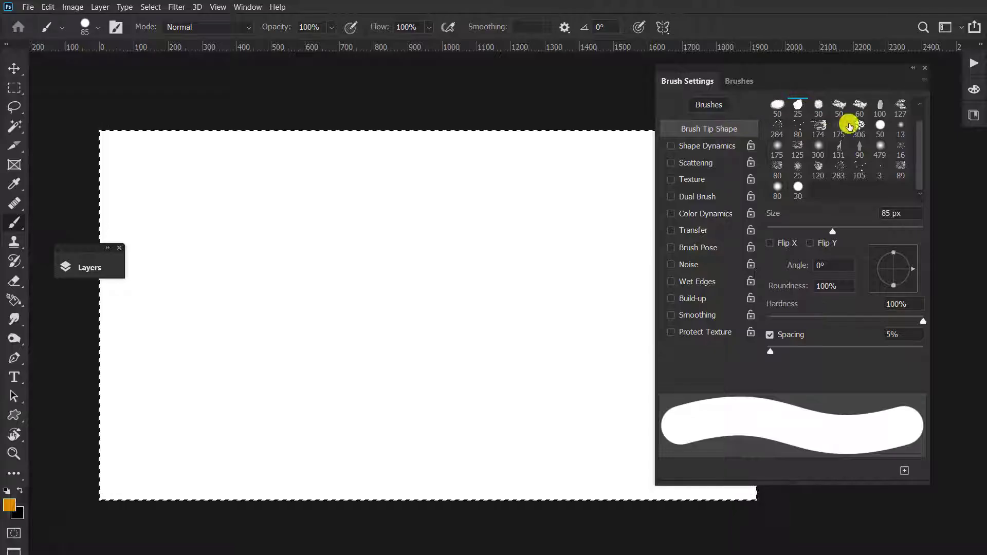
scroll(845, 139, up, 1)
click(798, 106)
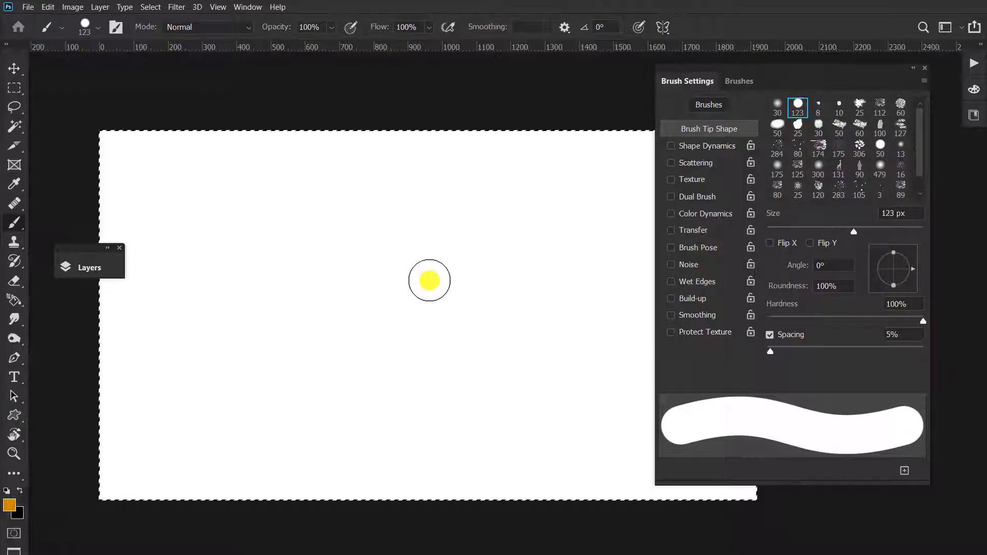
click(374, 290)
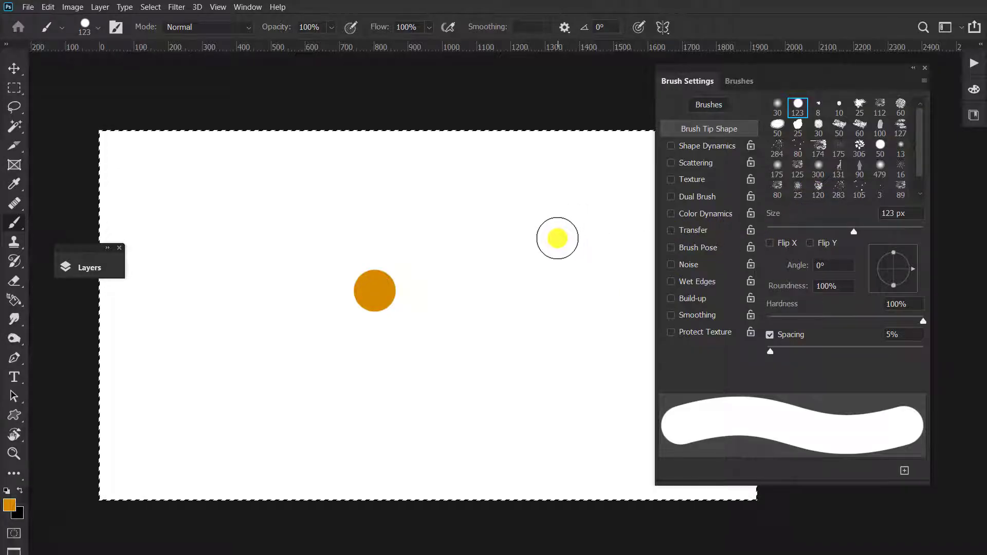
Resize the hard round brush with the Size slider and bracket keys through 87, 60, 100, 250 and 125 px
drag(86, 252, 63, 248)
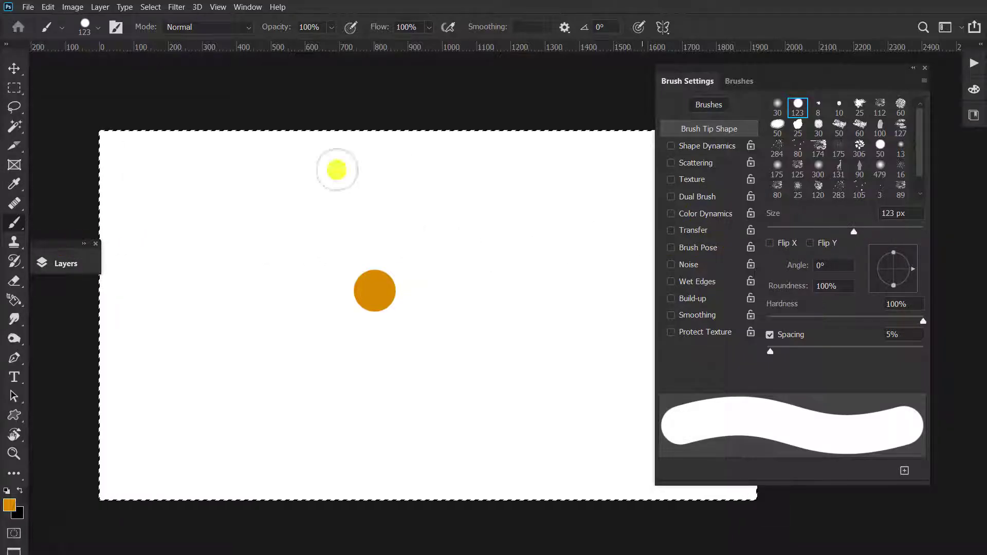
click(97, 28)
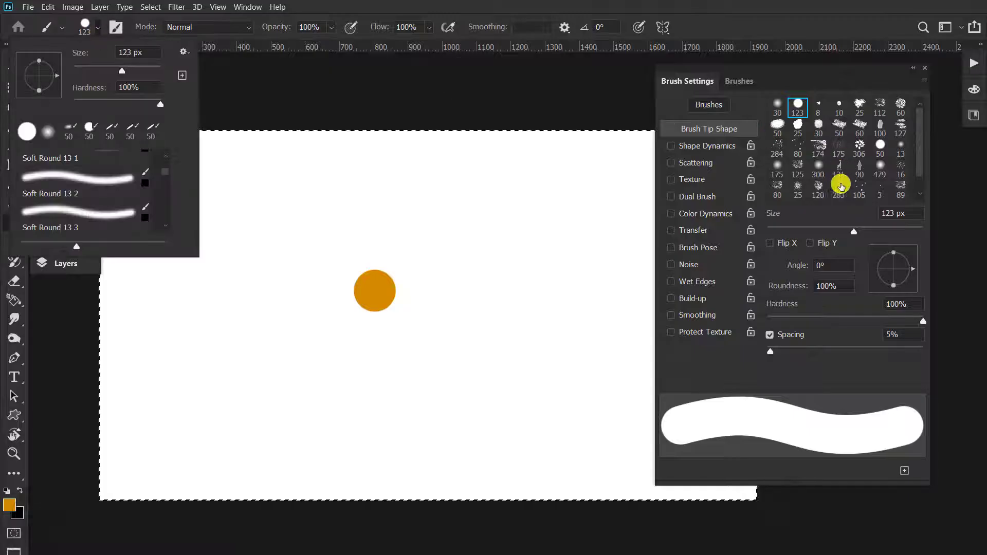
click(851, 232)
mouse_move(852, 233)
mouse_down()
mouse_move(816, 230)
mouse_move(833, 232)
mouse_up()
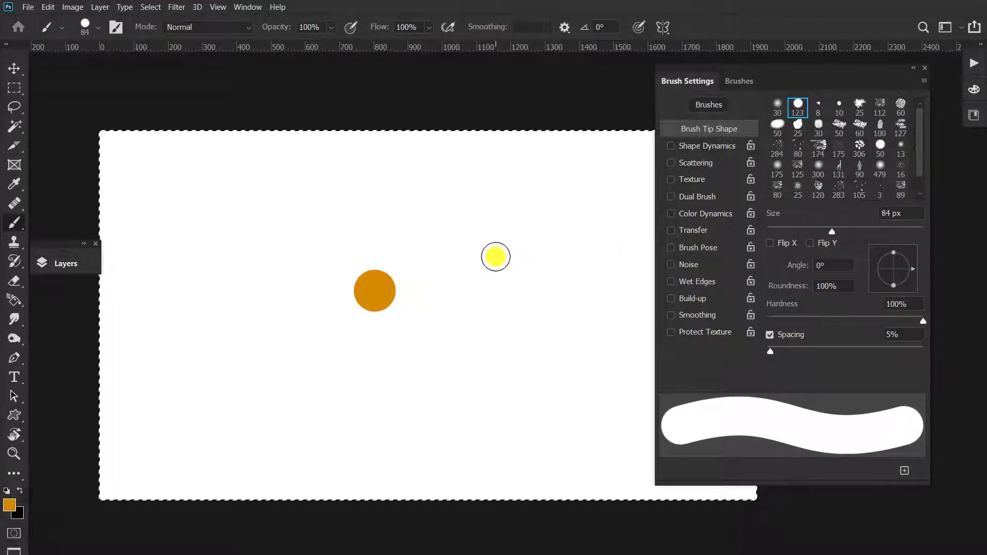
key(bracketleft)
key(bracketleft)
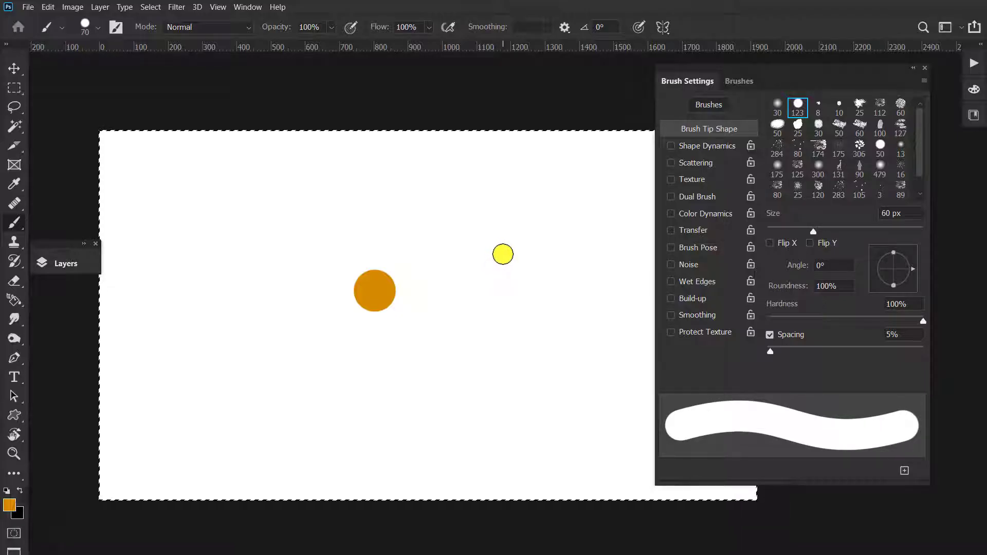
key(bracketright)
key(bracketright)
key(bracketright)
key(bracketright)
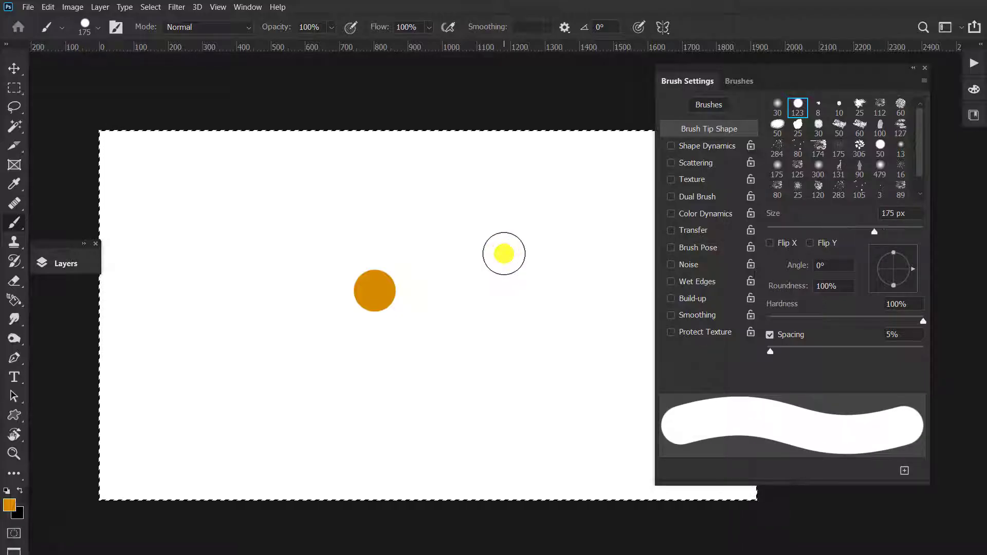
key(bracketright)
key(bracketright)
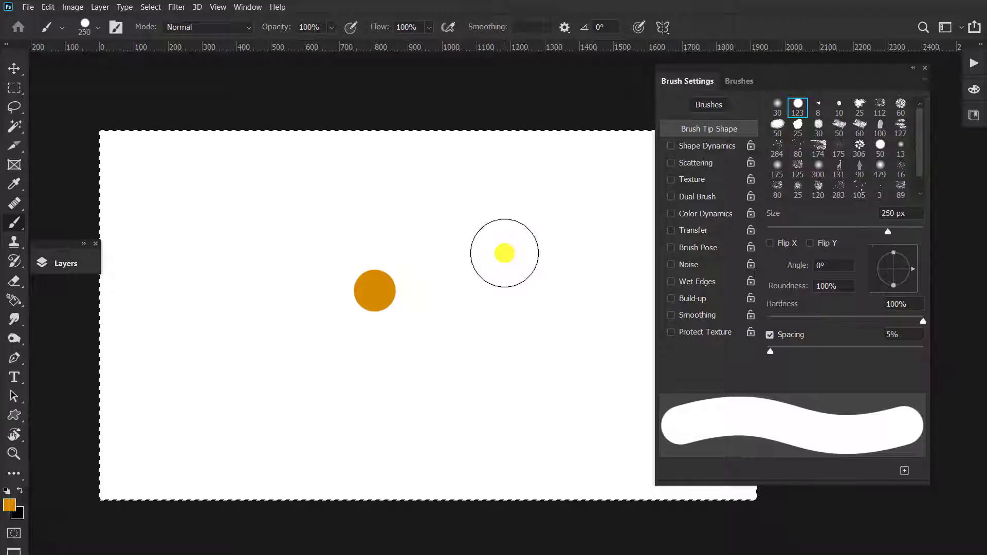
key(bracketleft)
key(bracketleft)
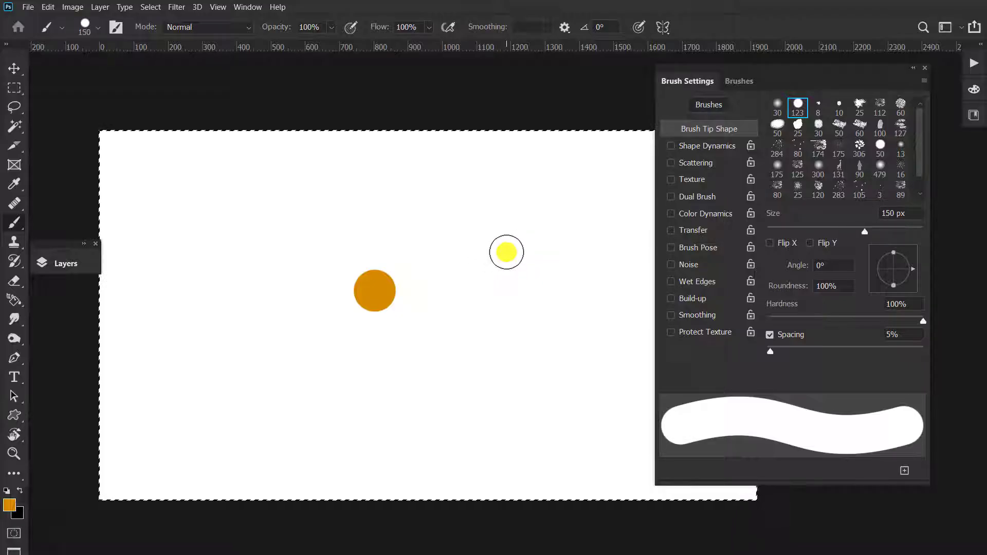
Stamp orange dabs while enlarging the brush from 125 px up to 700 px
click(498, 252)
key(bracketright)
key(bracketright)
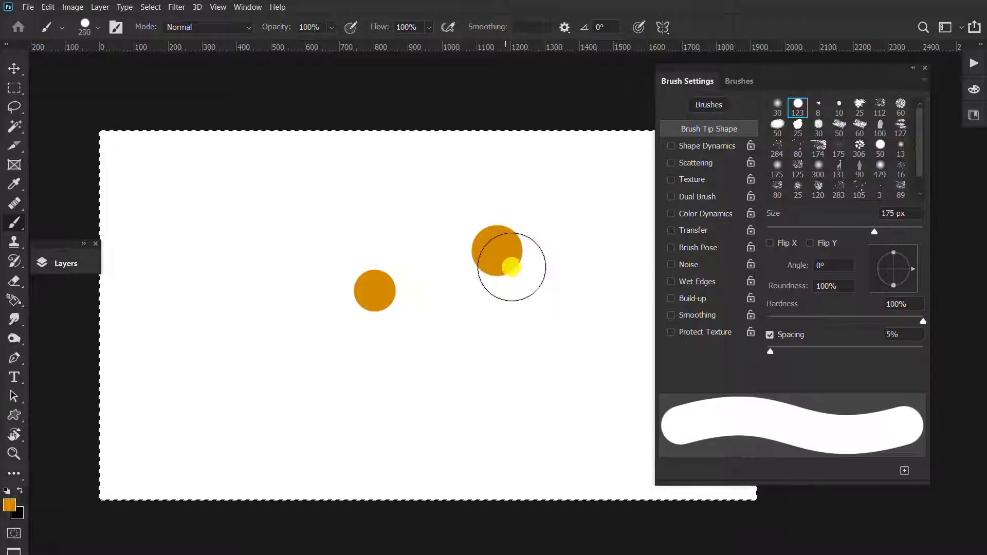
key(bracketright)
key(bracketright)
click(545, 309)
key(bracketright)
key(bracketright)
key(bracketright)
key(bracketright)
key(bracketright)
key(bracketright)
click(568, 411)
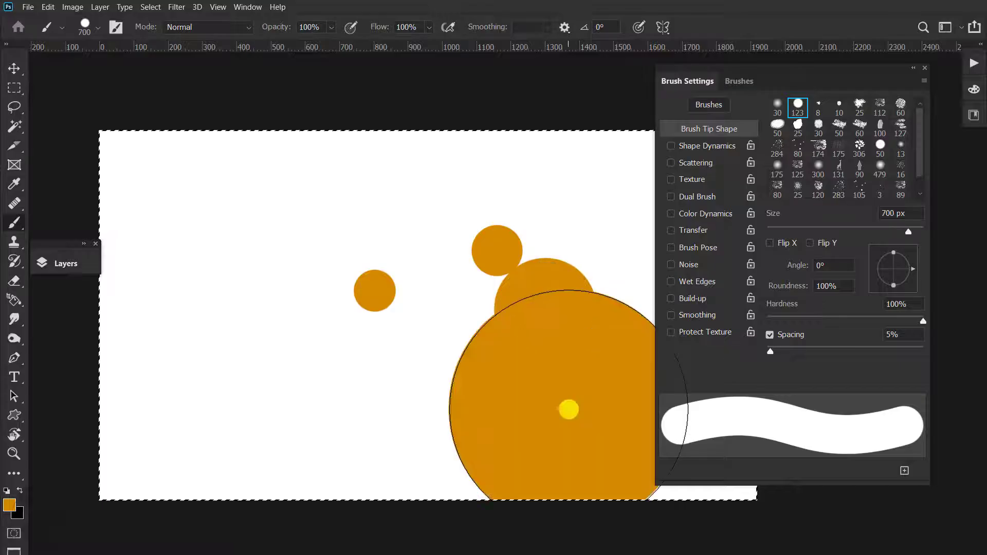
Stamp a row of shrinking dabs down to 20 px, then delete all the dabs
key(bracketleft)
key(bracketleft)
key(bracketleft)
key(bracketleft)
key(bracketleft)
key(bracketleft)
key(bracketleft)
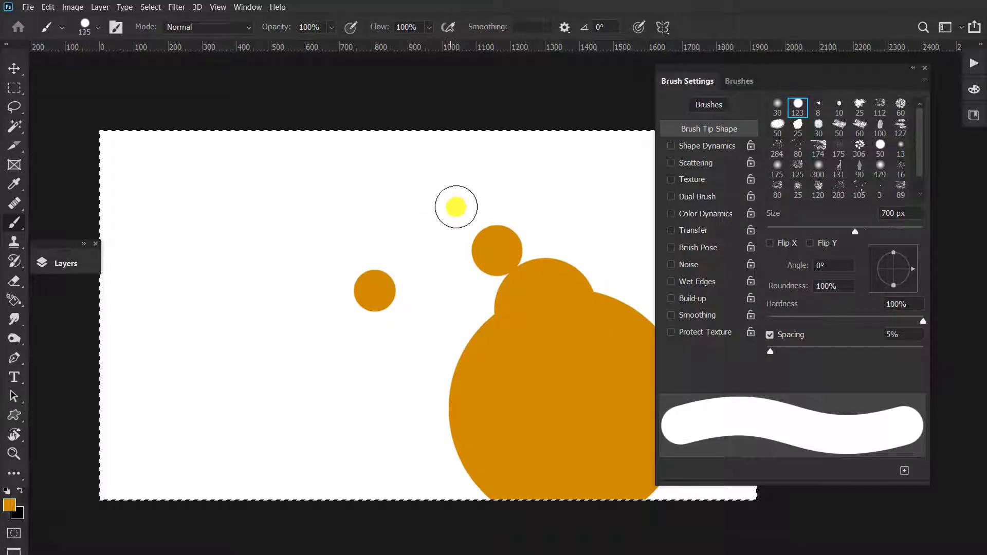
click(456, 206)
key(bracketleft)
key(bracketleft)
key(bracketleft)
key(bracketleft)
key(bracketleft)
click(418, 186)
key(bracketleft)
key(bracketleft)
click(386, 177)
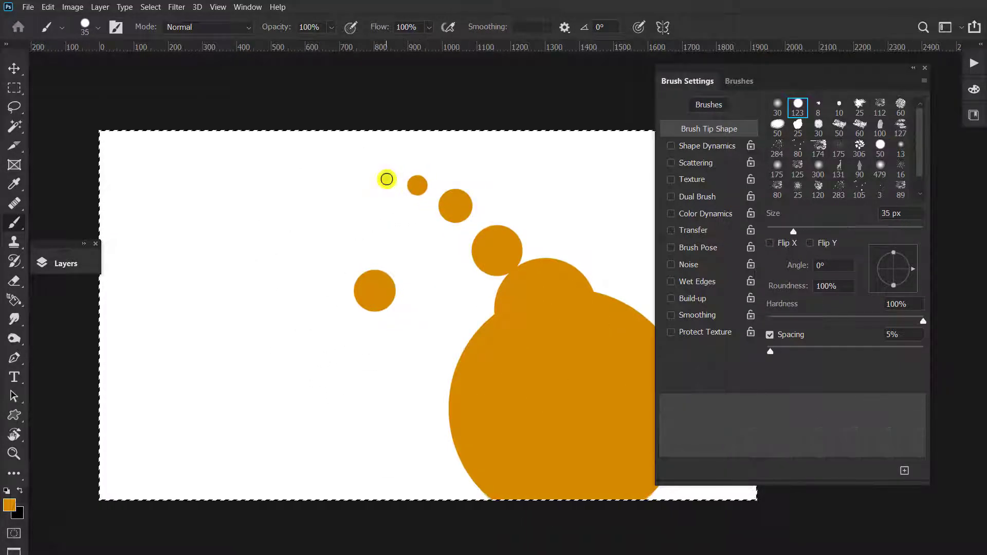
key(bracketleft)
key(bracketleft)
click(364, 178)
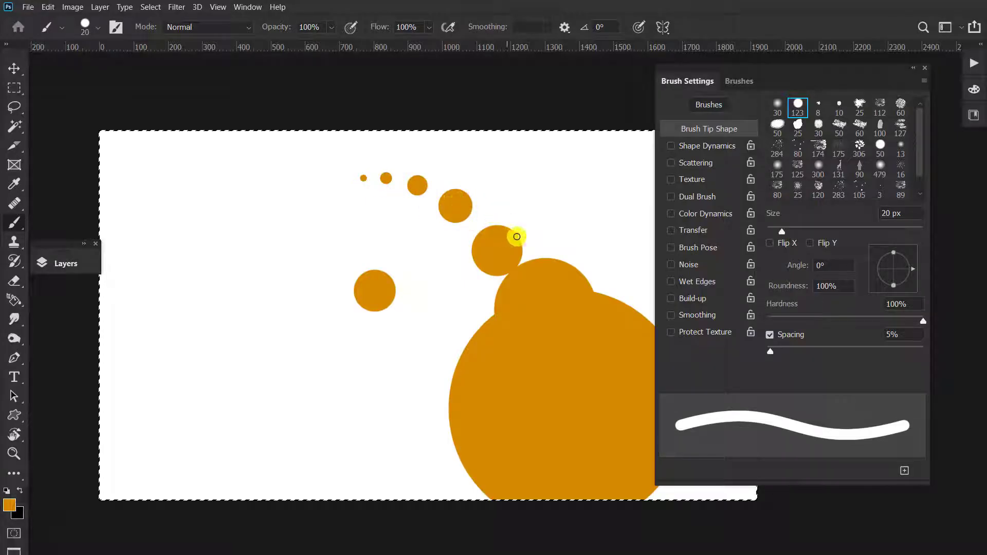
key(Delete)
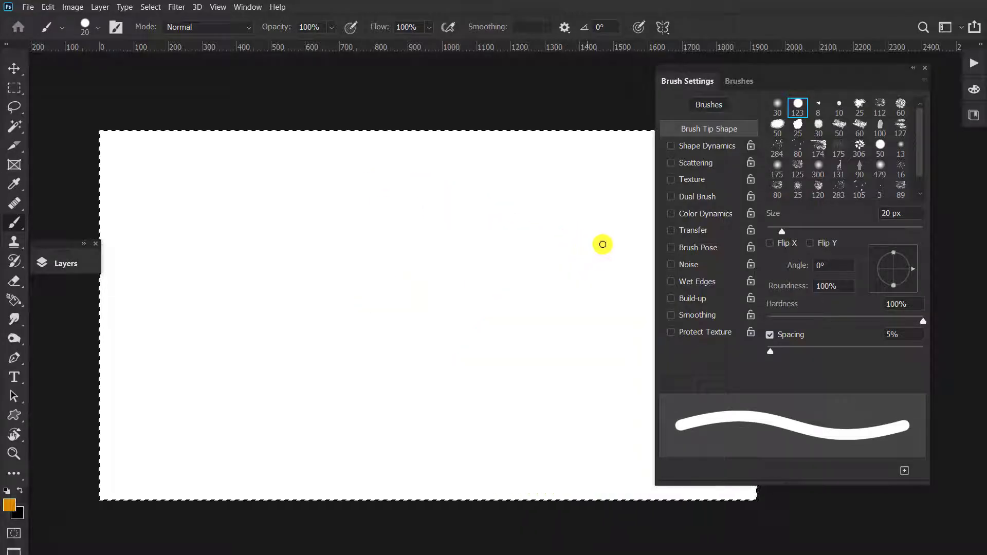
At 80 px, paint diagonal test strokes with a flipped tip, clear them, and raise spacing to 177%
key(bracketright)
key(bracketright)
key(bracketright)
key(bracketright)
key(bracketright)
key(bracketright)
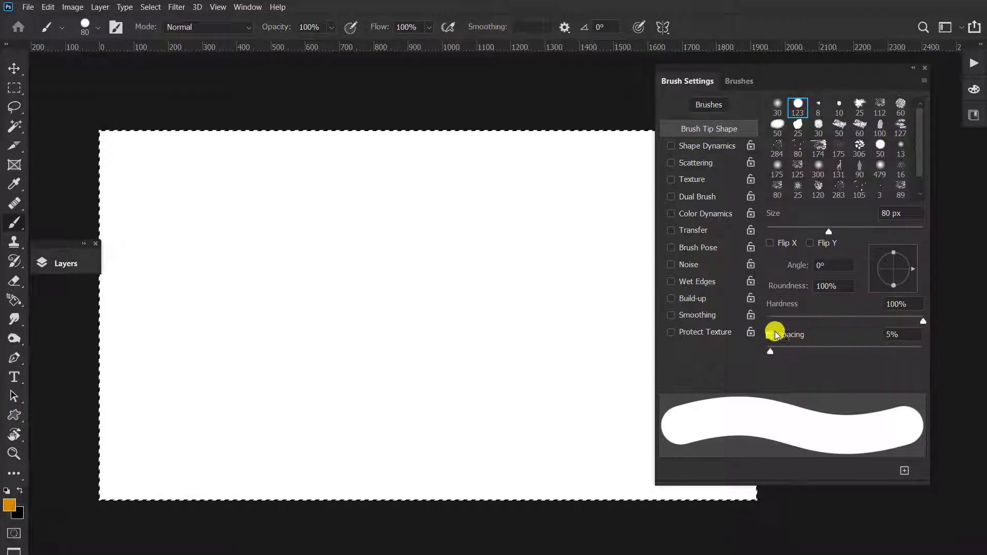
drag(235, 333, 424, 211)
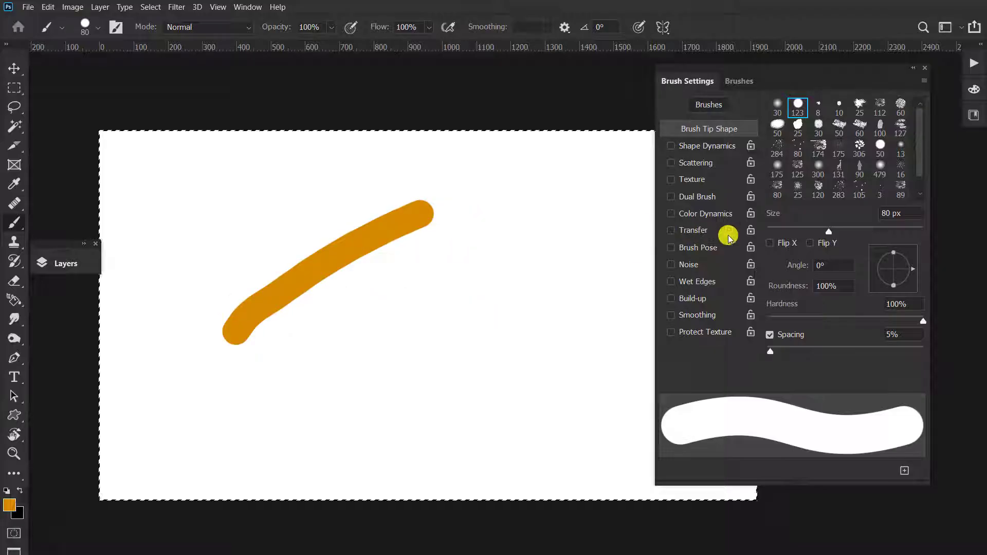
click(769, 243)
drag(324, 356, 550, 225)
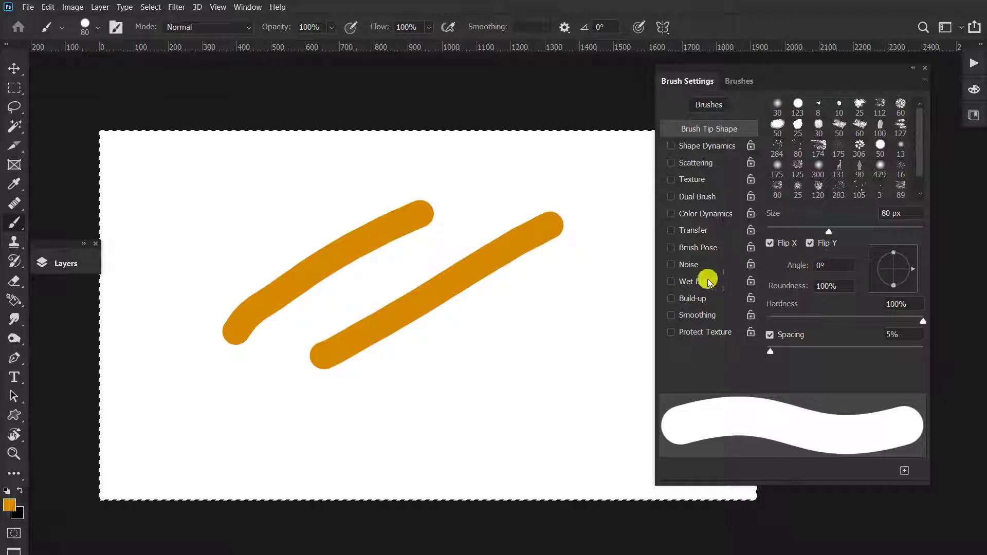
mouse_move(459, 380)
mouse_down()
mouse_move(617, 305)
mouse_move(635, 278)
mouse_up()
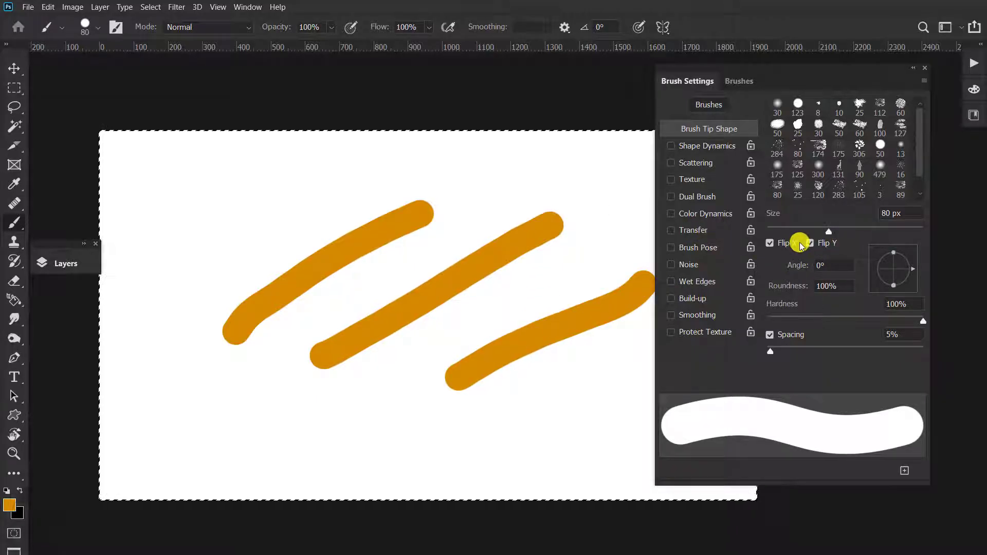
key(Delete)
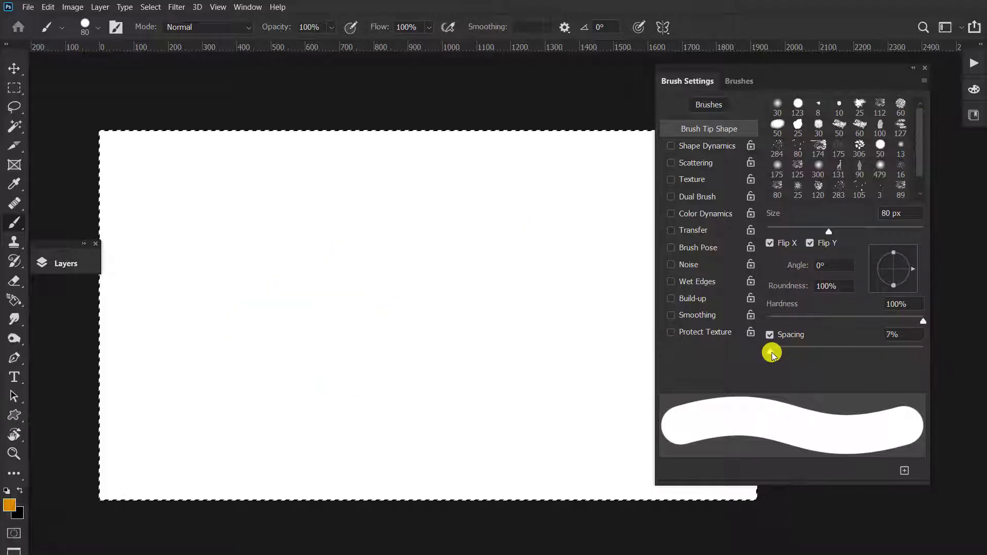
mouse_move(774, 353)
mouse_down()
mouse_move(916, 351)
mouse_move(866, 348)
mouse_move(732, 371)
mouse_move(810, 346)
mouse_move(876, 348)
mouse_up()
Paint test strokes of spaced dabs at 177% and 412% spacing, then clear the canvas
mouse_move(176, 397)
mouse_down()
mouse_move(276, 298)
mouse_move(429, 233)
mouse_move(565, 225)
mouse_up()
mouse_move(196, 444)
mouse_down()
mouse_move(281, 423)
mouse_move(397, 269)
mouse_move(285, 185)
mouse_move(174, 209)
mouse_move(421, 388)
mouse_up()
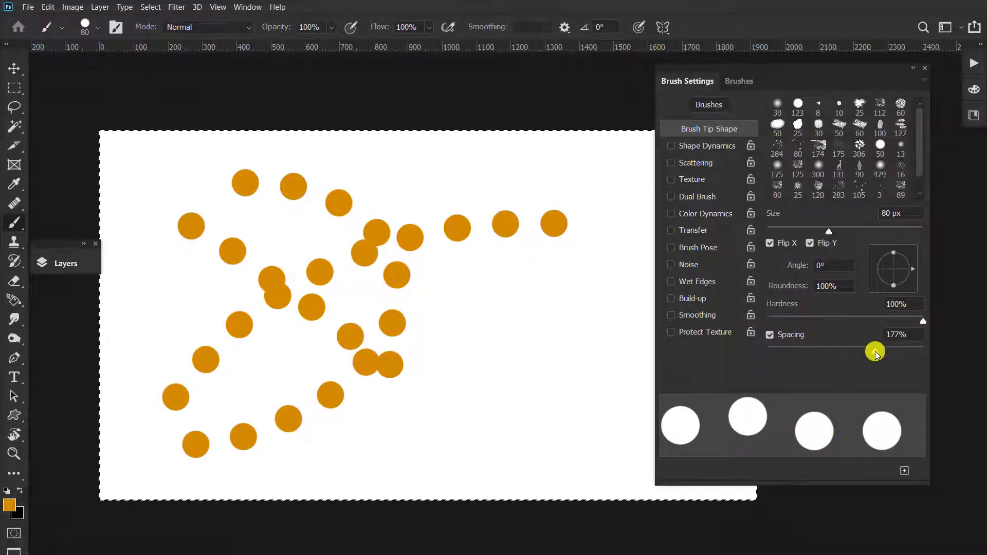
drag(875, 352, 900, 348)
mouse_move(413, 388)
mouse_down()
mouse_move(596, 226)
mouse_move(551, 395)
mouse_move(516, 450)
mouse_move(382, 446)
mouse_move(554, 383)
mouse_up()
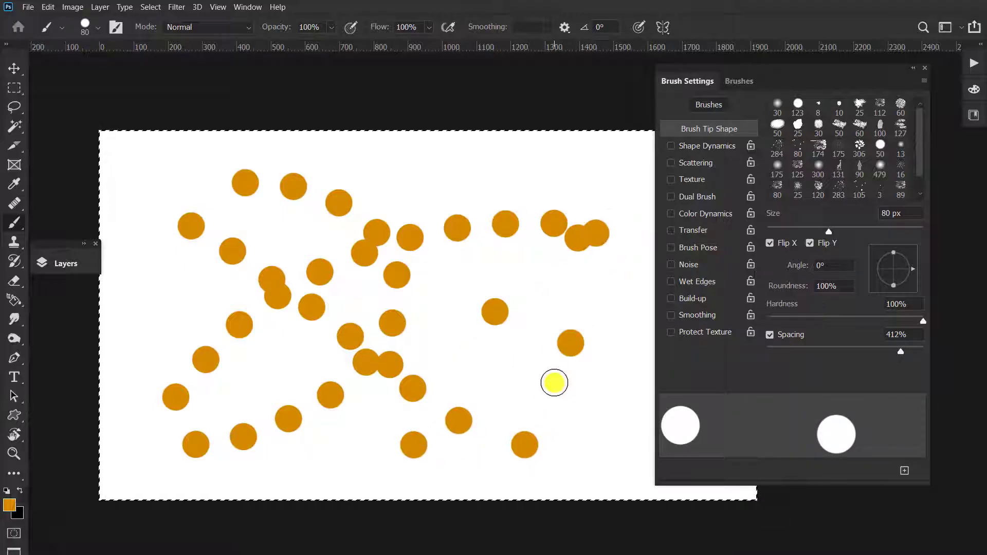
key(Delete)
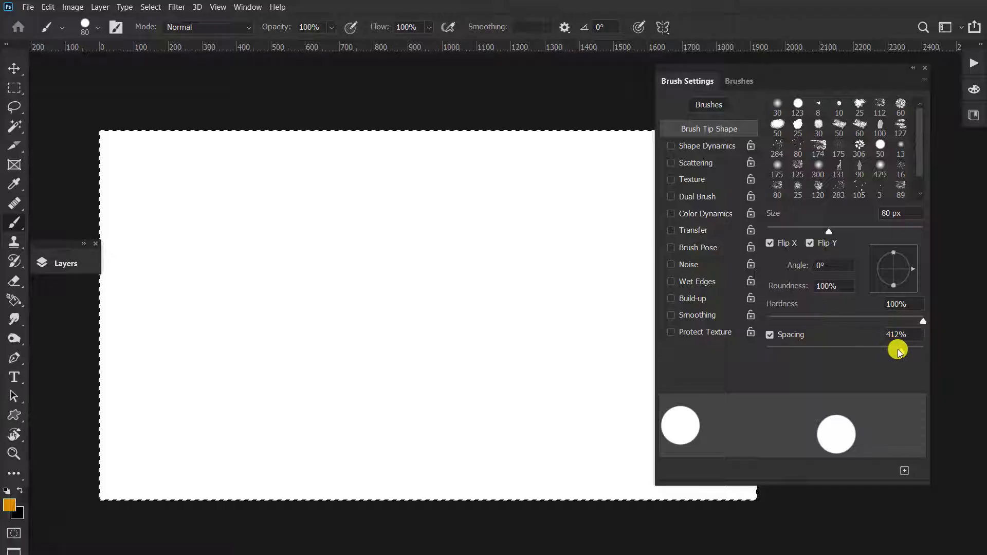
Test overlapping strokes at 60% and lower spacing, clear the canvas, and set spacing to 119%
mouse_move(898, 351)
mouse_down()
mouse_move(782, 349)
mouse_move(812, 349)
mouse_up()
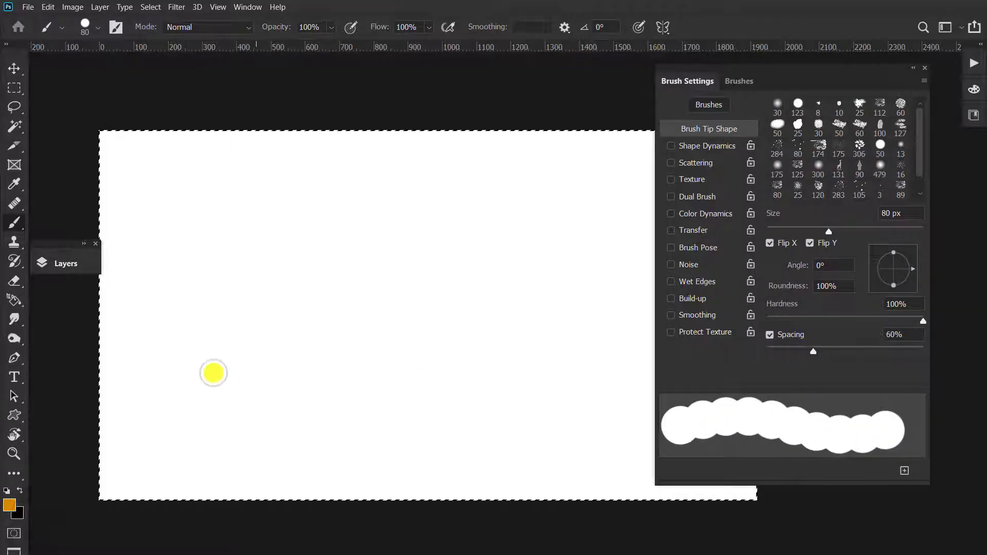
drag(203, 371, 398, 255)
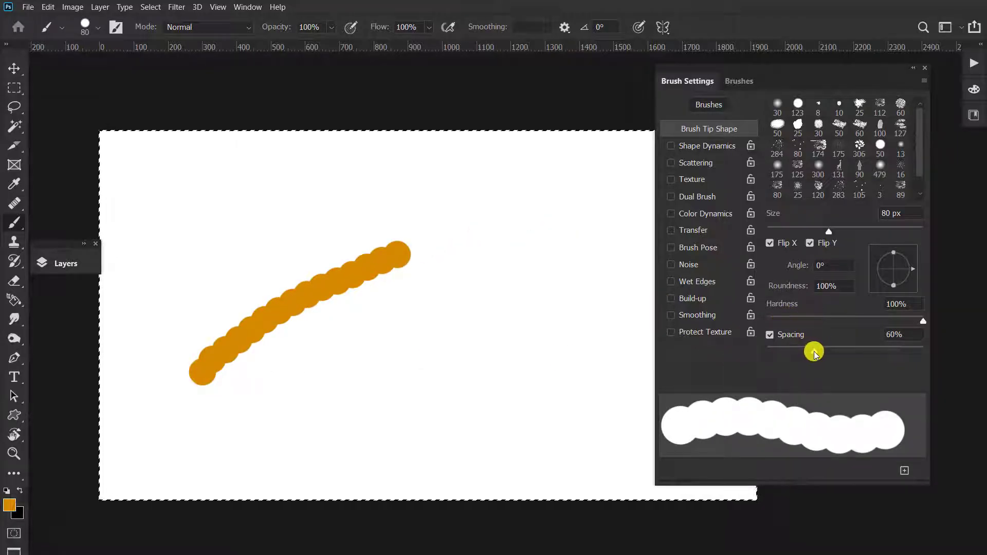
drag(813, 354, 785, 355)
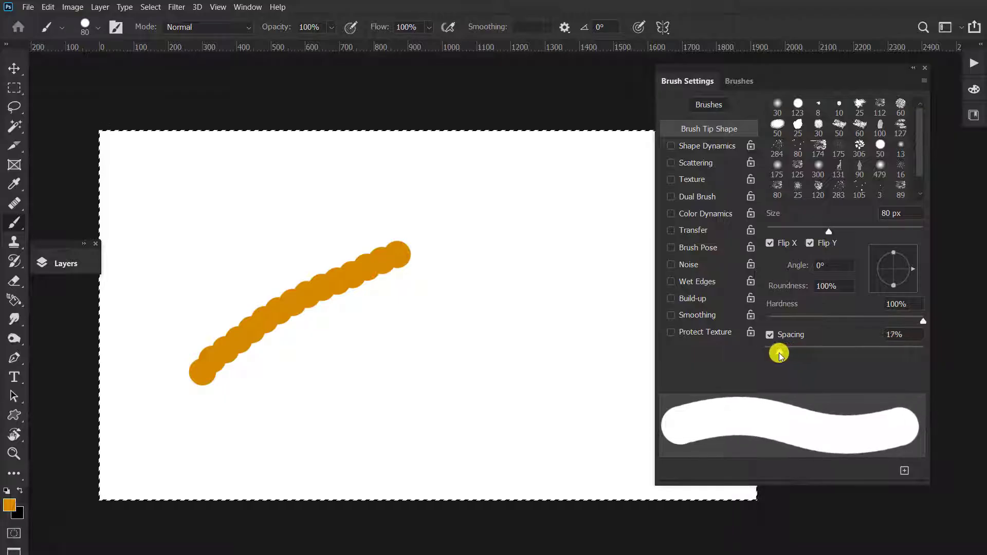
drag(505, 255, 281, 396)
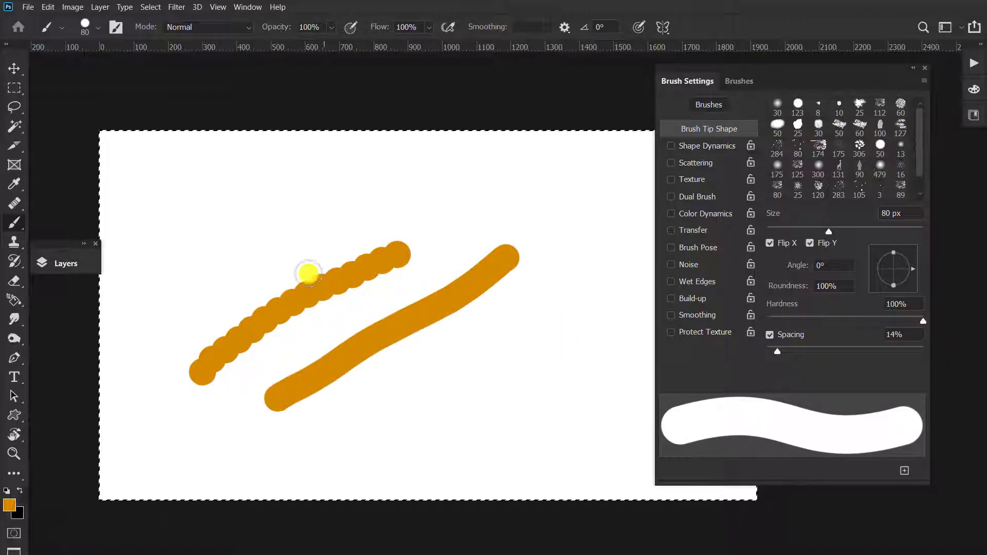
drag(284, 235, 472, 400)
drag(431, 223, 363, 430)
key(ctrl+z)
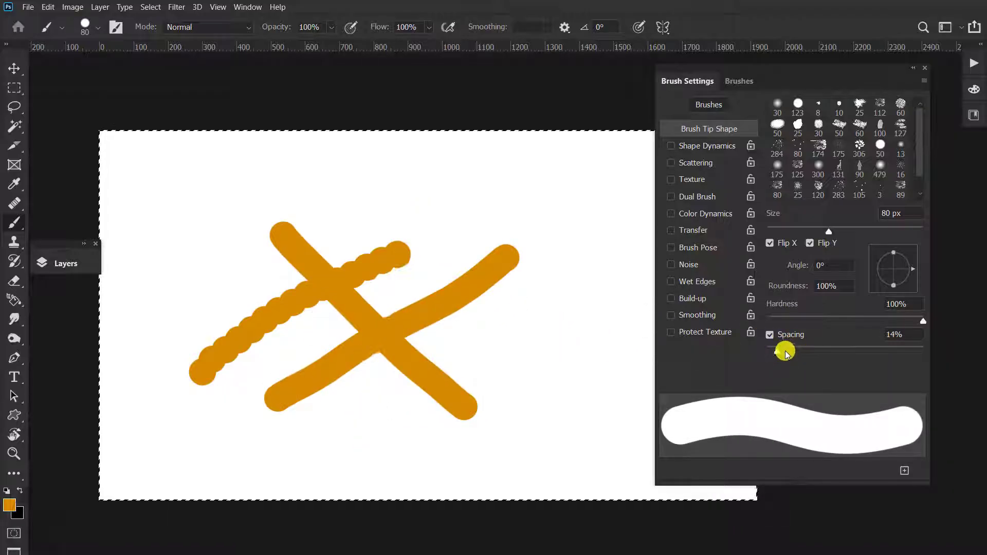
key(Delete)
drag(776, 354, 854, 353)
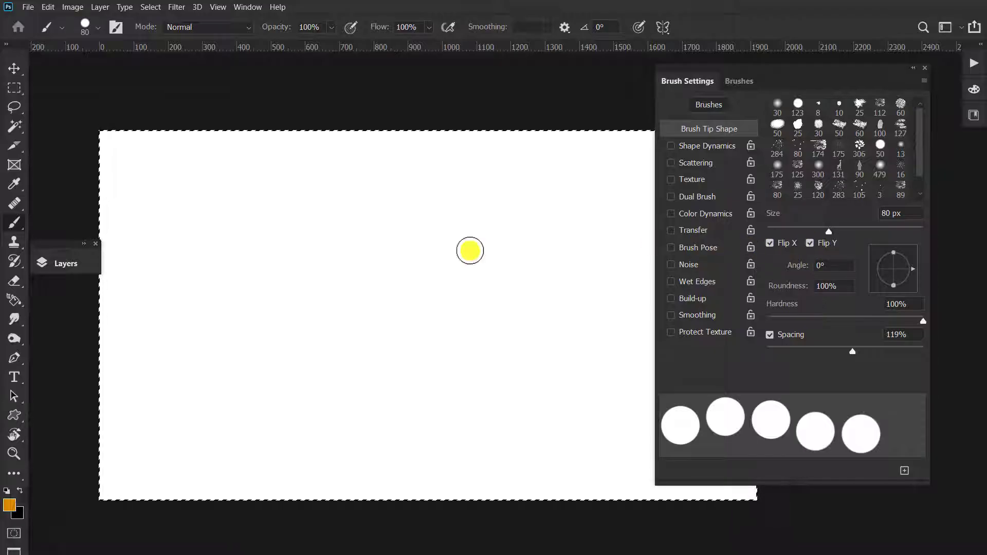
Toggle Flip X and paint a diagonal test stroke, then undo it
click(770, 243)
drag(236, 315, 490, 216)
key(ctrl+z)
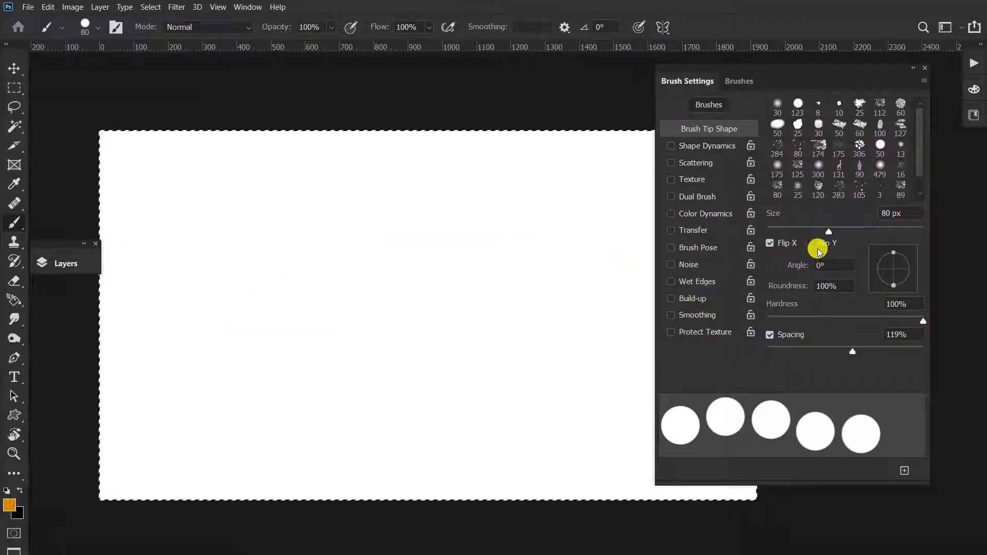
Flatten the brush tip to 29% roundness and tilt it to a 41° angle
click(770, 243)
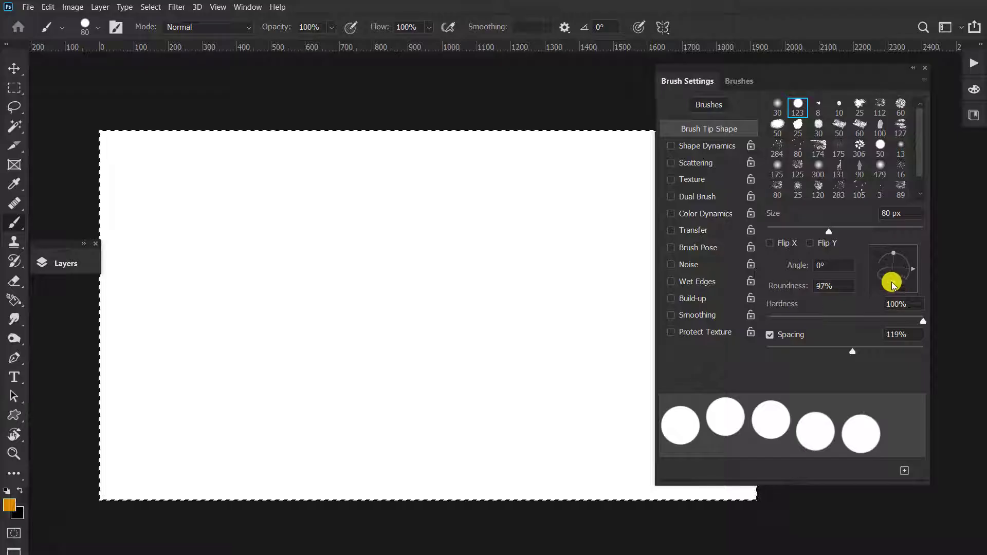
drag(891, 284, 895, 267)
click(844, 286)
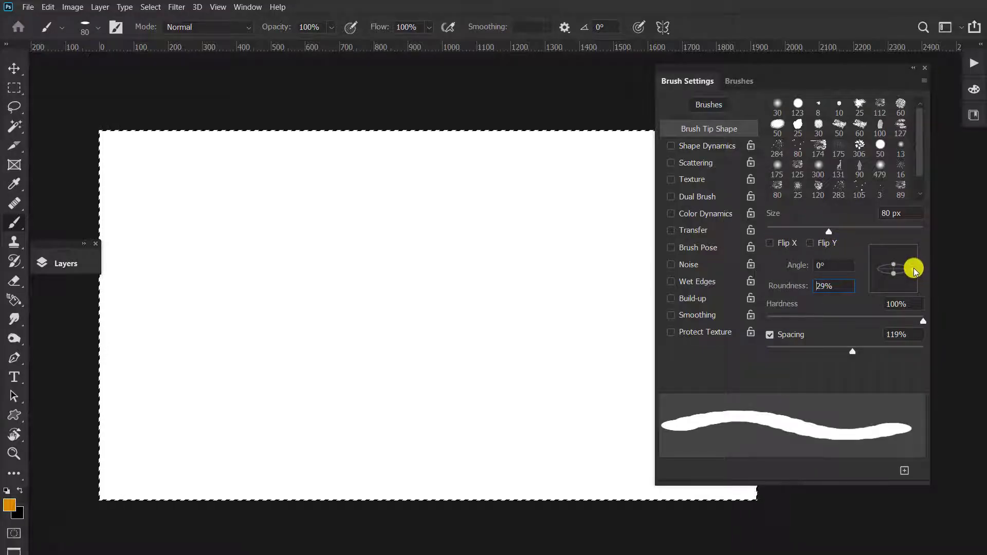
mouse_move(914, 270)
mouse_down()
mouse_move(889, 248)
mouse_move(865, 266)
mouse_move(874, 249)
mouse_move(903, 245)
mouse_move(913, 255)
mouse_up()
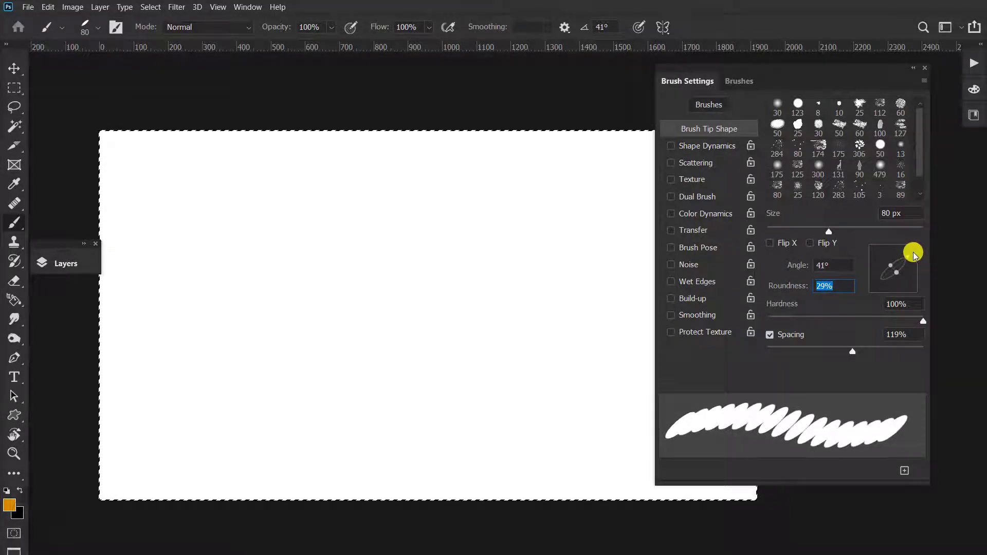
Pick the 306 leaf-cluster tip, set spacing to 190%, and stamp test clusters
click(859, 146)
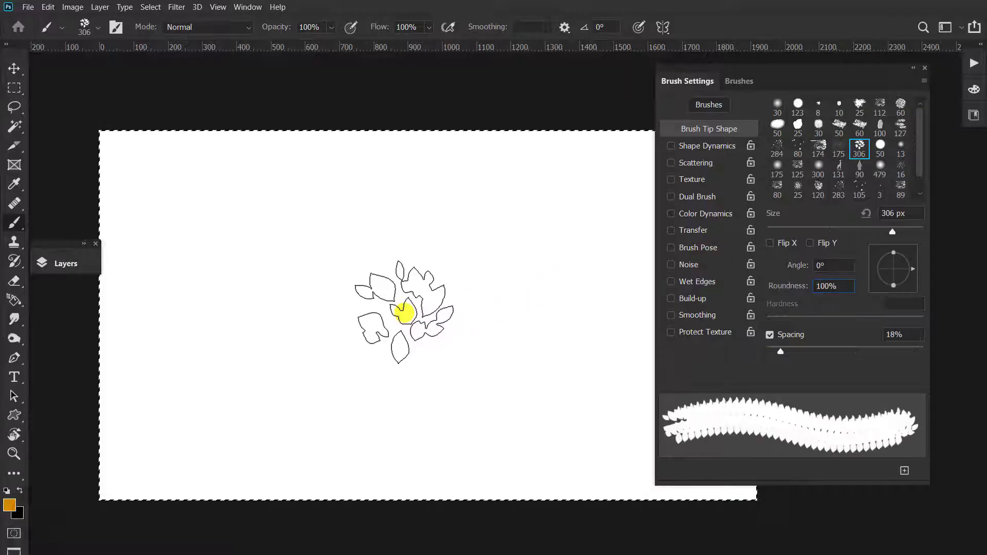
drag(781, 351, 880, 351)
click(349, 373)
click(496, 260)
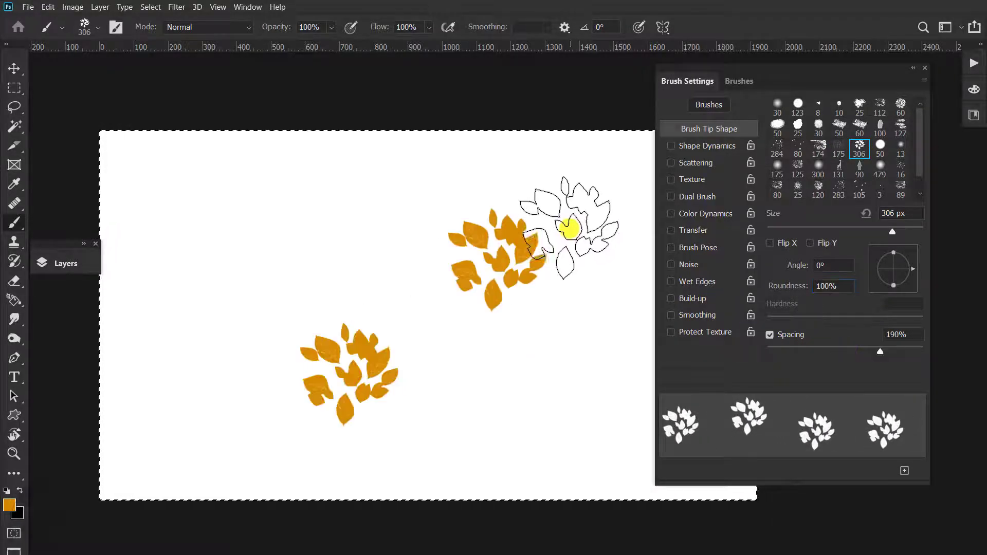
mouse_move(895, 285)
mouse_down()
mouse_move(910, 256)
mouse_move(895, 237)
mouse_move(910, 251)
mouse_move(894, 238)
mouse_move(908, 273)
mouse_move(881, 257)
mouse_up()
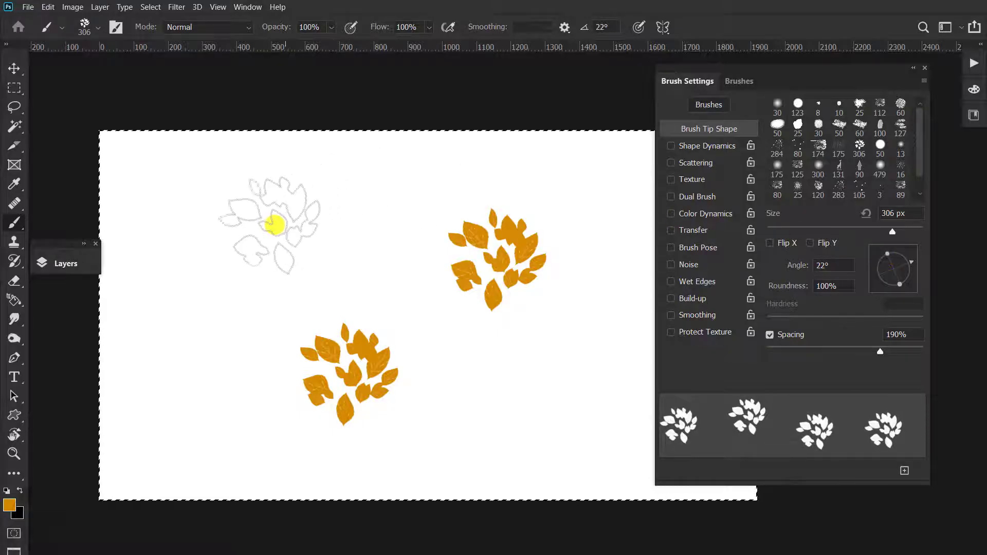
Stamp leaf clusters at rotated angles such as -88° and 175°, then clear them
click(226, 263)
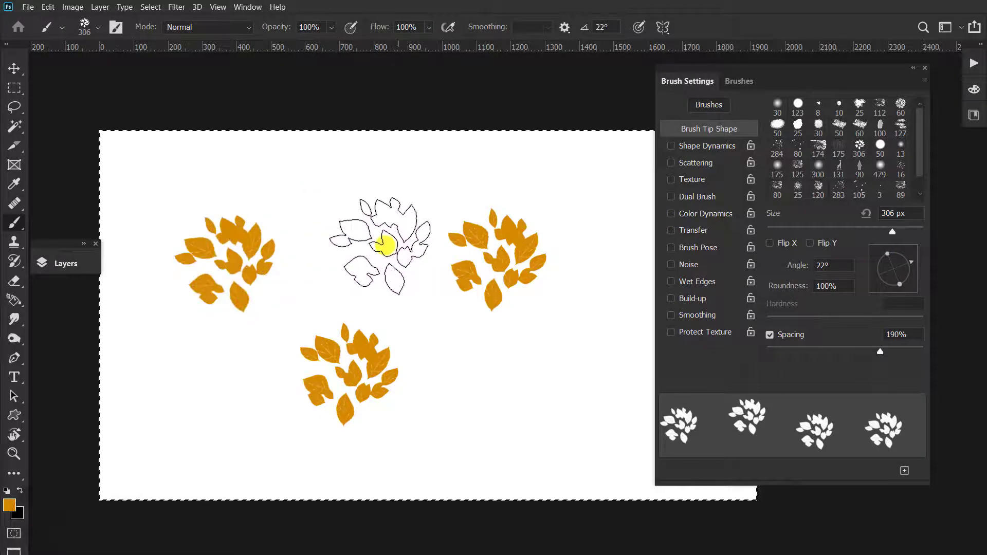
drag(914, 266, 894, 286)
click(373, 213)
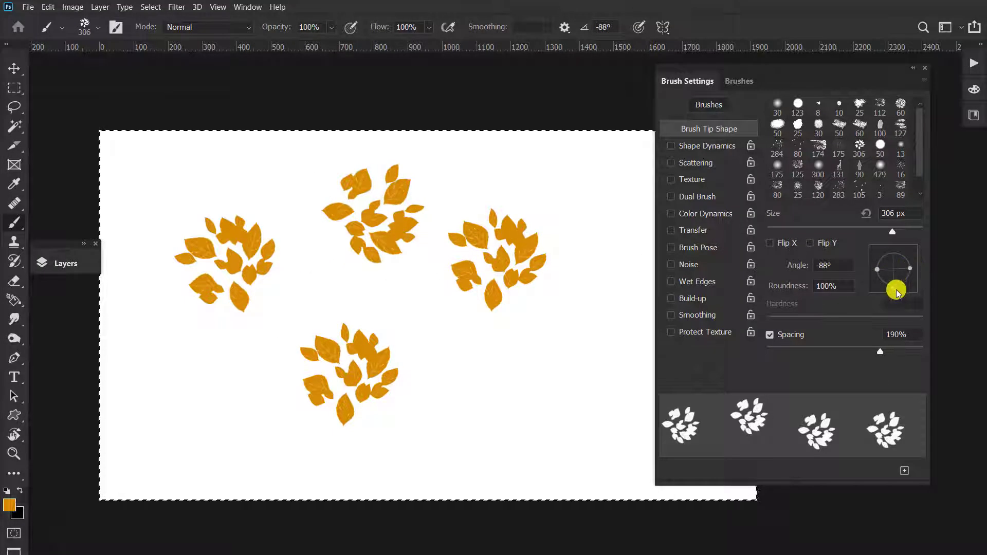
mouse_move(893, 289)
mouse_down()
mouse_move(872, 269)
mouse_move(780, 245)
mouse_up()
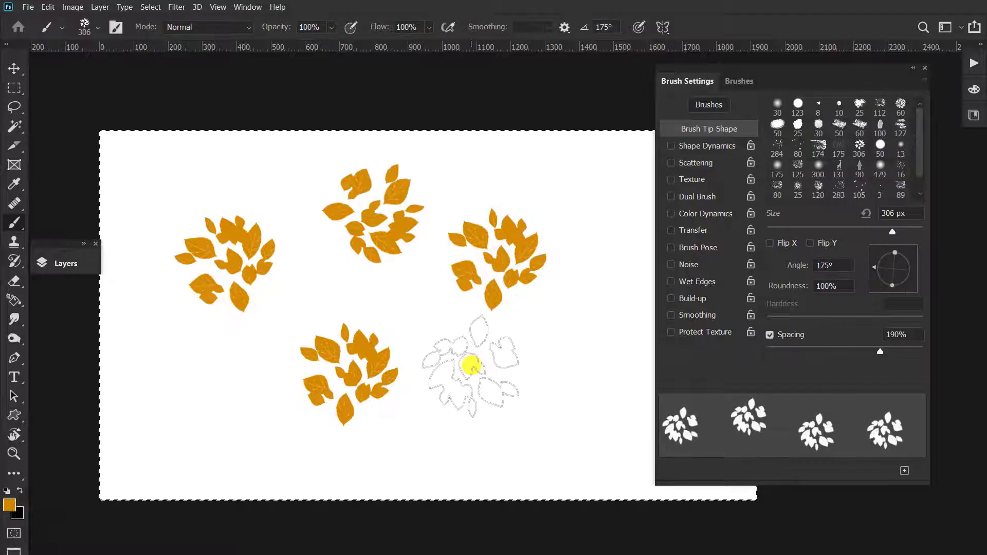
key(Delete)
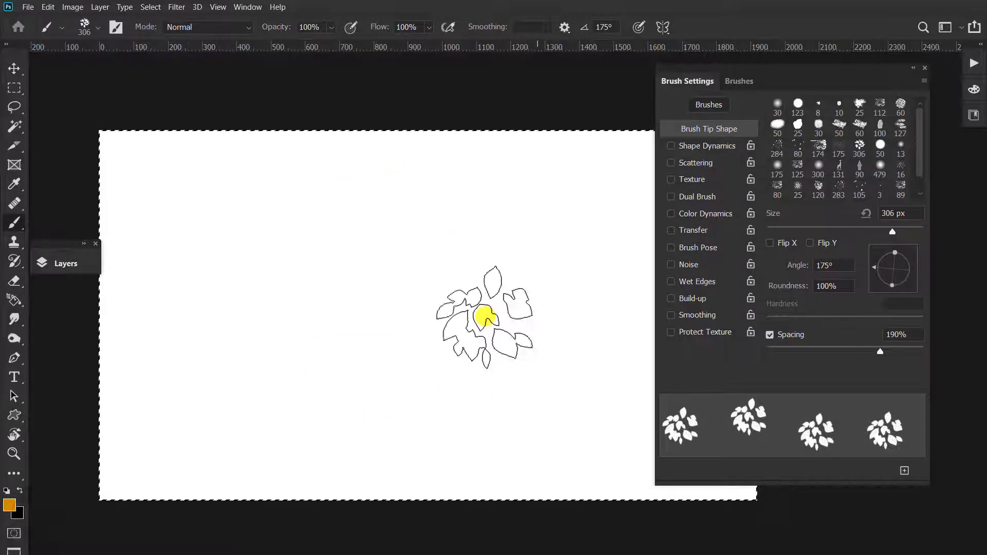
Stamp clusters at 124°, 71° and 25°, clear them, flatten roundness, and choose the 123 px round tip
click(216, 278)
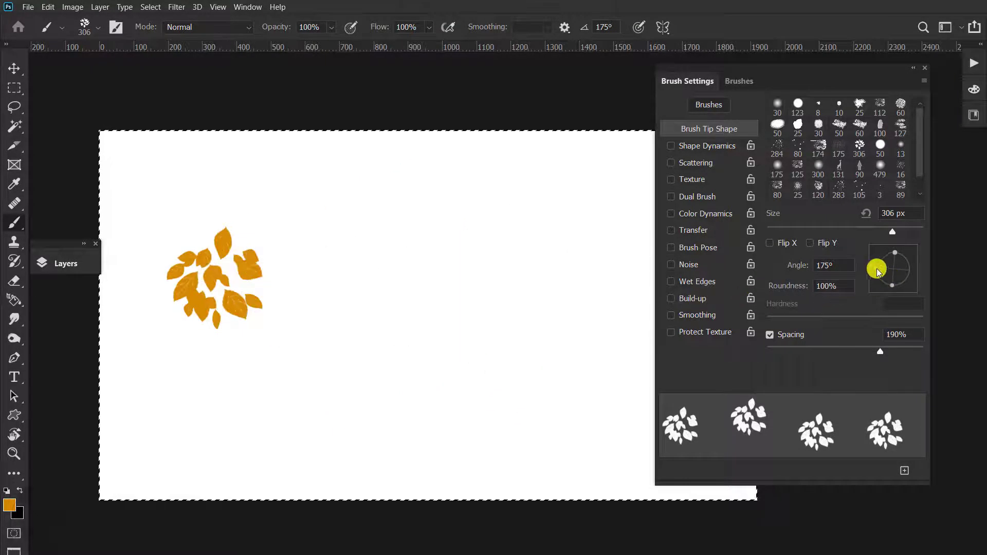
mouse_move(875, 271)
mouse_down()
mouse_move(881, 258)
mouse_move(896, 257)
mouse_up()
click(343, 262)
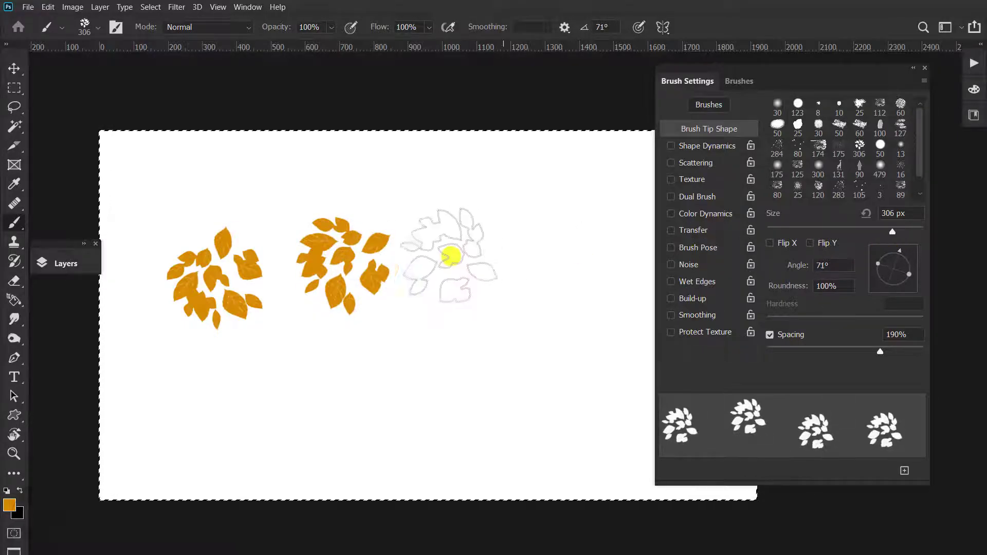
click(476, 257)
drag(900, 250, 910, 261)
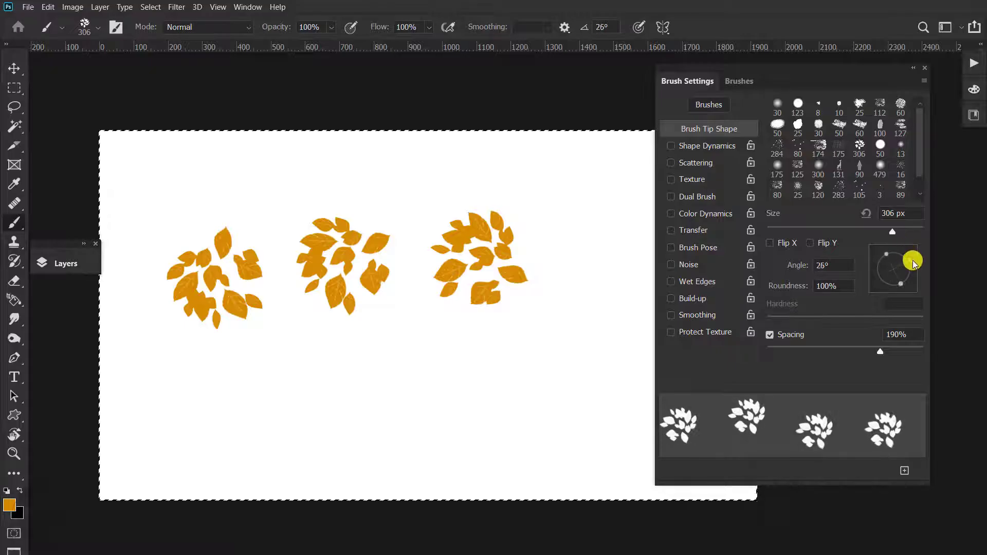
click(599, 252)
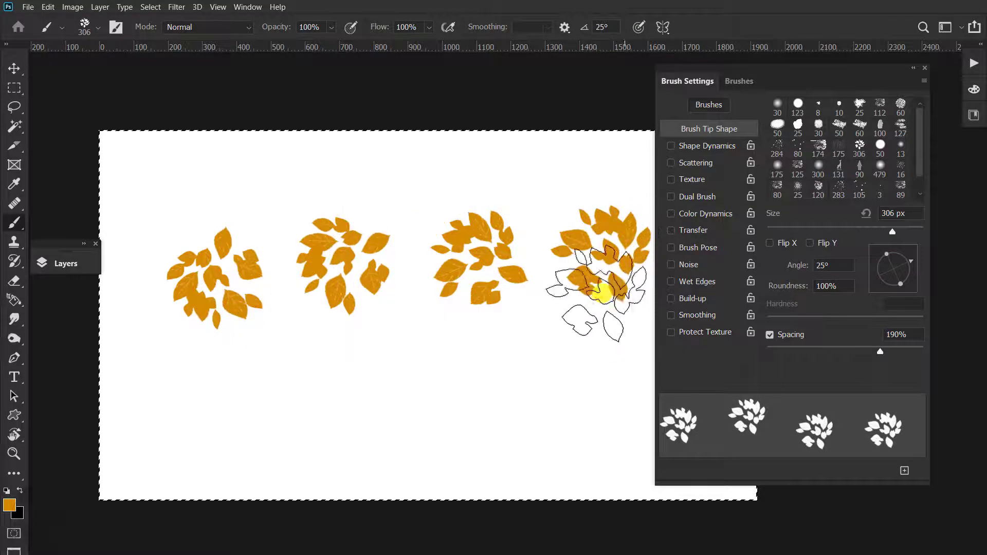
key(Delete)
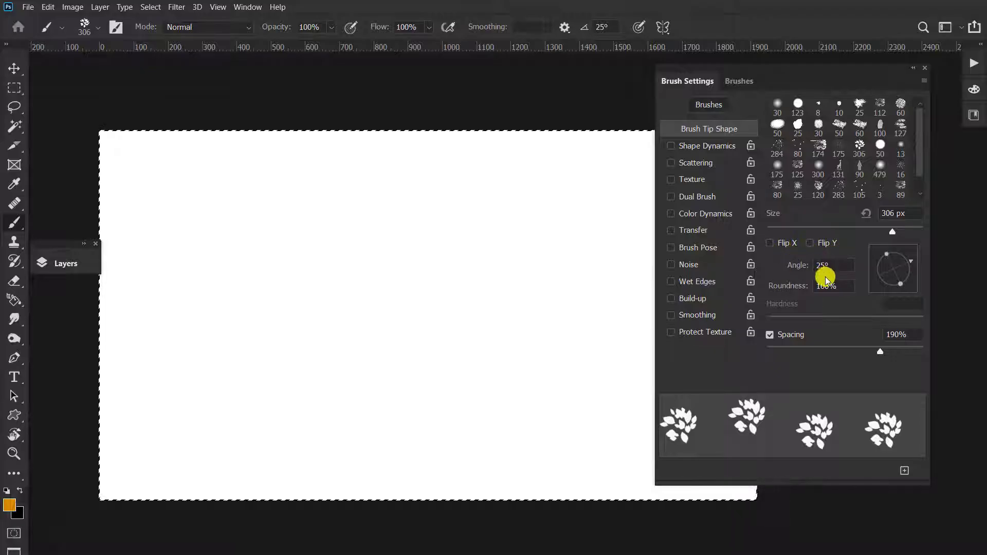
drag(903, 287, 895, 278)
click(795, 106)
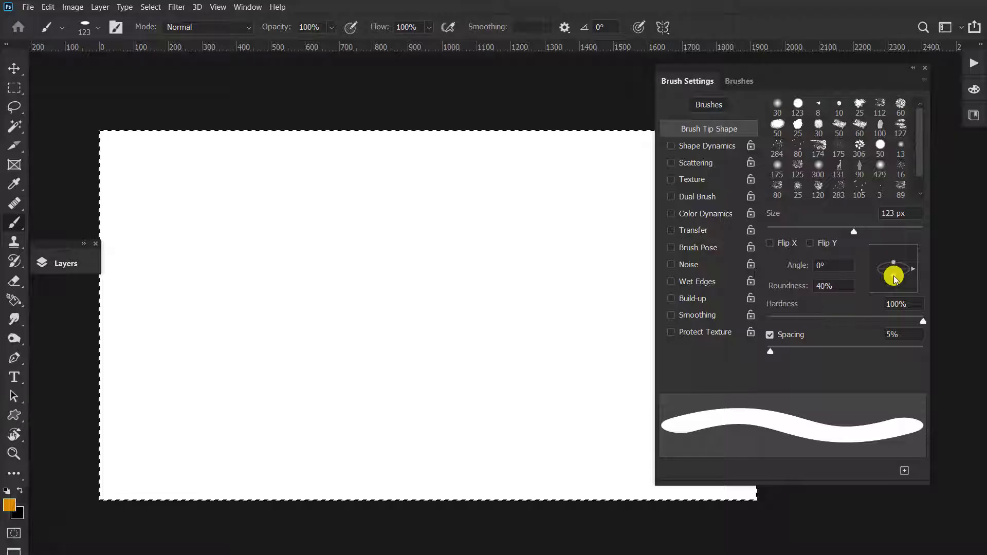
Test oval dabs at 46° and near-horizontal tip angles, then set the angle to 150°
drag(913, 272, 909, 255)
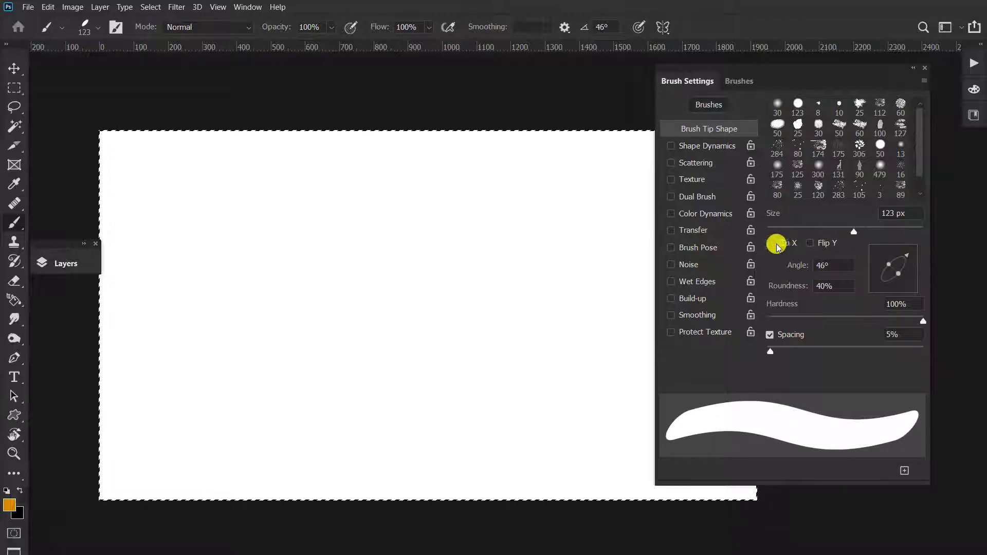
click(280, 273)
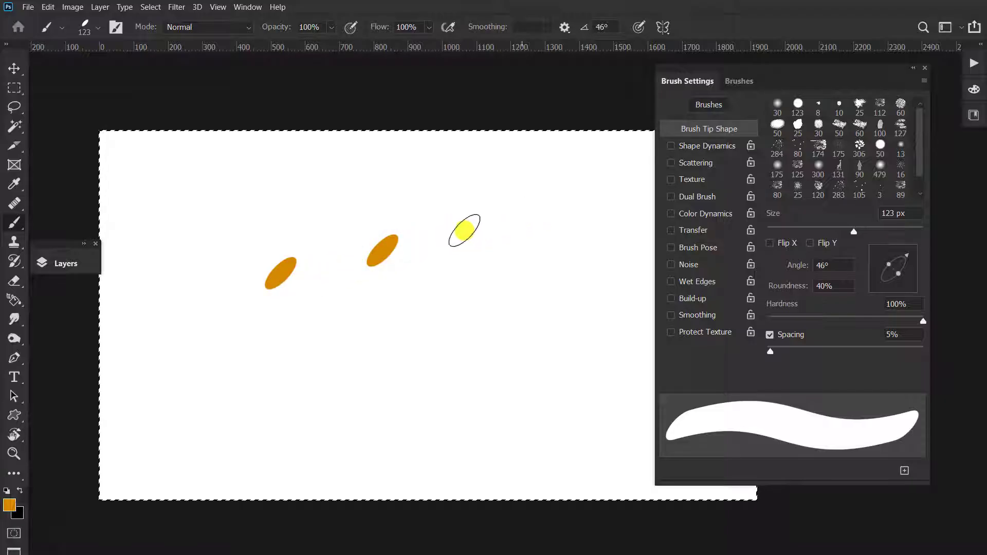
mouse_move(905, 257)
mouse_down()
mouse_move(913, 270)
mouse_move(877, 261)
mouse_up()
click(498, 255)
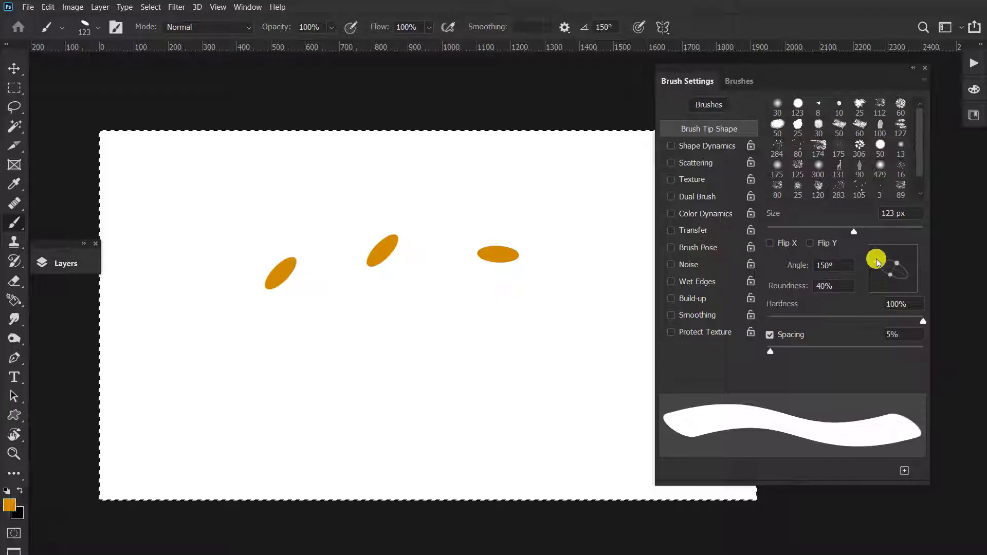
click(445, 290)
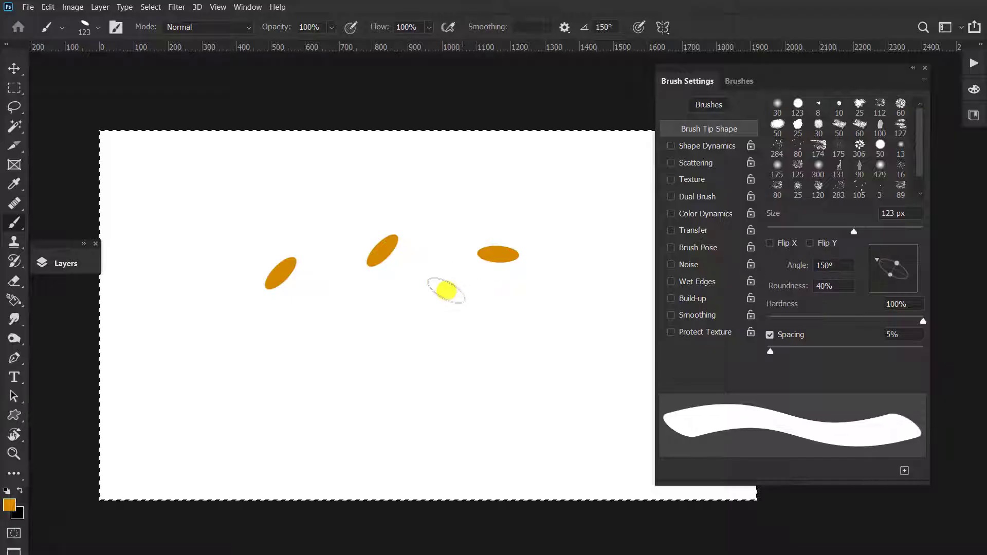
Test Flip Y and Flip X with orange dabs and strokes, ending with only Flip Y on
click(810, 243)
click(393, 359)
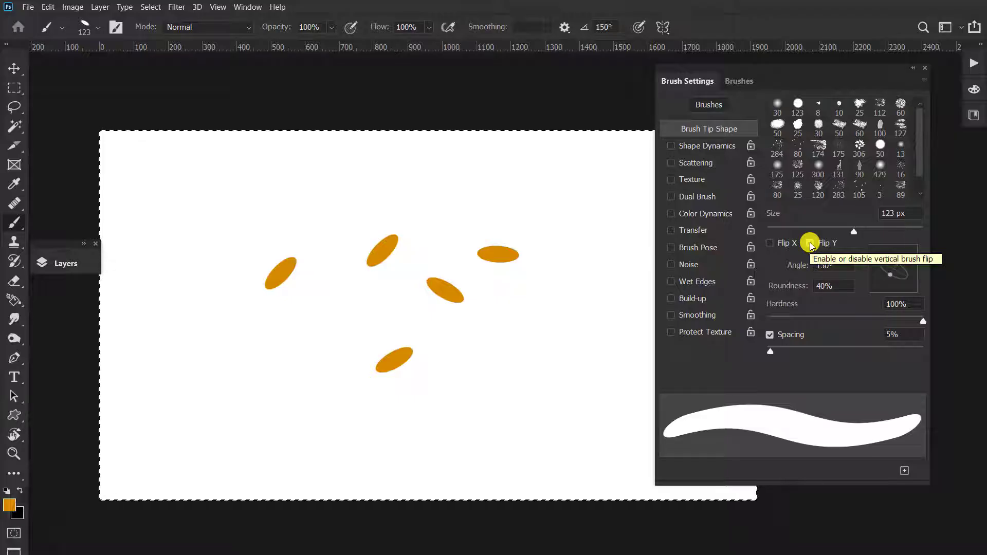
click(230, 365)
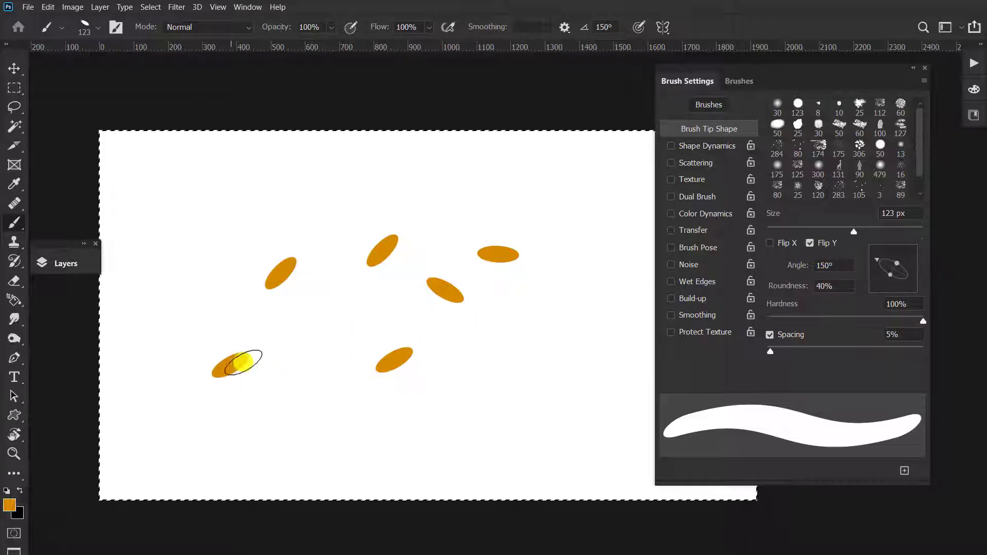
click(809, 243)
click(770, 243)
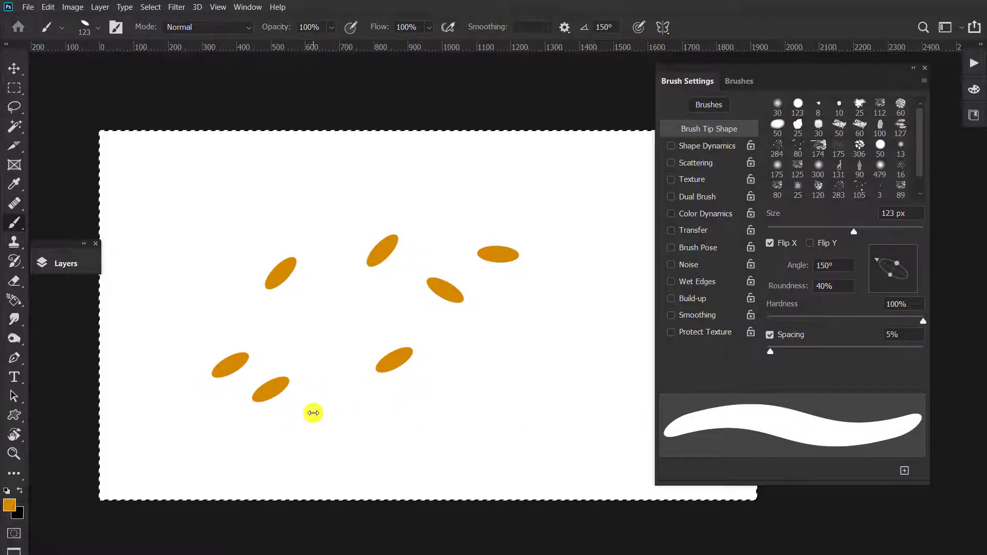
drag(313, 413, 553, 404)
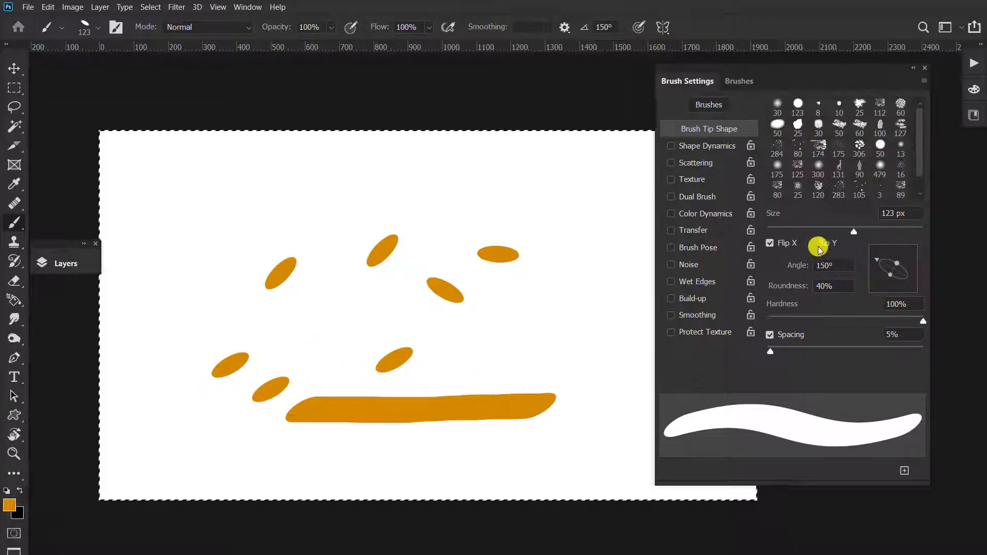
click(770, 243)
click(810, 243)
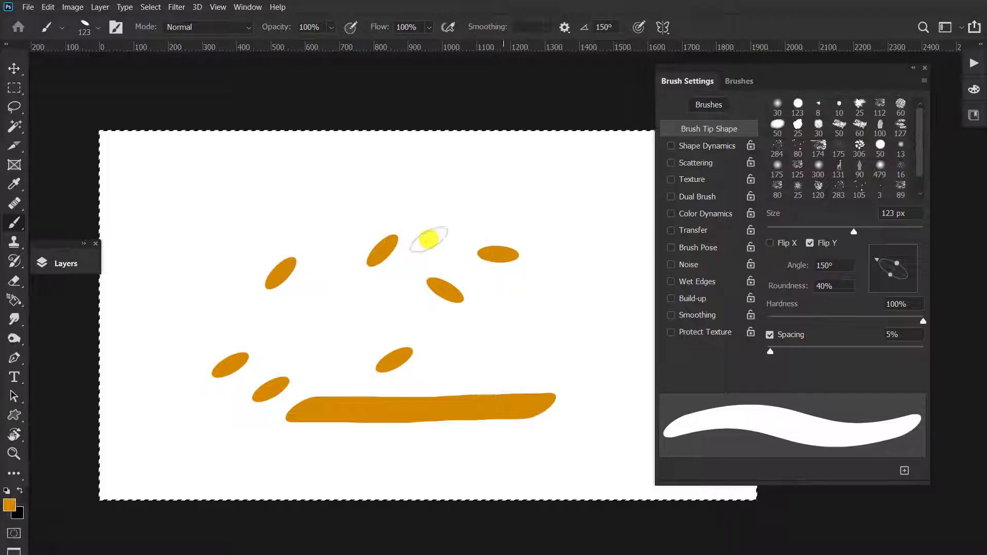
drag(329, 183, 452, 180)
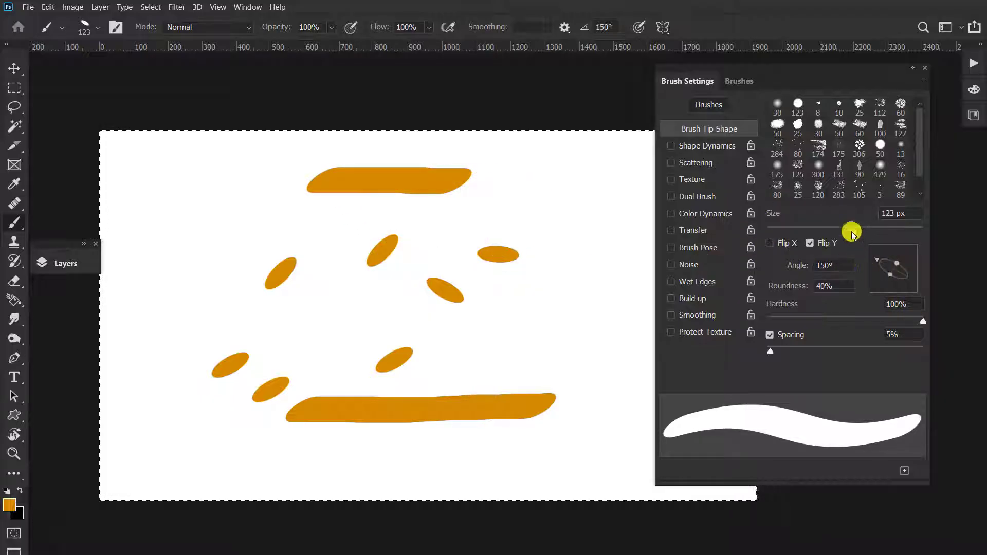
Drop hardness to 0% for soft test strokes, then compare with hard 100% strokes
drag(928, 318, 813, 321)
drag(736, 334, 740, 326)
drag(453, 334, 650, 317)
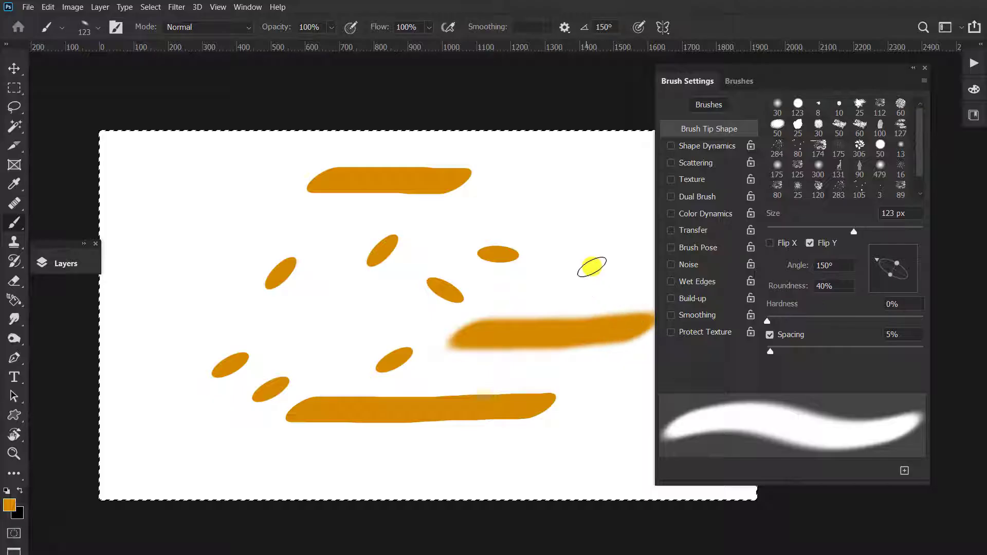
mouse_move(569, 299)
mouse_down()
mouse_move(619, 185)
mouse_move(488, 198)
mouse_up()
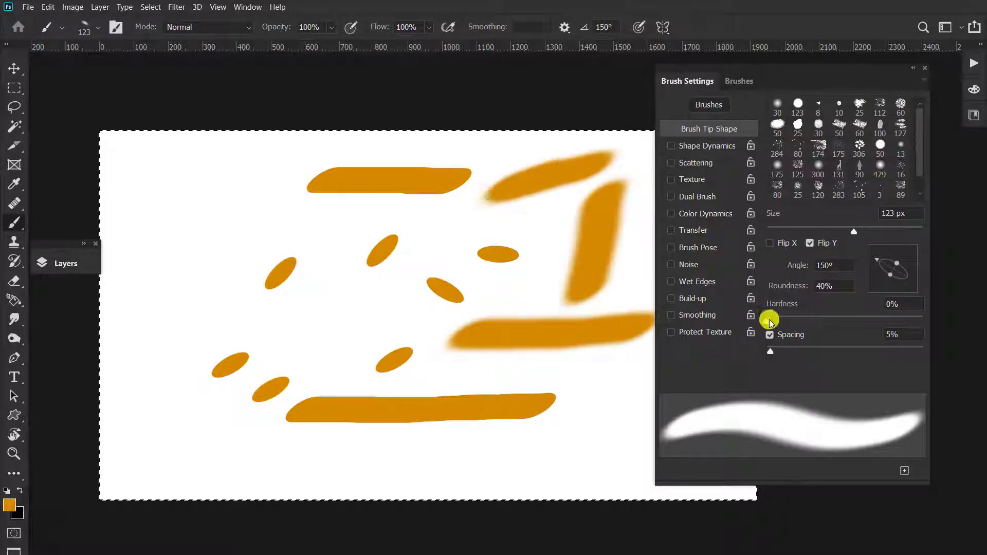
drag(766, 322, 937, 324)
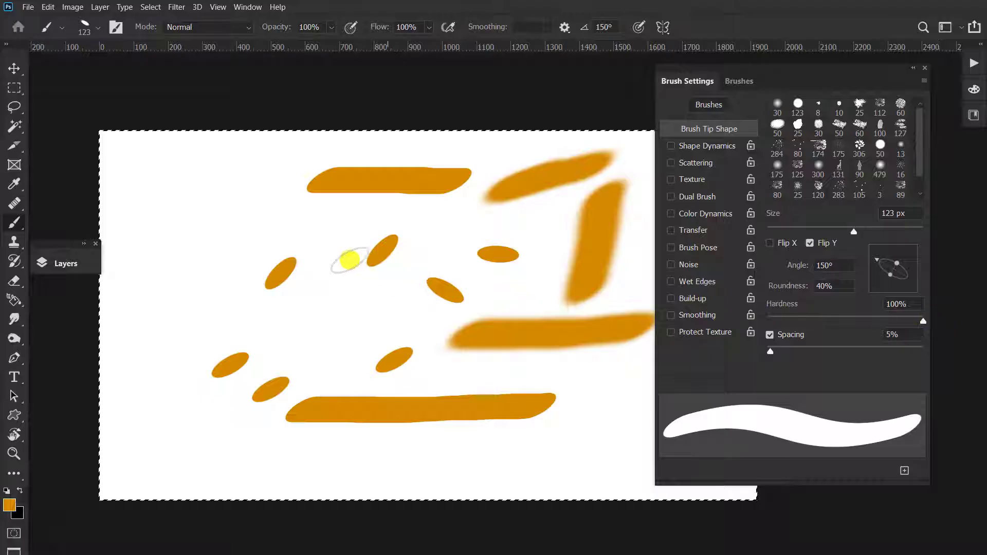
mouse_move(185, 201)
mouse_down()
mouse_move(346, 220)
mouse_move(411, 209)
mouse_move(341, 221)
mouse_move(212, 270)
mouse_up()
mouse_move(250, 184)
mouse_down()
mouse_move(188, 176)
mouse_move(346, 214)
mouse_up()
Return hardness to 0%, test soft strokes at 74° and -6°, settle at 25°, and clear the canvas
drag(920, 324, 754, 330)
mouse_move(157, 324)
mouse_down()
mouse_move(399, 298)
mouse_move(444, 260)
mouse_up()
mouse_move(440, 225)
mouse_down()
mouse_move(311, 269)
mouse_move(334, 354)
mouse_up()
mouse_move(882, 250)
mouse_down()
mouse_move(902, 242)
mouse_move(877, 260)
mouse_up()
mouse_move(364, 379)
mouse_down()
mouse_move(519, 270)
mouse_move(570, 374)
mouse_up()
drag(584, 344, 624, 443)
mouse_move(899, 250)
mouse_down()
mouse_move(913, 272)
mouse_move(908, 260)
mouse_up()
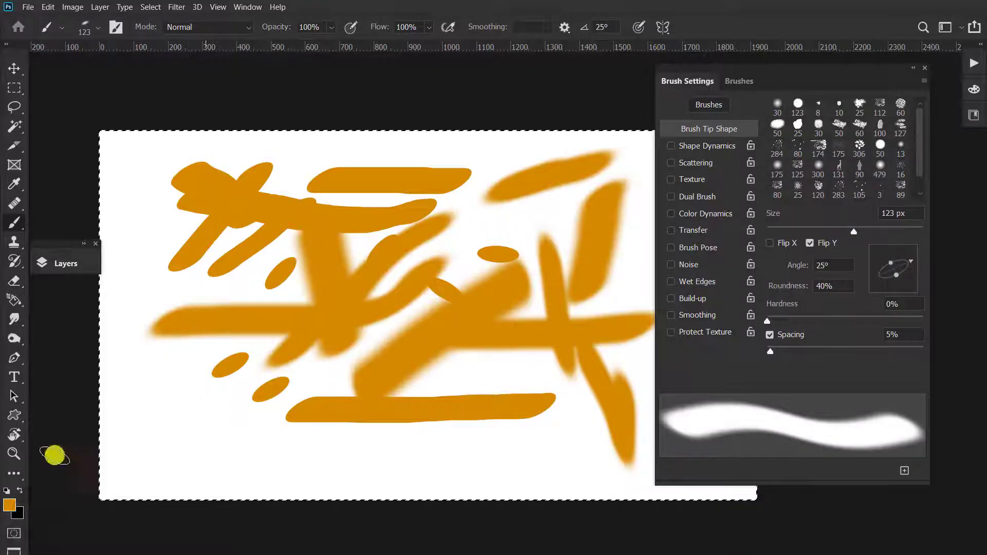
drag(161, 441, 301, 442)
mouse_move(254, 397)
mouse_down()
mouse_move(415, 417)
mouse_move(430, 349)
mouse_move(509, 324)
mouse_up()
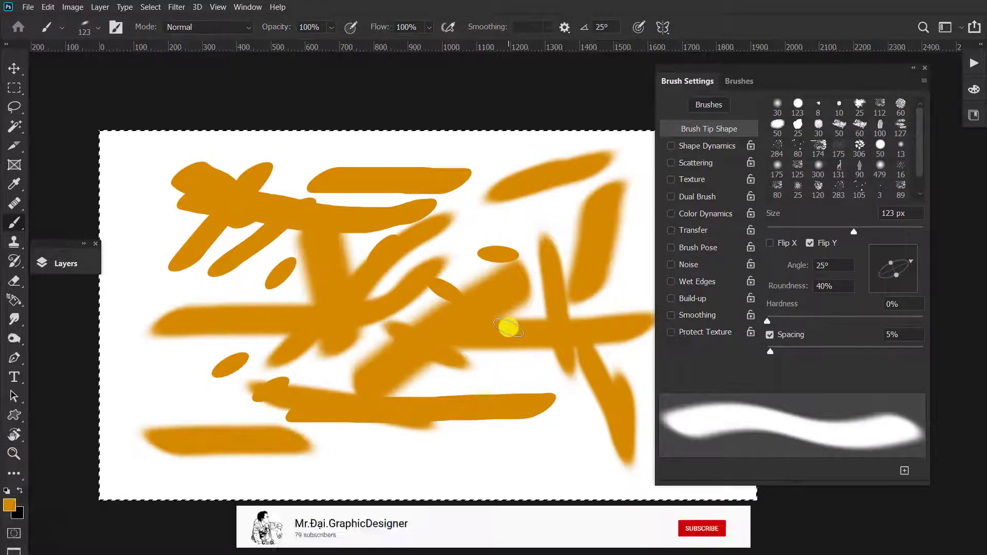
key(Delete)
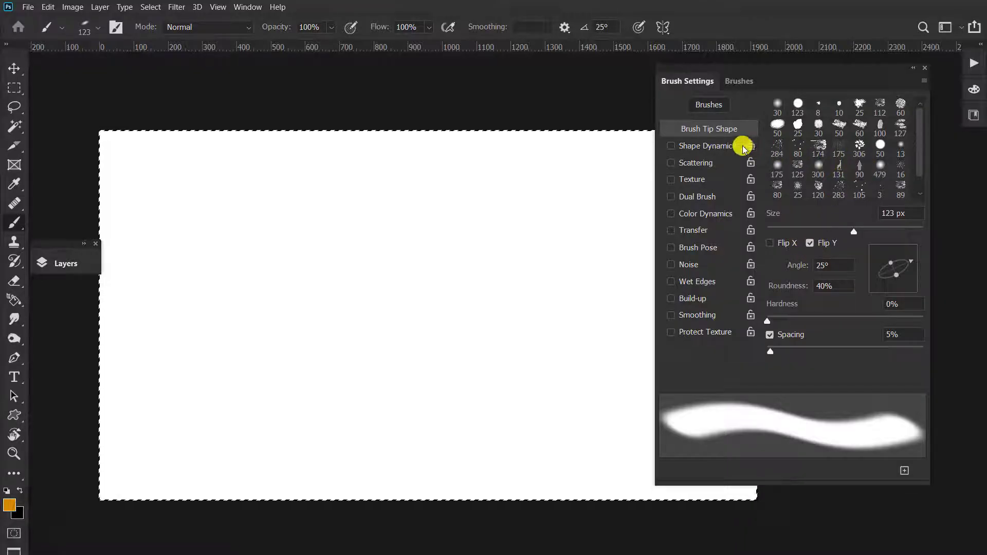
Turn on Shape Dynamics with size jitter, widen spacing to 223%, and paint a dab stroke
click(701, 146)
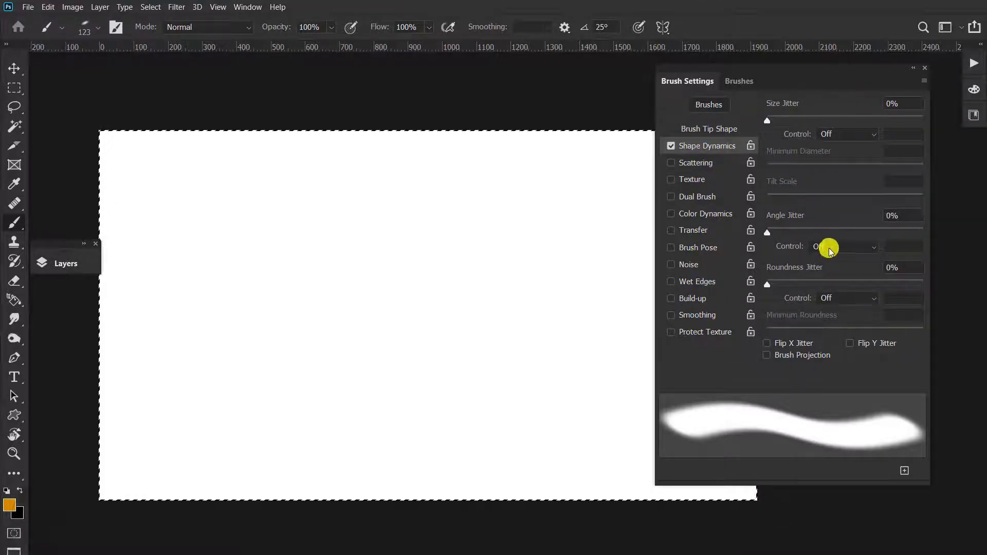
mouse_move(774, 119)
mouse_down()
mouse_move(881, 117)
mouse_move(686, 132)
mouse_up()
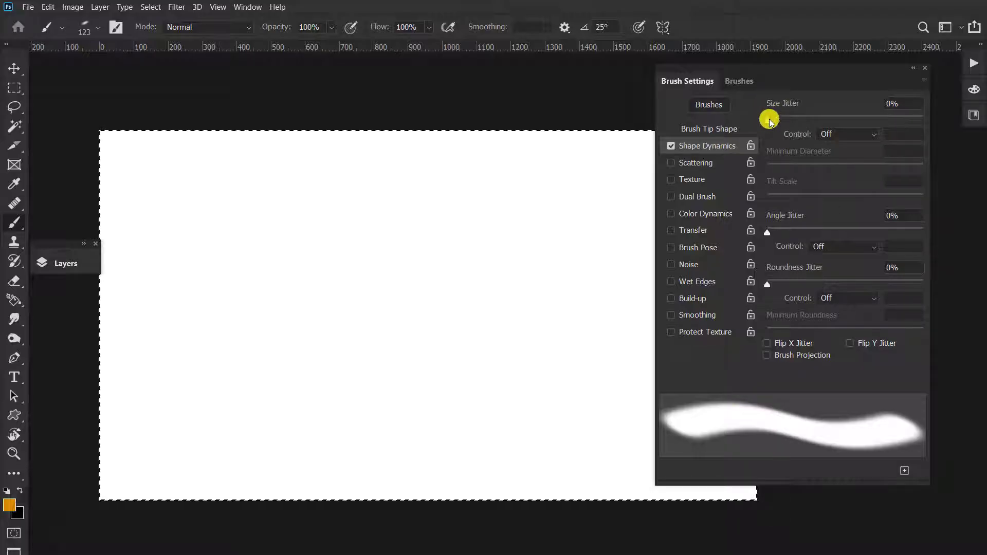
drag(769, 120, 863, 118)
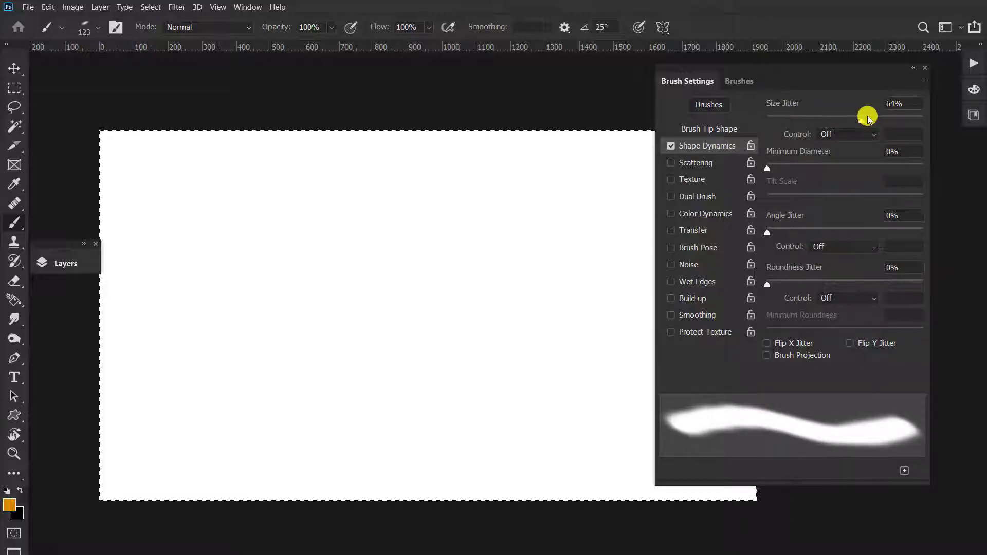
click(715, 127)
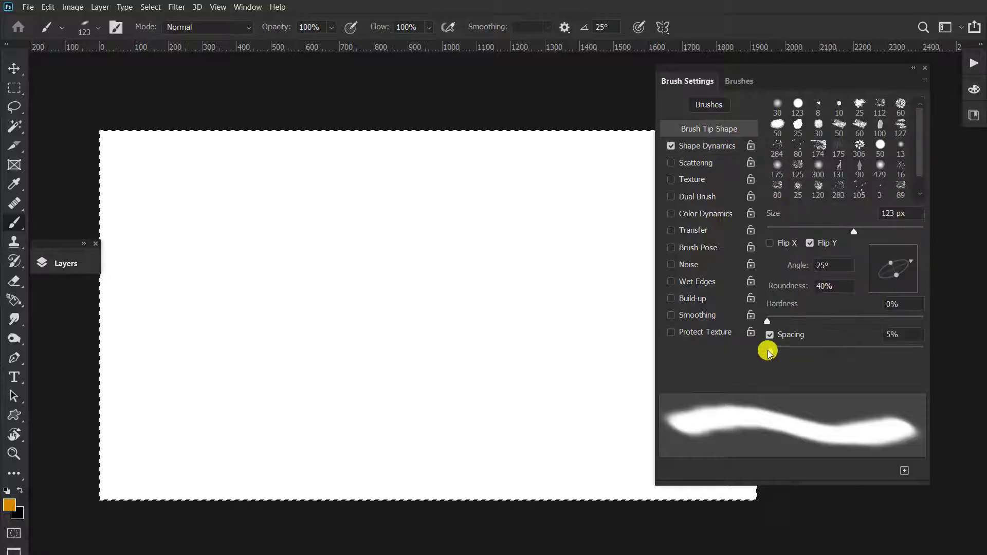
mouse_move(791, 351)
mouse_down()
mouse_move(909, 349)
mouse_move(887, 349)
mouse_up()
mouse_move(238, 389)
mouse_down()
mouse_move(477, 248)
mouse_move(562, 221)
mouse_up()
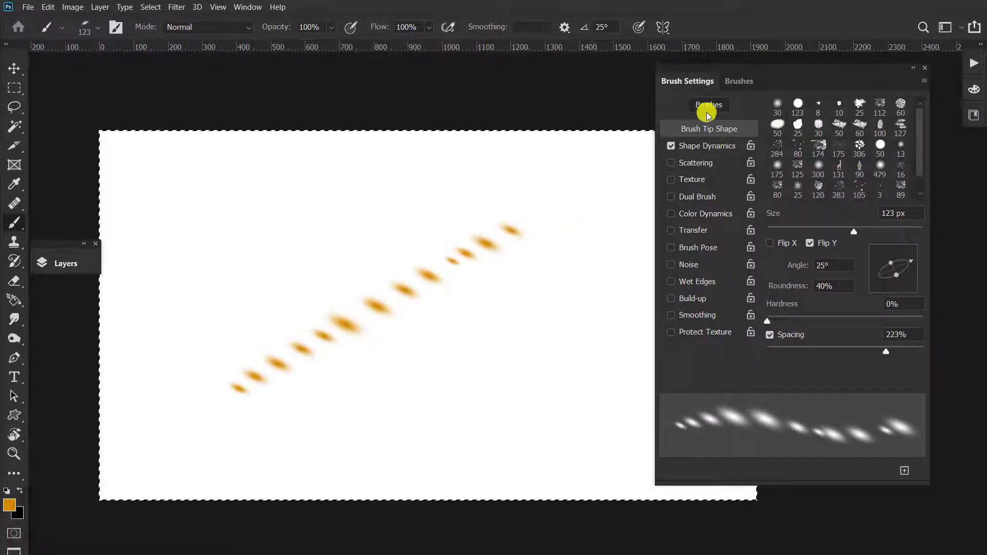
Vary size jitter on test strokes, then set it to 0% for uniform diagonal dabs
click(704, 148)
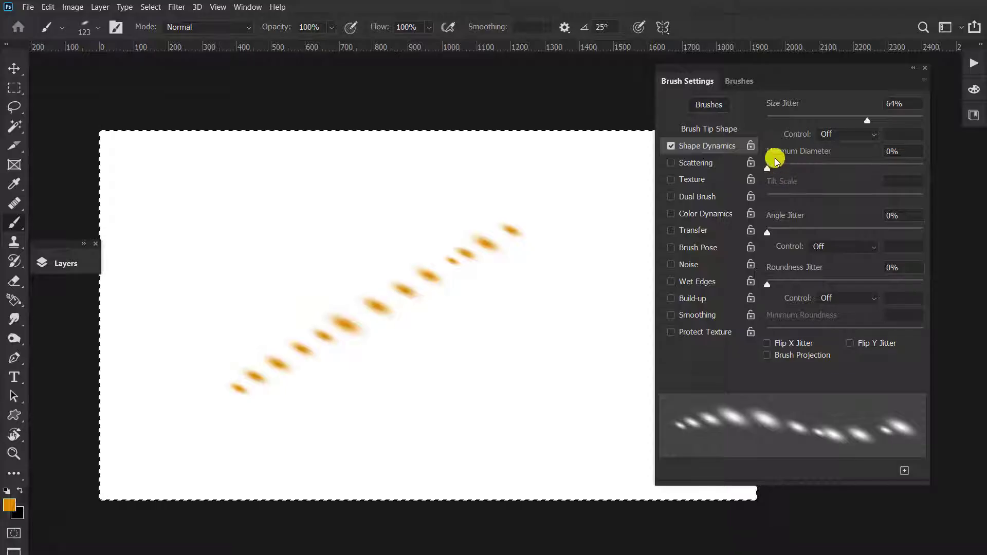
mouse_move(867, 120)
mouse_down()
mouse_move(769, 137)
mouse_move(782, 149)
mouse_move(841, 130)
mouse_move(962, 124)
mouse_up()
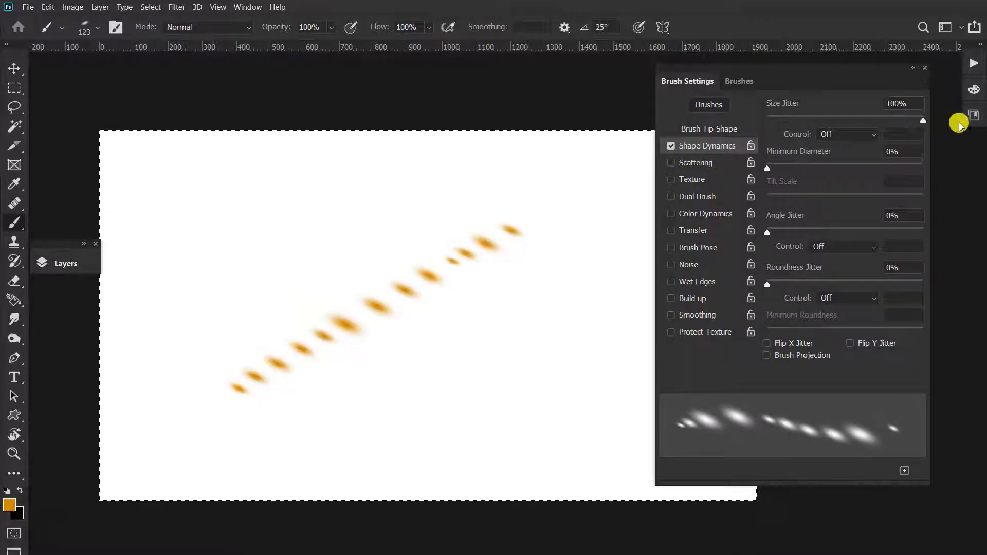
drag(516, 327, 628, 240)
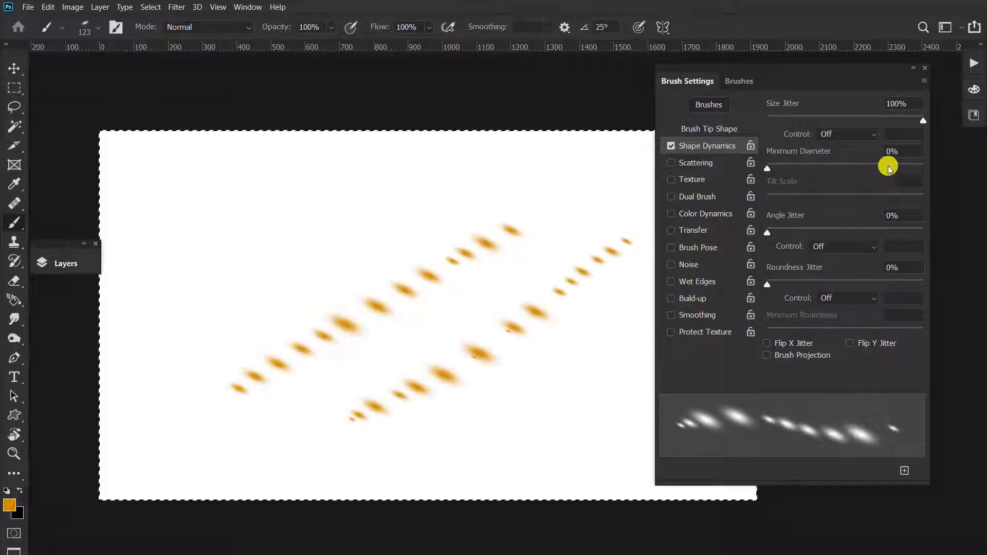
drag(921, 120, 687, 156)
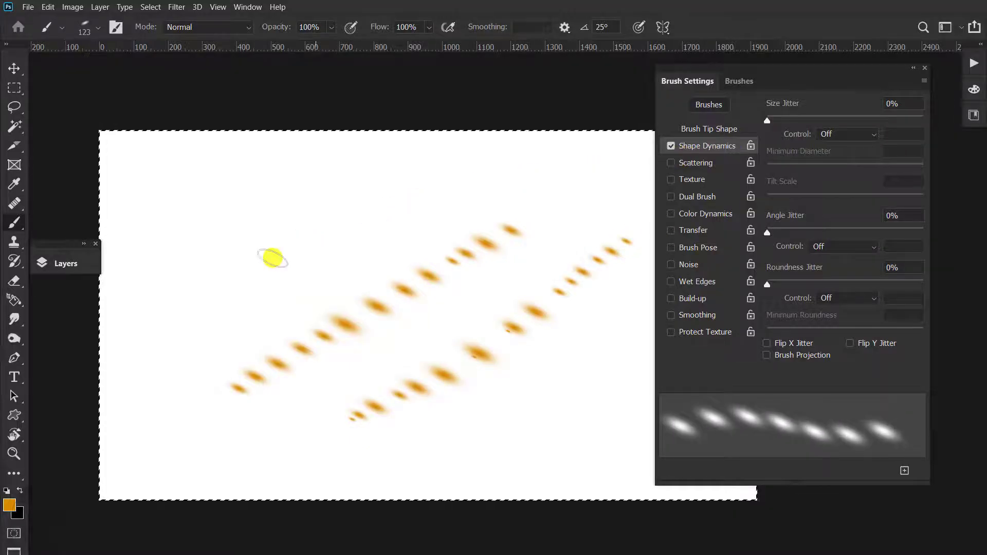
drag(217, 289, 491, 155)
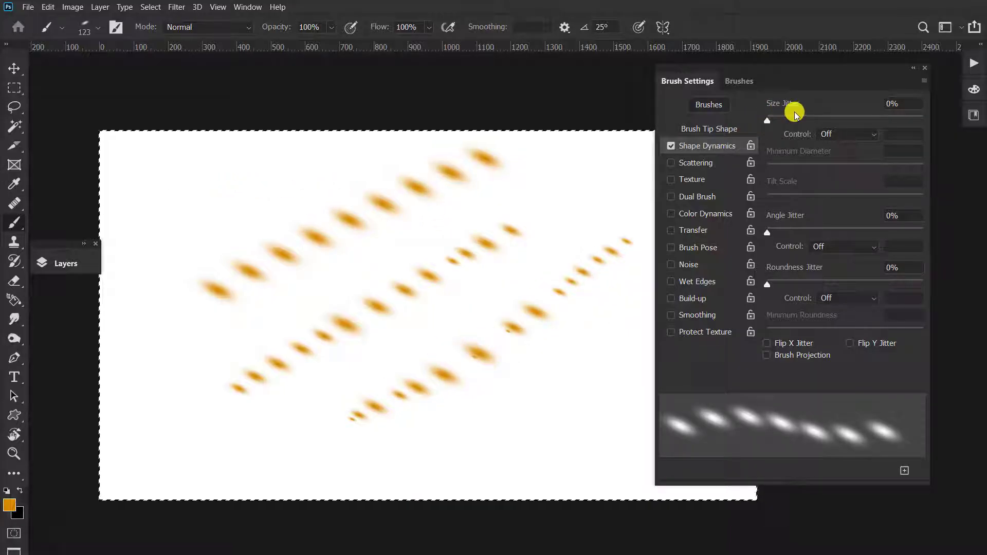
Try Fade, Dial and Pen Pressure as the size control with test strokes, then clear the canvas
click(841, 136)
click(843, 157)
mouse_move(367, 350)
mouse_down()
mouse_move(468, 269)
mouse_move(520, 280)
mouse_move(624, 192)
mouse_up()
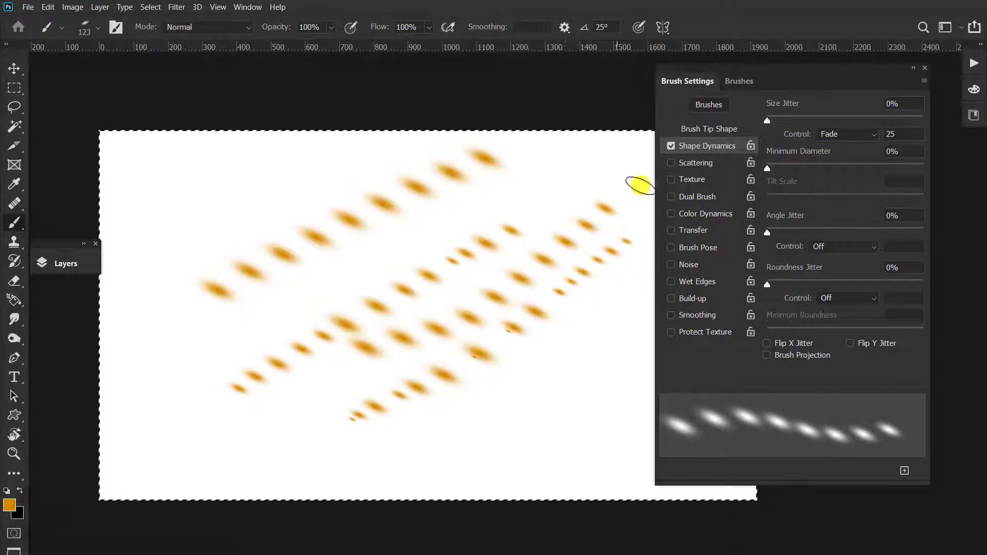
click(843, 135)
click(842, 169)
drag(249, 308, 547, 154)
click(855, 136)
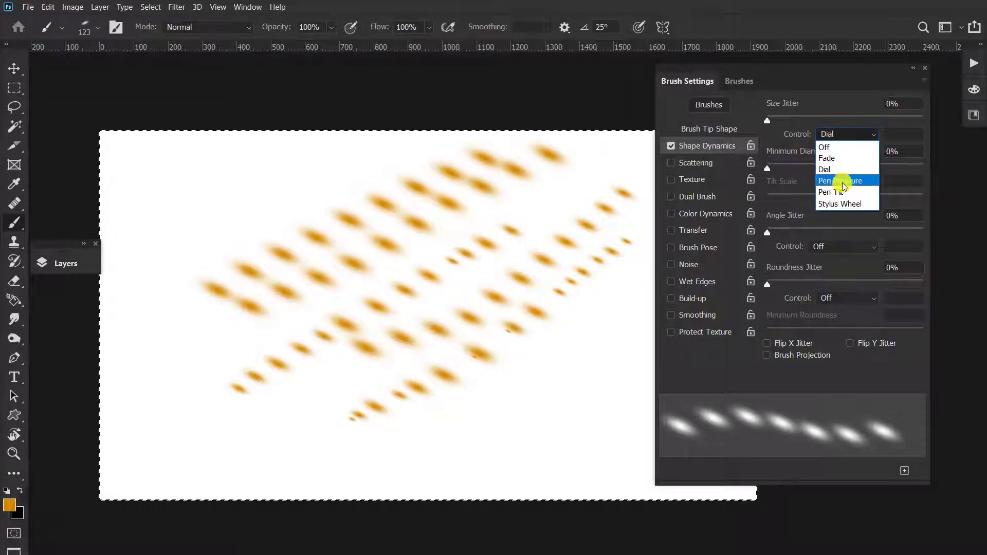
click(842, 183)
mouse_move(431, 442)
mouse_down()
mouse_move(571, 364)
mouse_move(685, 279)
mouse_up()
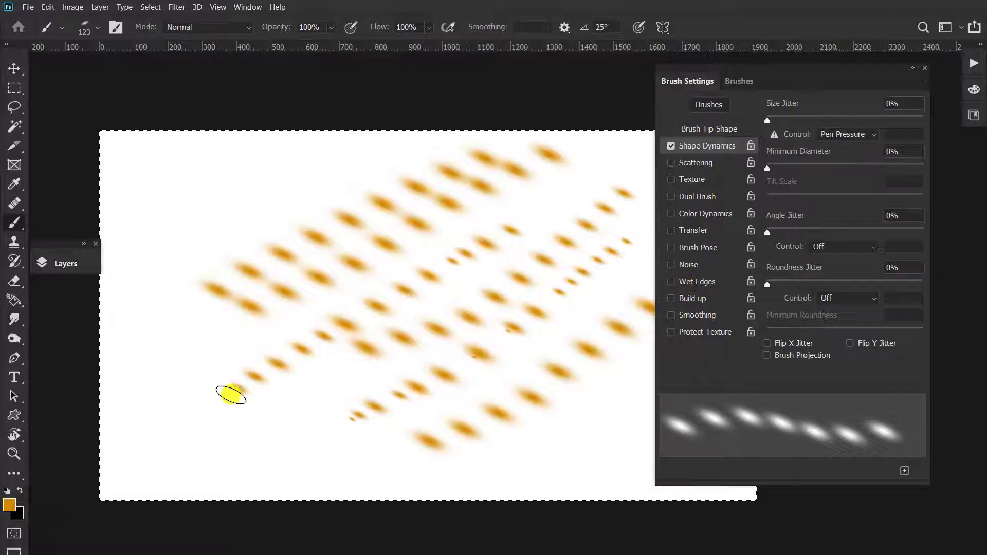
mouse_move(222, 411)
mouse_down()
mouse_move(192, 261)
mouse_move(262, 177)
mouse_move(380, 162)
mouse_up()
mouse_move(172, 337)
mouse_down()
mouse_move(160, 209)
mouse_move(171, 182)
mouse_up()
key(Delete)
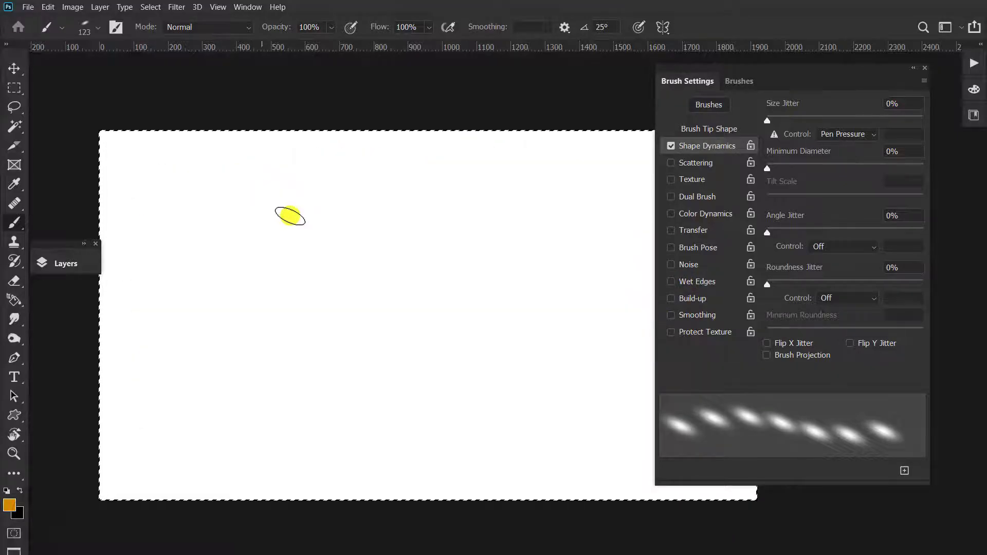
Test a raised minimum diameter, reset it to 0%, and nudge the roundness jitter
drag(769, 169, 822, 167)
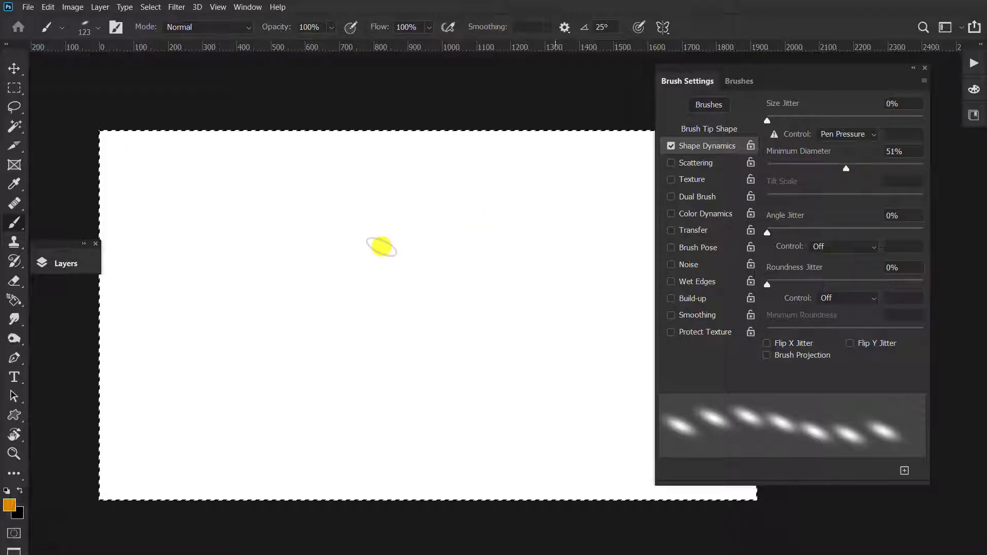
mouse_move(306, 343)
mouse_down()
mouse_move(430, 220)
mouse_move(544, 182)
mouse_move(558, 225)
mouse_move(389, 433)
mouse_up()
drag(271, 154, 576, 325)
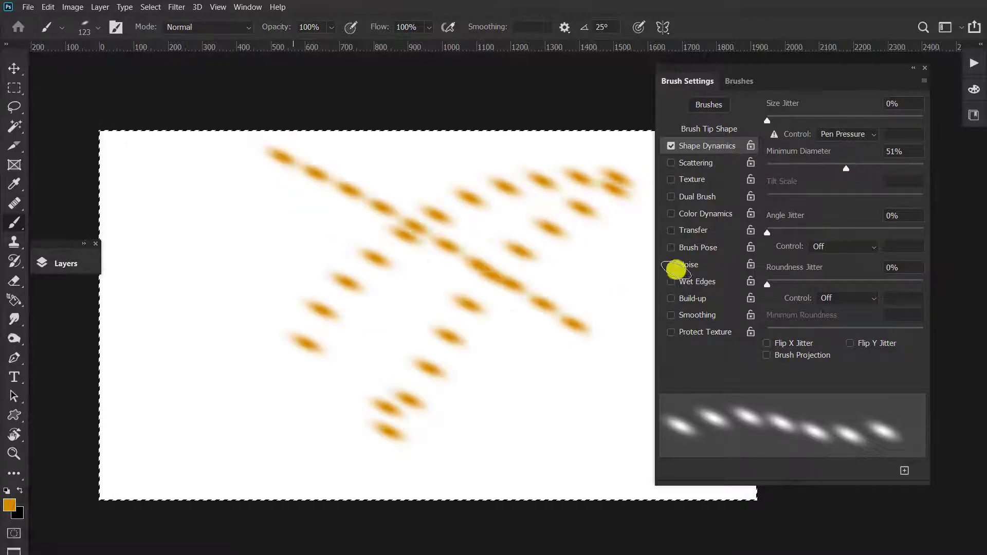
drag(827, 169, 758, 171)
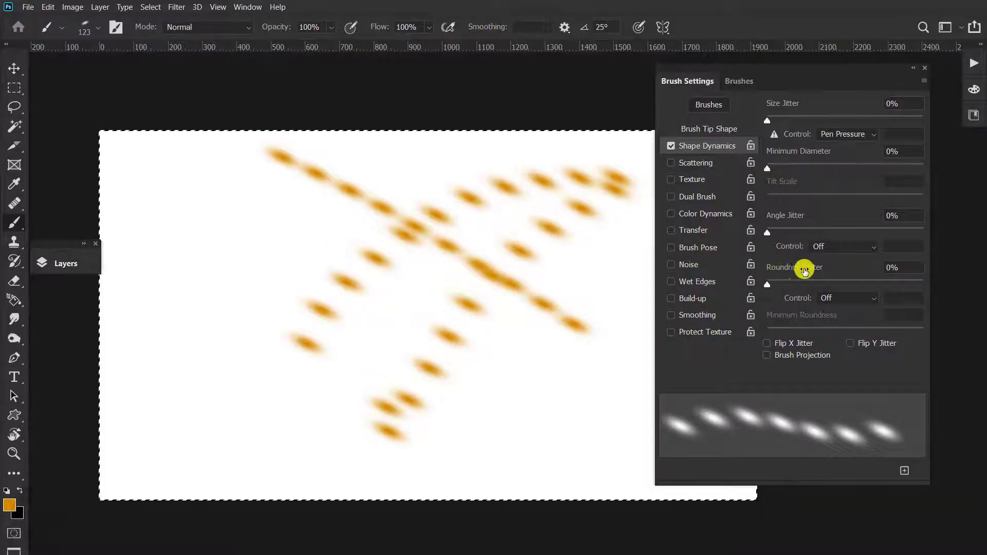
mouse_move(767, 285)
mouse_down()
mouse_move(899, 284)
mouse_move(767, 284)
mouse_up()
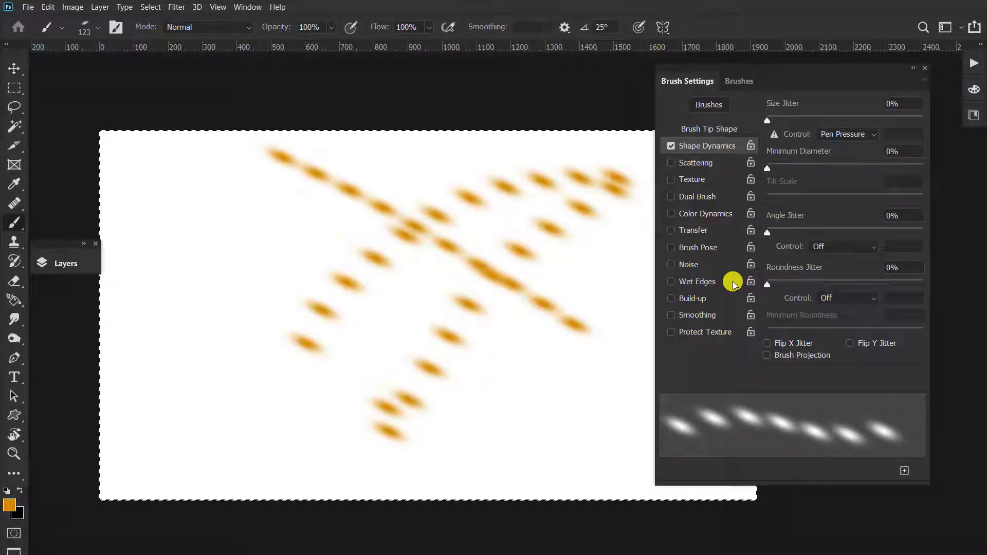
Toggle Flip X and Flip Y Jitter and Brush Projection, ending with both flip jitters on
click(768, 342)
click(849, 345)
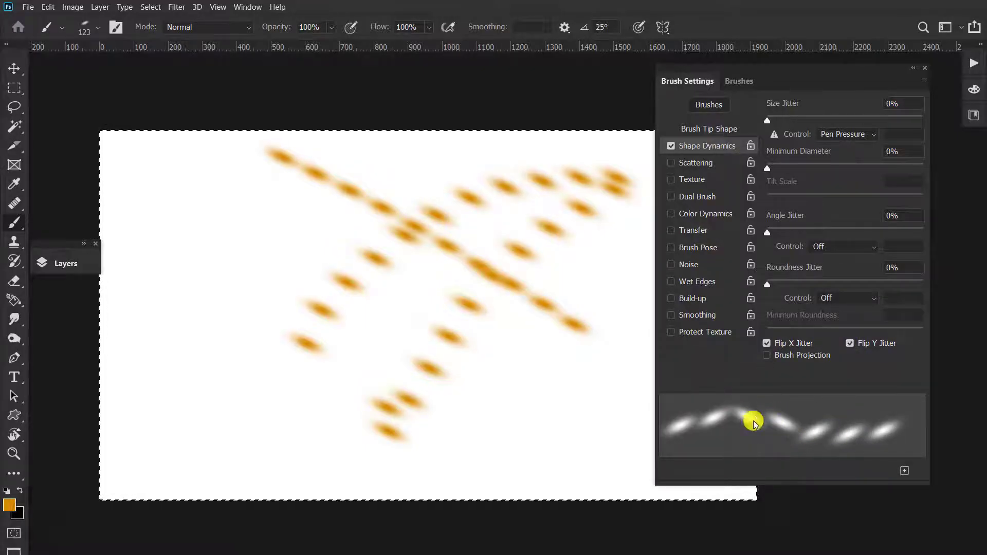
click(849, 343)
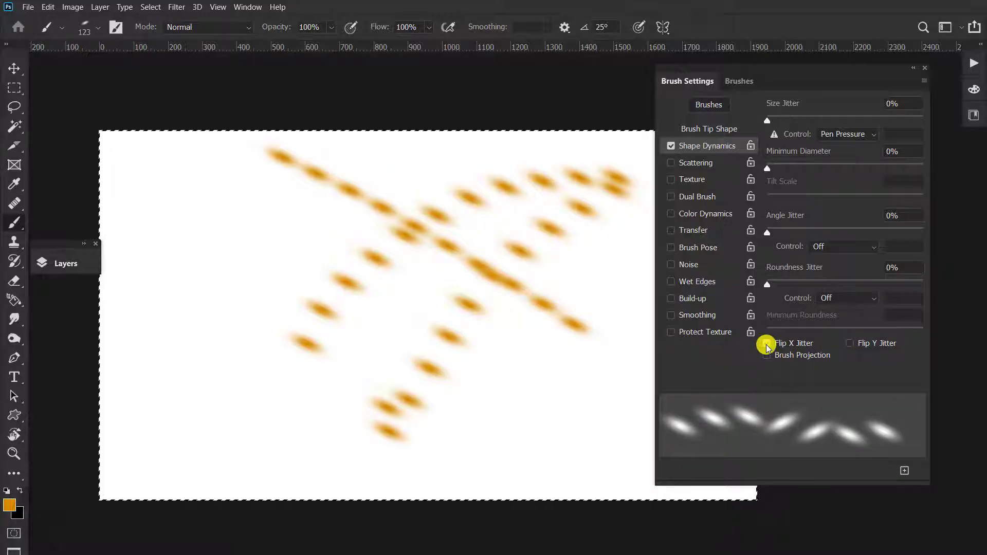
click(766, 344)
click(765, 356)
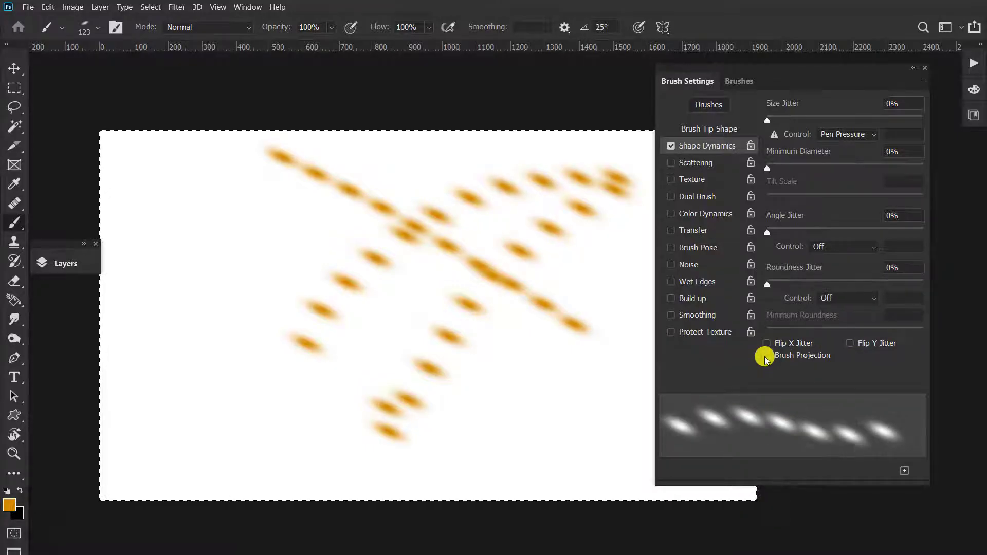
click(766, 356)
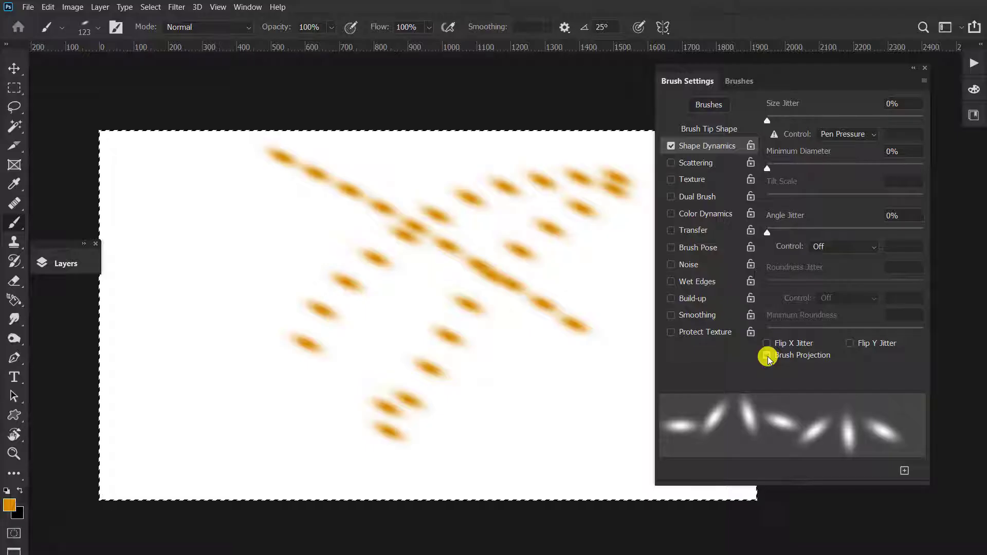
click(767, 356)
click(767, 346)
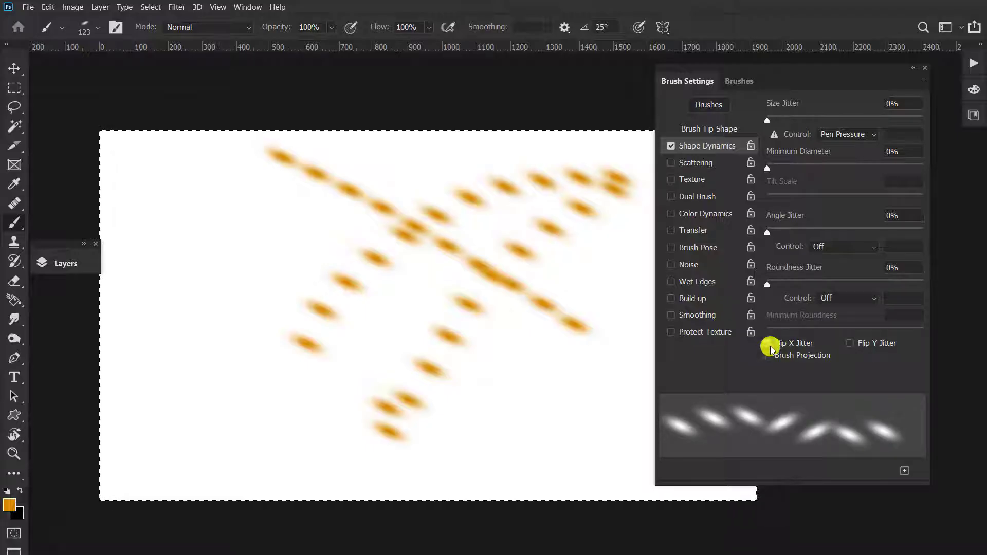
click(766, 344)
click(850, 344)
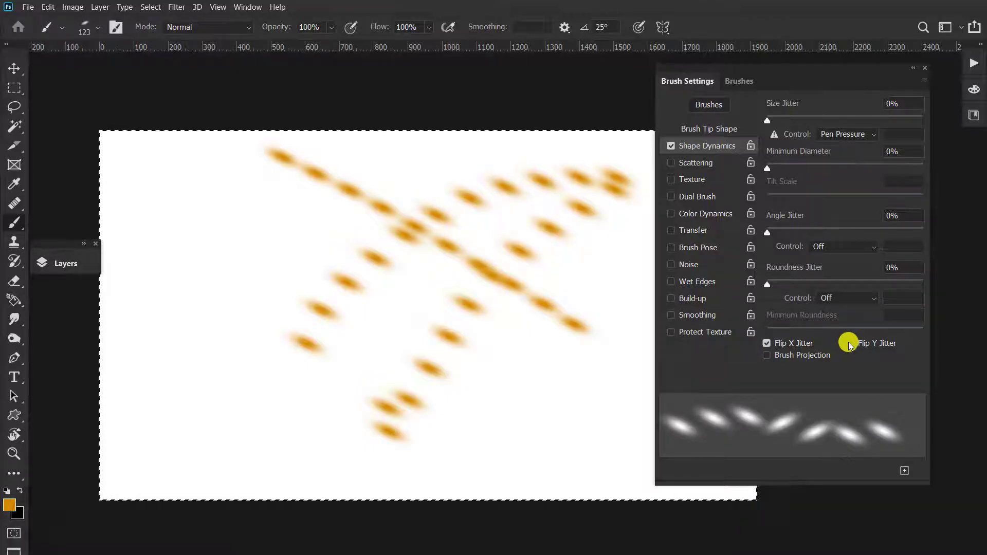
click(766, 343)
Set Roundness Jitter to 77%
mouse_move(766, 283)
mouse_down()
mouse_move(936, 276)
mouse_move(751, 291)
mouse_move(824, 281)
mouse_up()
mouse_move(923, 278)
mouse_down()
mouse_move(720, 308)
mouse_move(920, 305)
mouse_move(901, 299)
mouse_up()
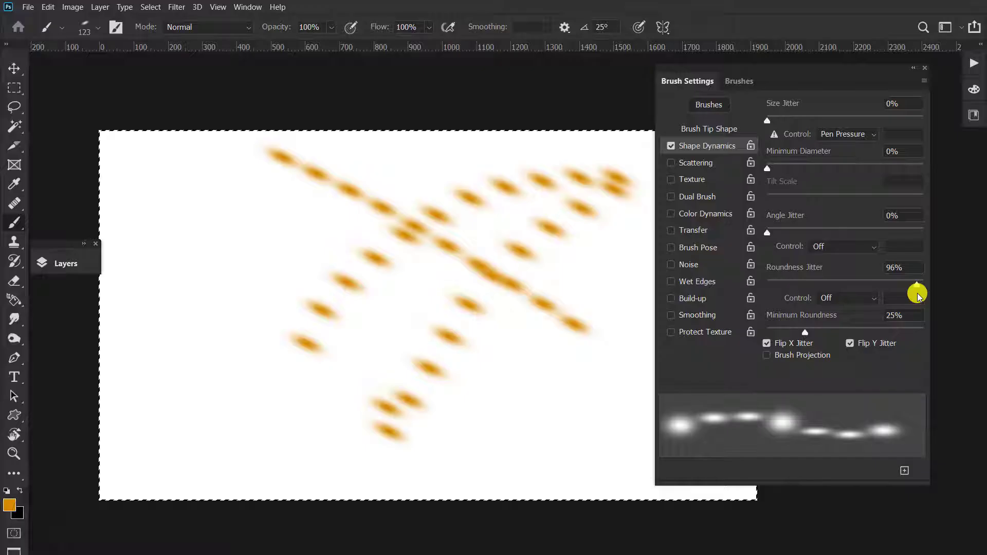
drag(917, 289, 885, 286)
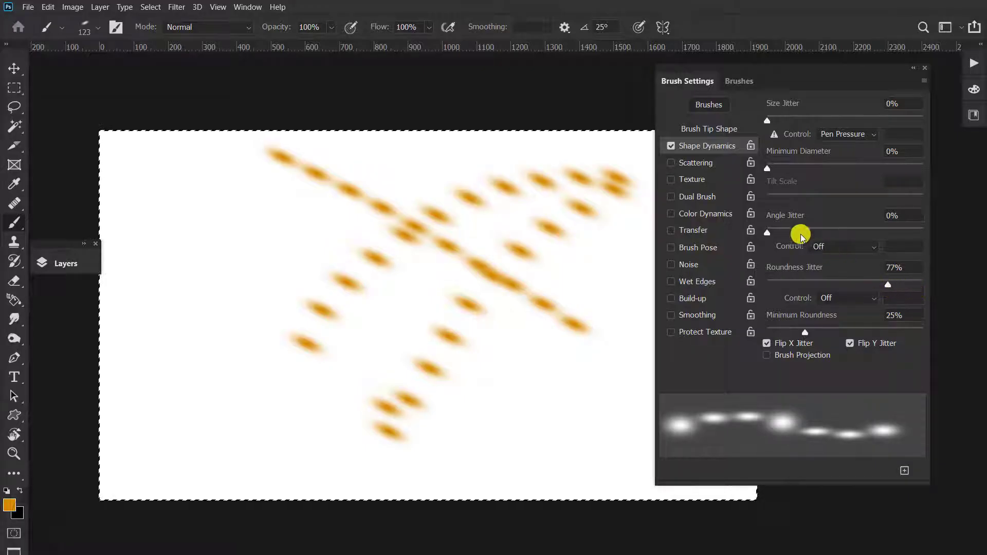
Swap Shape Dynamics for Scattering at 247% and clear the test strokes
click(670, 146)
click(689, 162)
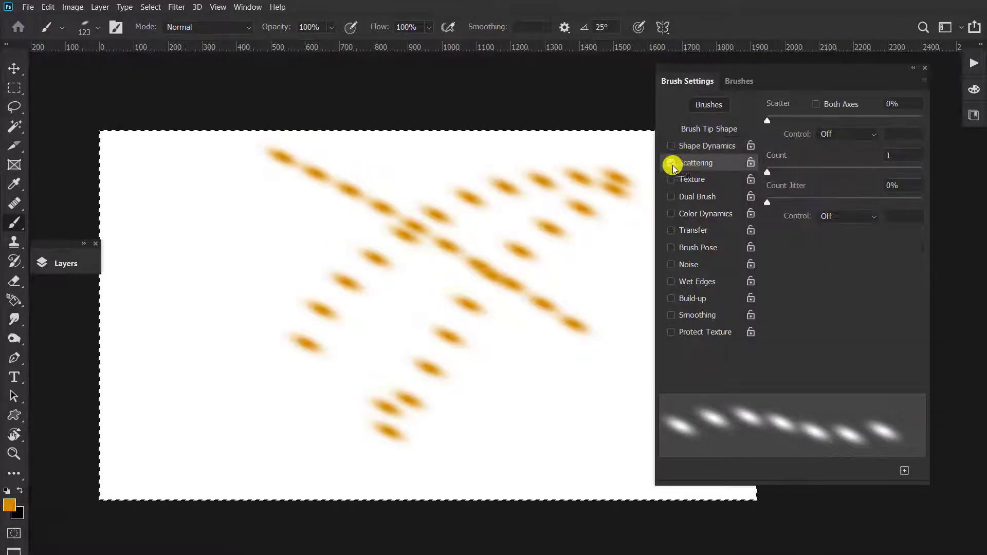
click(671, 162)
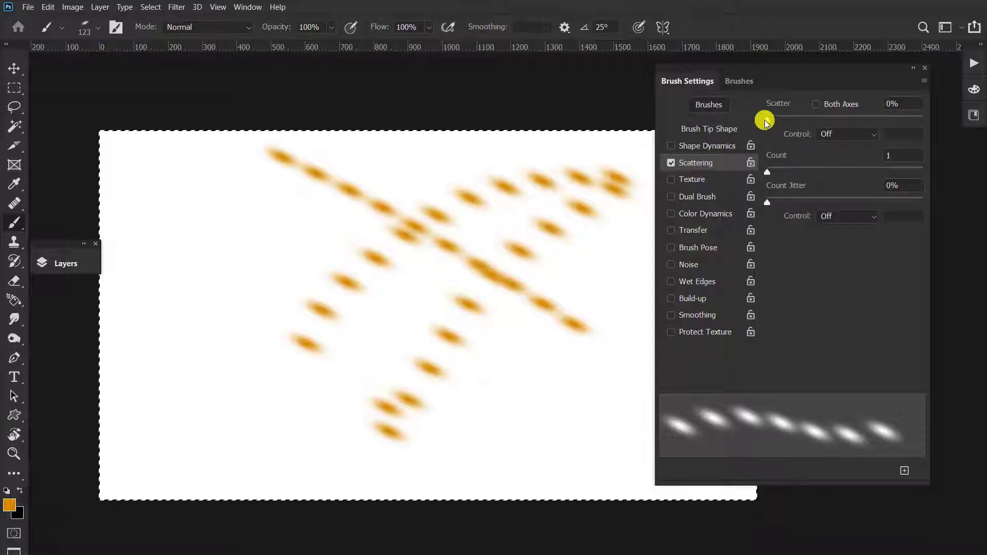
mouse_move(770, 119)
mouse_down()
mouse_move(848, 115)
mouse_move(761, 126)
mouse_move(808, 142)
mouse_up()
key(Delete)
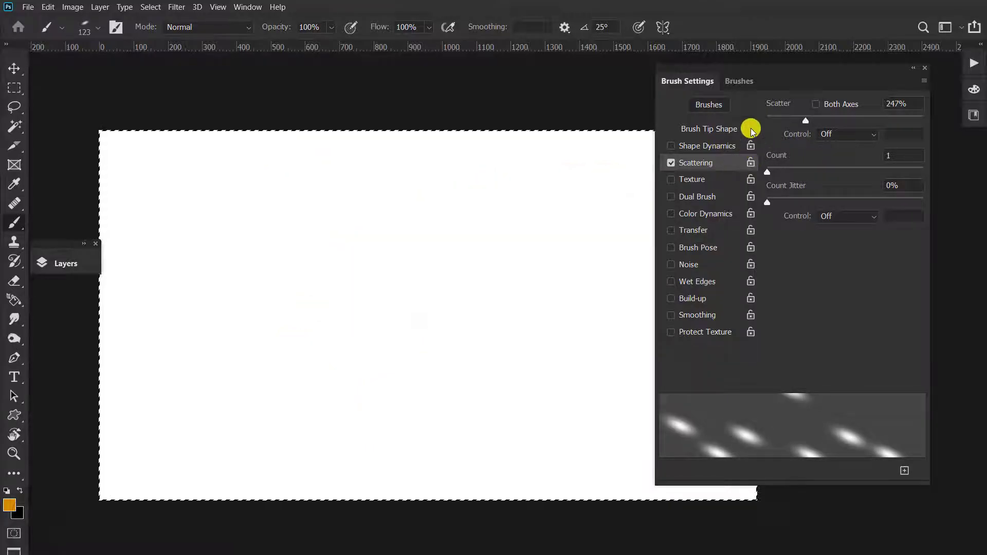
Make the tip 100% hard with 121% spacing, then return to Scattering
click(711, 127)
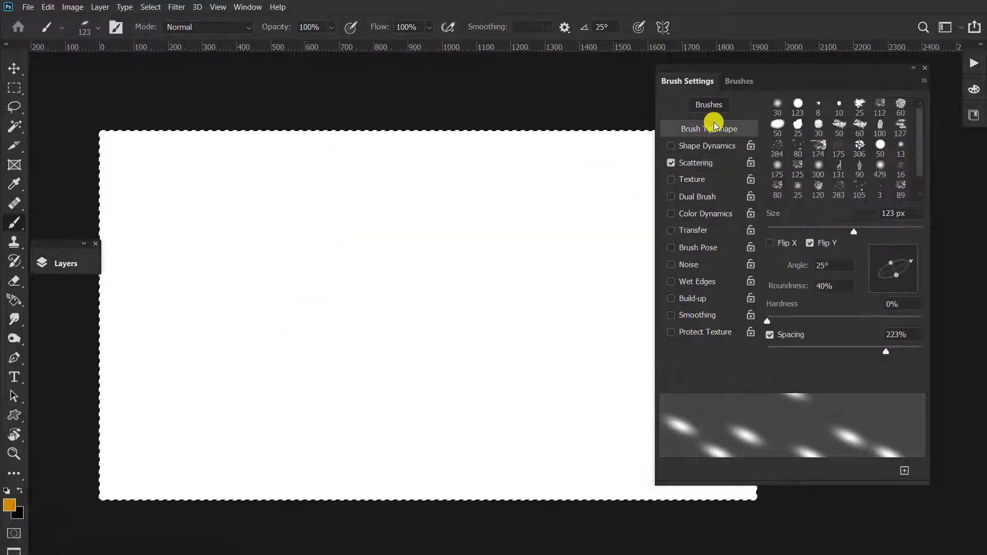
drag(768, 320, 967, 316)
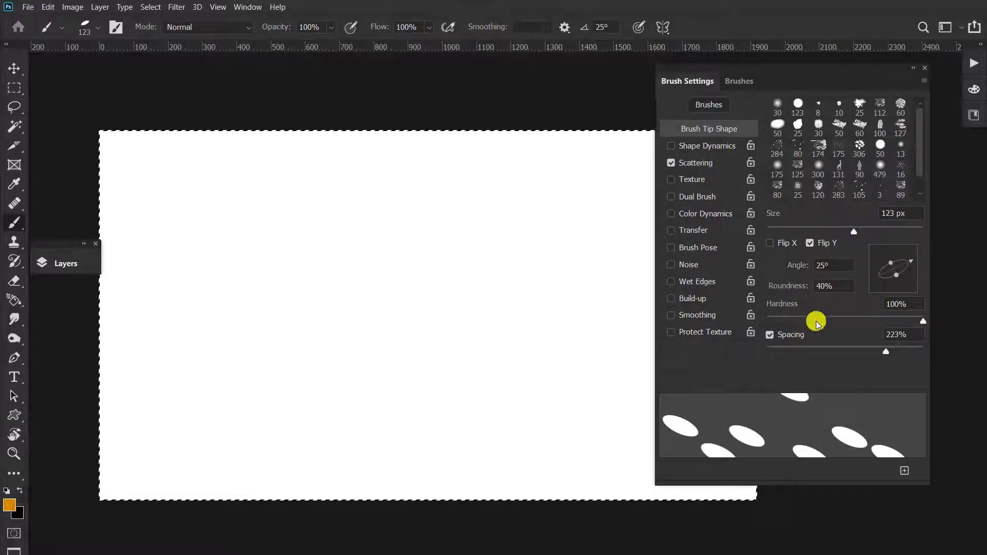
mouse_move(886, 350)
mouse_down()
mouse_move(804, 375)
mouse_move(874, 360)
mouse_move(854, 370)
mouse_up()
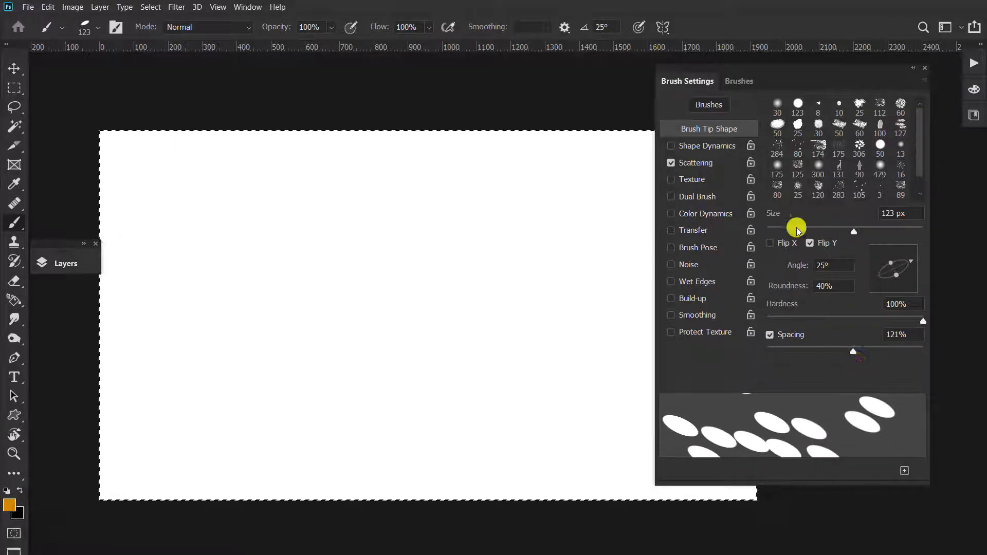
click(705, 166)
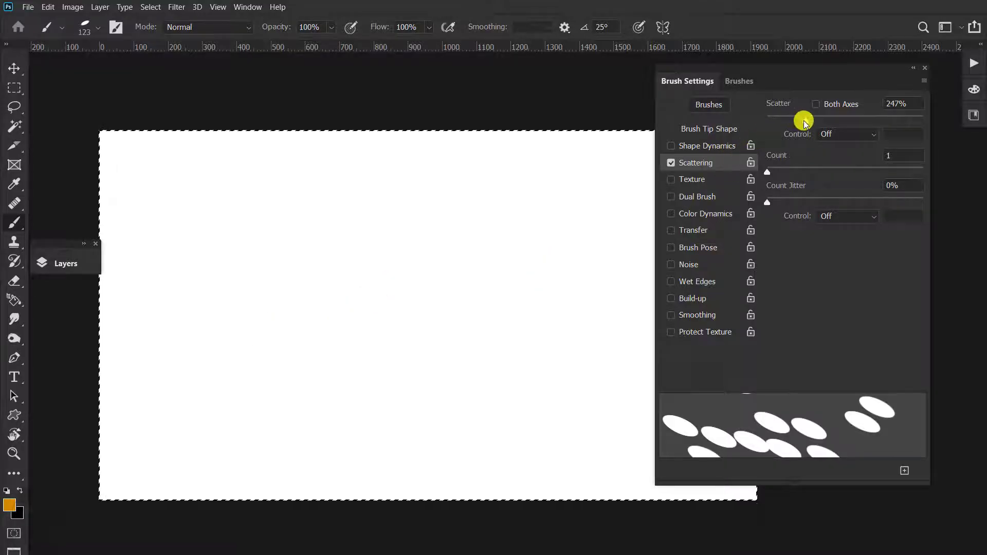
Compare no scatter with 412% scatter on test strokes, clearing the canvas between tries
drag(804, 122, 719, 123)
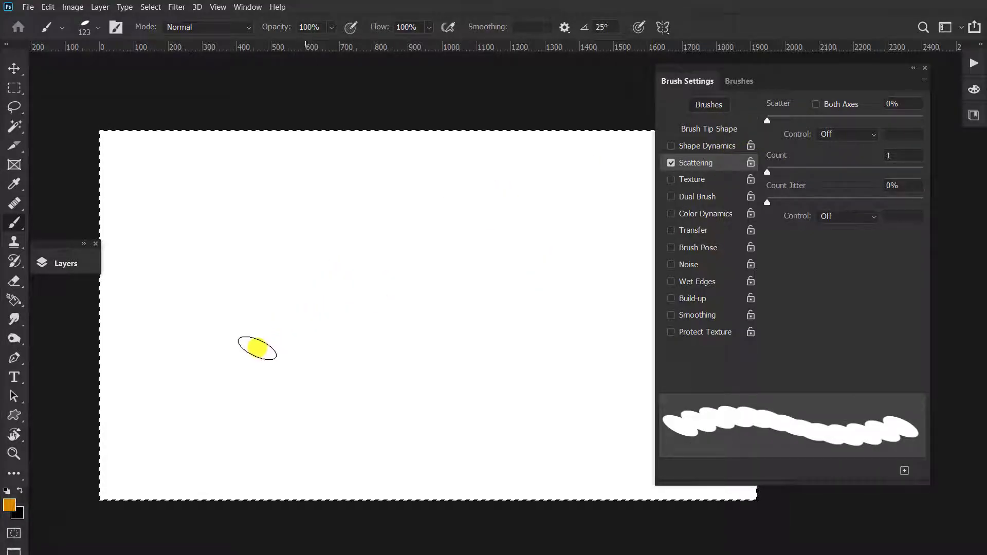
mouse_move(258, 345)
mouse_down()
mouse_move(347, 272)
mouse_move(547, 180)
mouse_up()
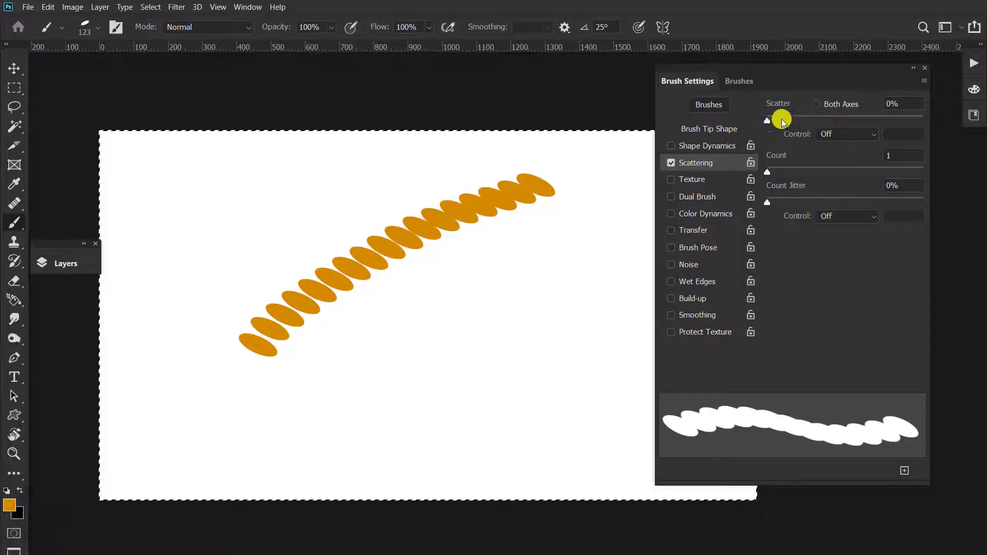
drag(768, 121, 831, 121)
mouse_move(353, 383)
mouse_down()
mouse_move(524, 289)
mouse_move(623, 255)
mouse_move(351, 217)
mouse_move(231, 241)
mouse_move(228, 228)
mouse_move(287, 199)
mouse_move(385, 188)
mouse_move(234, 248)
mouse_move(187, 333)
mouse_move(215, 408)
mouse_move(271, 398)
mouse_move(235, 391)
mouse_move(377, 445)
mouse_move(501, 303)
mouse_up()
key(Delete)
mouse_move(271, 333)
mouse_down()
mouse_move(358, 283)
mouse_move(458, 246)
mouse_up()
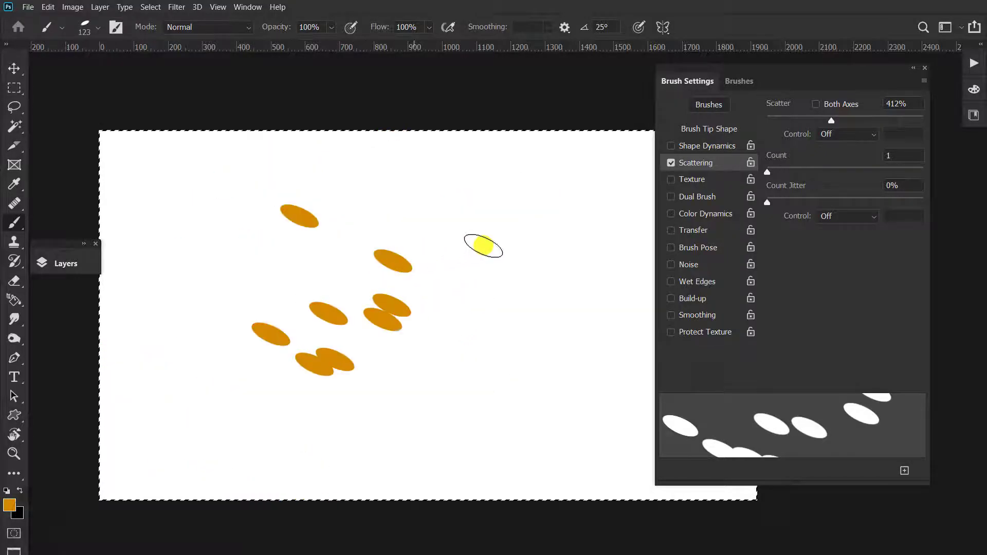
key(Delete)
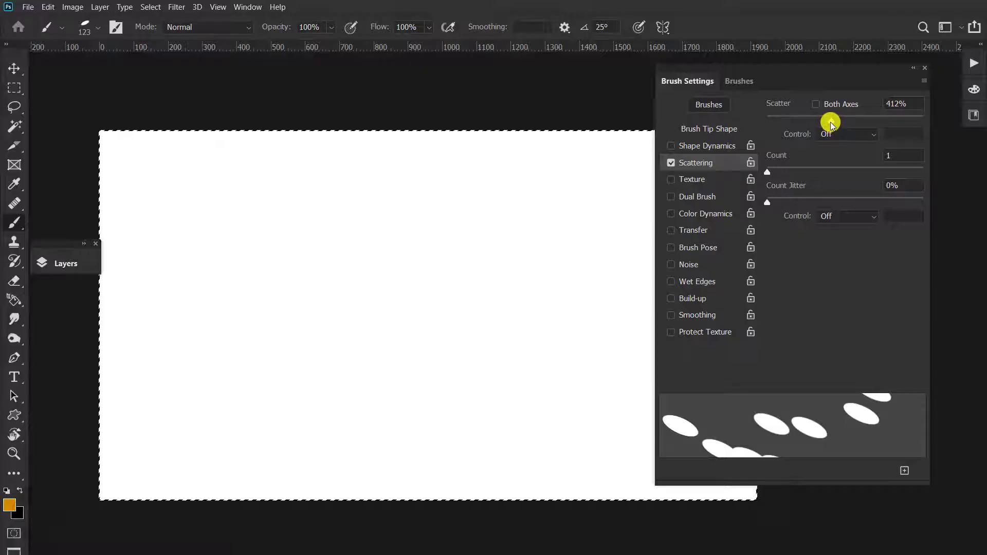
Push scatter to 1000% with Both Axes on, testing strokes and clearing each
drag(832, 123, 948, 114)
mouse_move(315, 287)
mouse_down()
mouse_move(450, 246)
mouse_move(484, 297)
mouse_move(487, 325)
mouse_move(436, 261)
mouse_move(446, 301)
mouse_move(503, 259)
mouse_up()
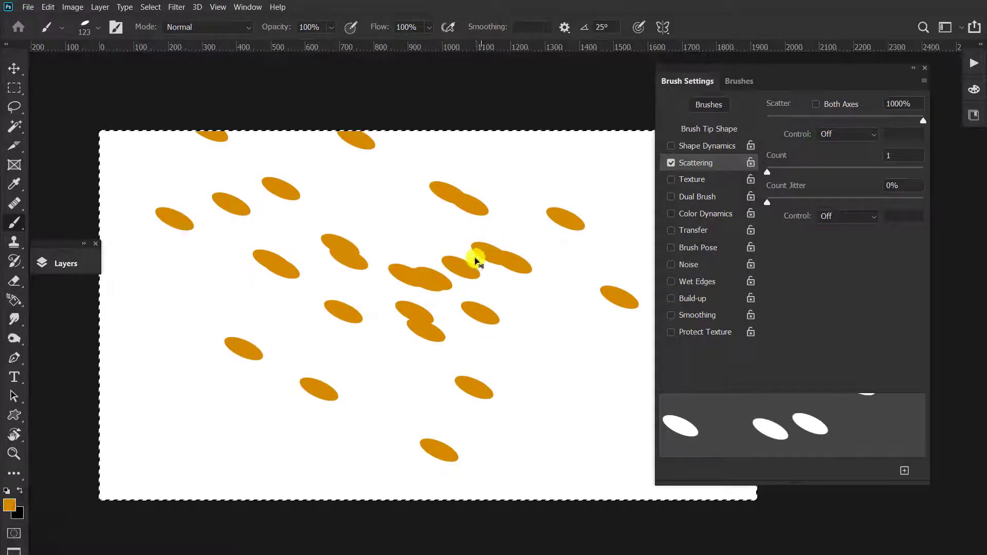
key(Delete)
mouse_move(411, 255)
mouse_down()
mouse_move(380, 247)
mouse_move(320, 305)
mouse_move(325, 351)
mouse_move(263, 279)
mouse_move(309, 328)
mouse_move(359, 334)
mouse_move(436, 276)
mouse_move(482, 286)
mouse_move(395, 316)
mouse_move(354, 316)
mouse_move(319, 328)
mouse_move(307, 347)
mouse_up()
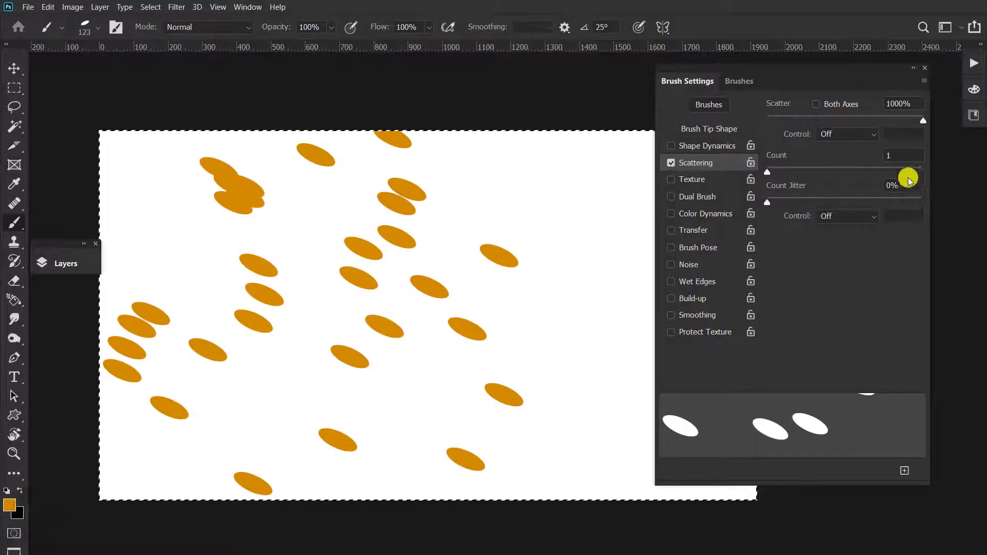
key(Delete)
click(816, 104)
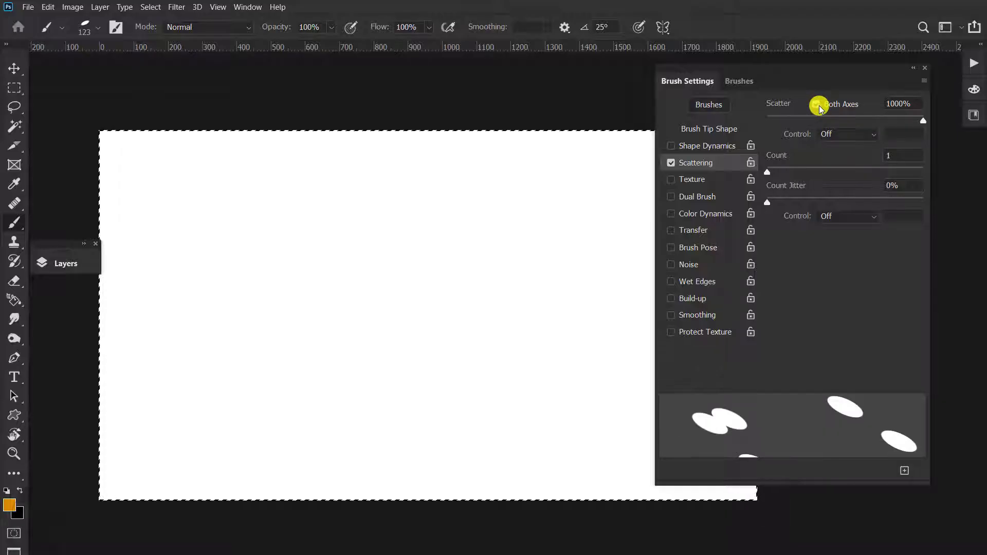
mouse_move(346, 338)
mouse_down()
mouse_move(406, 287)
mouse_move(475, 273)
mouse_move(527, 248)
mouse_move(362, 293)
mouse_move(243, 272)
mouse_move(444, 267)
mouse_move(333, 260)
mouse_move(403, 279)
mouse_up()
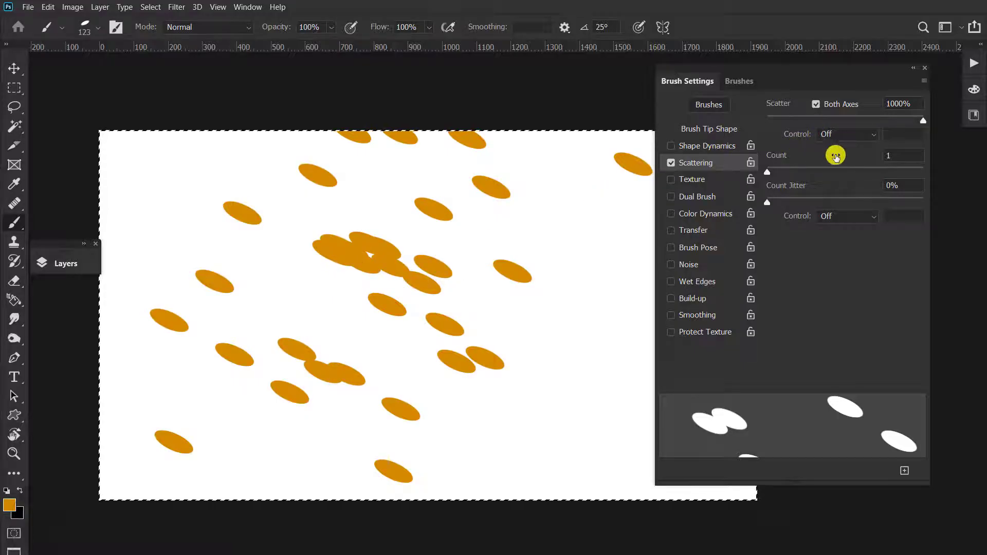
key(Delete)
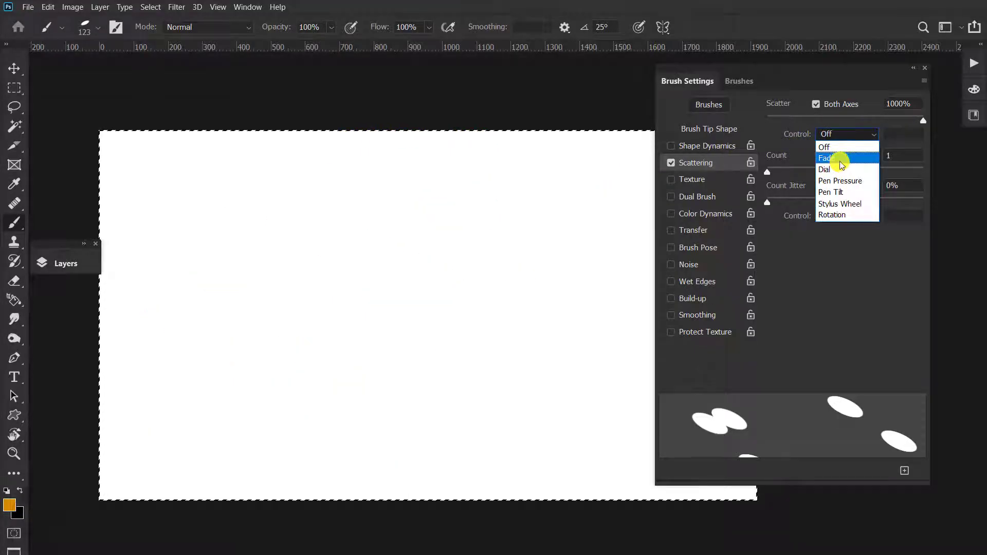
Try Fade, then set Rotation as the scatter control, testing a stroke and clearing the canvas
click(822, 155)
mouse_move(302, 337)
mouse_down()
mouse_move(480, 259)
mouse_move(591, 227)
mouse_up()
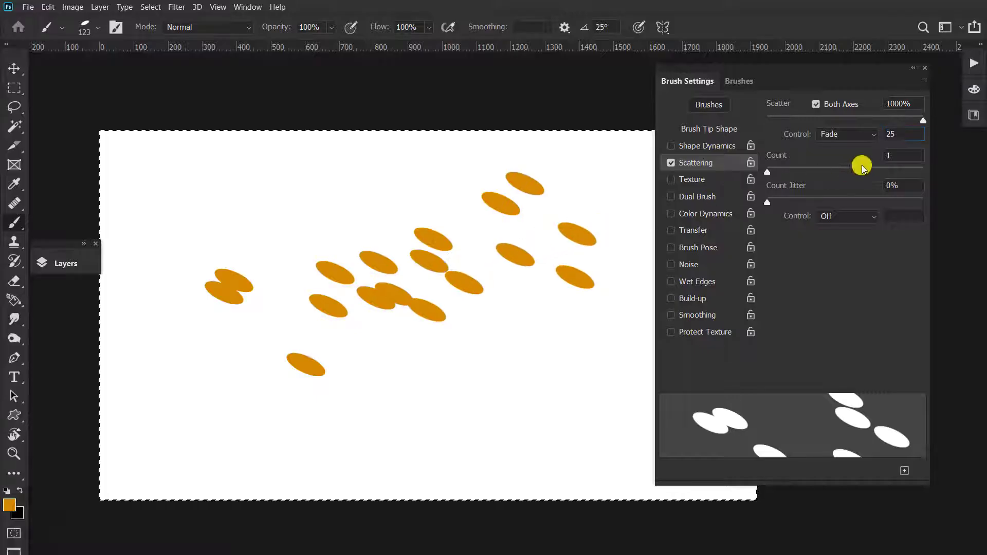
click(846, 135)
click(838, 158)
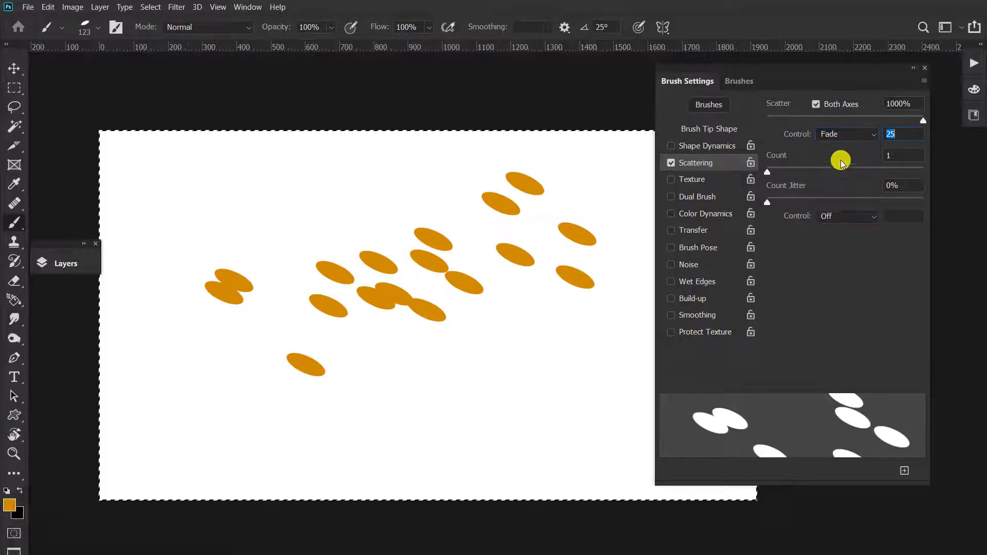
click(846, 135)
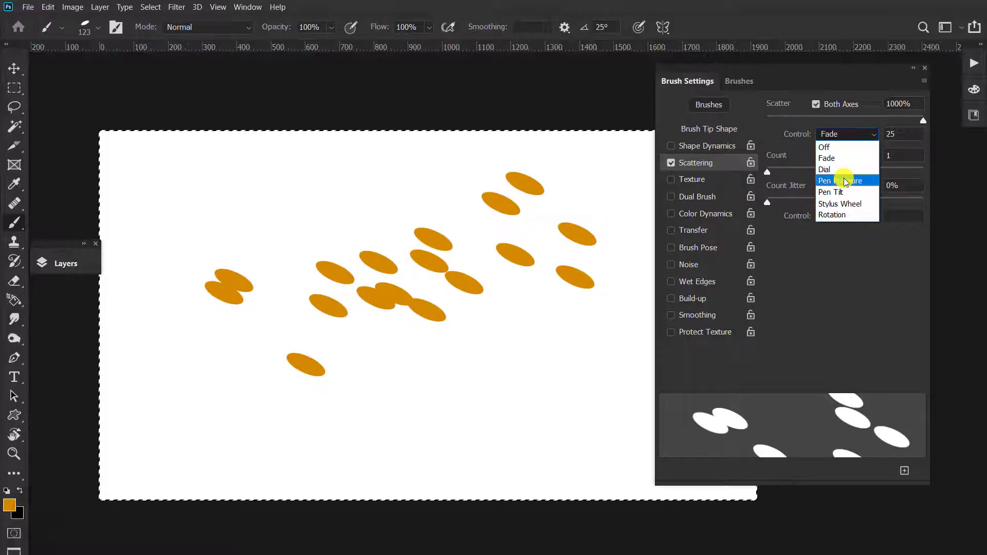
click(846, 214)
mouse_move(471, 218)
mouse_down()
mouse_move(324, 354)
mouse_move(458, 255)
mouse_move(377, 203)
mouse_move(302, 256)
mouse_move(354, 314)
mouse_move(570, 202)
mouse_up()
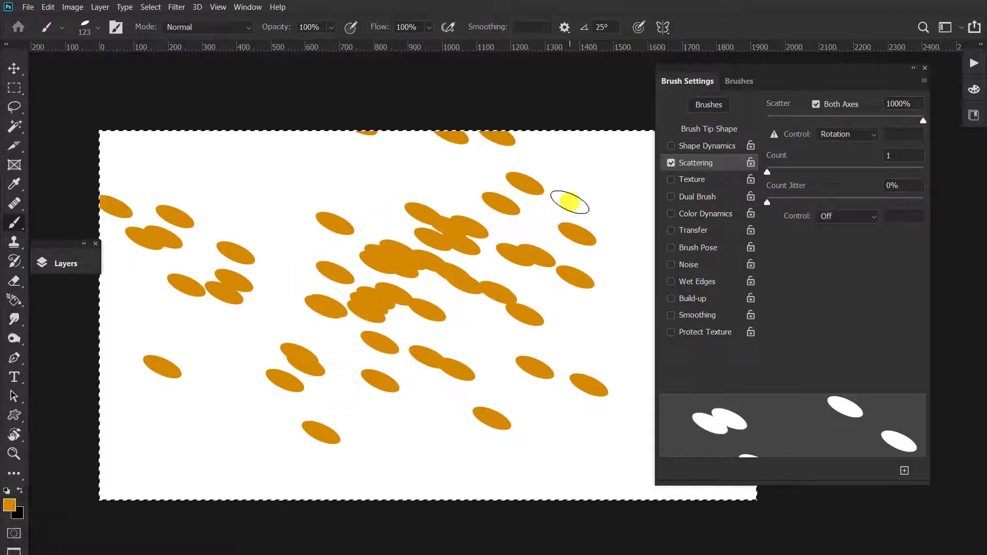
key(Delete)
Enable Texture, disable Scattering, and try patterns ending with the brown Grass texture
click(691, 180)
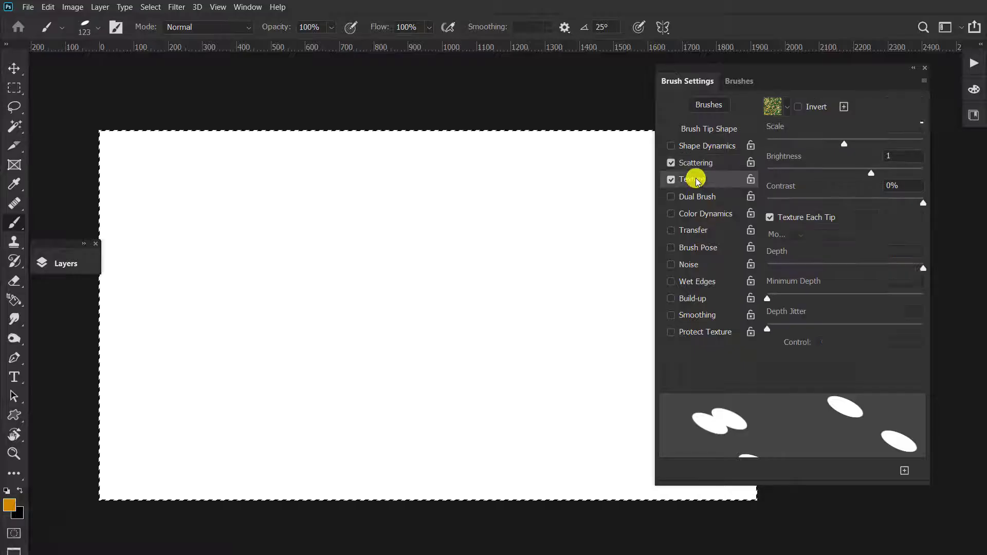
click(671, 163)
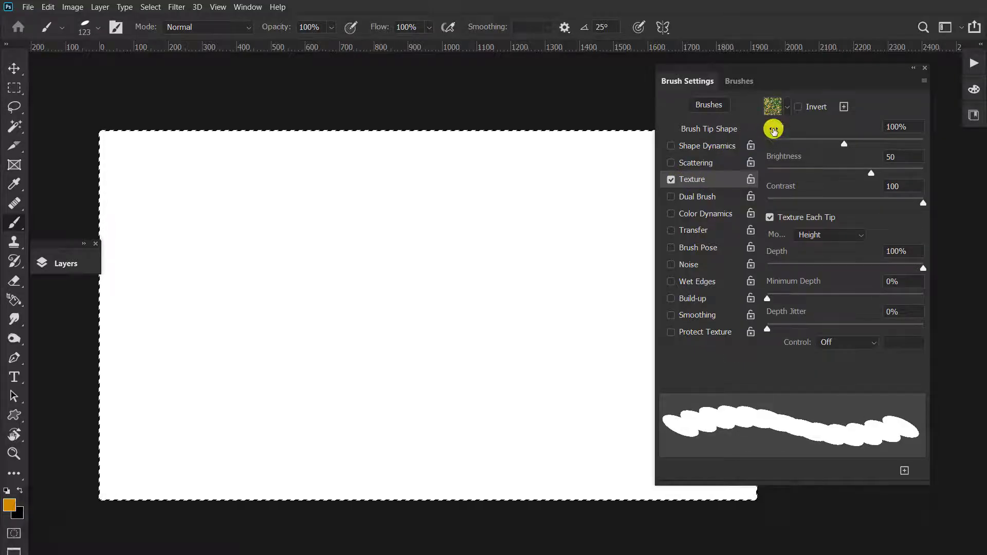
click(787, 109)
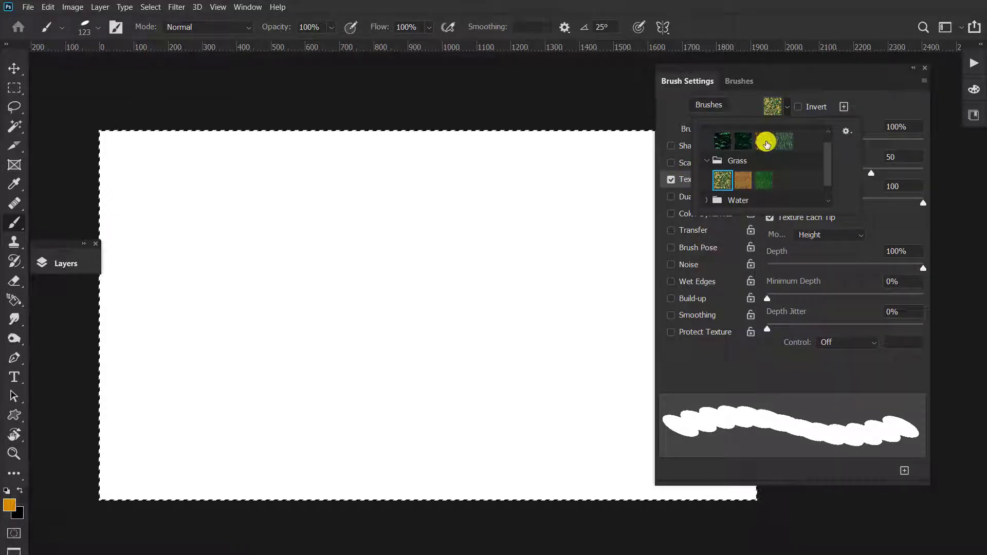
click(765, 141)
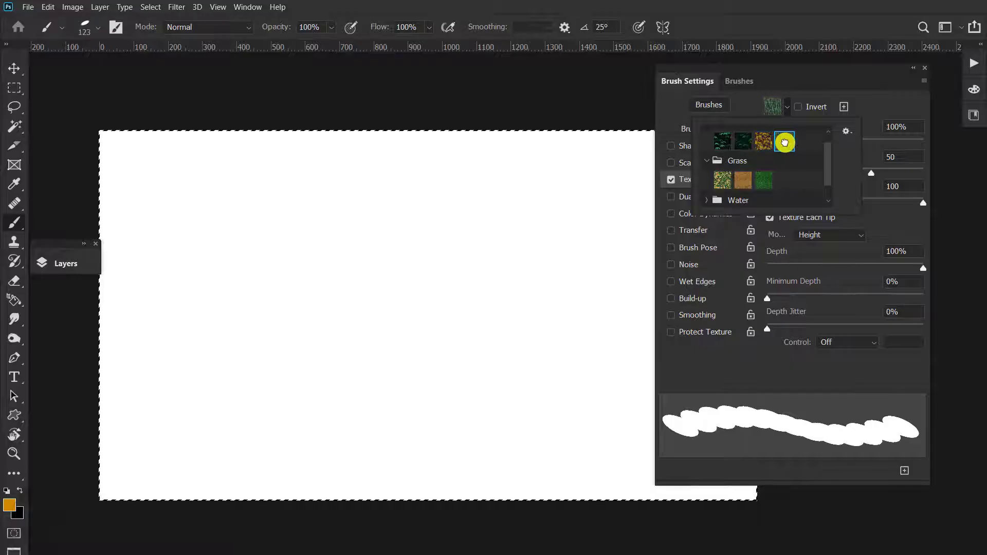
click(766, 143)
click(765, 180)
click(740, 181)
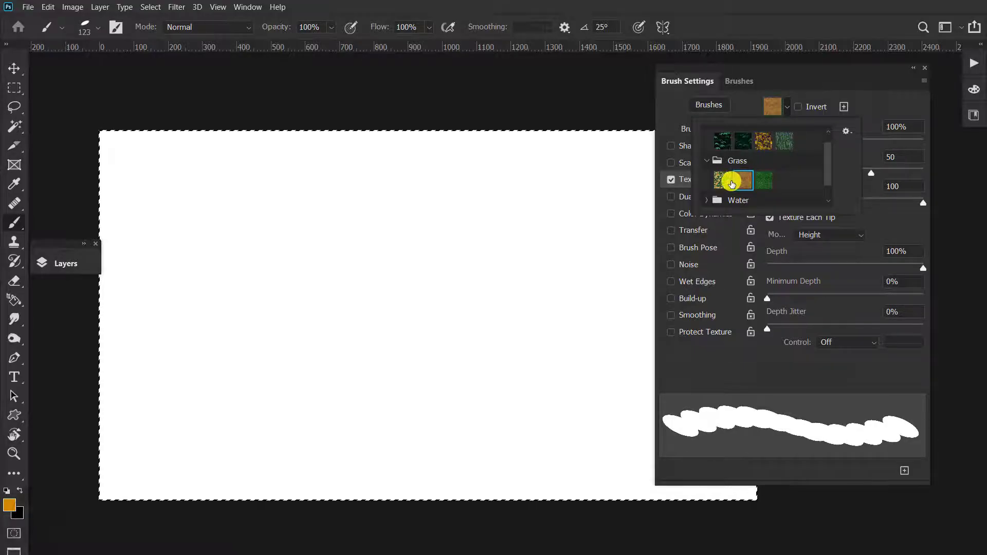
click(286, 260)
Paint crossing orange test strokes, then replace Texture with Dual Brush
drag(267, 261, 478, 322)
drag(534, 198, 342, 383)
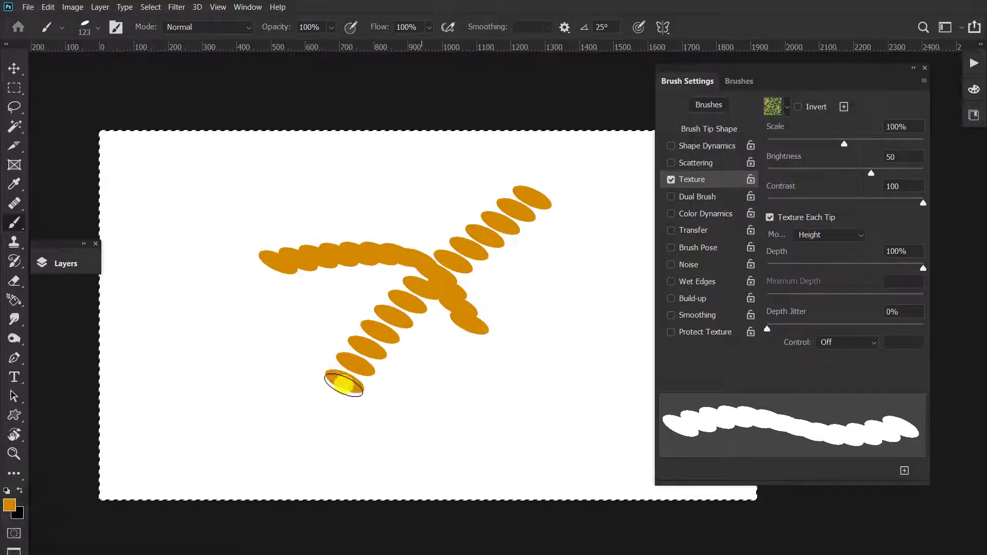
click(403, 215)
drag(437, 296, 471, 363)
click(671, 180)
click(671, 199)
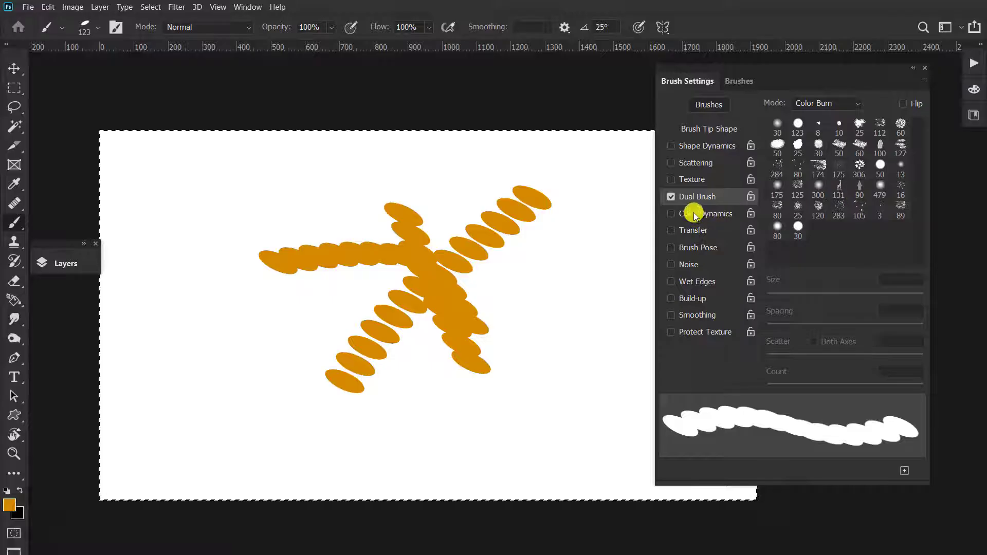
Try Dual Brush with the 306 px tip, then enable Color Dynamics, Transfer, Brush Pose, Wet Edges and Build-up
click(671, 198)
click(671, 197)
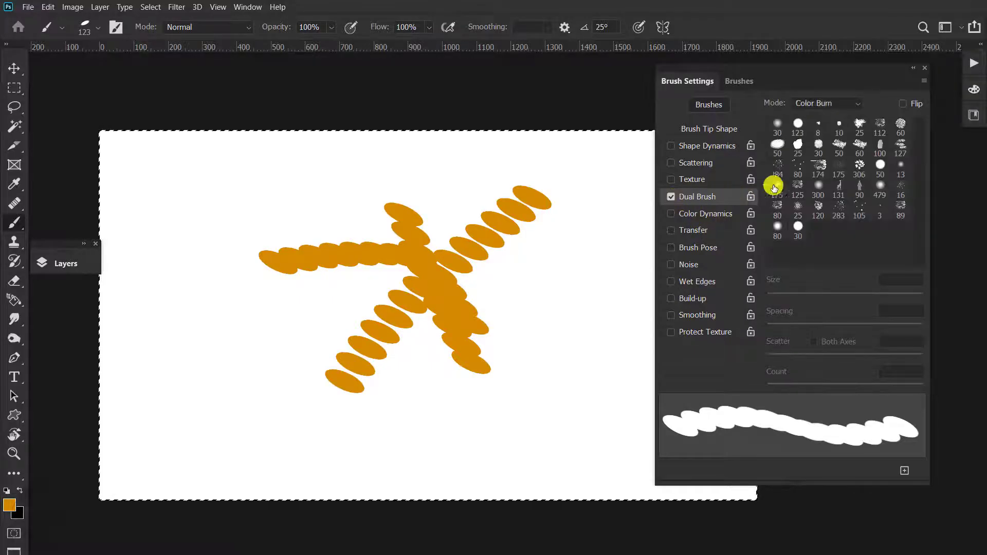
click(861, 171)
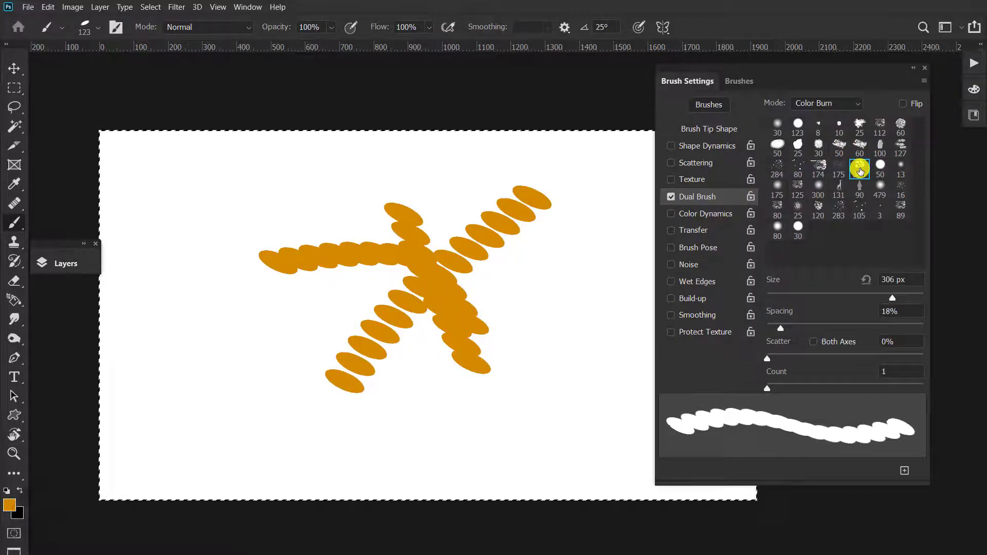
click(672, 197)
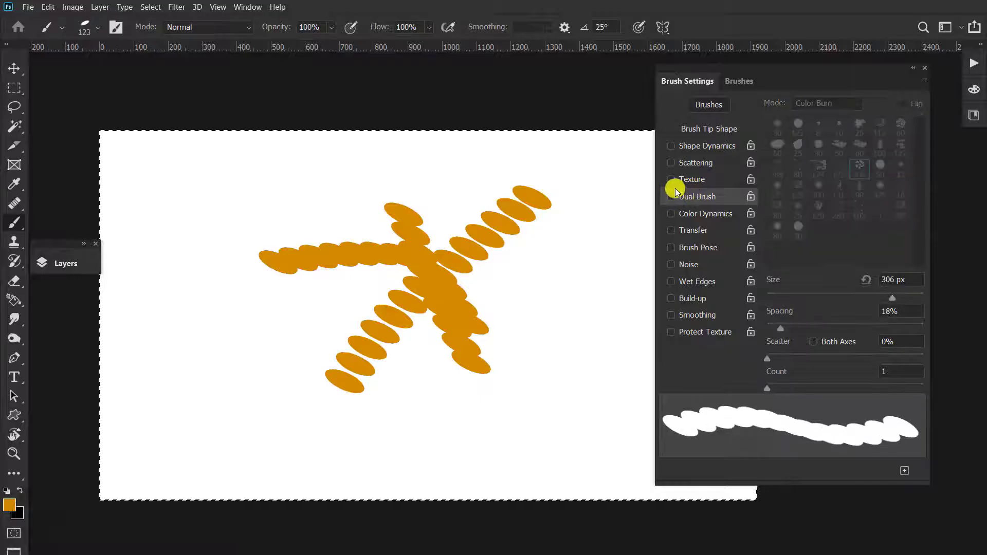
click(696, 215)
click(694, 231)
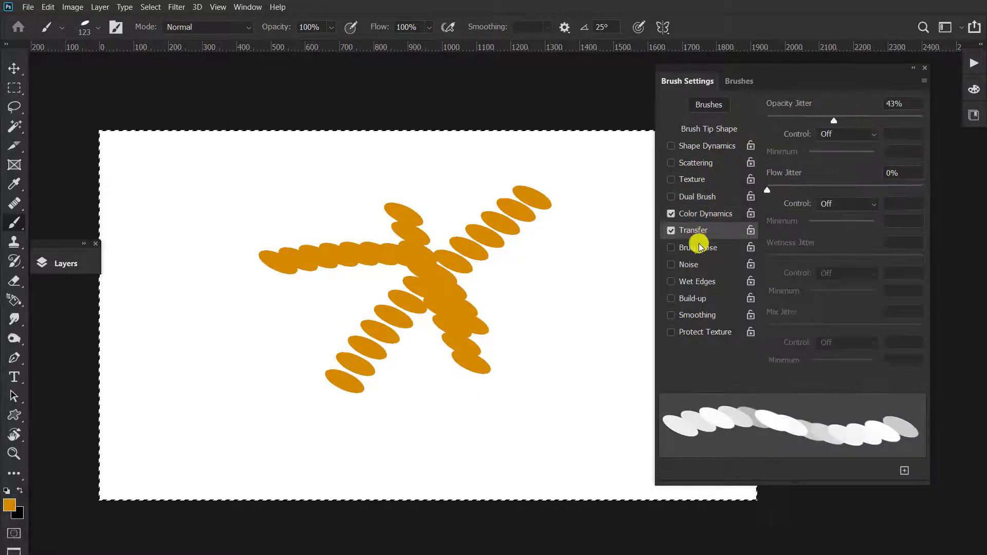
click(688, 250)
click(695, 281)
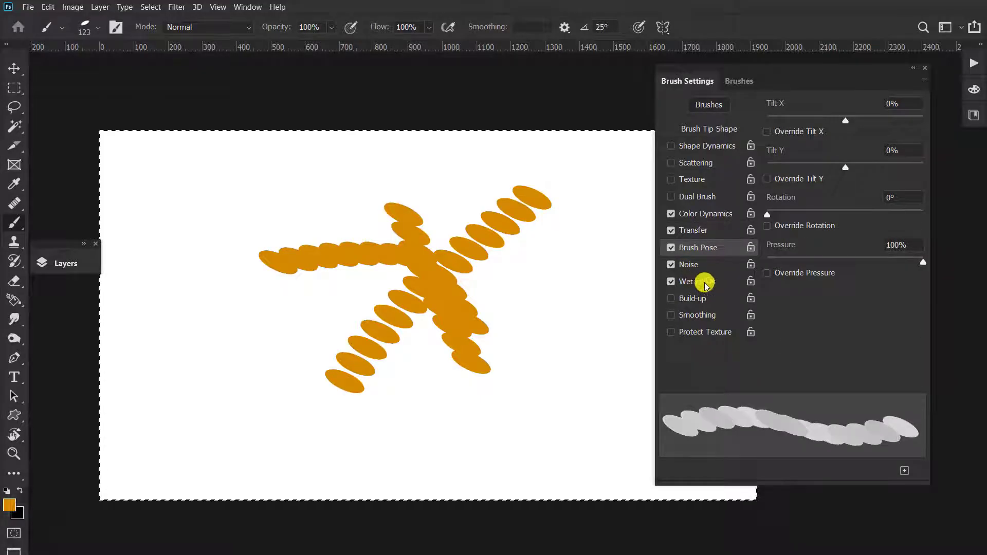
click(688, 299)
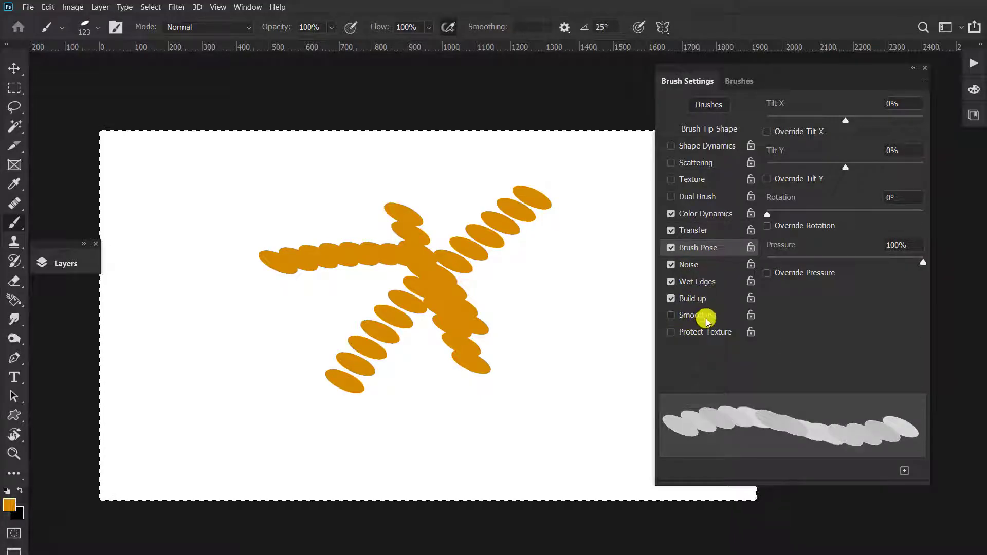
Switch off Build-up, Wet Edges, Transfer and Color Dynamics, leaving only Smoothing on
click(671, 214)
click(670, 299)
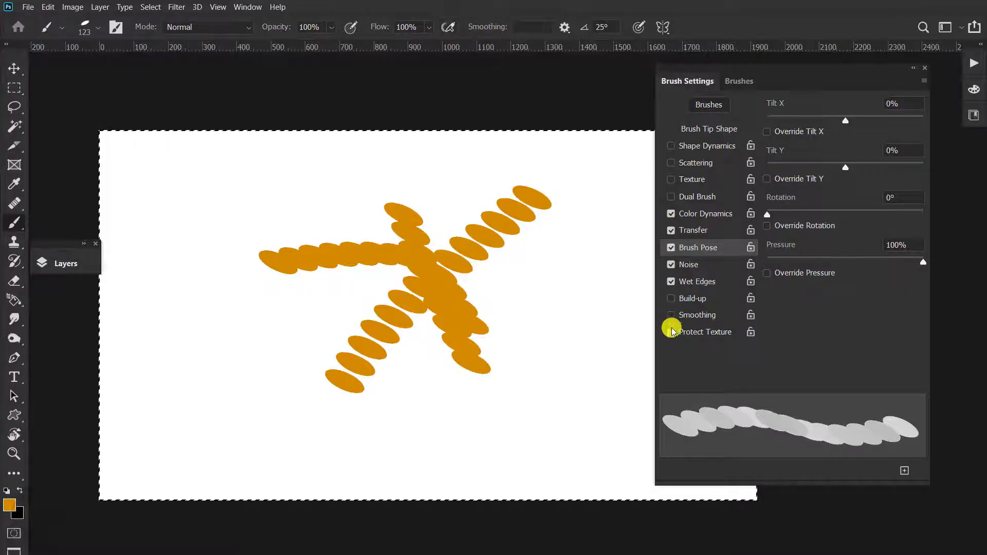
click(704, 315)
click(671, 281)
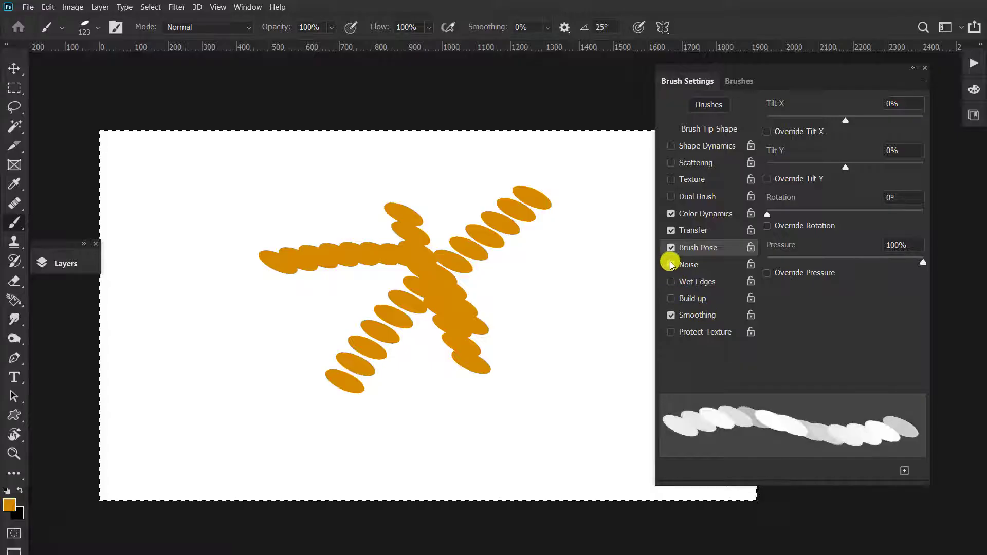
click(671, 230)
click(671, 214)
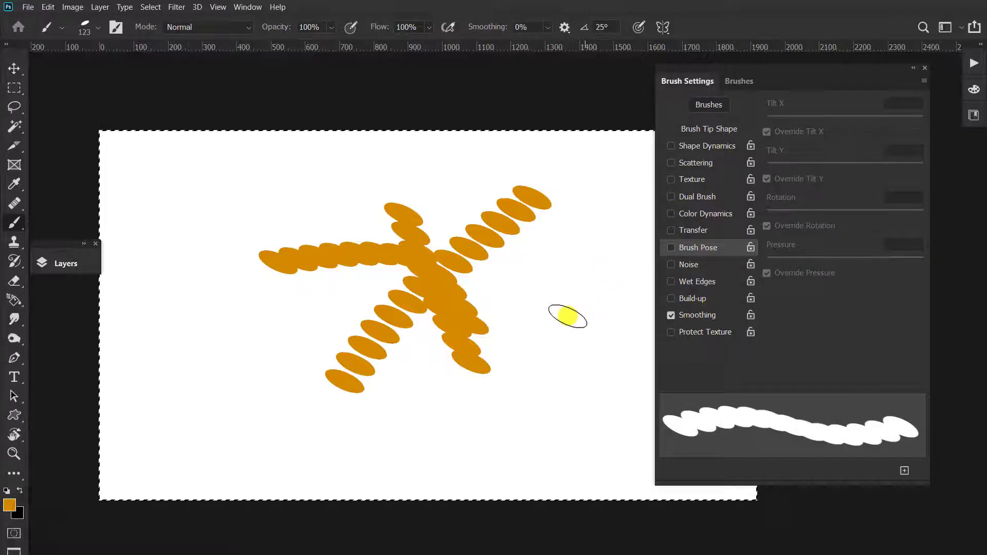
Paint two test strokes, clear the canvas, and return to the Brush Tip Shape settings
mouse_move(586, 245)
mouse_down()
mouse_move(462, 434)
mouse_move(597, 174)
mouse_up()
mouse_move(479, 200)
mouse_down()
mouse_move(197, 345)
mouse_move(409, 449)
mouse_move(397, 342)
mouse_move(524, 293)
mouse_up()
key(Delete)
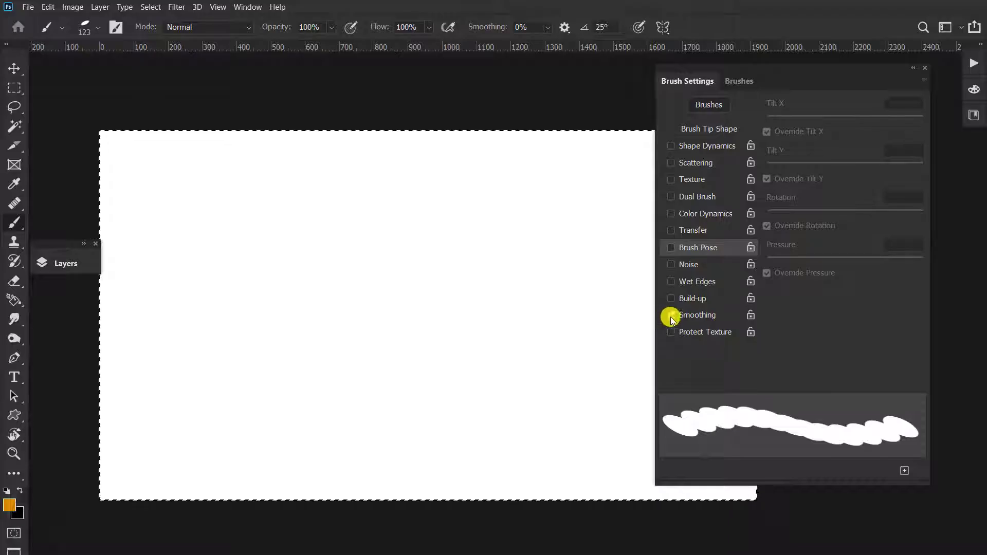
click(705, 128)
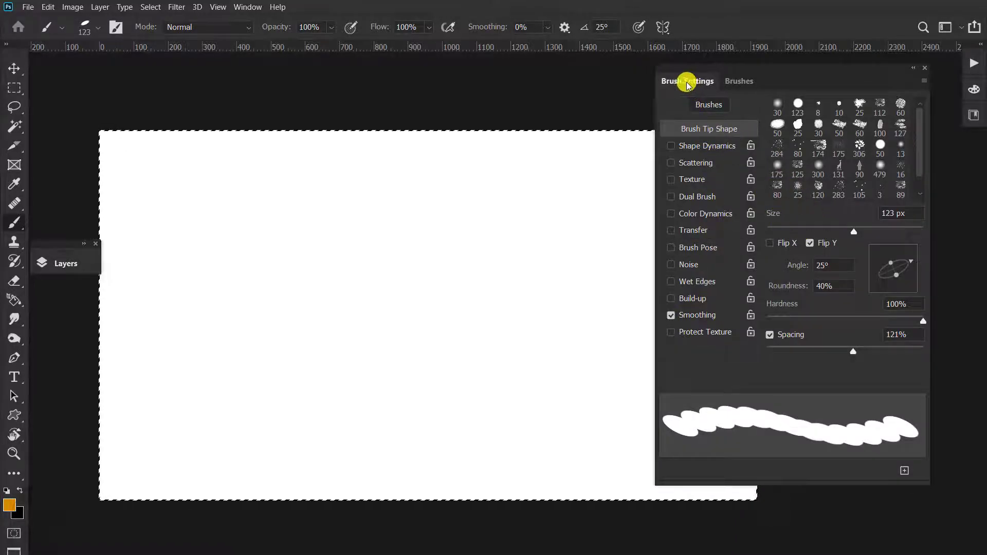
click(924, 82)
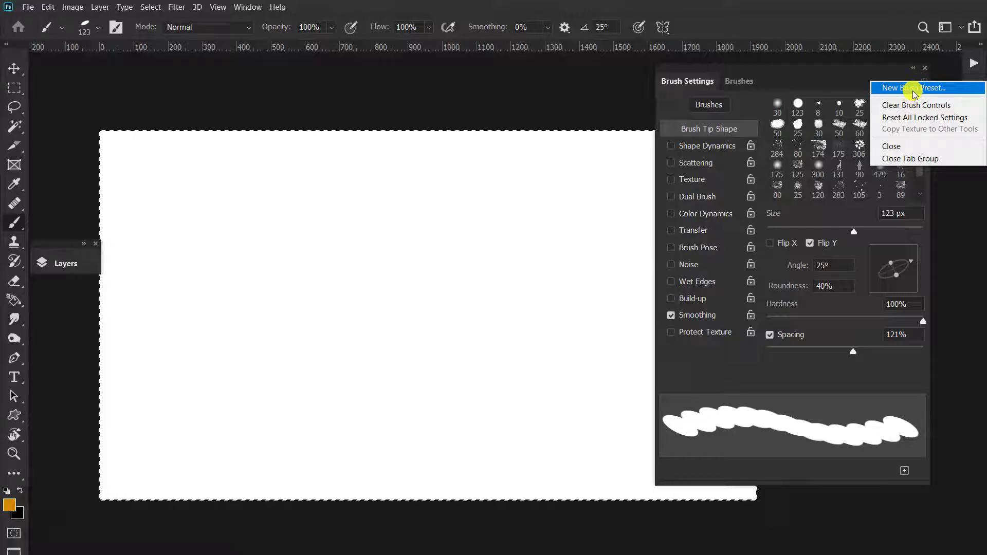
click(746, 85)
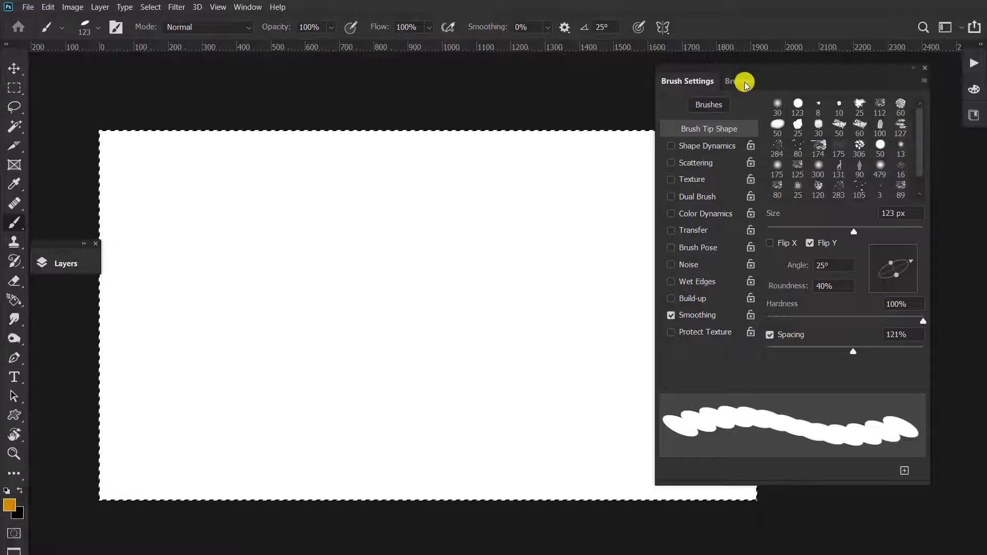
click(742, 80)
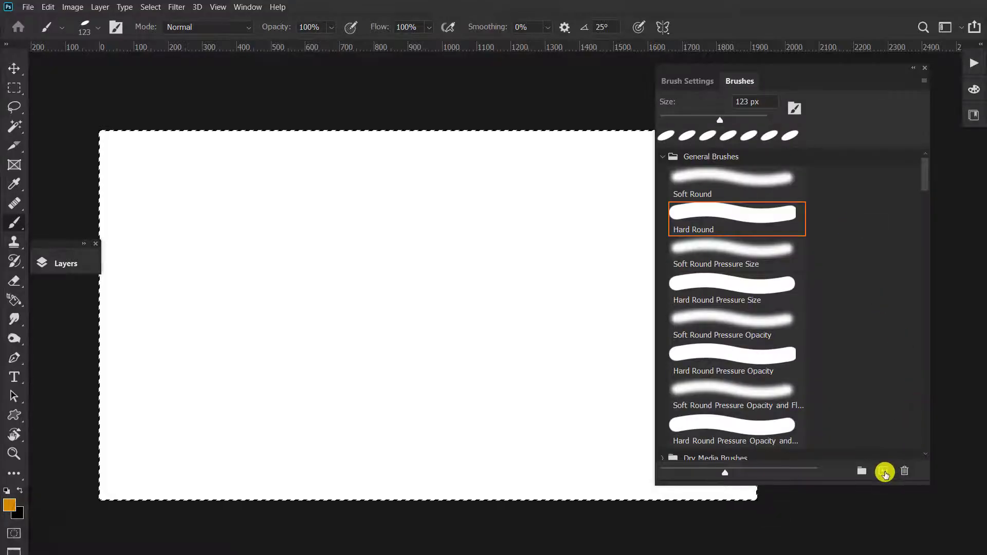
click(671, 78)
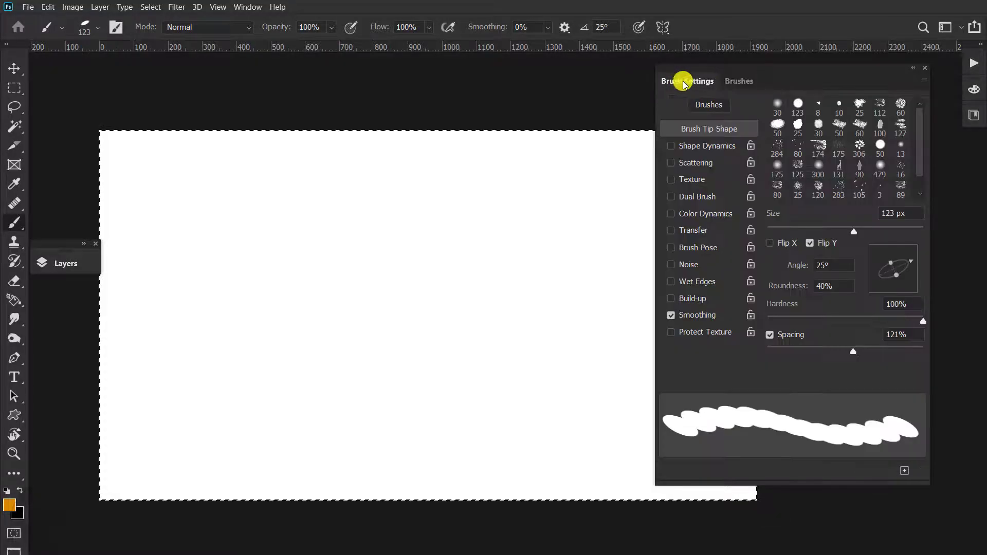
click(923, 84)
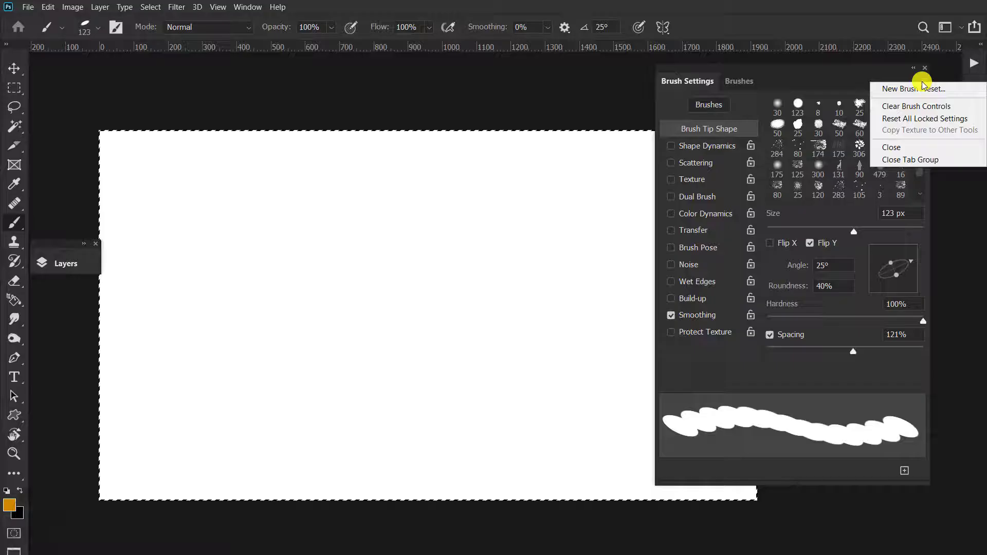
click(901, 106)
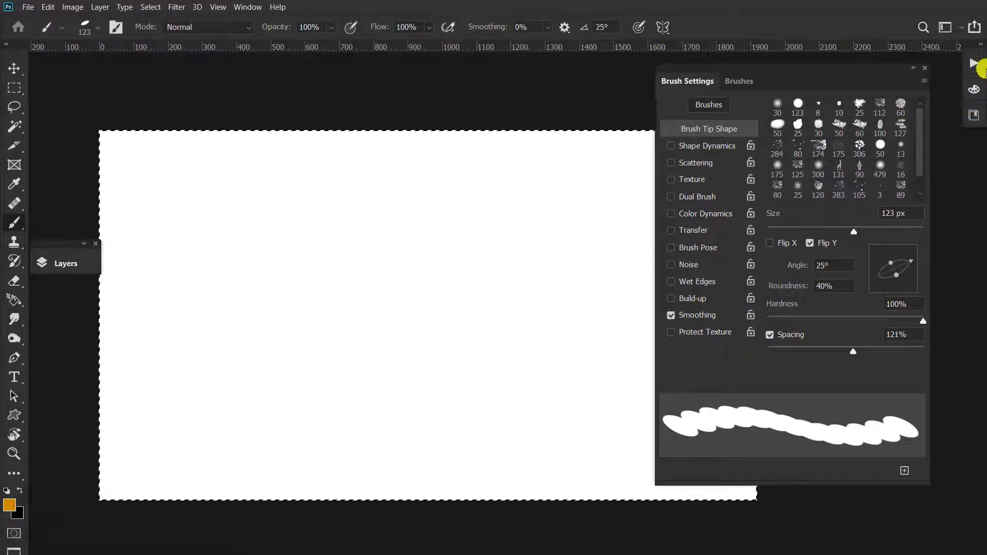
click(919, 84)
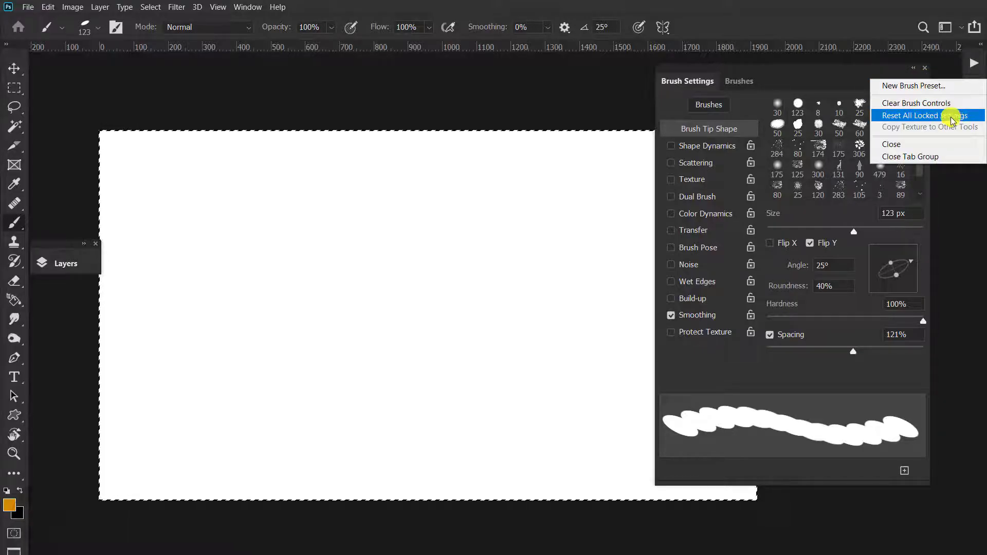
click(738, 84)
click(738, 82)
Turn on Show Recent Brushes in the Brushes panel menu
click(922, 81)
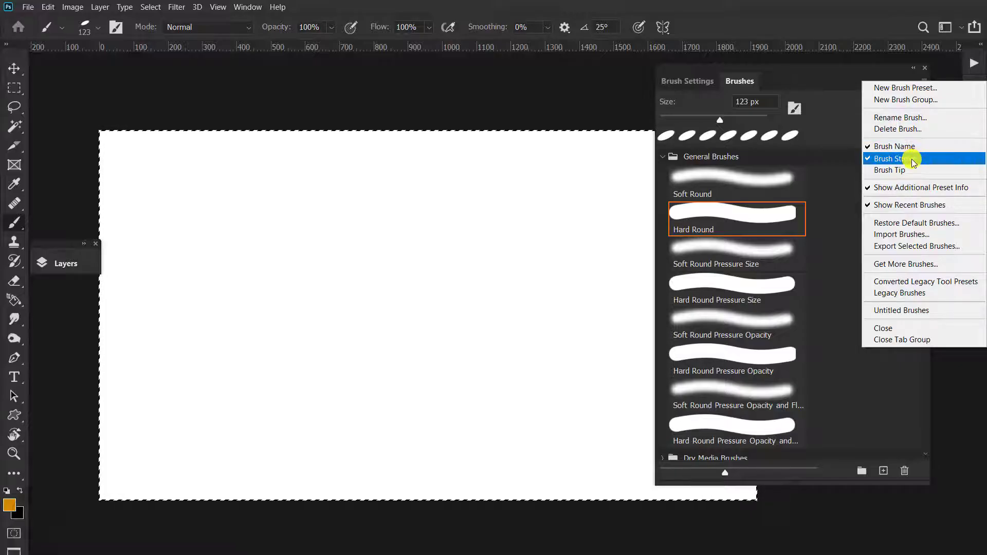
click(901, 172)
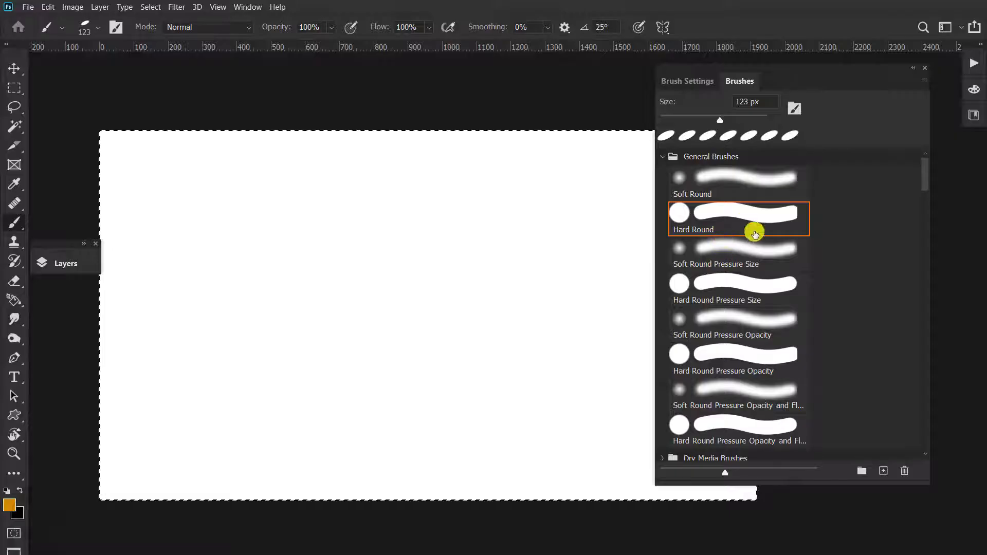
click(924, 80)
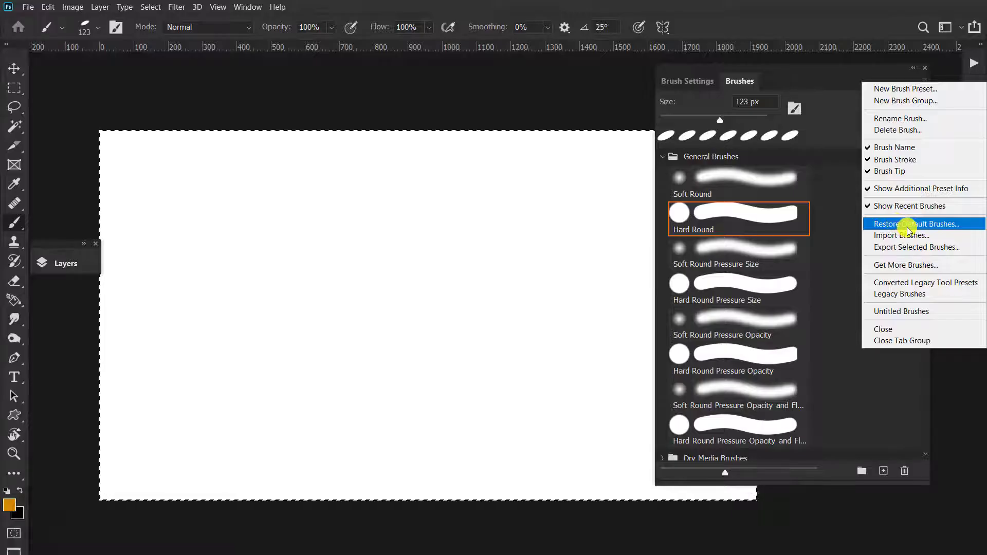
click(880, 206)
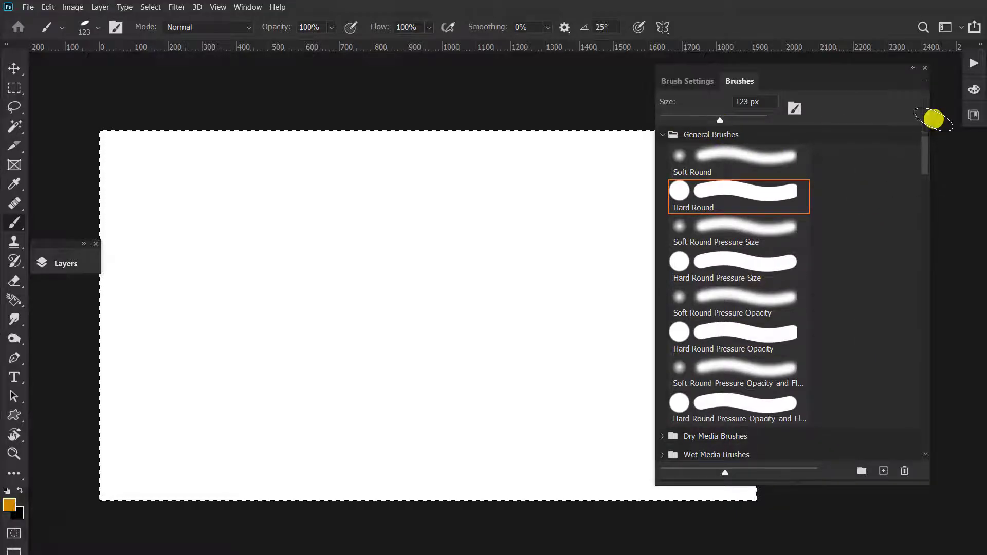
click(921, 77)
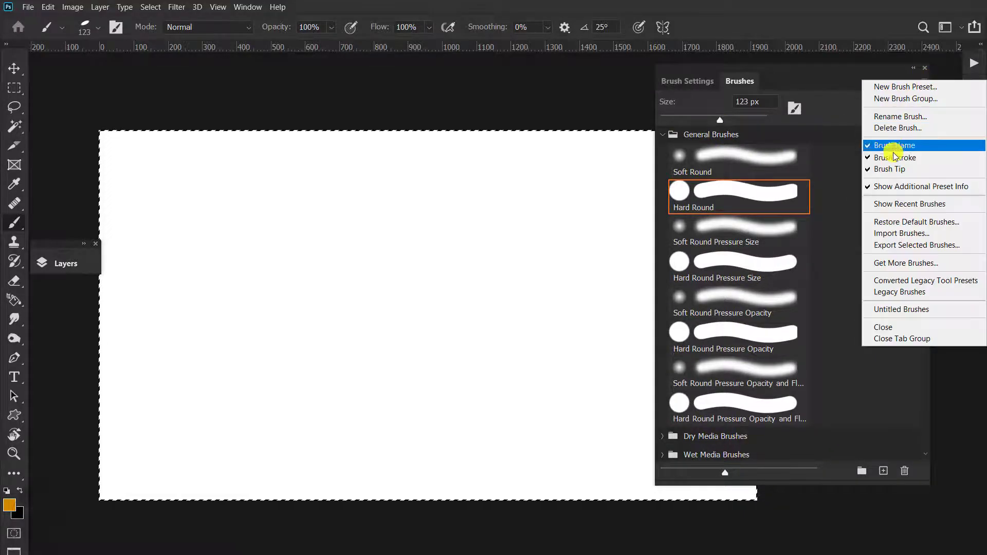
click(882, 204)
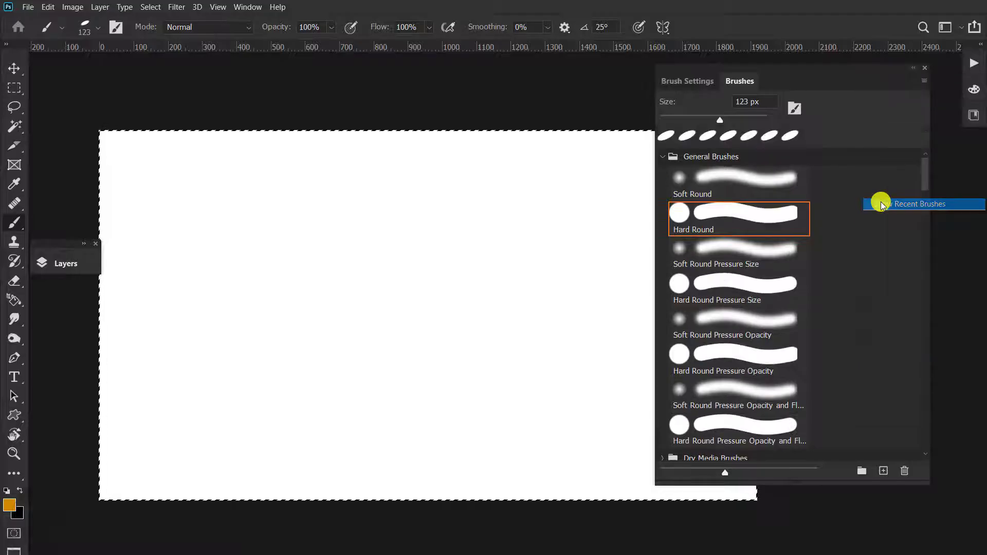
Toggle Show Additional Preset Info on and off, then restore the default brushes
click(923, 81)
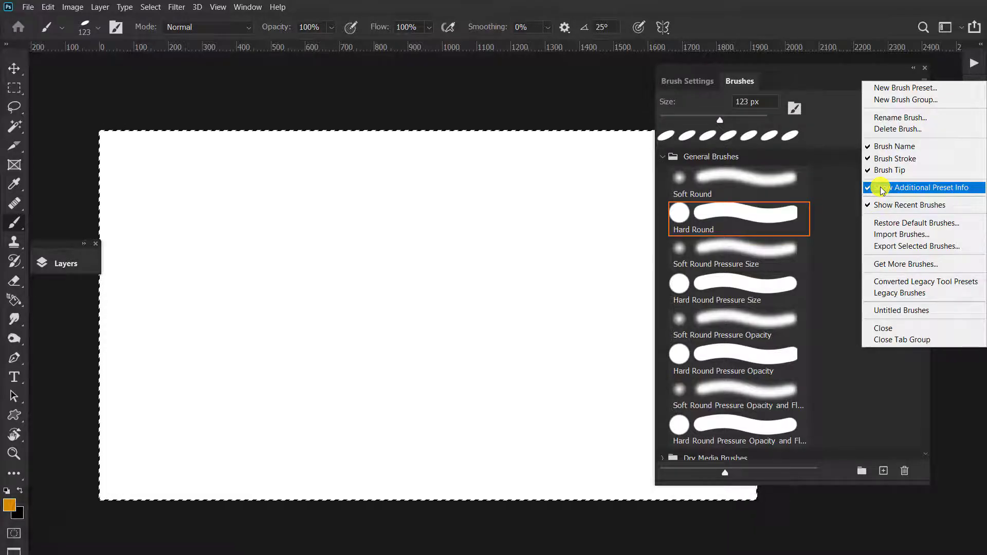
click(882, 188)
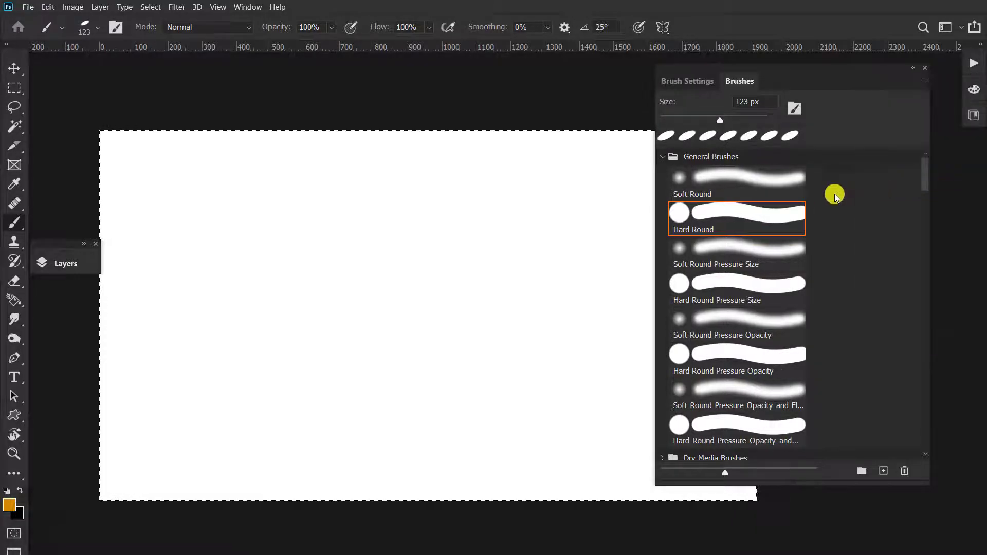
click(923, 81)
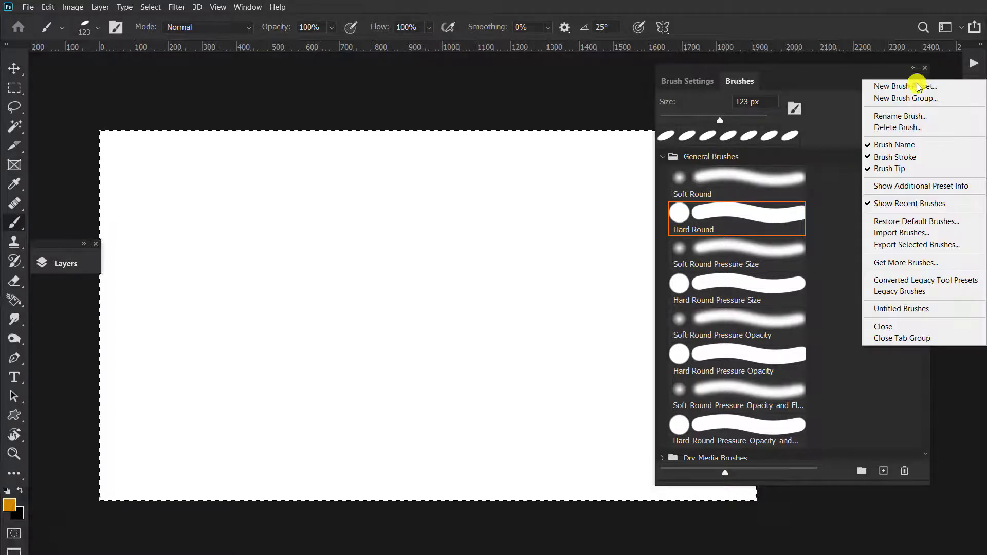
click(895, 188)
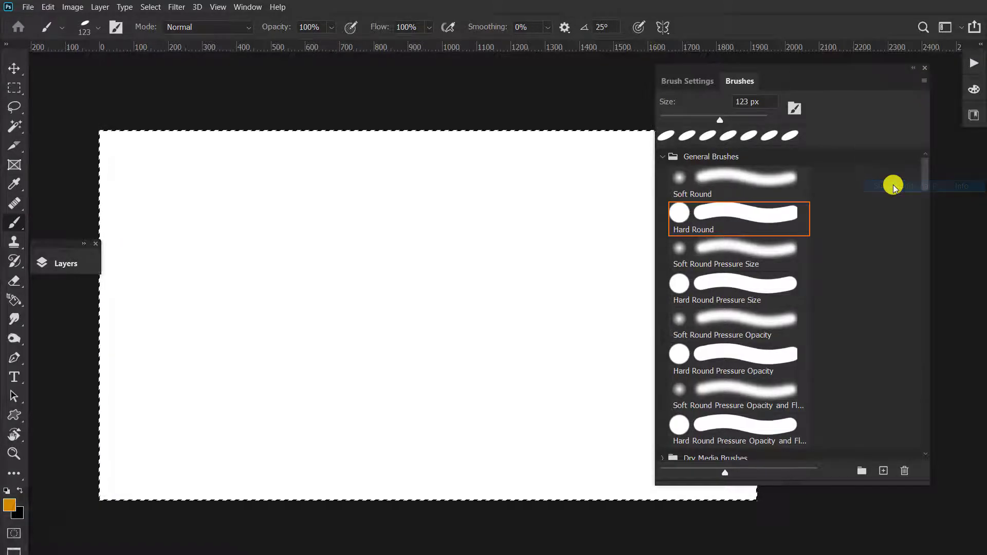
click(919, 80)
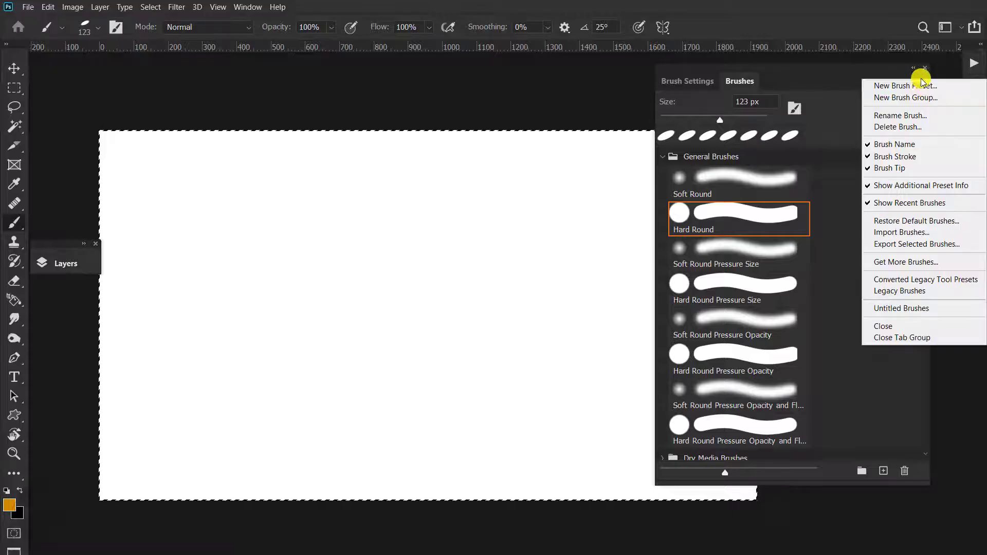
click(944, 221)
click(466, 216)
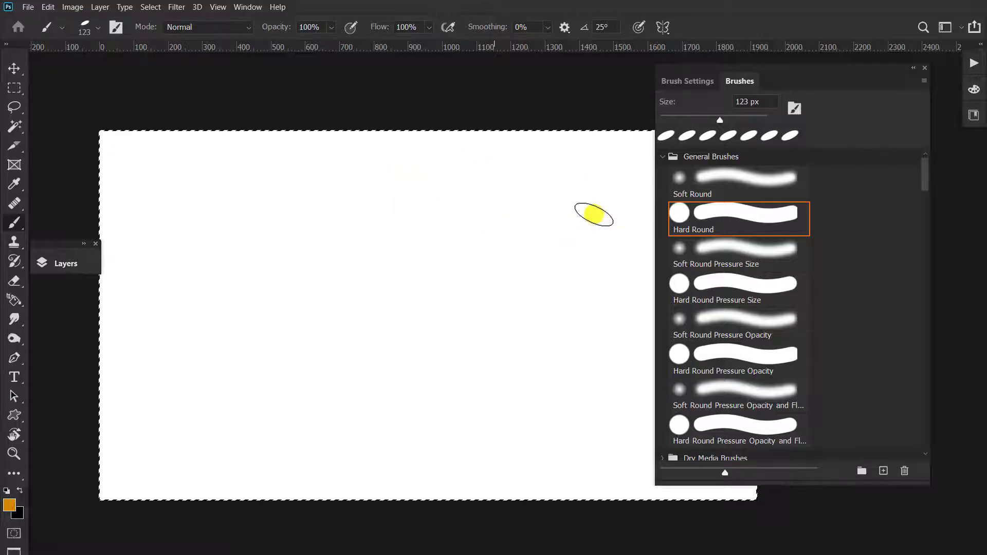
Load the Converted Legacy Tool Presets set from the Brushes panel menu and confirm it
click(923, 84)
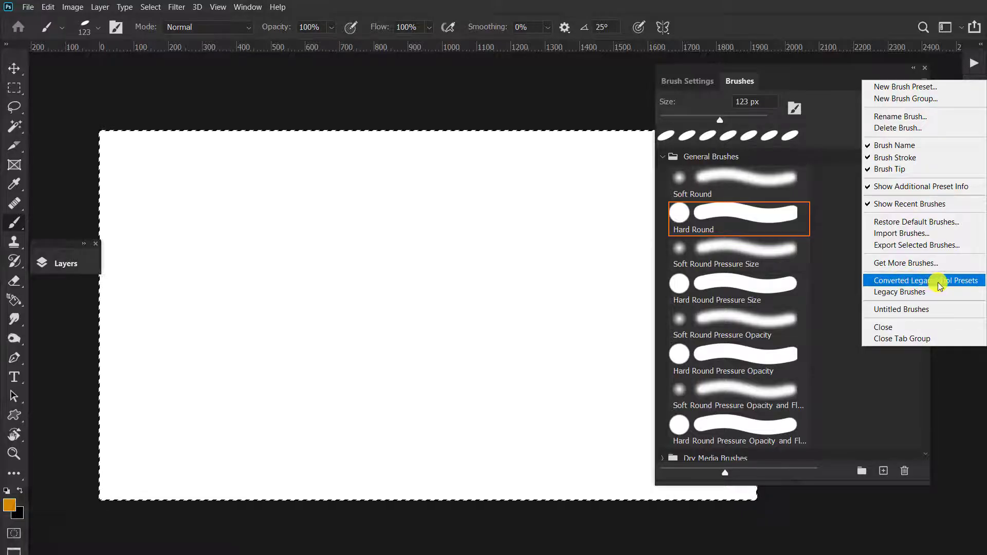
click(953, 283)
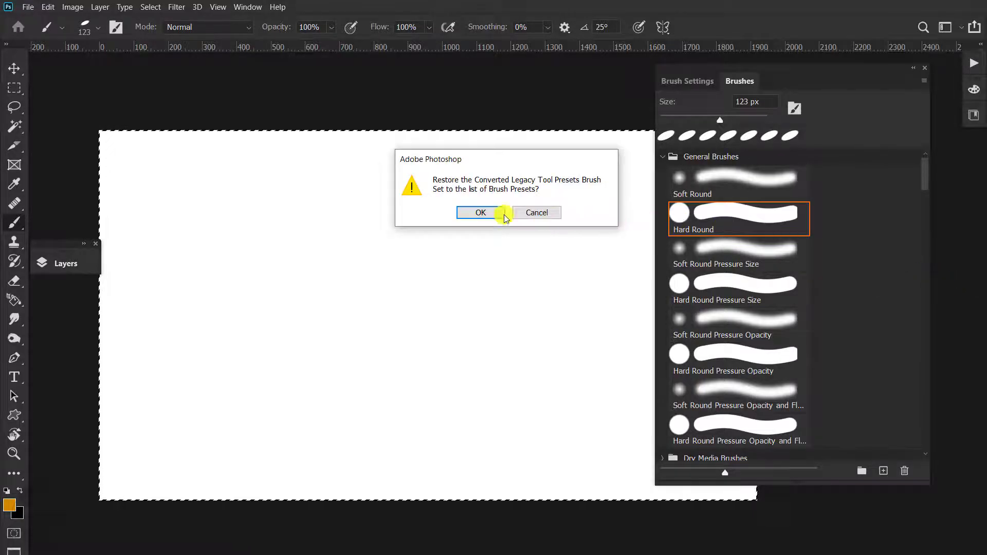
click(481, 212)
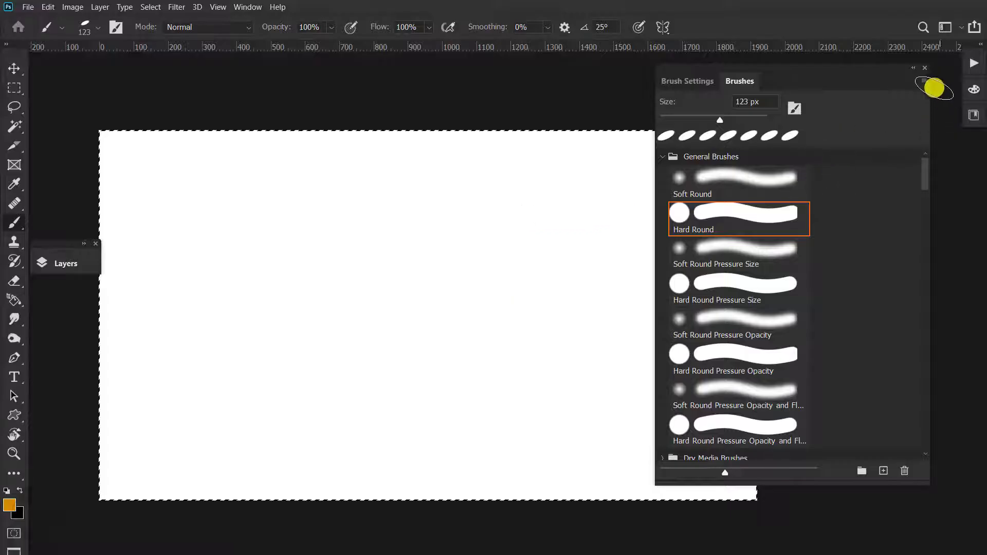
click(924, 84)
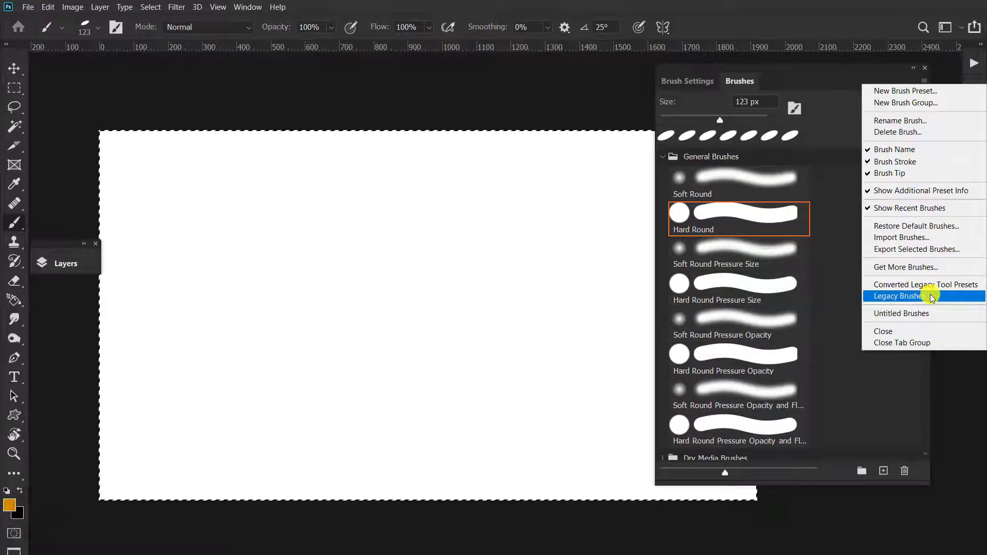
click(827, 185)
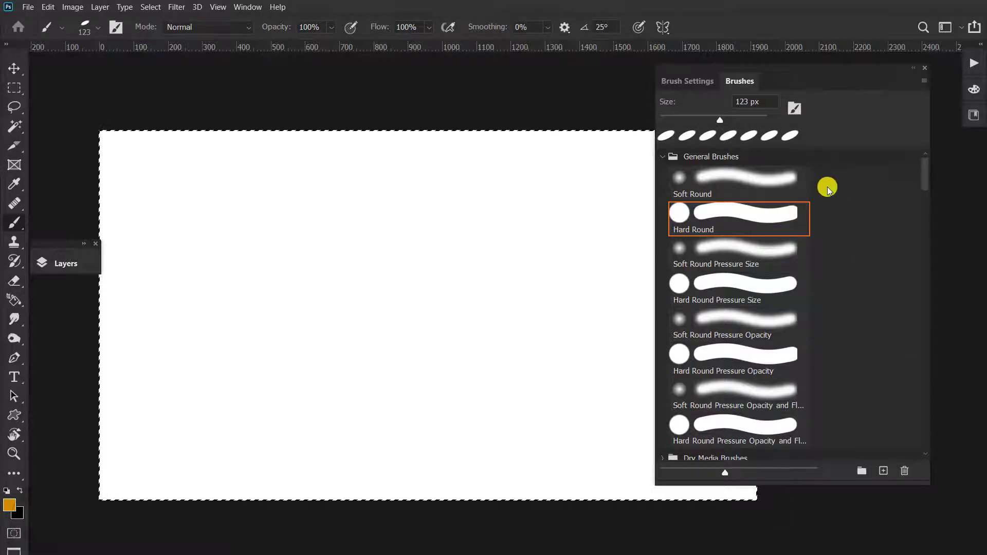
Select the Angle - Flat Opaque preset under Converted Legacy Tool Presets > Default Tool Presets
scroll(903, 230, down, 2)
drag(923, 186, 915, 450)
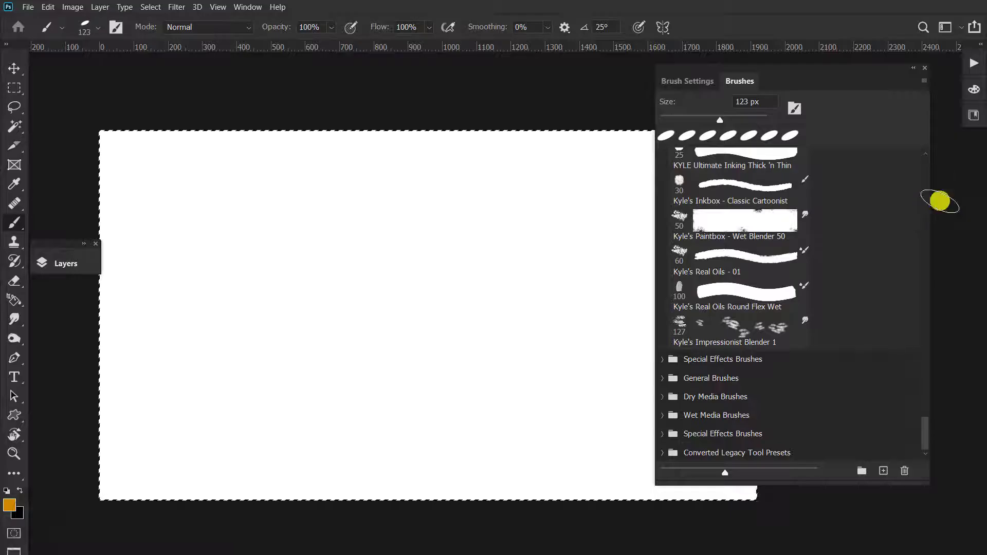
click(663, 454)
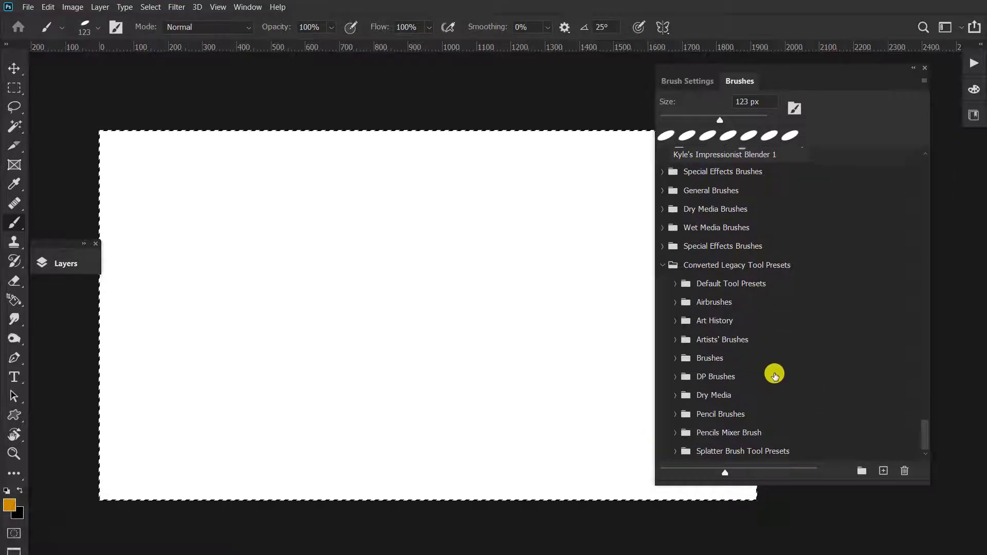
click(677, 284)
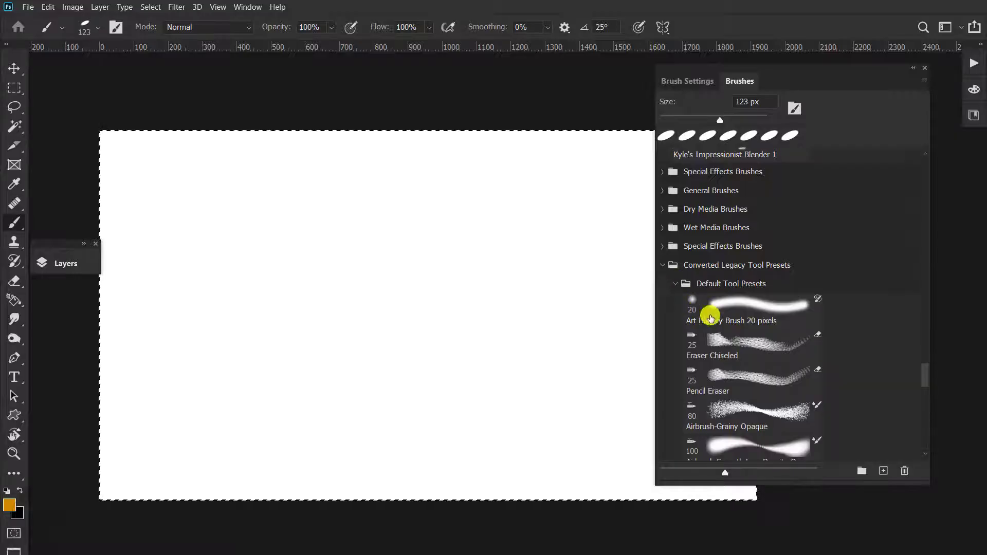
scroll(714, 324, down, 3)
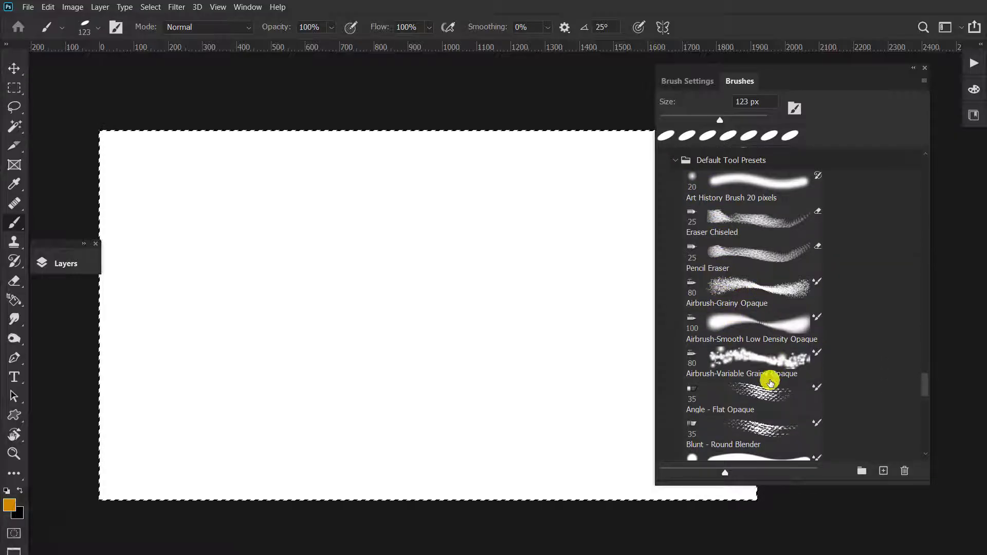
click(769, 382)
Paint two crossing orange strokes across the canvas
mouse_move(217, 373)
mouse_down()
mouse_move(414, 244)
mouse_move(584, 205)
mouse_up()
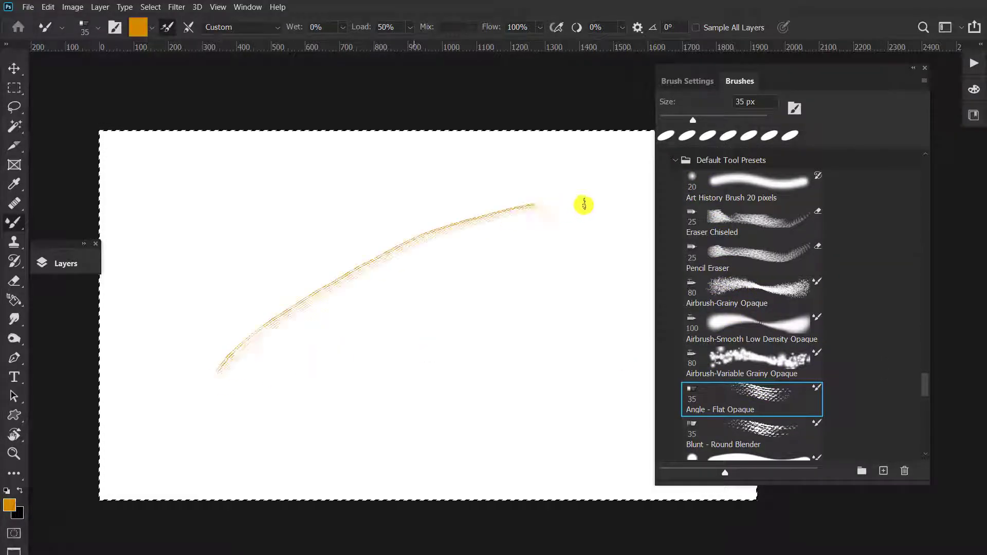
mouse_move(265, 426)
mouse_down()
mouse_move(396, 200)
mouse_move(514, 342)
mouse_up()
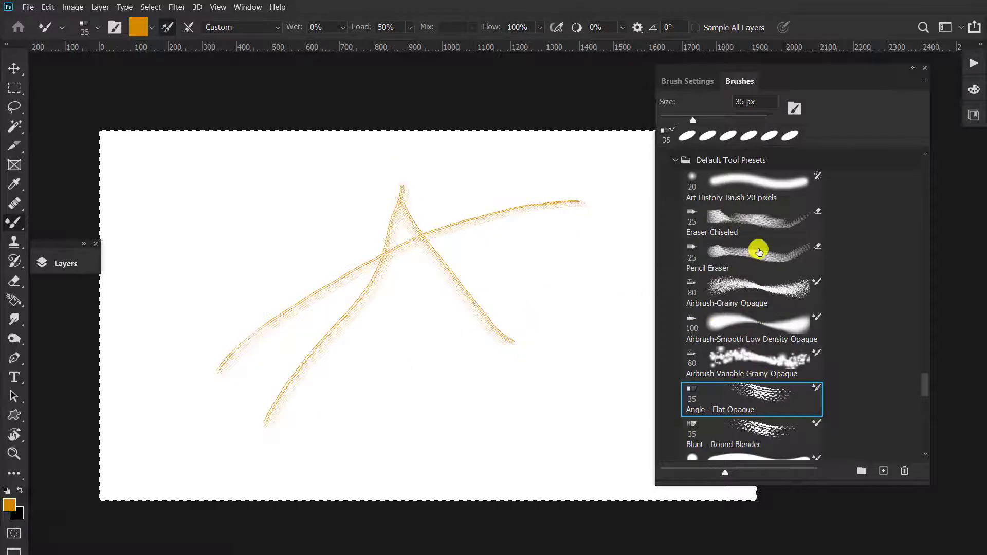
scroll(759, 252, up, 1)
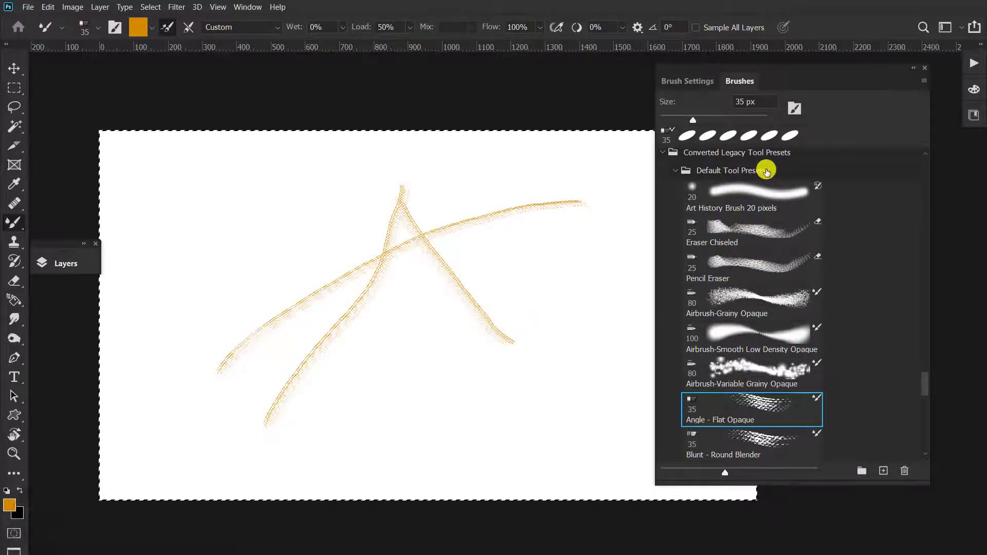
scroll(761, 172, up, 2)
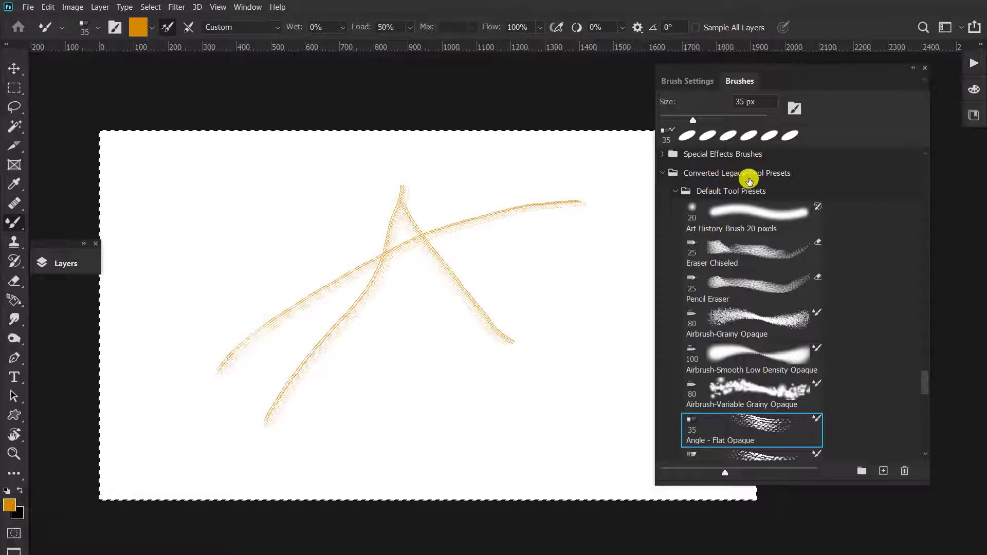
Pick Airbrush-Variable Grainy Cloner from the Airbrushes folder and drag grainy marks over the orange strokes
click(924, 78)
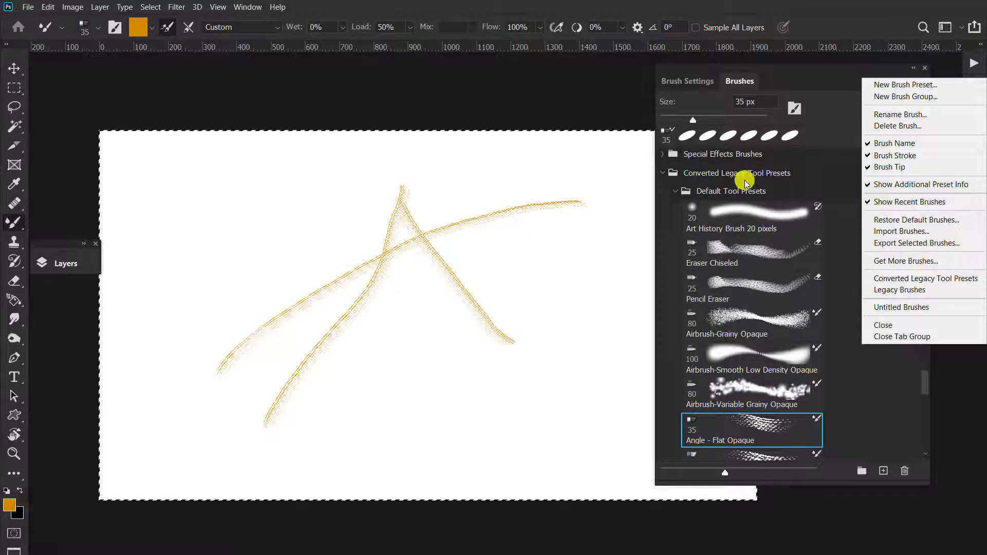
click(684, 174)
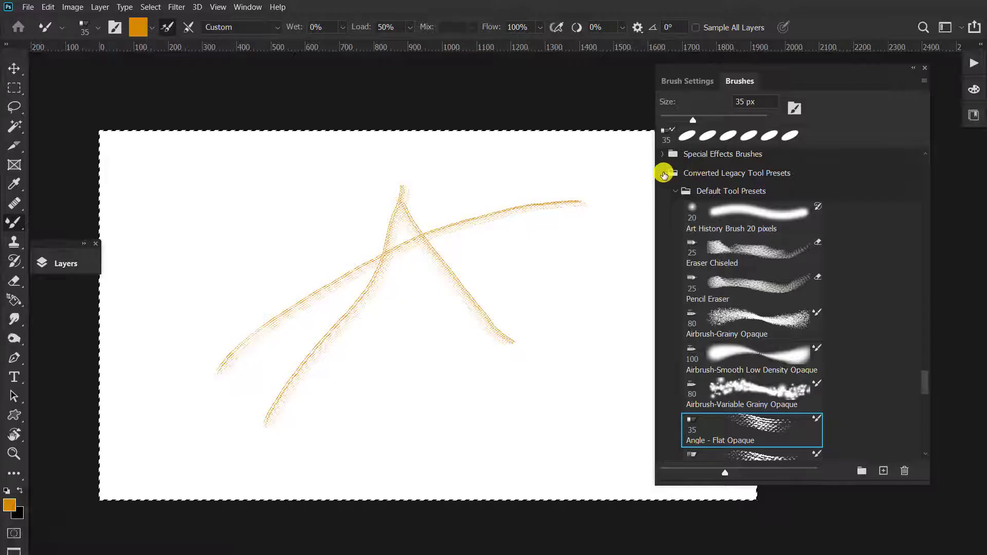
scroll(720, 299, down, 6)
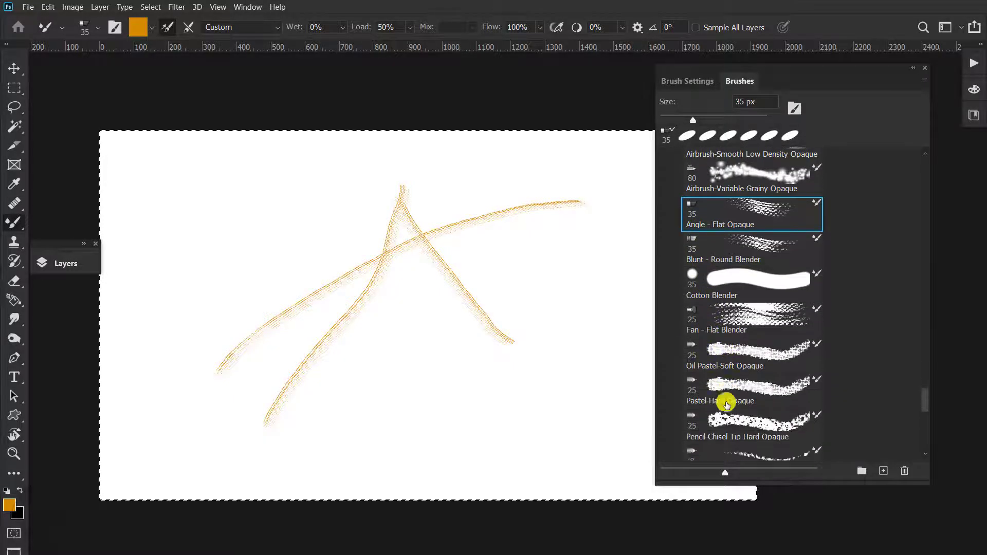
scroll(726, 405, down, 9)
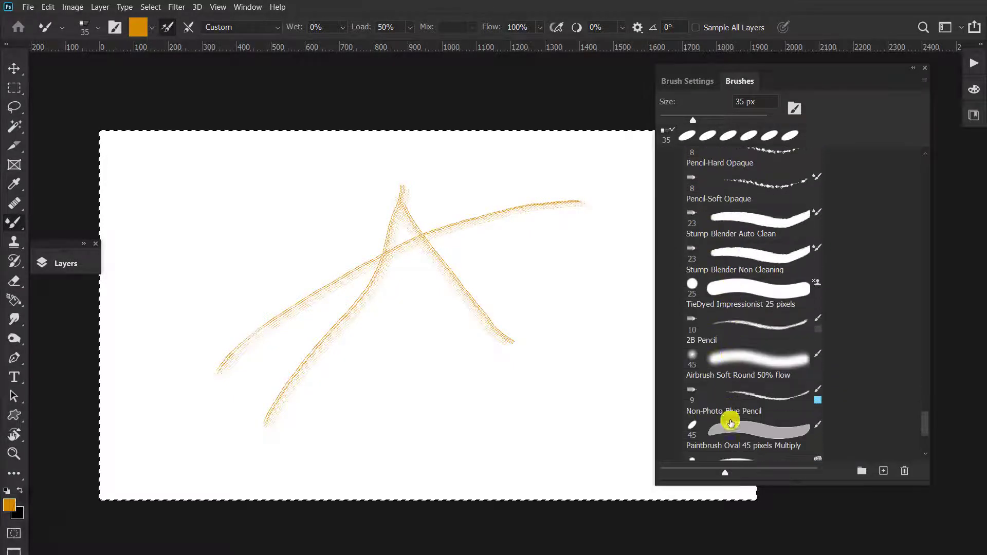
scroll(729, 411, down, 6)
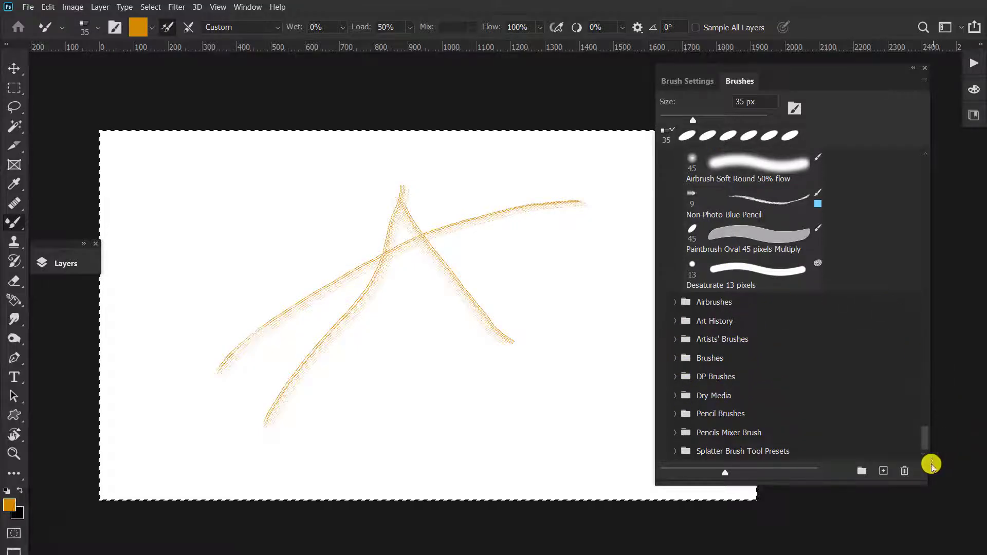
click(675, 302)
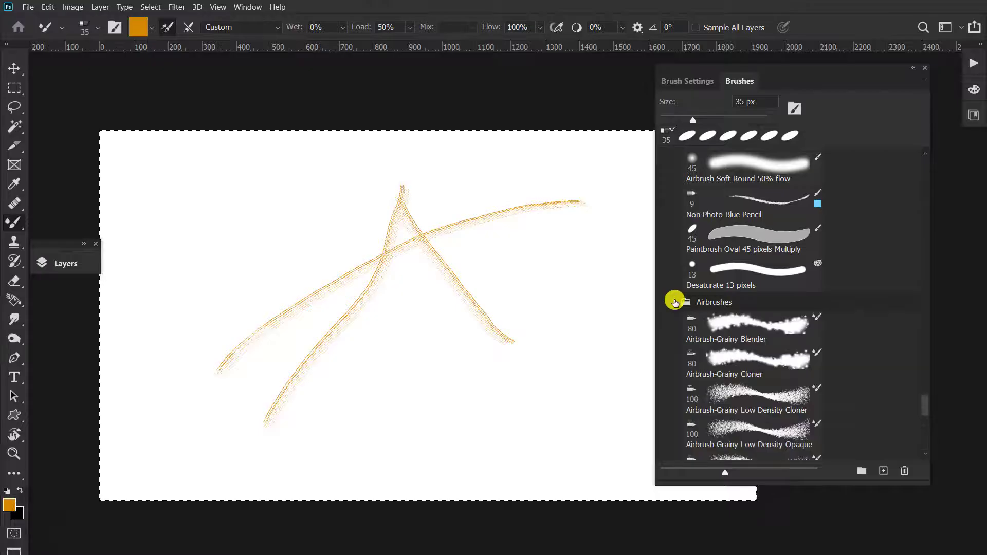
scroll(735, 381, down, 10)
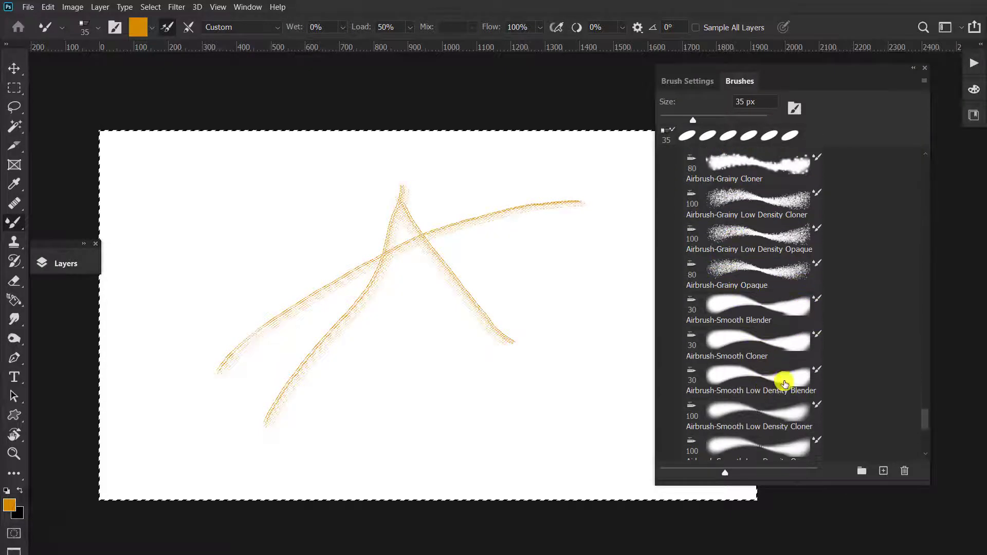
scroll(799, 413, down, 8)
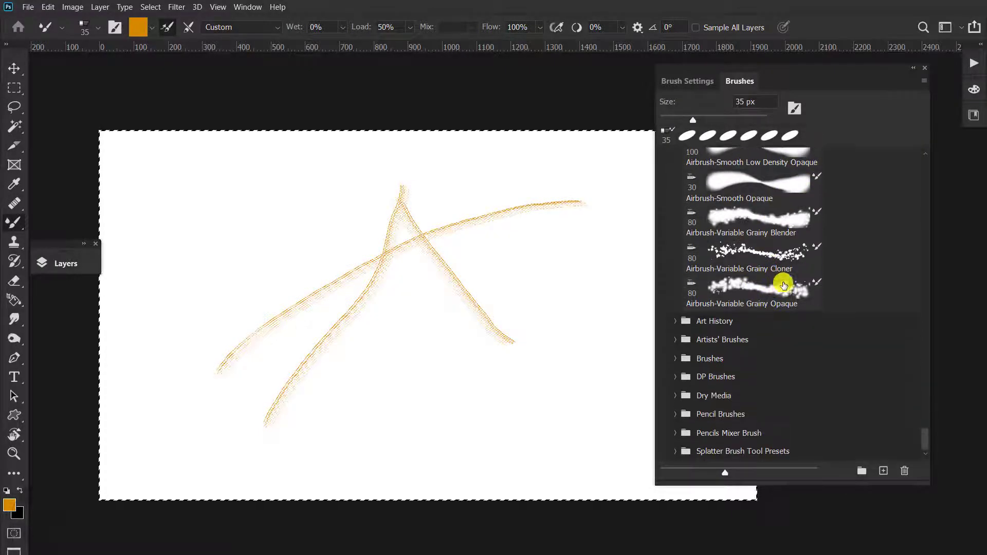
click(788, 257)
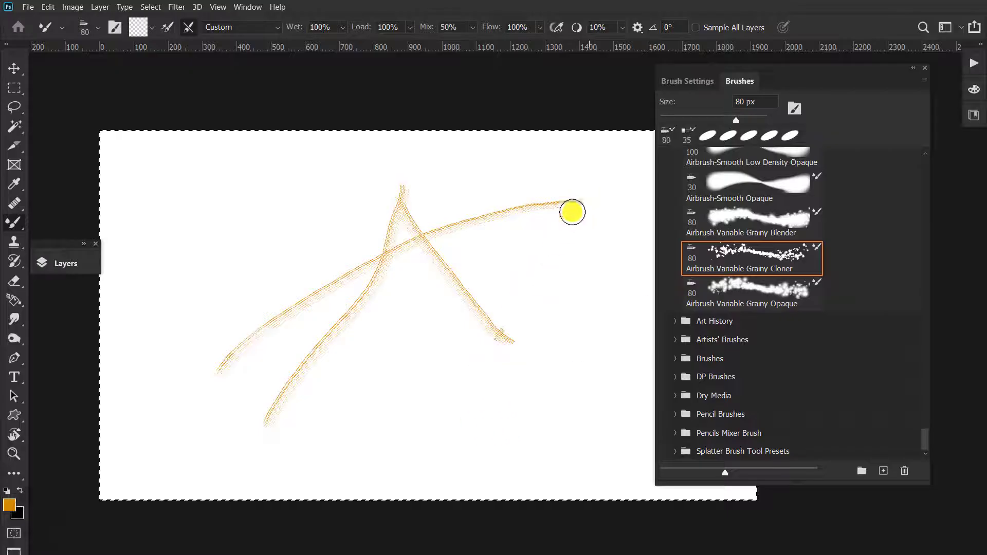
drag(301, 422, 522, 203)
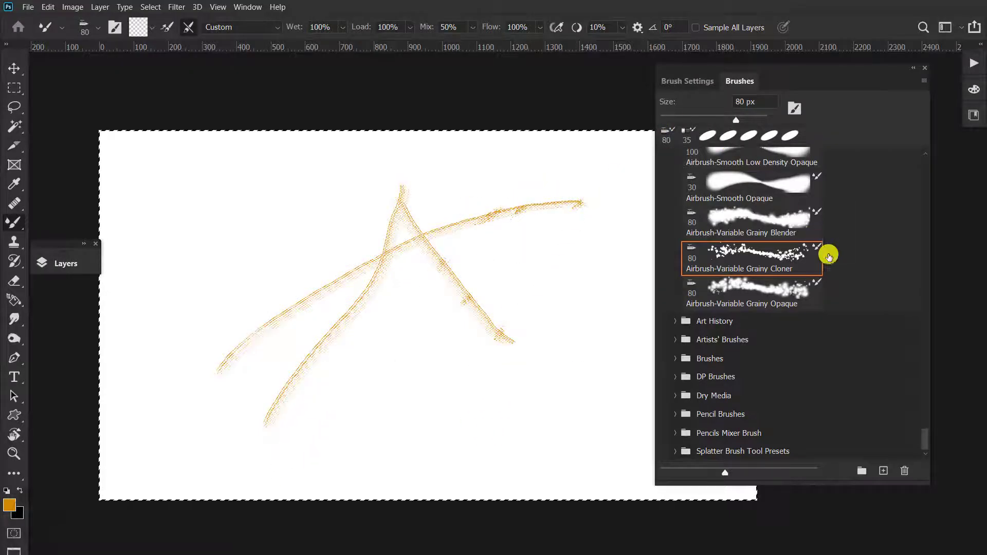
scroll(828, 256, up, 2)
Load the Legacy Brushes set, confirm, and expand its Default Brushes folder
click(923, 80)
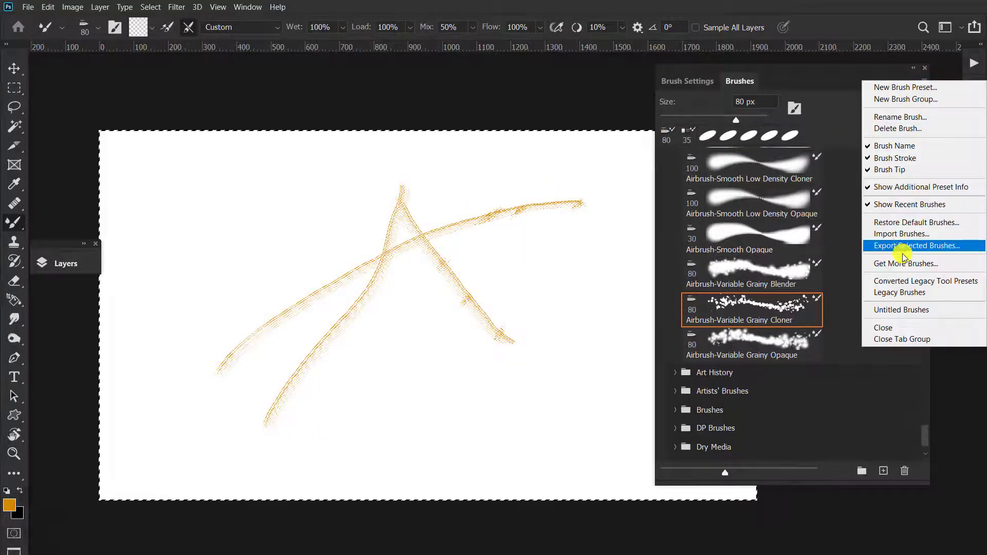
click(911, 296)
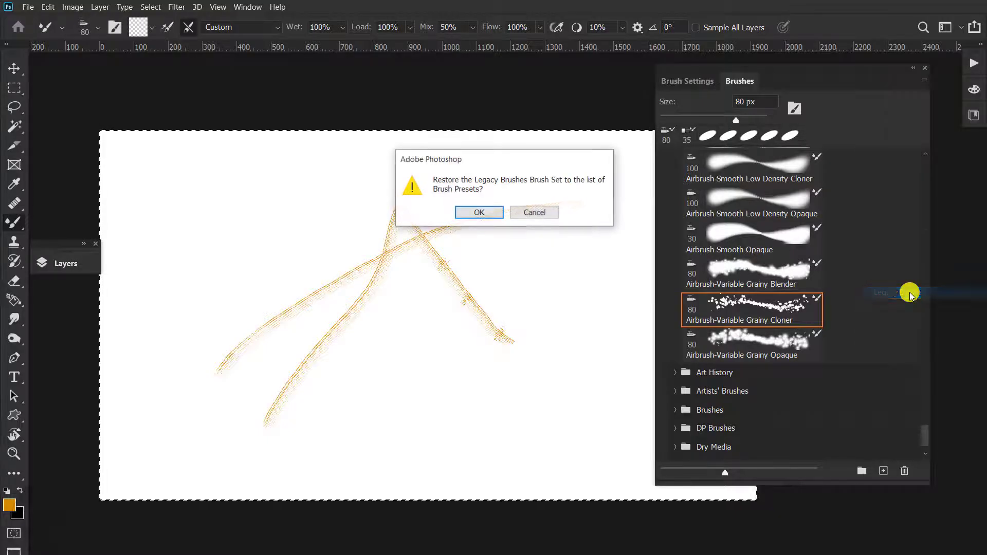
click(482, 211)
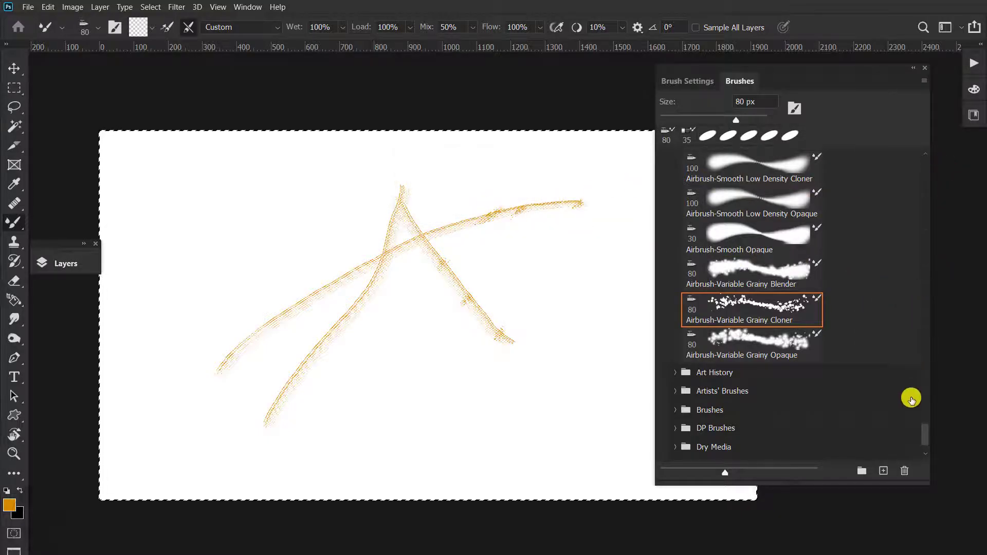
scroll(920, 434, down, 3)
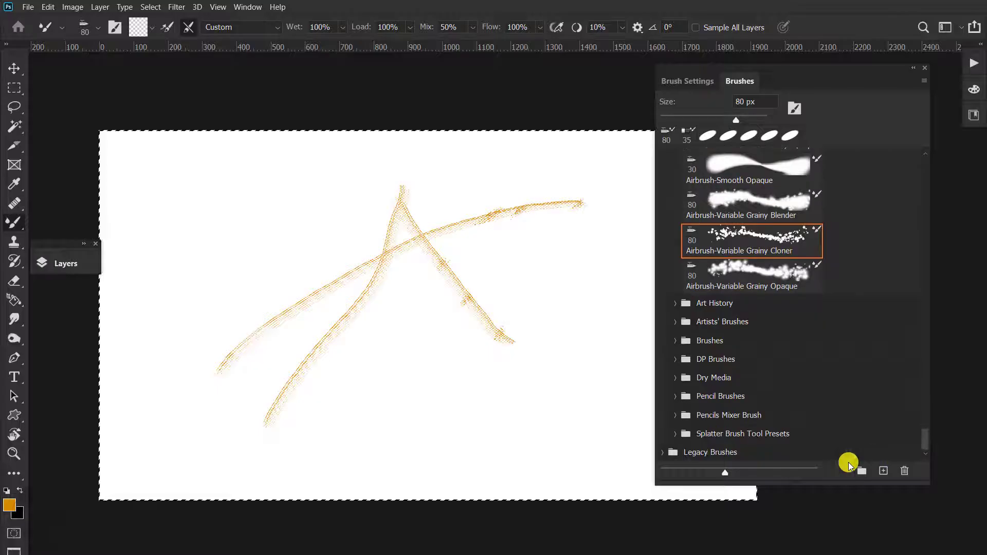
click(668, 455)
scroll(718, 393, down, 3)
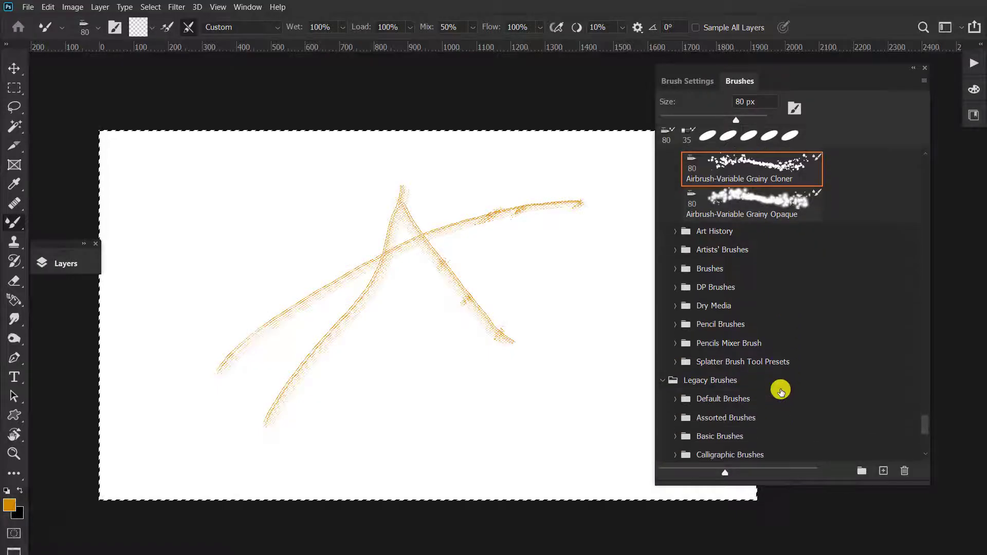
click(673, 393)
Paint orange test strokes with Round Fan Stiff Thin Bristles, then delete them to leave a white canvas
scroll(716, 396, down, 8)
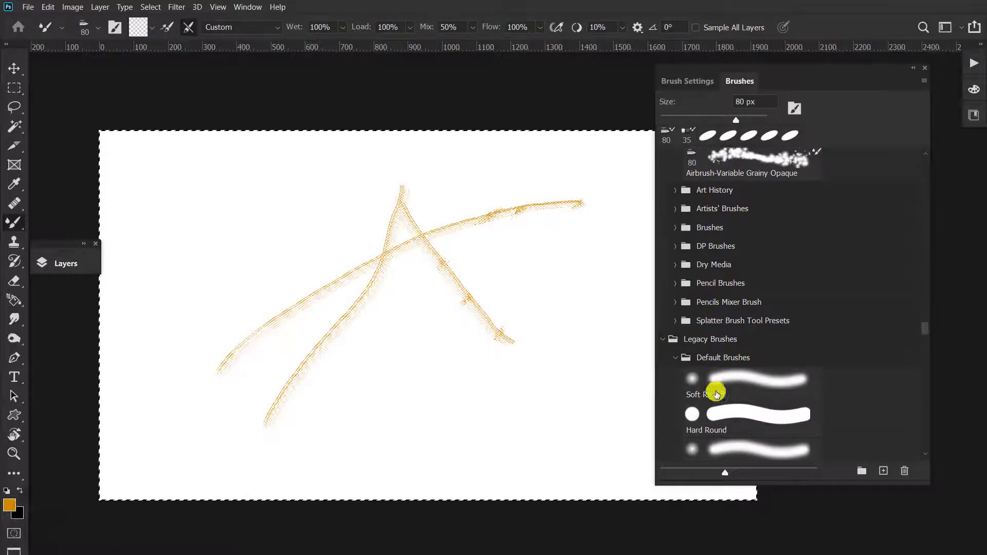
scroll(716, 399, down, 12)
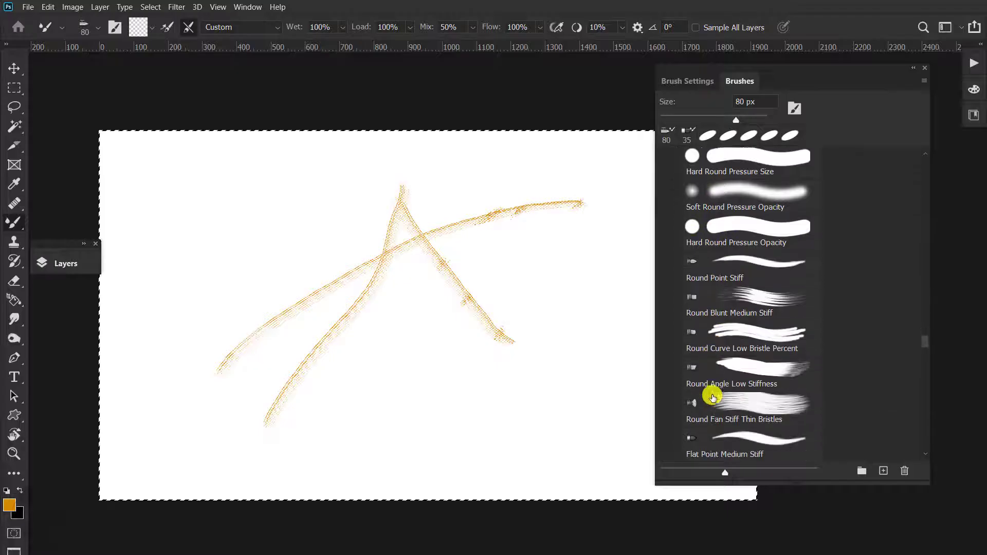
scroll(771, 221, down, 1)
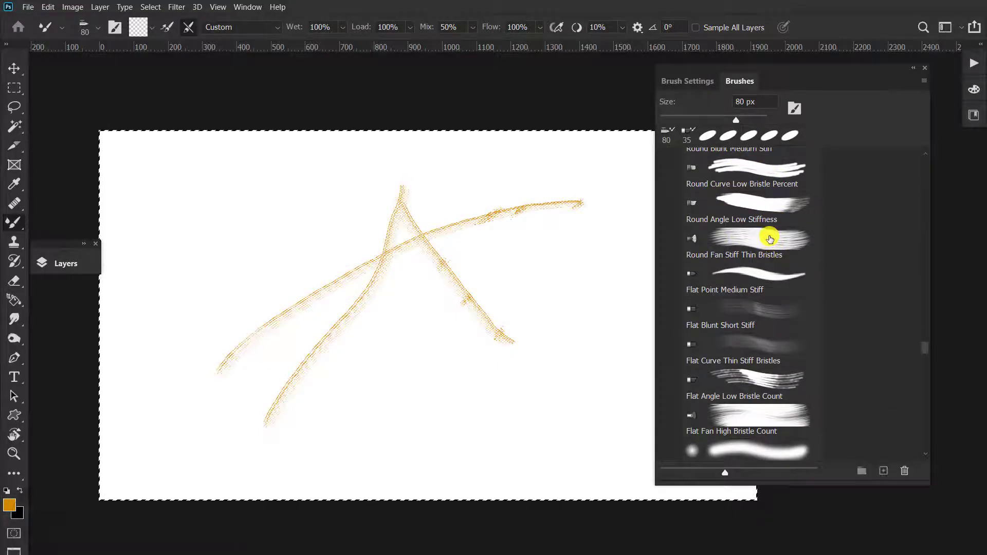
click(770, 238)
drag(483, 339, 614, 251)
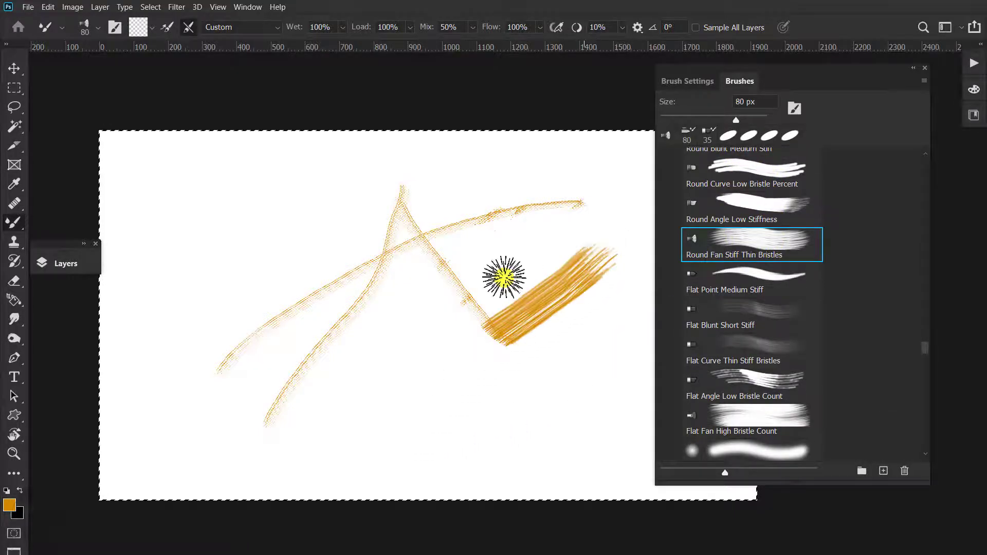
mouse_move(504, 277)
mouse_down()
mouse_move(319, 447)
mouse_move(363, 190)
mouse_move(562, 196)
mouse_move(483, 355)
mouse_move(447, 286)
mouse_move(330, 283)
mouse_move(579, 273)
mouse_up()
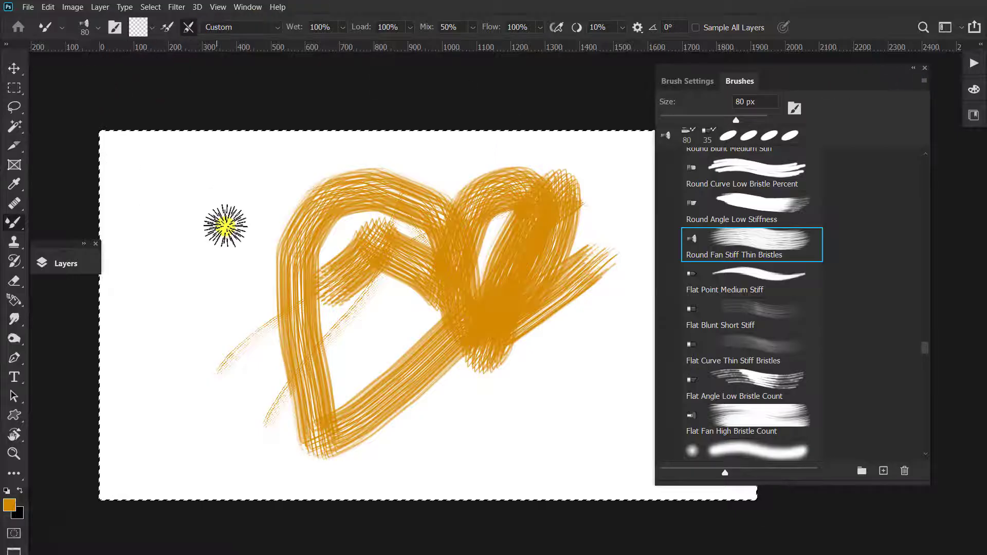
key(Delete)
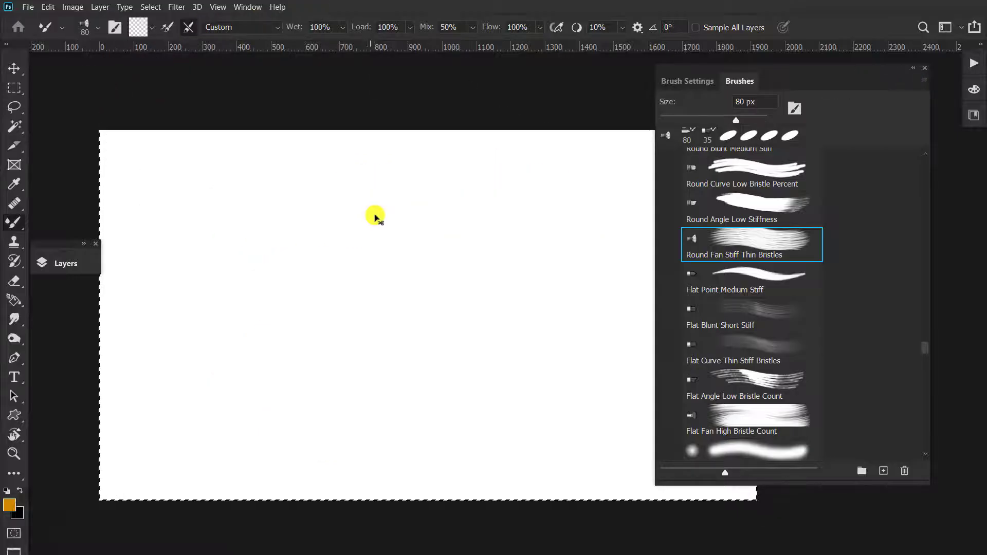
Deselect, open the egret photo, and zoom out to see it whole
key(ctrl+d)
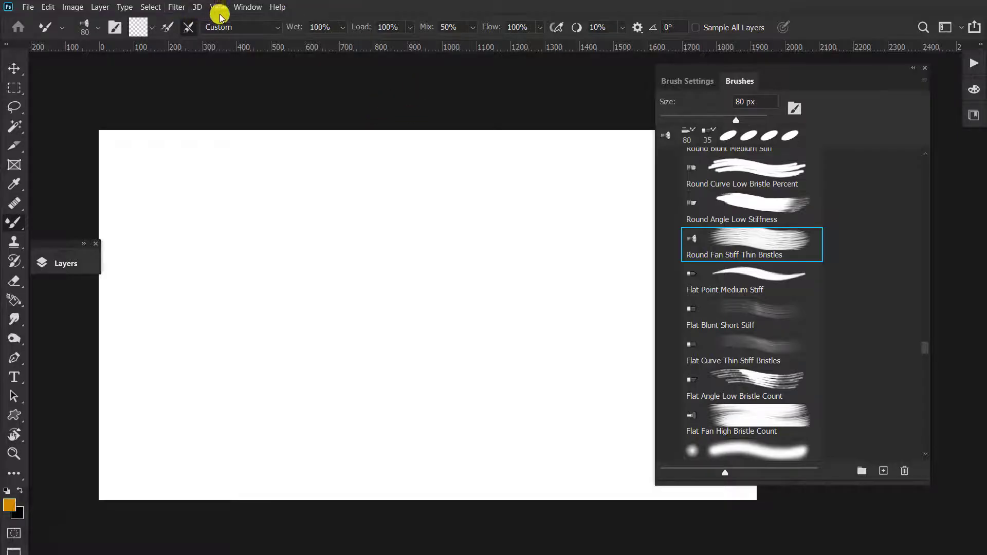
click(205, 84)
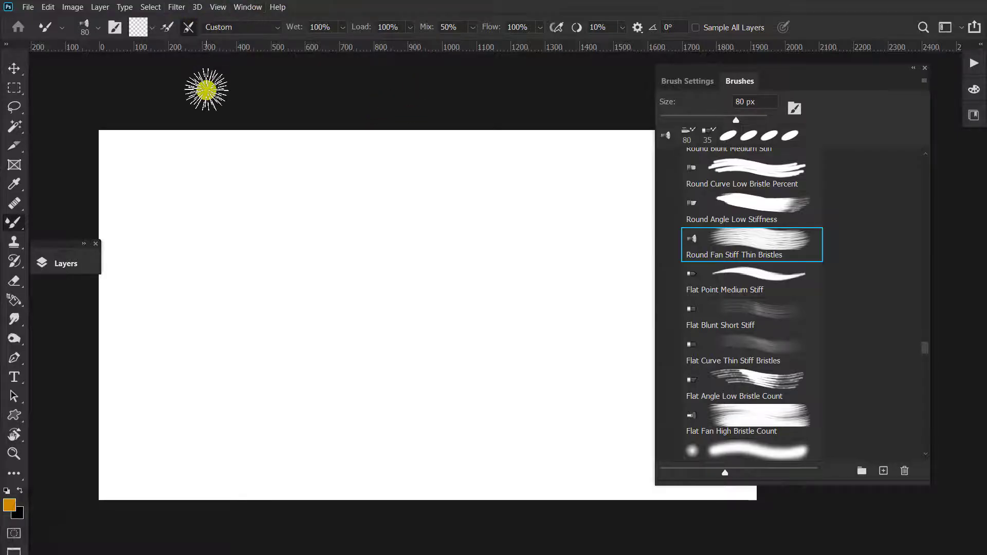
double_click(319, 118)
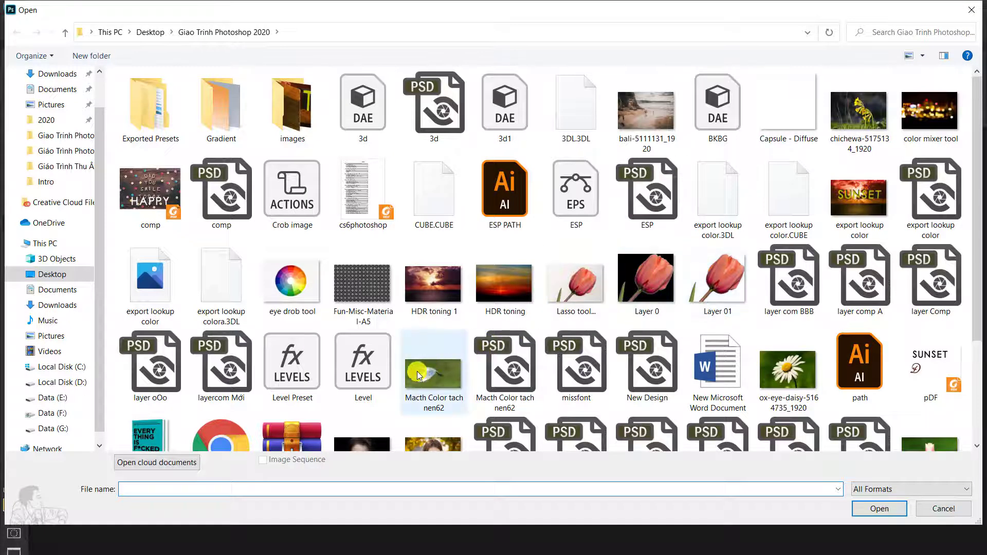
click(433, 372)
click(884, 502)
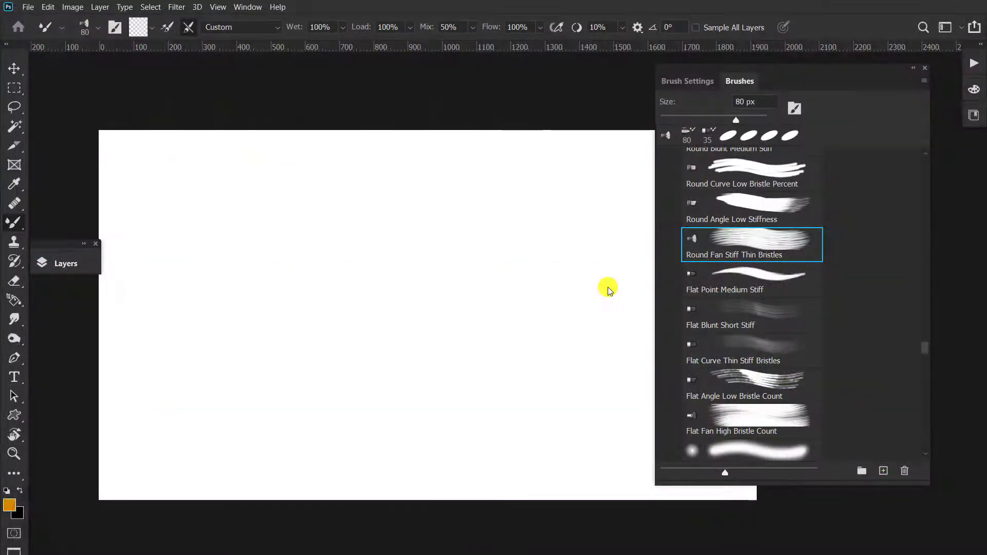
drag(448, 230, 467, 249)
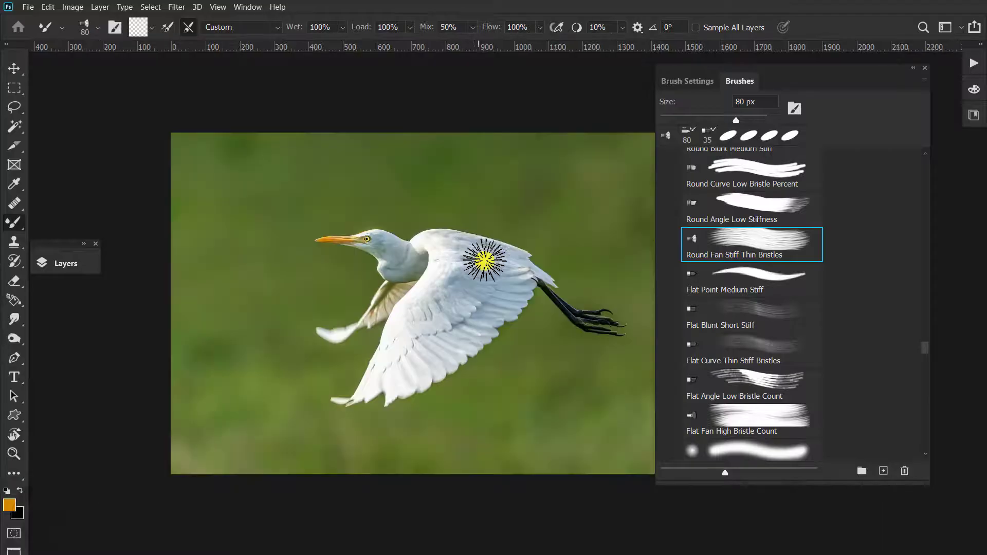
scroll(514, 257, up, 3)
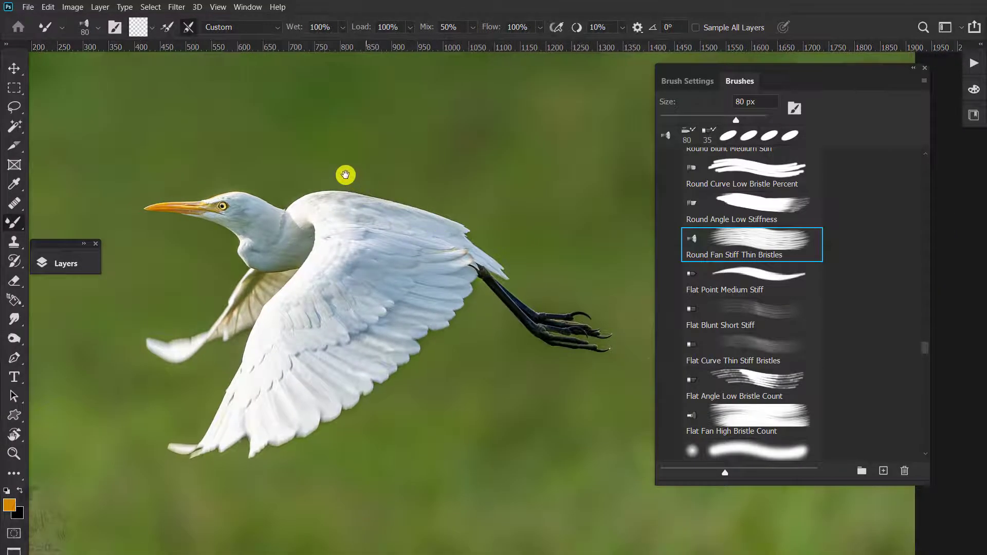
drag(346, 166, 407, 181)
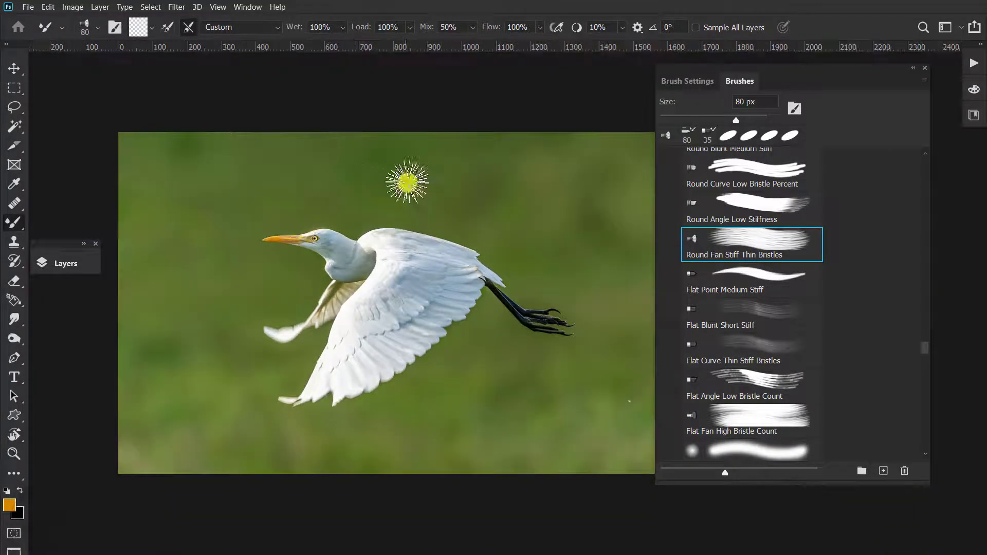
Switch to the Object Selection tool
click(18, 89)
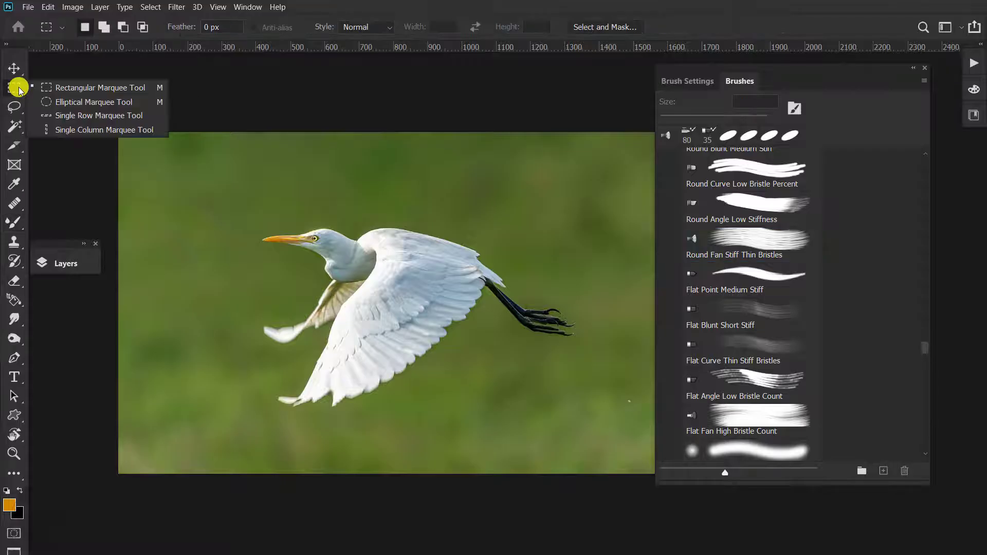
click(21, 127)
click(56, 126)
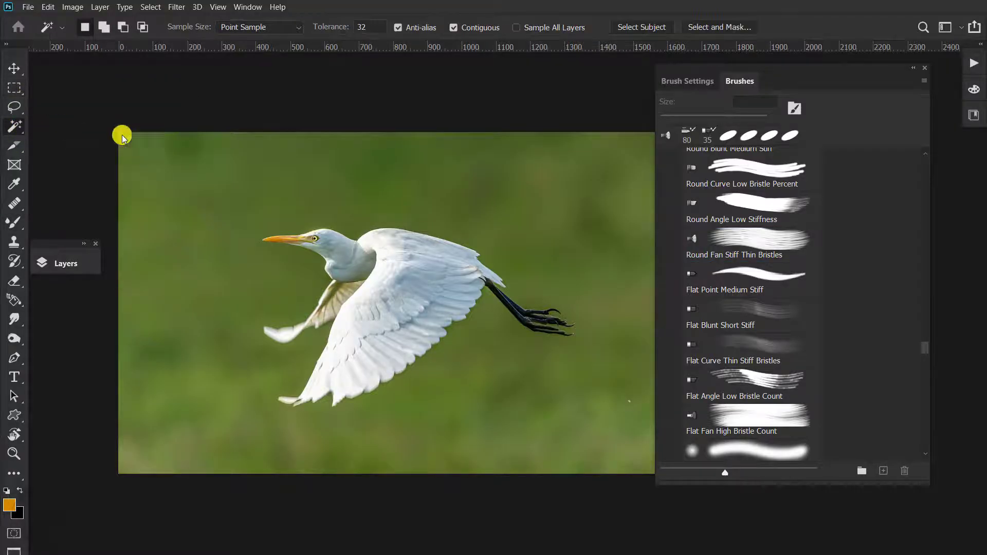
Box-select the egret, then Alt-click with Magic Wand to remove green gaps near its legs
drag(227, 196, 589, 414)
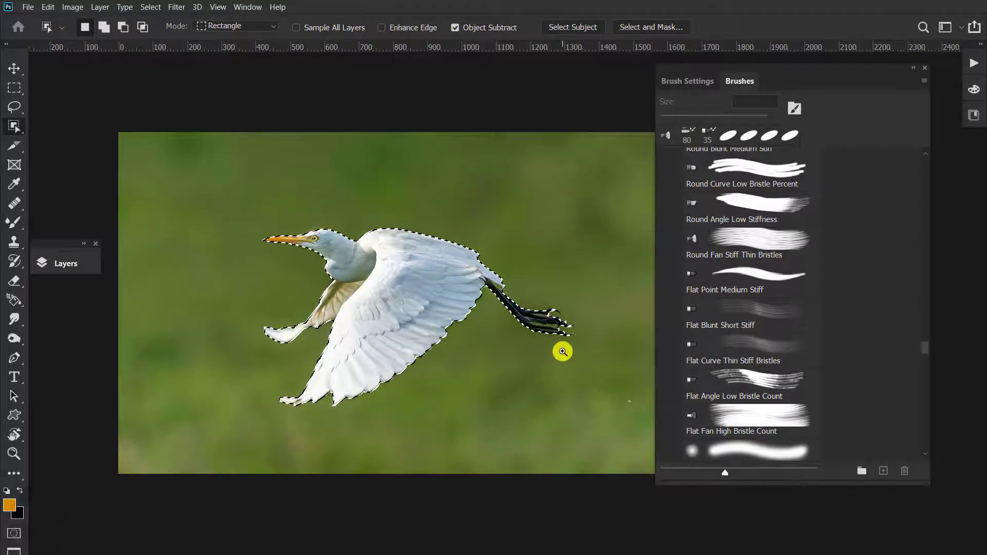
drag(563, 351, 544, 303)
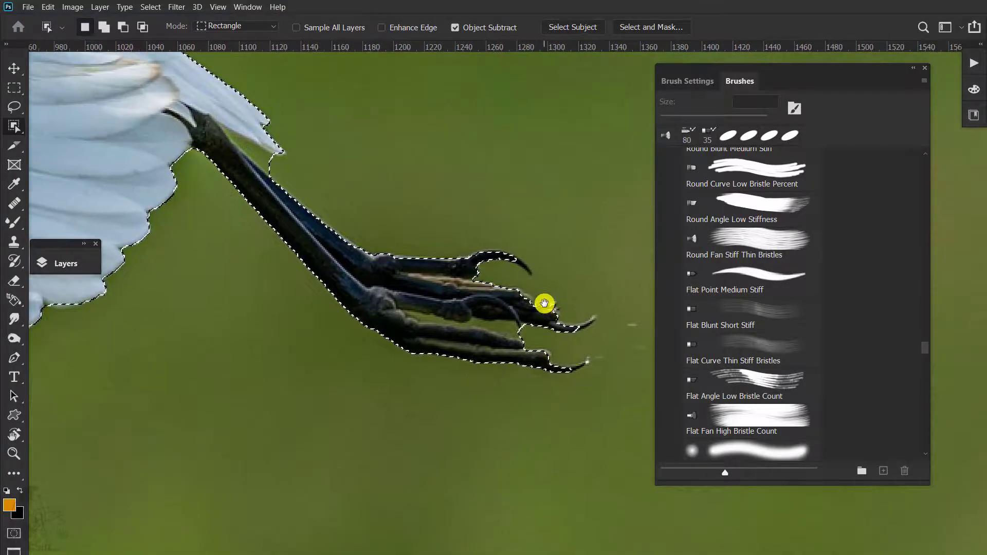
right_click(16, 126)
click(73, 152)
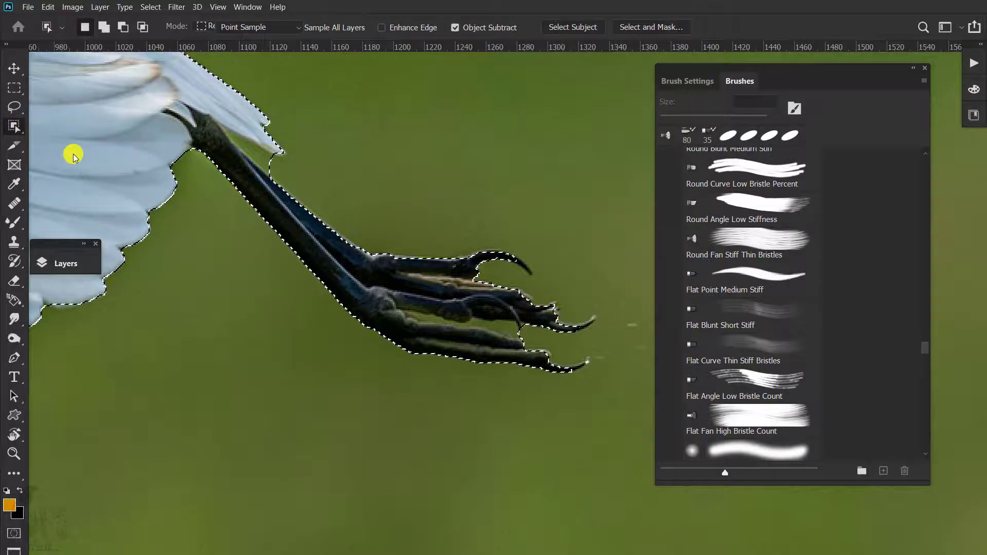
alt+click(259, 150)
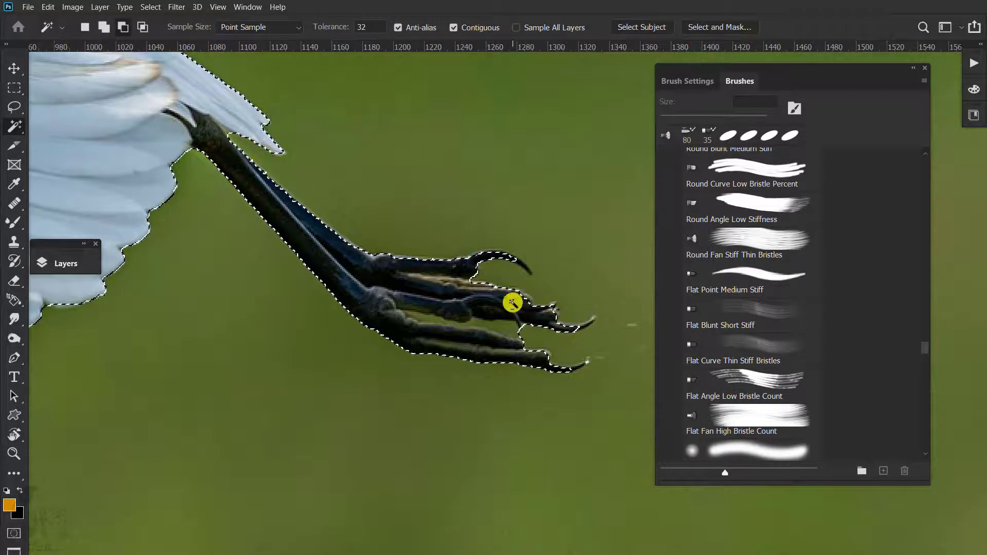
alt+click(503, 331)
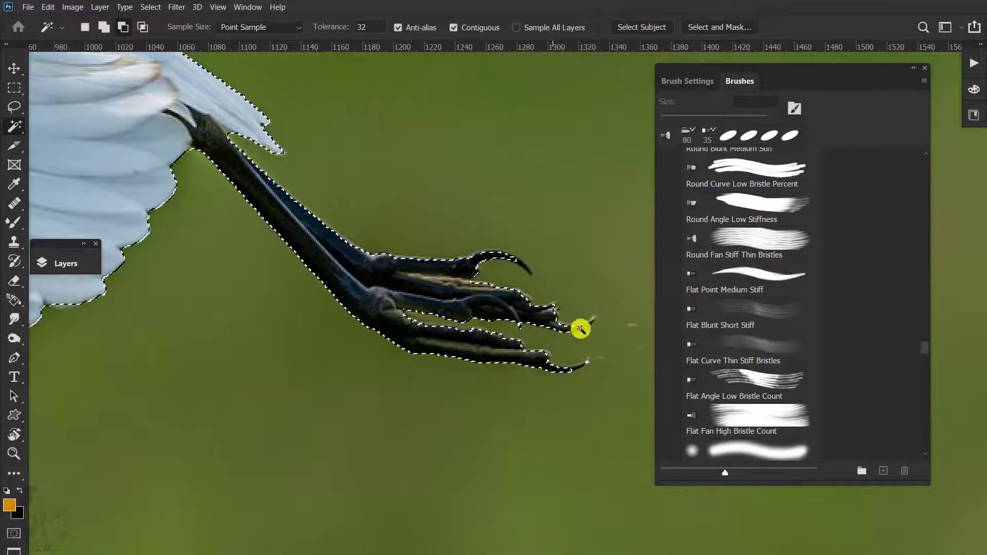
scroll(513, 299, down, 3)
scroll(524, 296, down, 1)
key(F7)
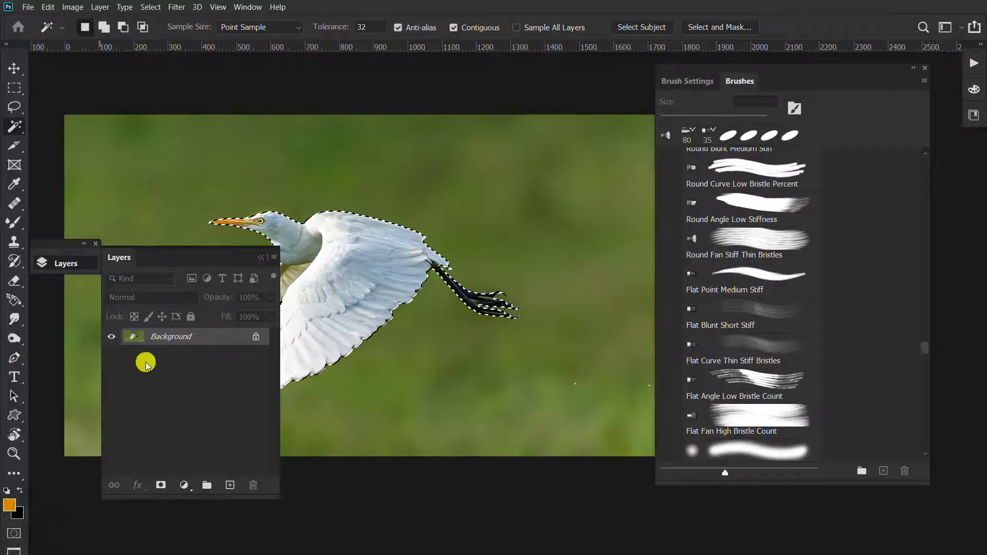
Copy the egret to Layer 1, load it as a selection, and switch to the Move tool
key(ctrl+j)
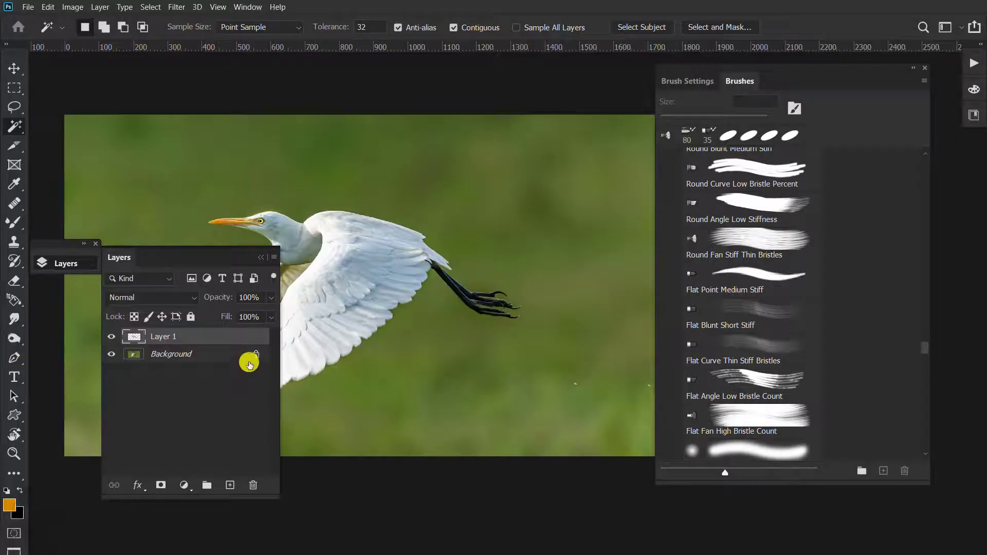
click(115, 356)
click(114, 354)
ctrl+click(135, 338)
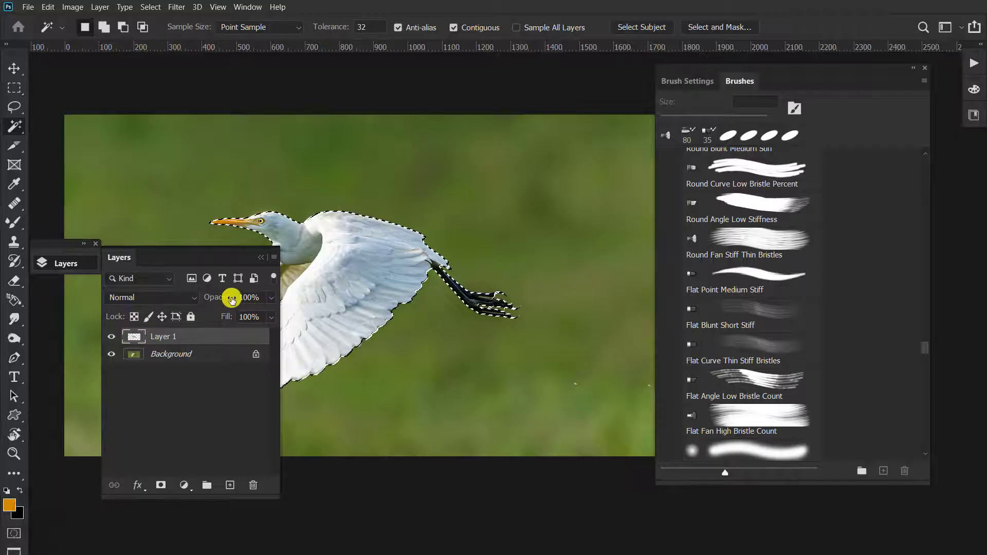
click(260, 256)
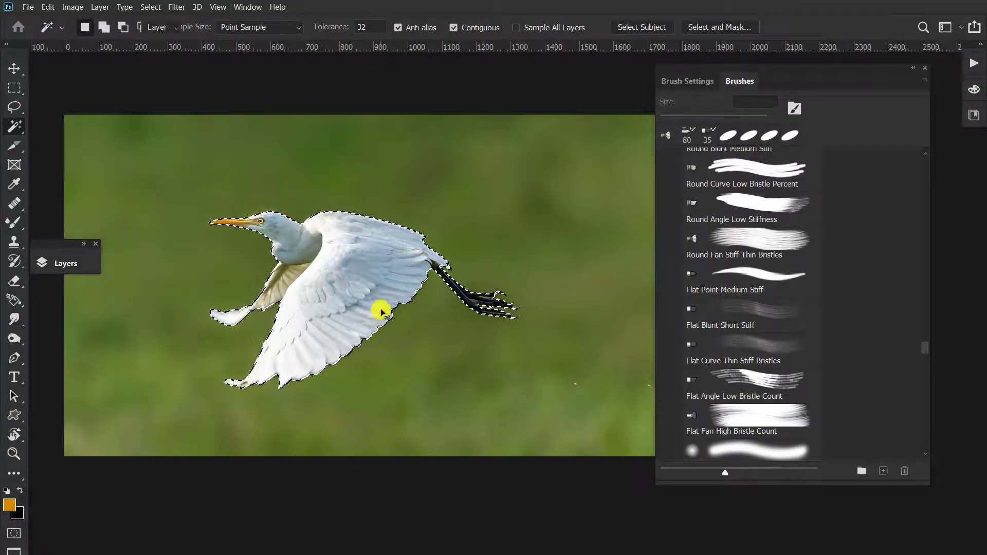
key(v)
scroll(355, 293, up, 1)
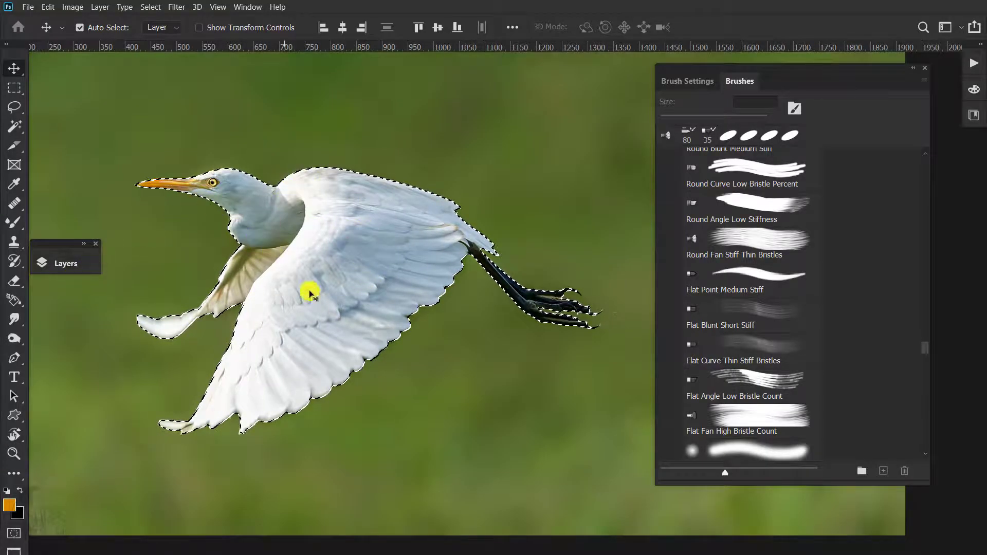
Start Define Brush Preset but cancel, then browse the brush tip settings and Brushes panel menu
click(48, 6)
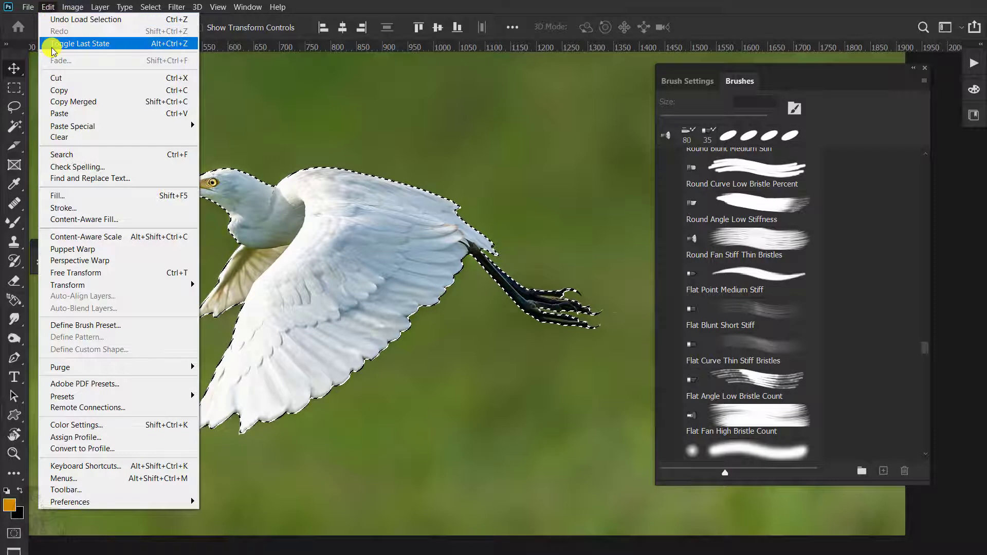
click(123, 325)
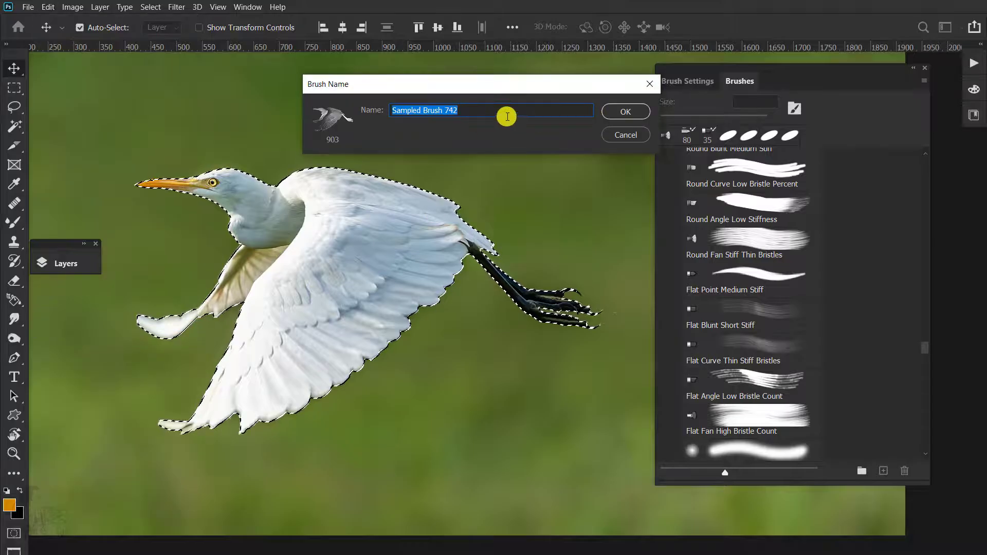
click(621, 135)
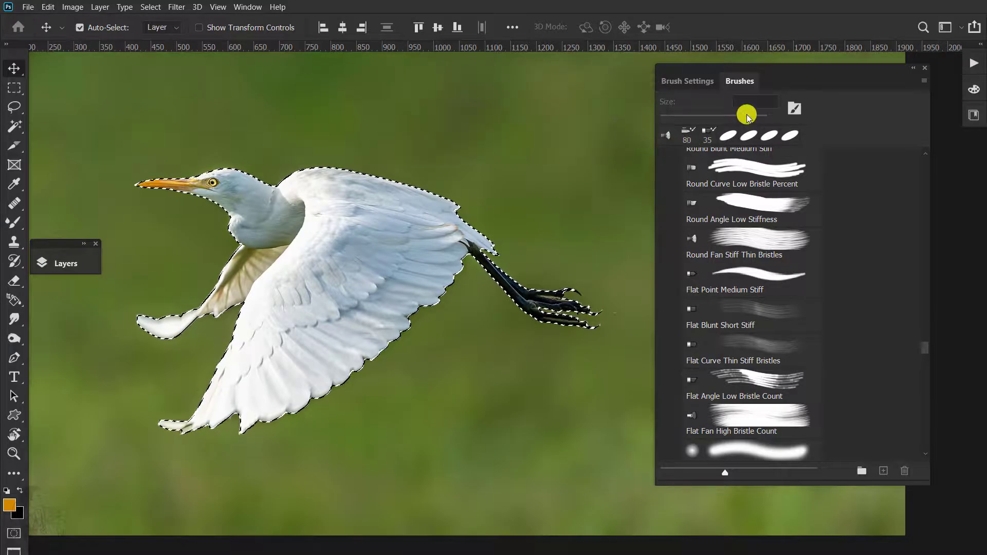
click(698, 82)
click(735, 81)
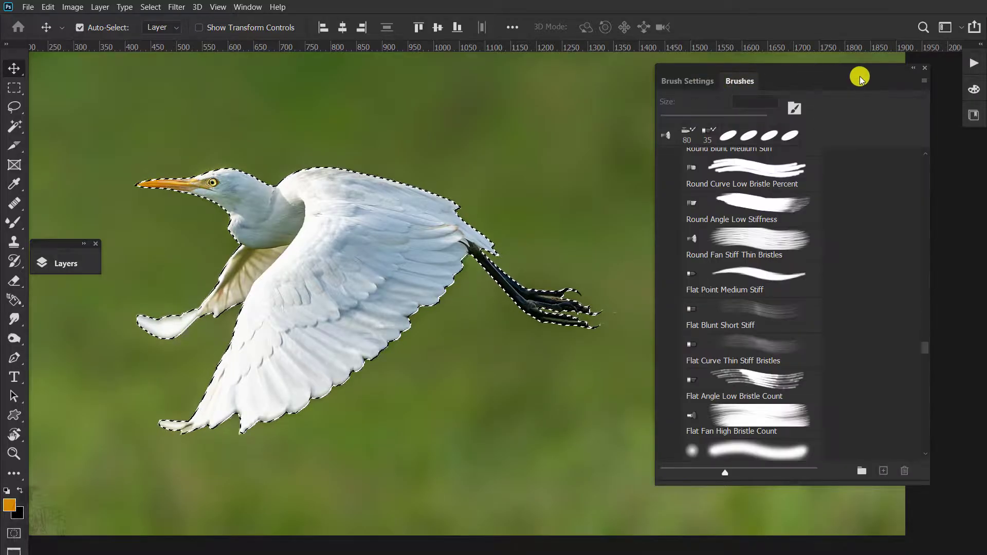
click(924, 81)
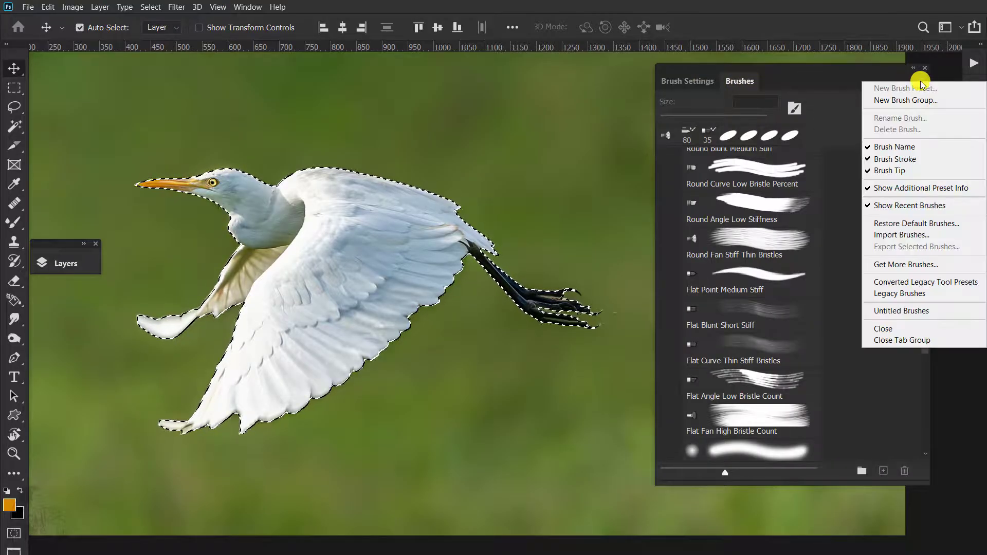
click(696, 82)
click(696, 81)
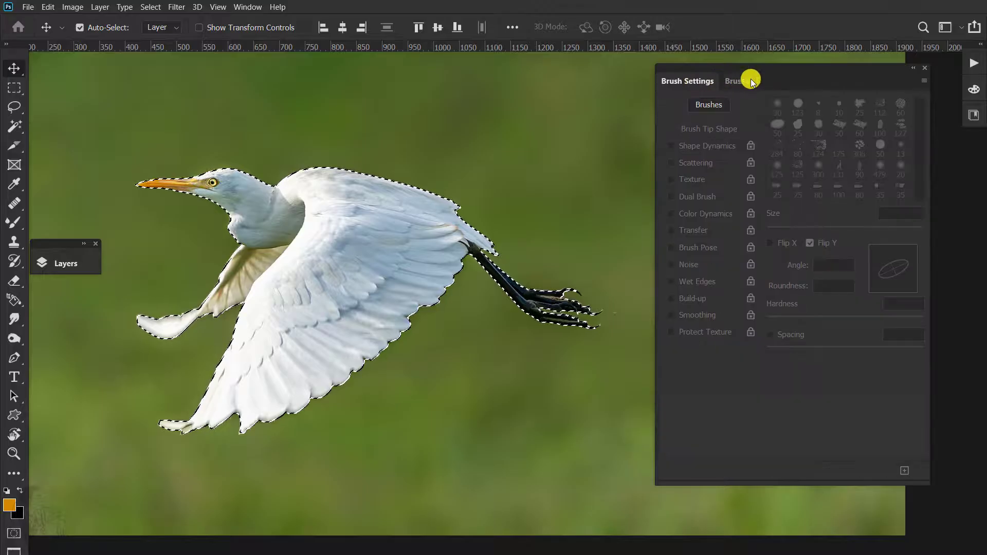
click(924, 81)
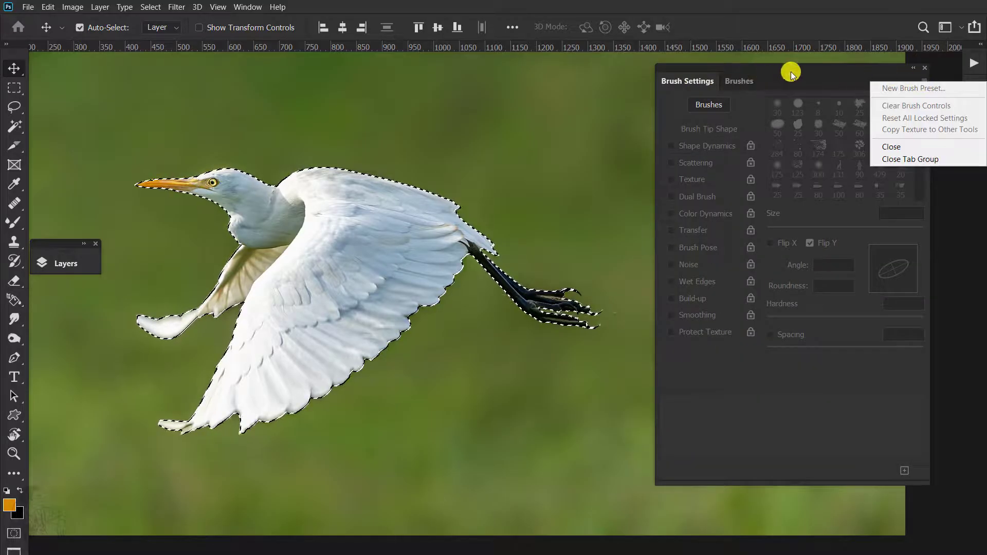
click(790, 74)
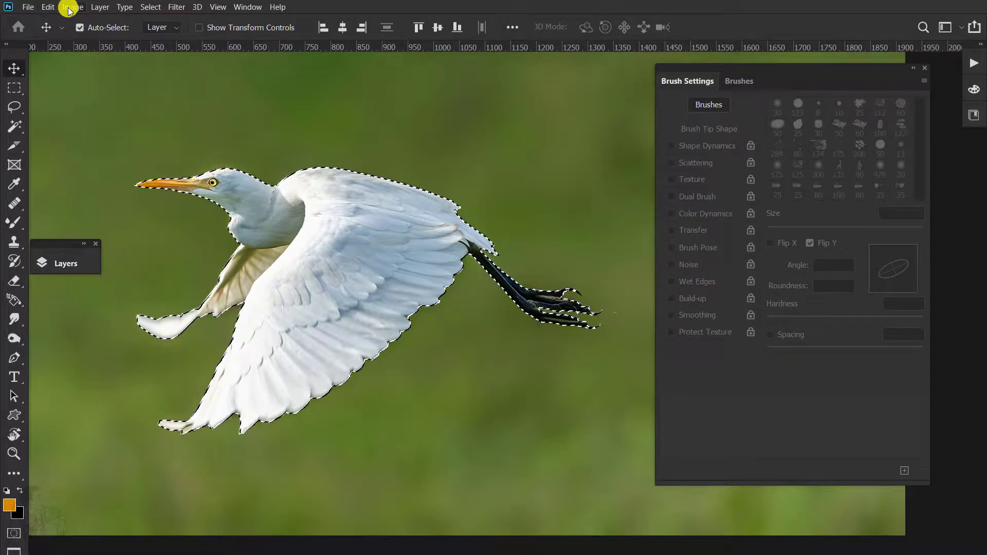
Define a brush preset named 'Con cò' from the selected egret
click(49, 7)
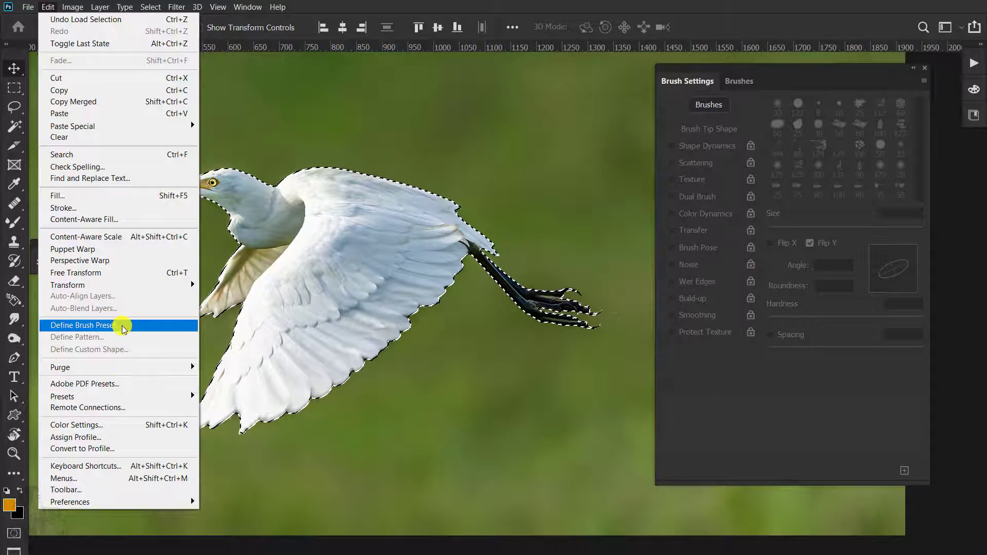
click(84, 325)
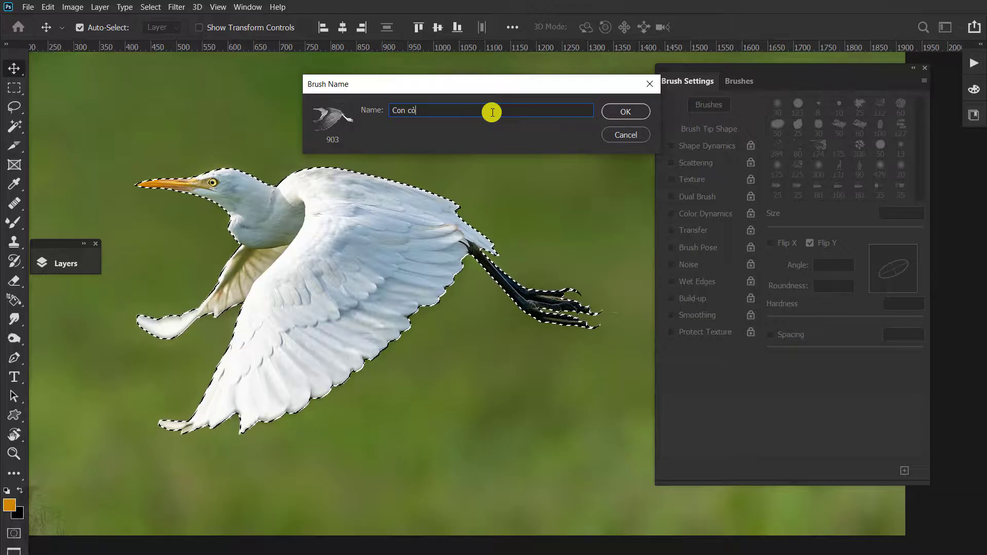
text(Con cò)
key(Return)
Test the egret brush on the blank white document, undoing the first stamp and restamping
key(b)
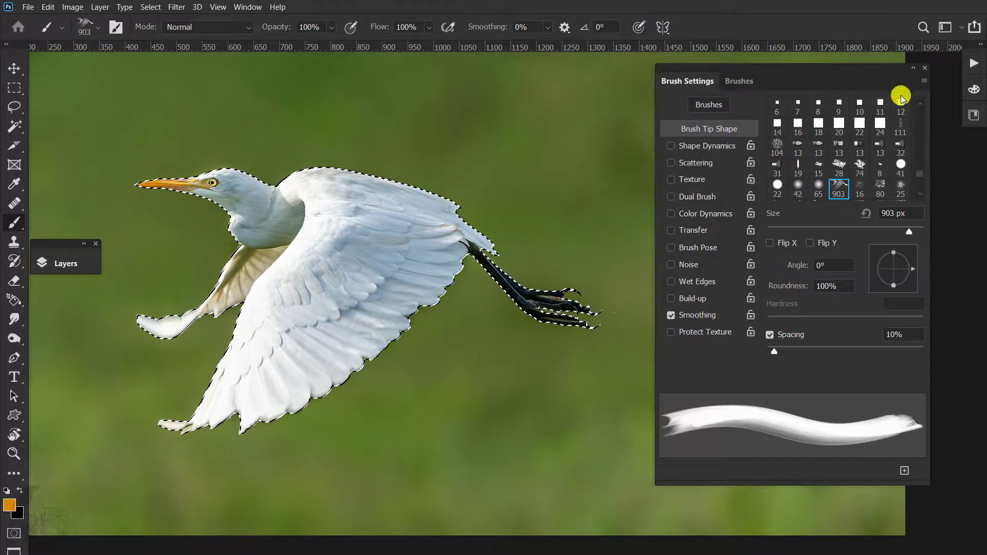
scroll(843, 185, down, 5)
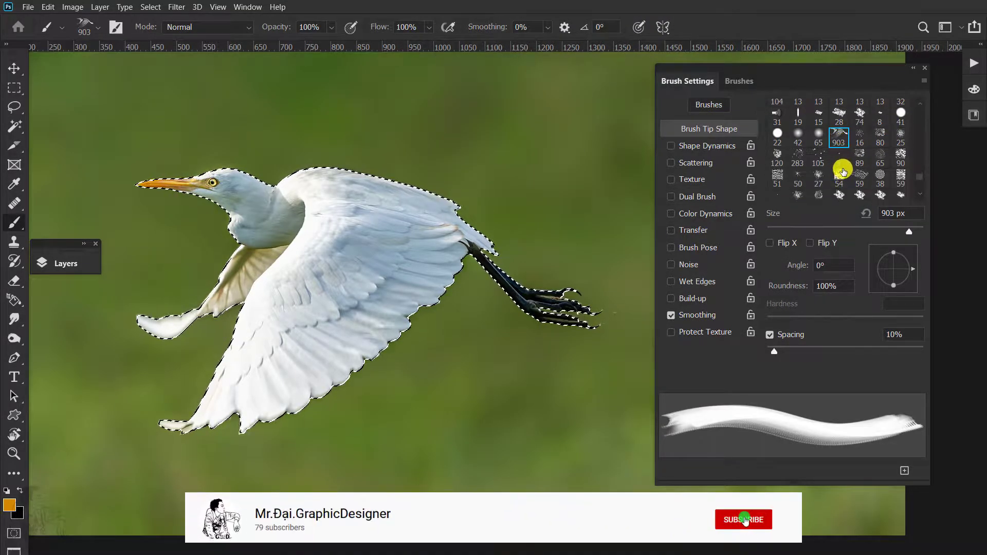
scroll(864, 169, down, 5)
scroll(894, 187, down, 1)
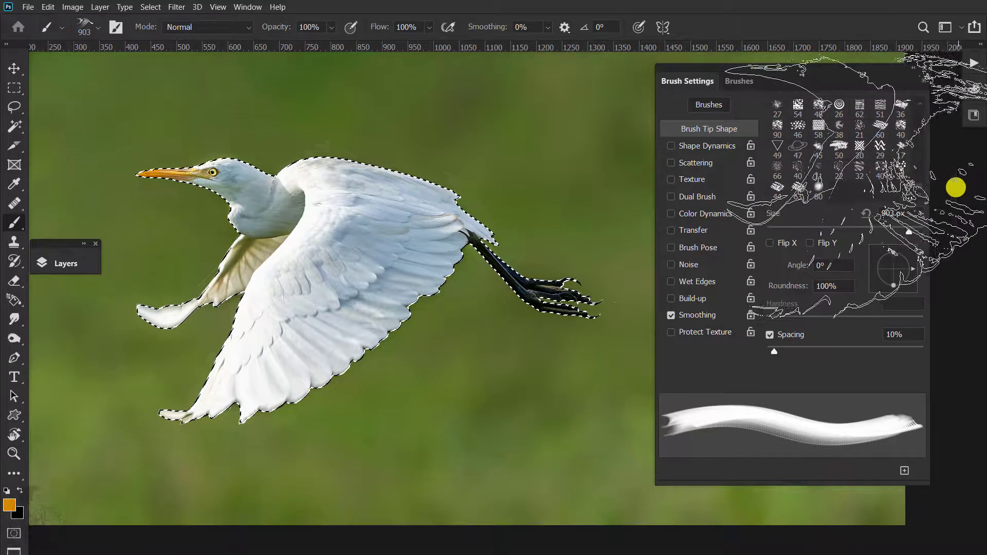
drag(921, 185, 920, 176)
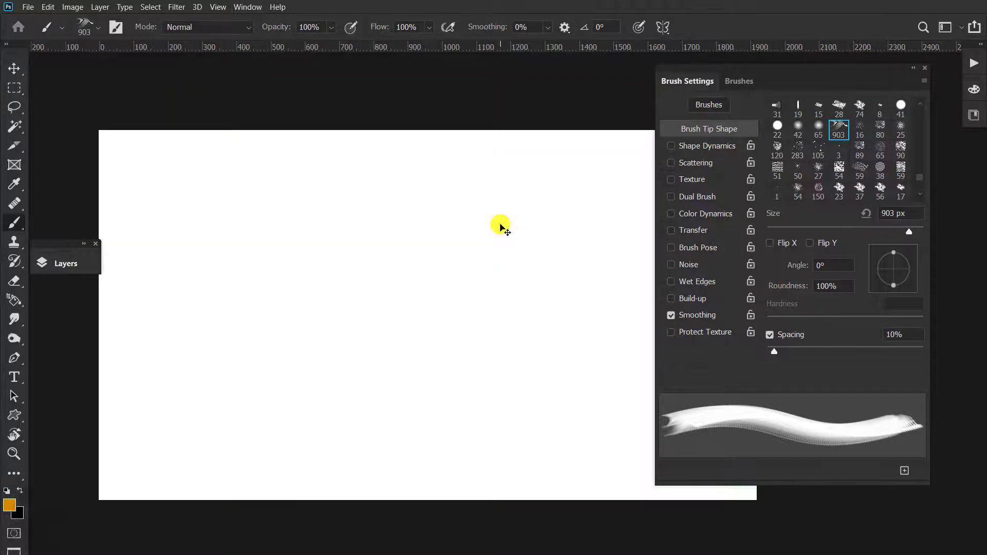
mouse_move(445, 231)
mouse_down()
mouse_move(425, 211)
mouse_move(462, 215)
mouse_up()
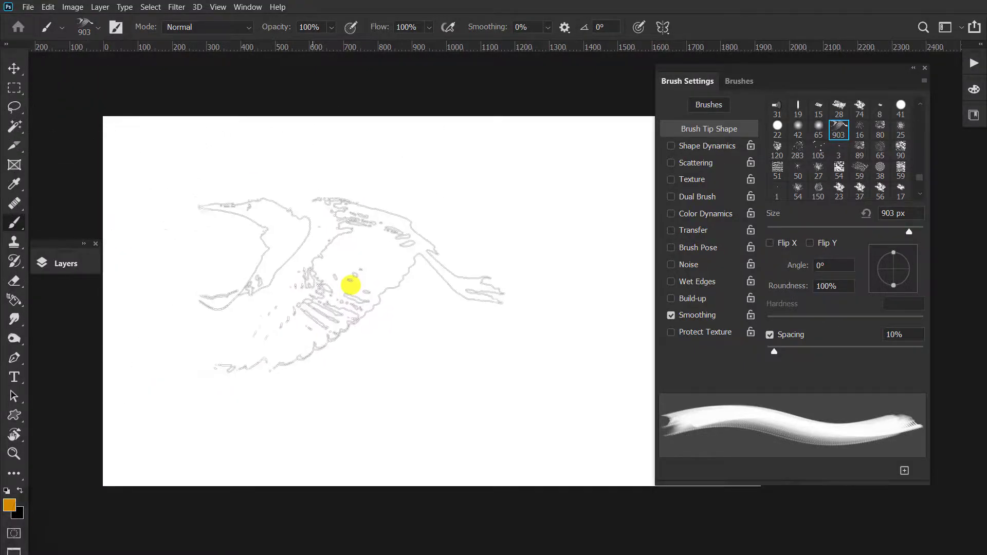
click(353, 282)
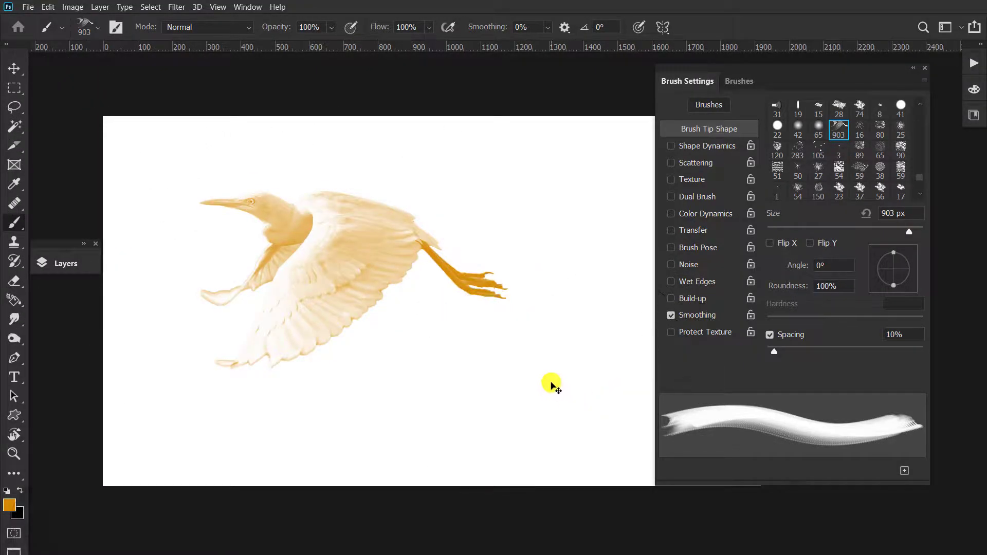
key(ctrl+z)
click(410, 245)
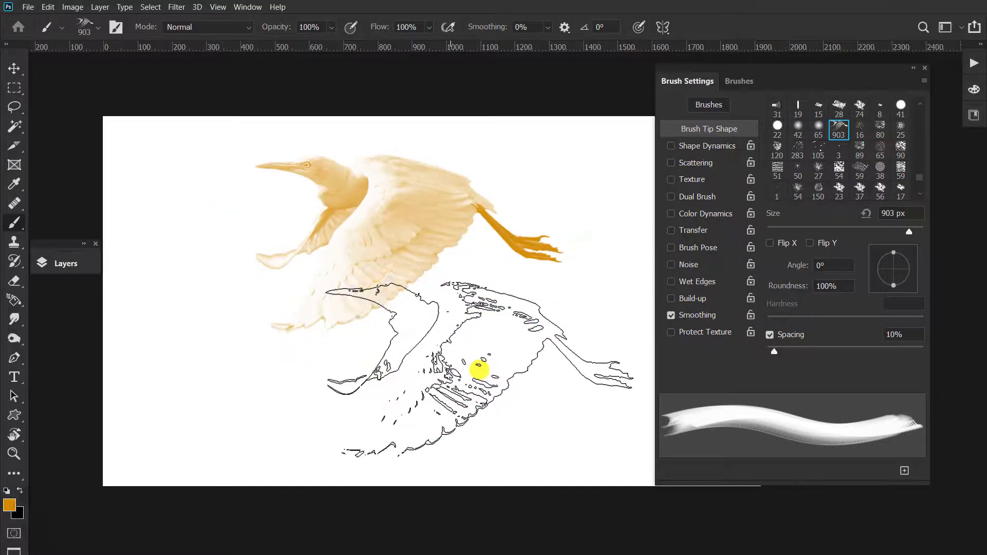
Set the foreground colour to bright blue 088eeb and stamp a blue egret at the left
click(9, 506)
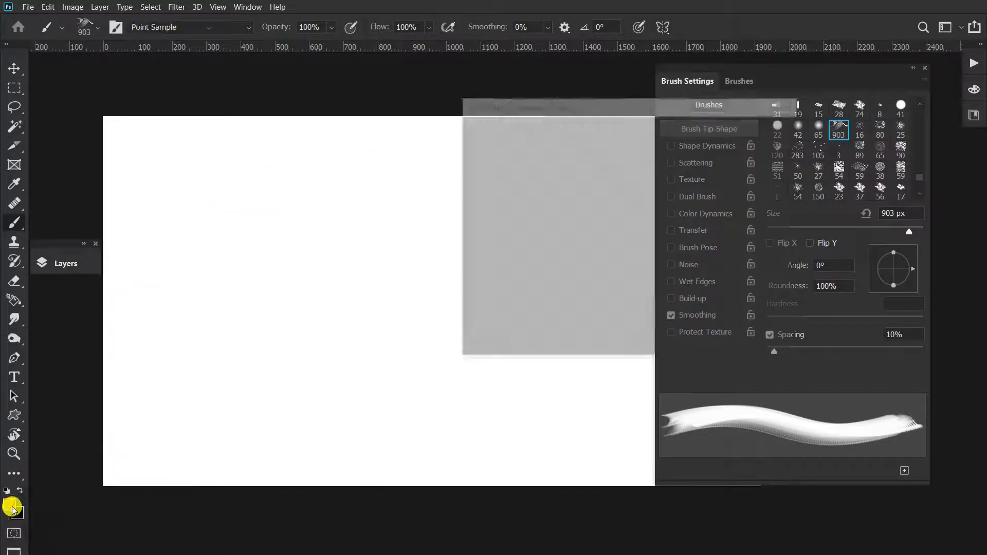
mouse_move(641, 184)
mouse_down()
mouse_move(646, 212)
mouse_move(645, 202)
mouse_up()
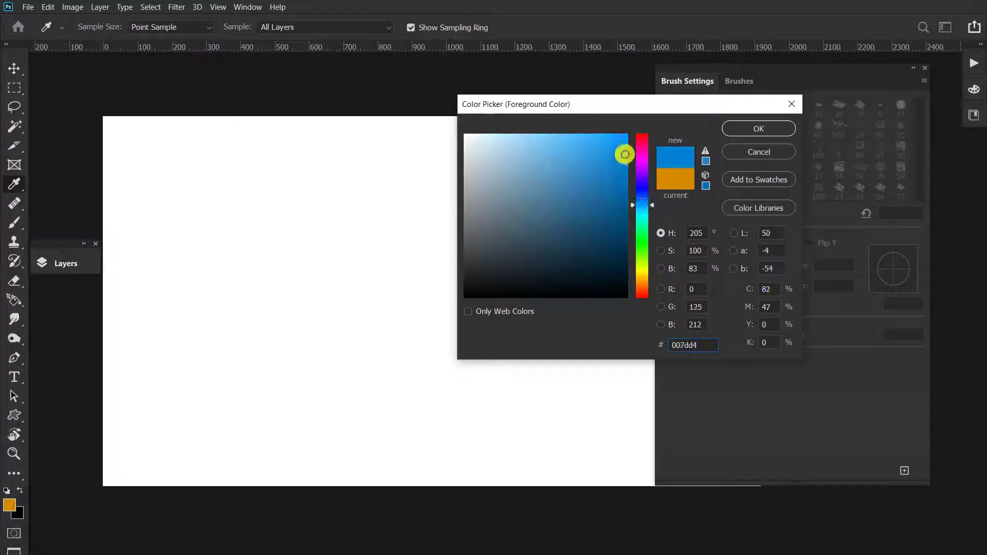
click(622, 147)
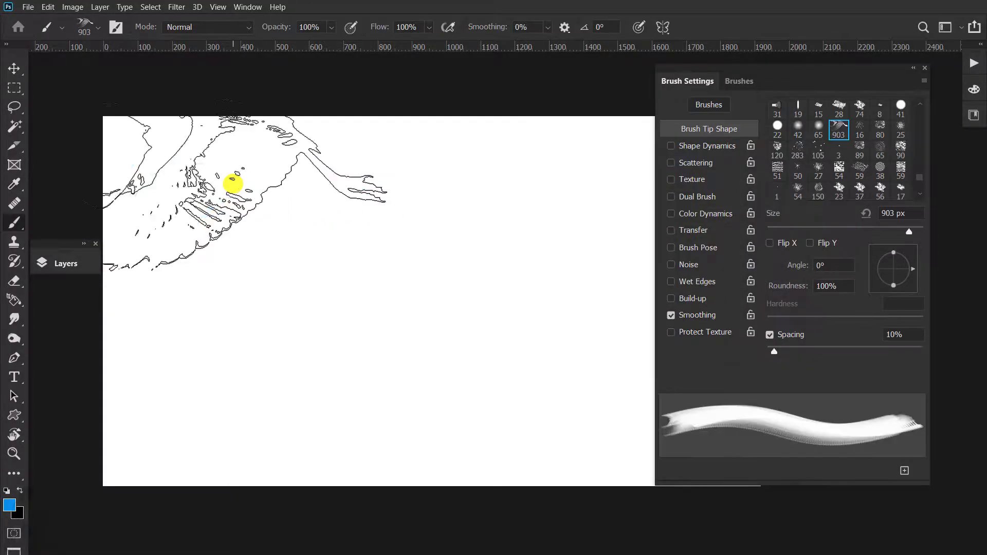
key(ctrl+z)
click(282, 252)
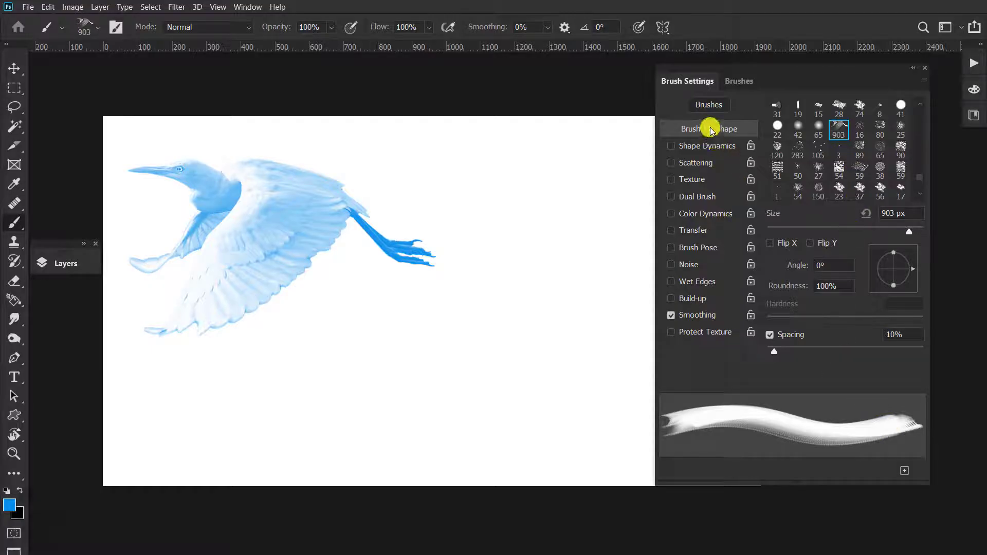
Shrink the egret brush to 313 px with 66% roundness, stamping test egrets
mouse_move(909, 234)
mouse_down()
mouse_move(788, 229)
mouse_move(889, 230)
mouse_up()
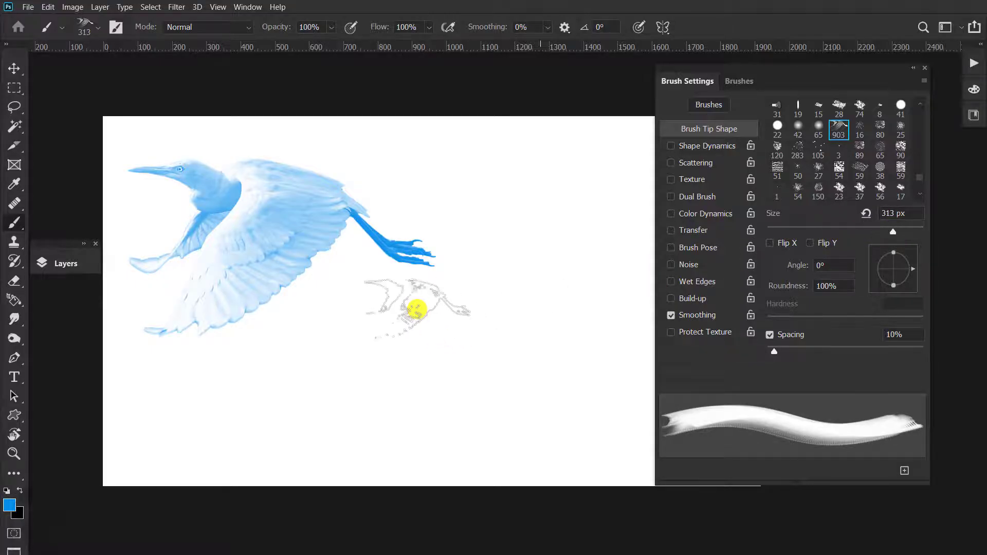
click(378, 339)
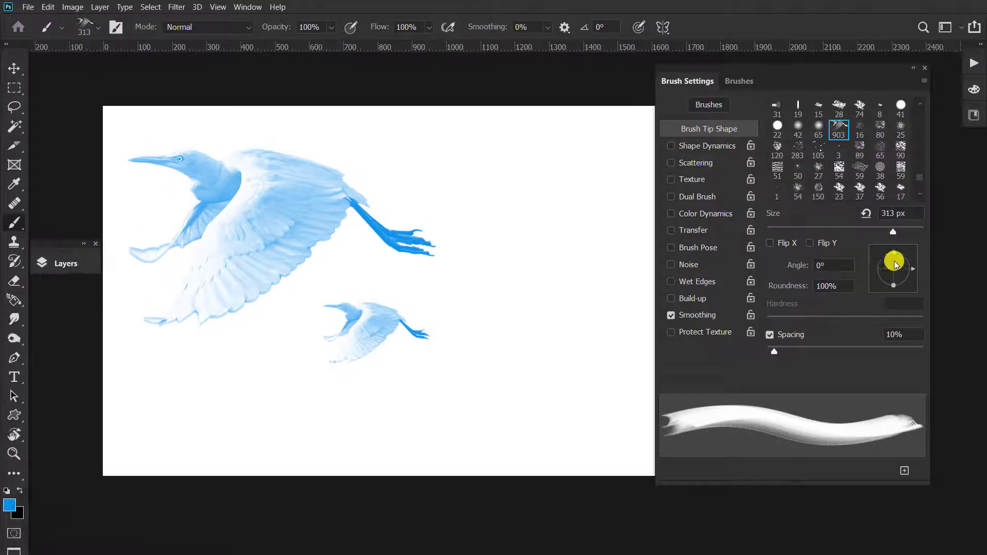
mouse_move(893, 252)
mouse_down()
mouse_move(893, 267)
mouse_move(894, 258)
mouse_up()
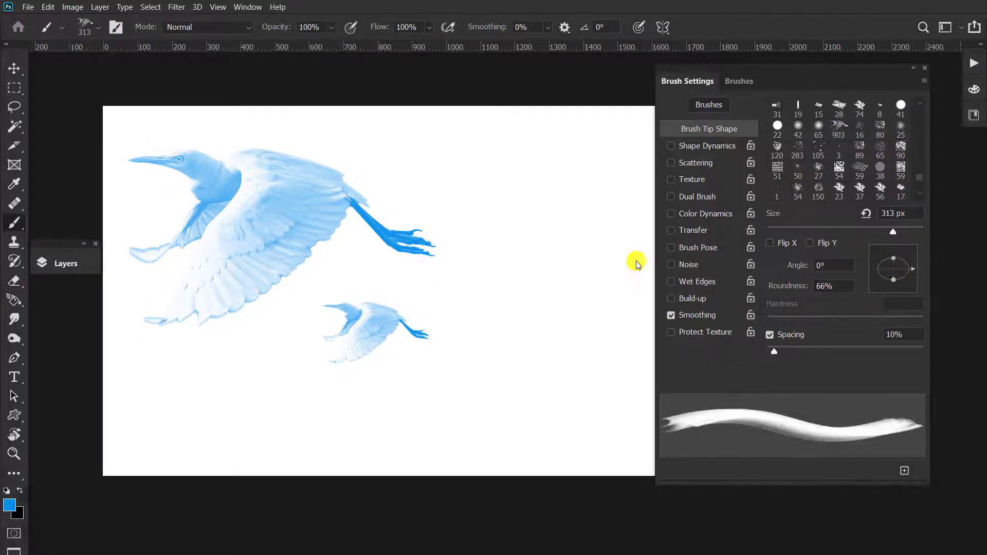
click(545, 231)
drag(545, 231, 593, 172)
Stamp and paint more test egrets across the canvas, then select all and delete them
click(570, 360)
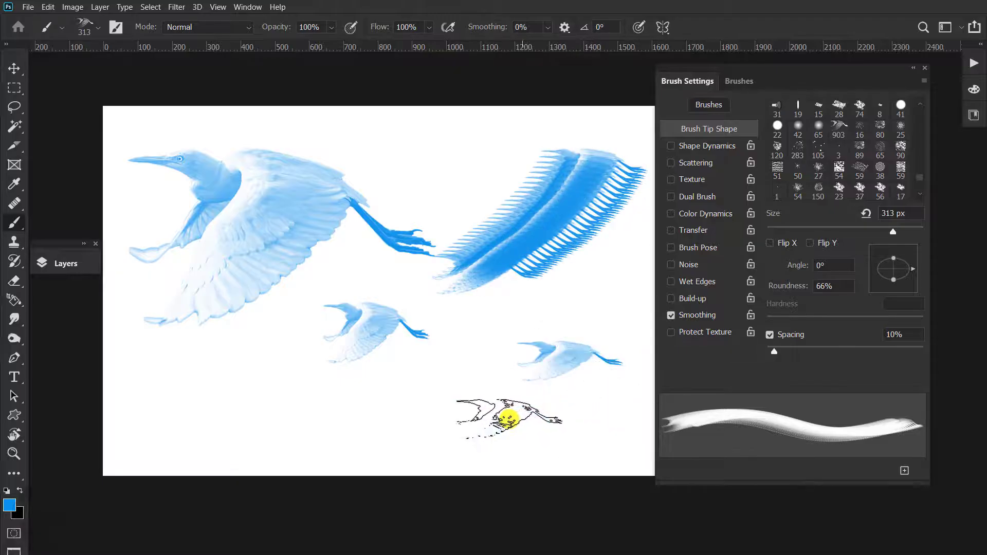
click(499, 419)
click(350, 416)
drag(220, 396, 270, 360)
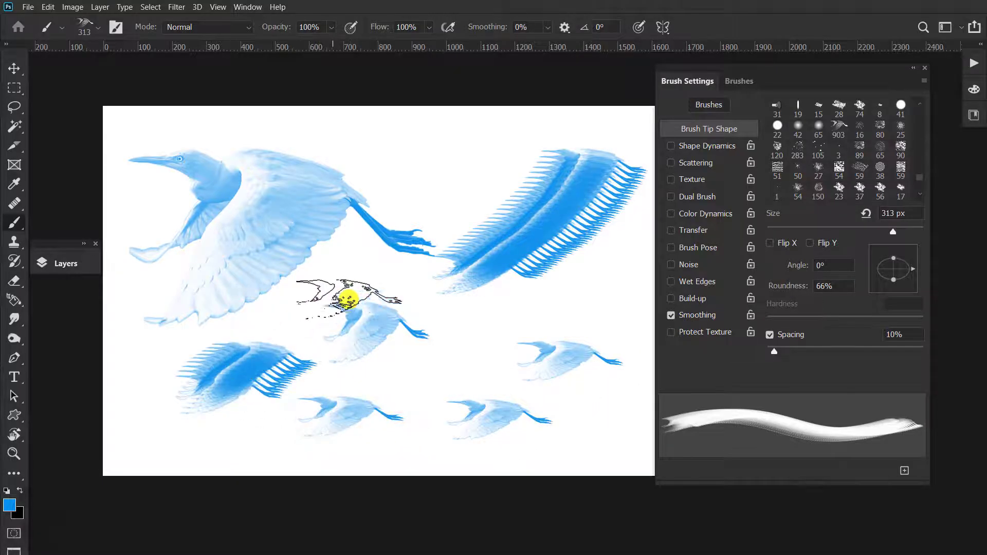
drag(329, 293, 463, 210)
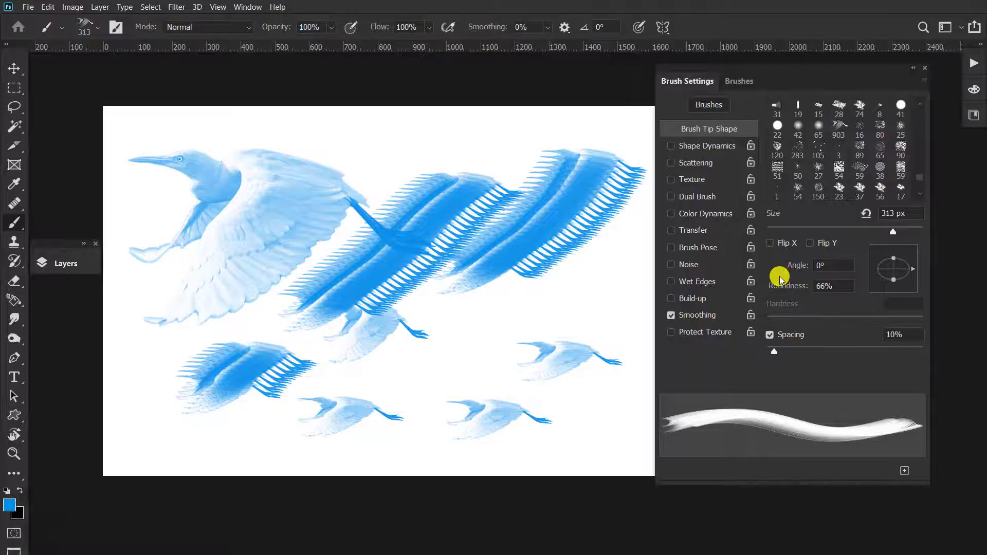
key(ctrl+a)
key(Delete)
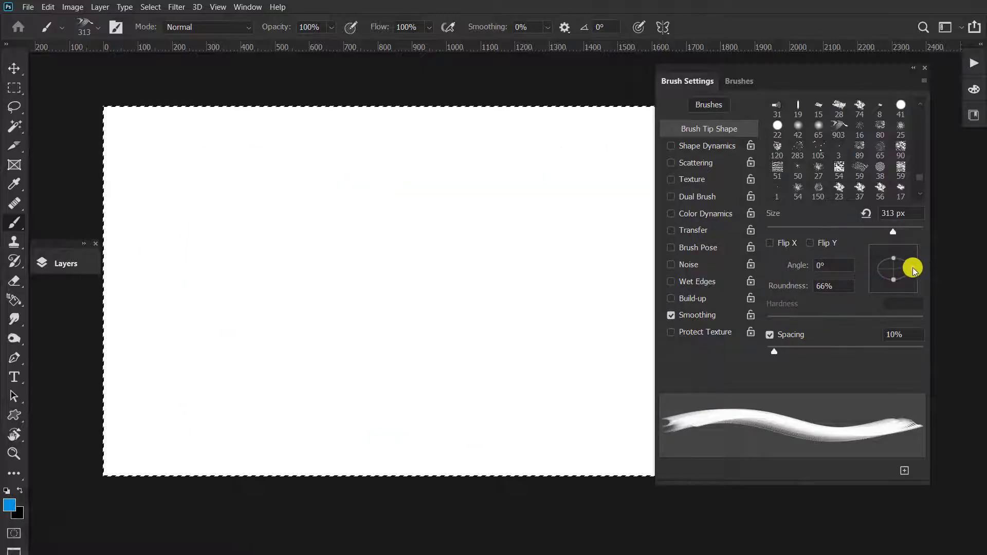
Tilt the brush tip to 52° and test it with diagonal egret stamps, then undo them
mouse_move(913, 268)
mouse_down()
mouse_move(893, 249)
mouse_move(904, 253)
mouse_up()
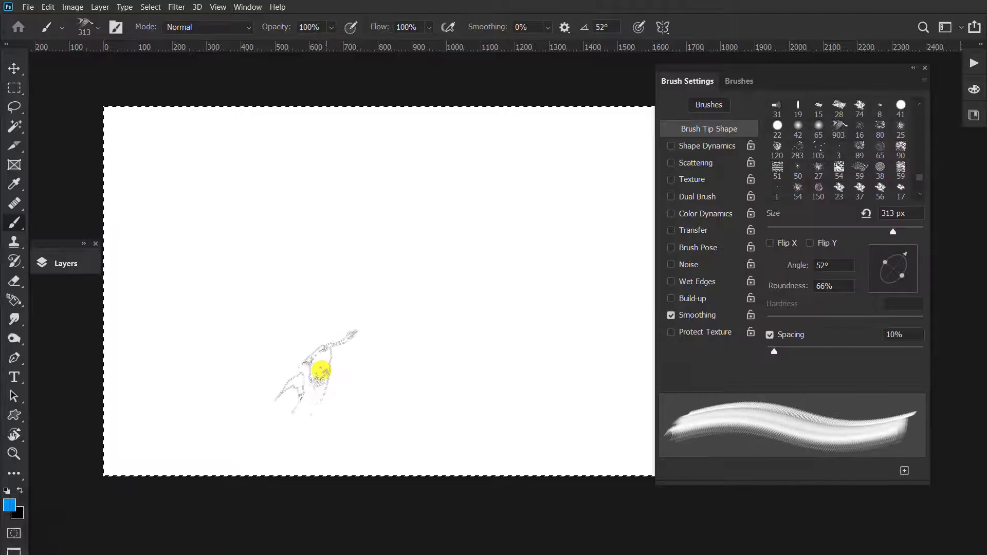
mouse_move(322, 370)
mouse_down()
mouse_move(374, 275)
mouse_move(470, 176)
mouse_up()
key(ctrl+z)
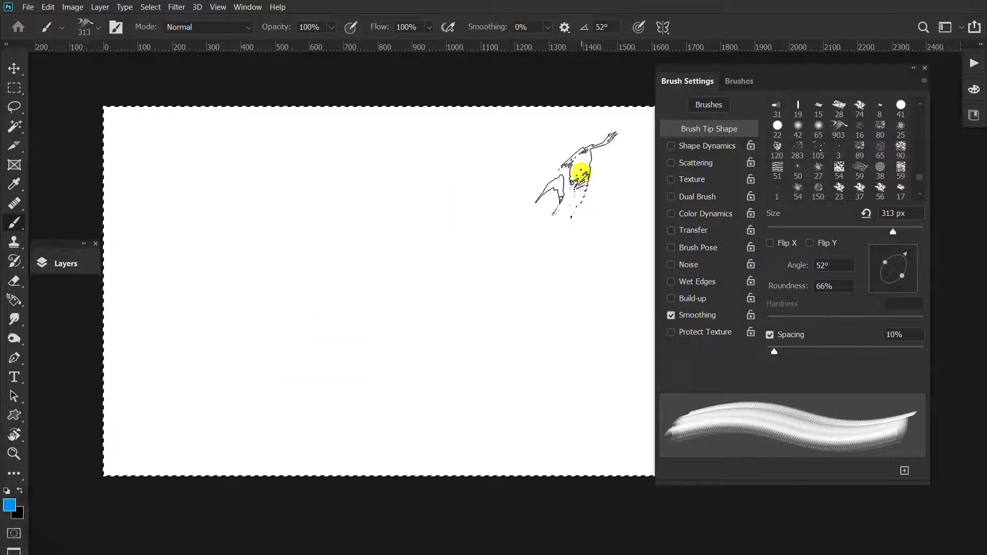
click(580, 172)
click(482, 263)
click(388, 319)
click(321, 363)
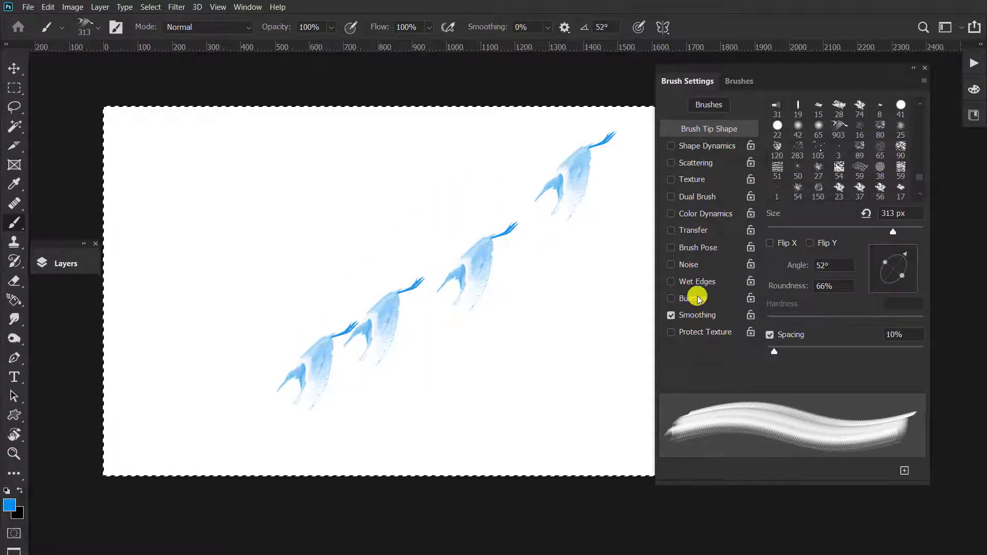
key(ctrl+z)
key(ctrl+z)
key(ctrl+z)
key(ctrl+z)
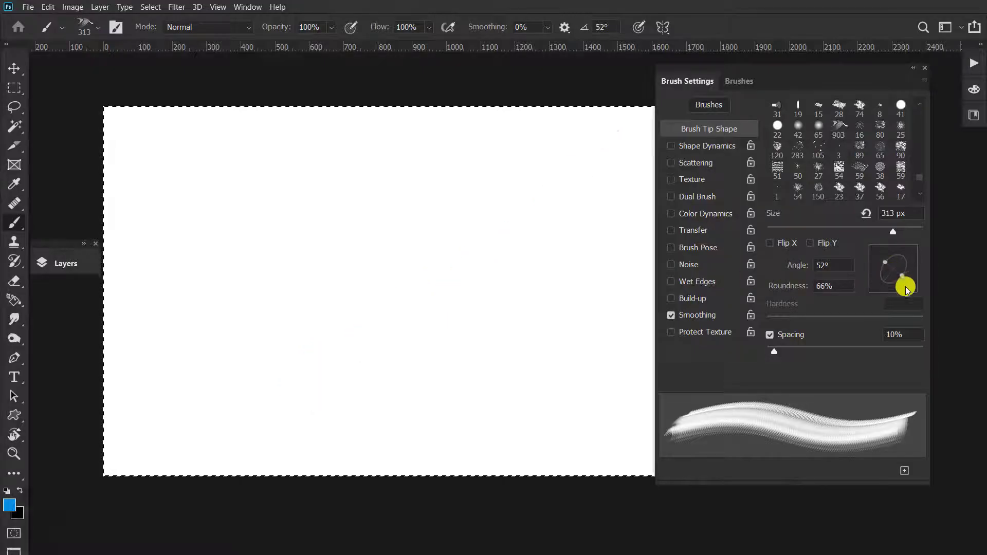
Set the brush spacing to 126%, undoing each test stroke of egrets
drag(772, 354, 897, 351)
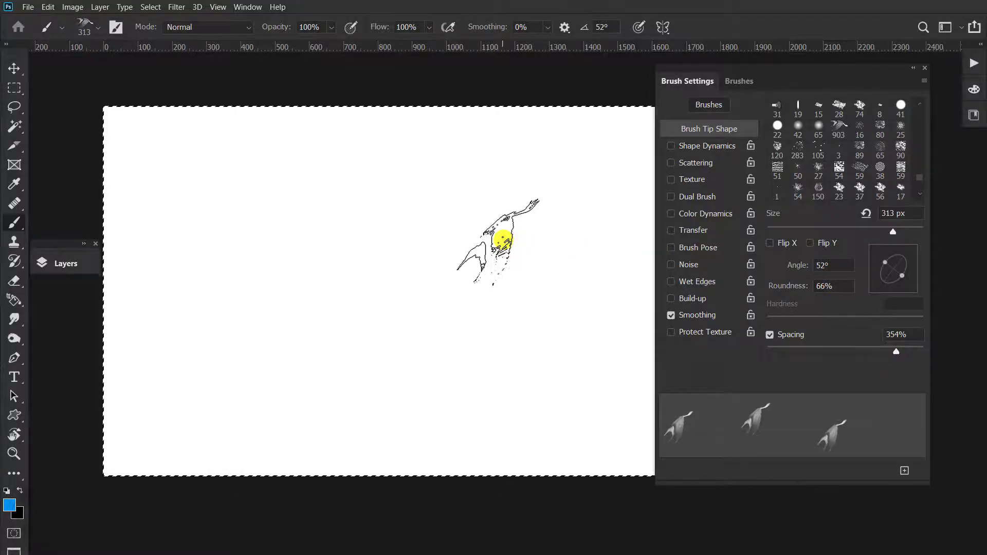
mouse_move(553, 197)
mouse_down()
mouse_move(486, 261)
mouse_move(327, 350)
mouse_up()
click(792, 335)
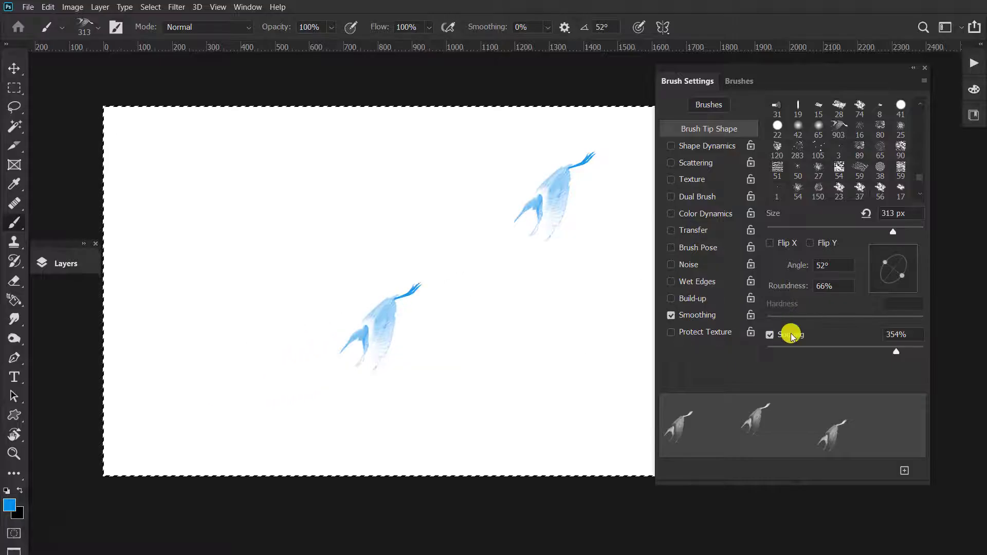
drag(890, 354, 855, 353)
key(ctrl+z)
mouse_move(564, 159)
mouse_down()
mouse_move(375, 276)
mouse_move(242, 341)
mouse_up()
key(ctrl+z)
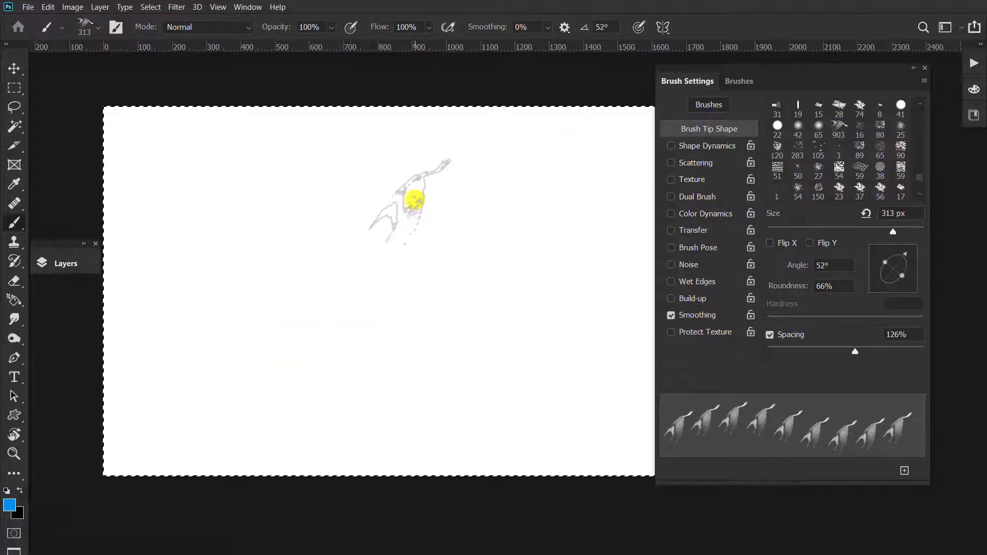
Try different brush tip angles with test egret strokes, deleting each test
drag(905, 257, 875, 268)
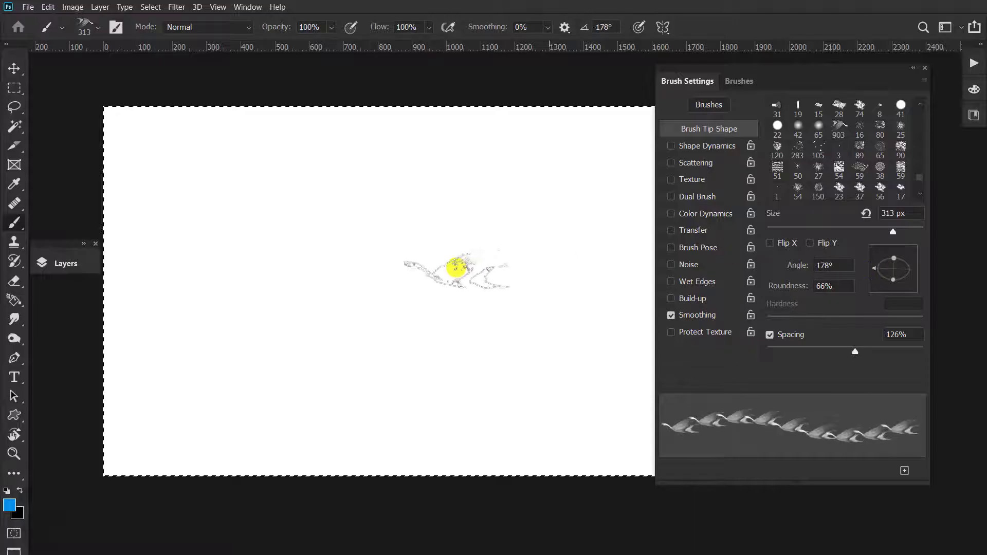
mouse_move(252, 285)
mouse_down()
mouse_move(243, 282)
mouse_move(381, 226)
mouse_move(506, 191)
mouse_up()
click(703, 181)
key(Delete)
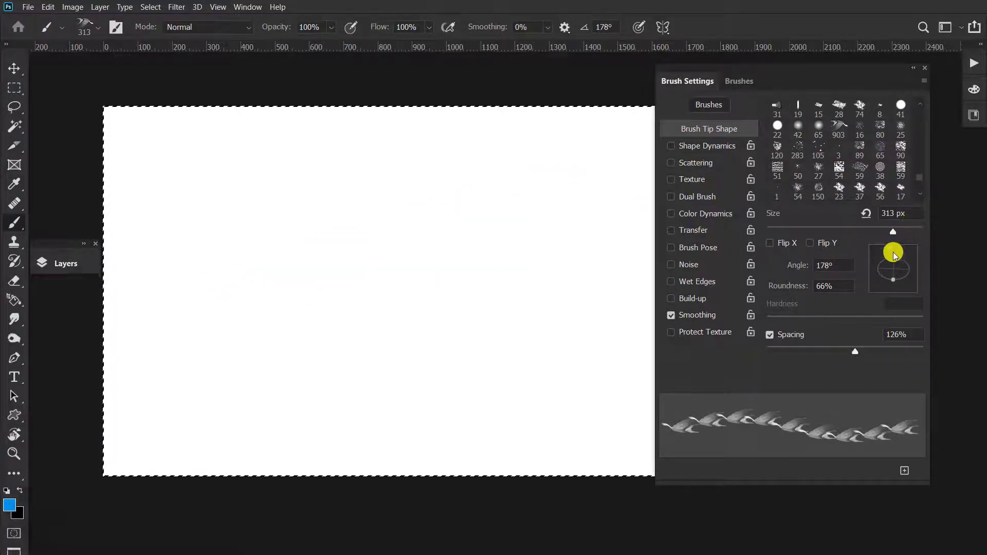
drag(908, 267, 908, 264)
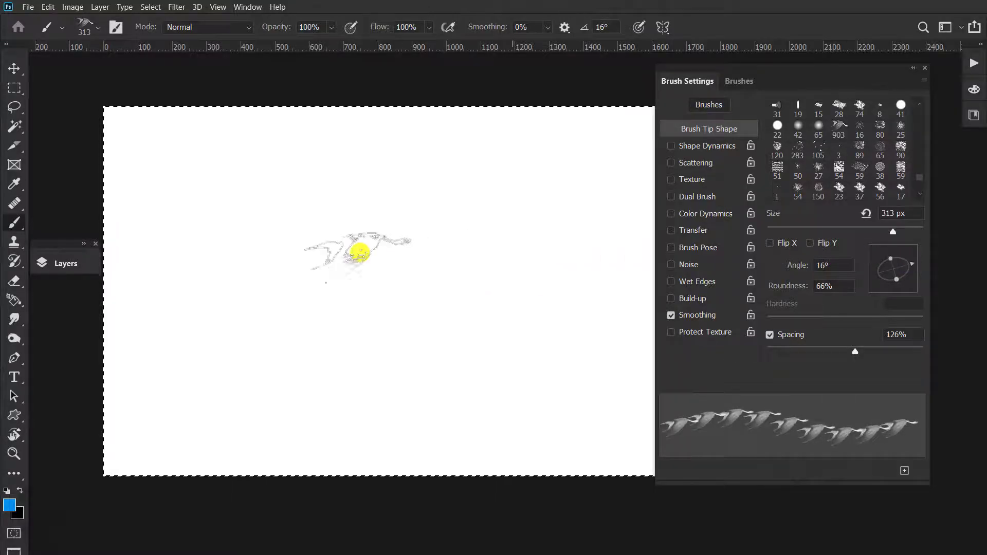
click(237, 300)
mouse_move(320, 277)
mouse_down()
mouse_move(502, 220)
mouse_move(599, 205)
mouse_up()
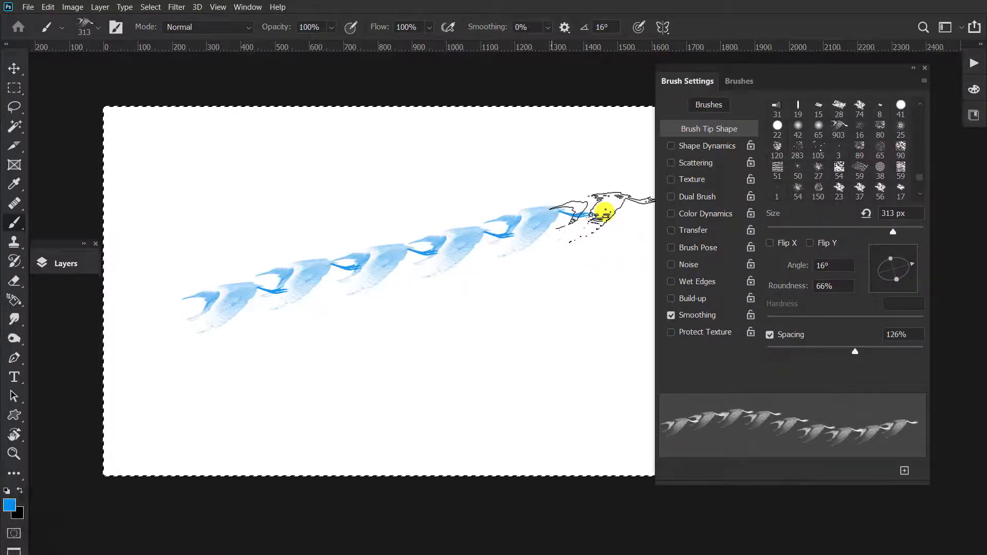
key(Delete)
Set spacing to 196% and stamp the flock of seven blue egrets, retilting the tip midway
drag(848, 353, 882, 345)
mouse_move(249, 290)
mouse_down()
mouse_move(606, 200)
mouse_move(622, 236)
mouse_up()
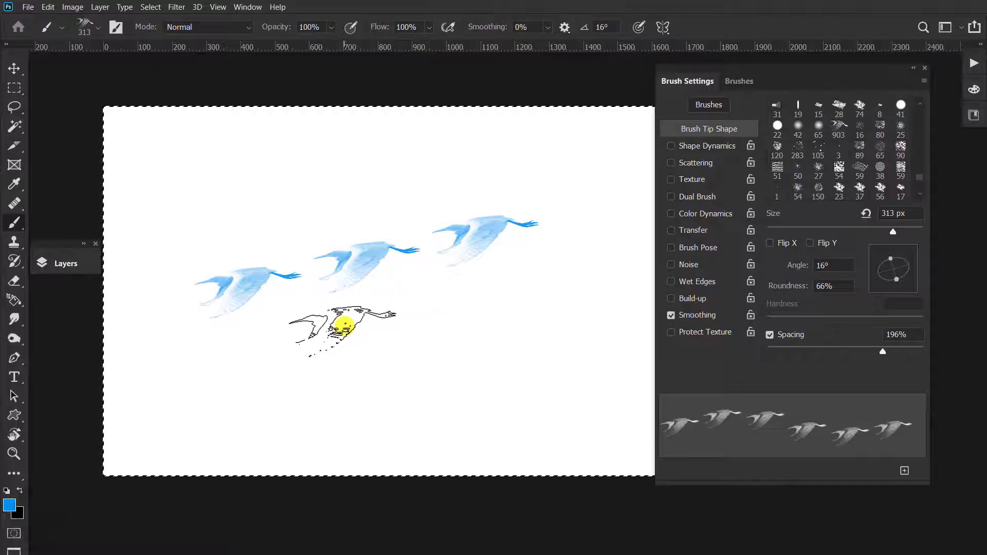
click(367, 338)
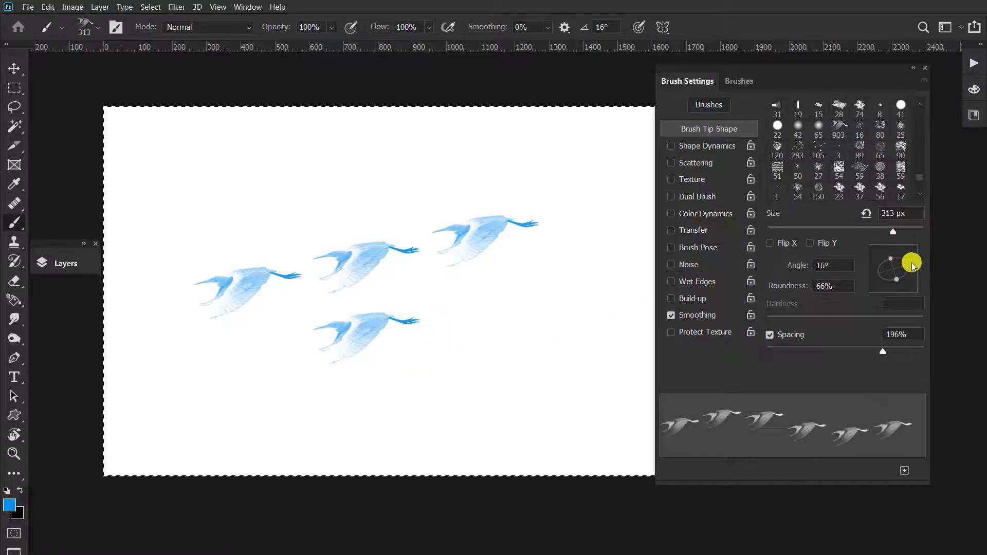
mouse_move(912, 266)
mouse_down()
mouse_move(908, 282)
mouse_move(909, 273)
mouse_up()
click(501, 311)
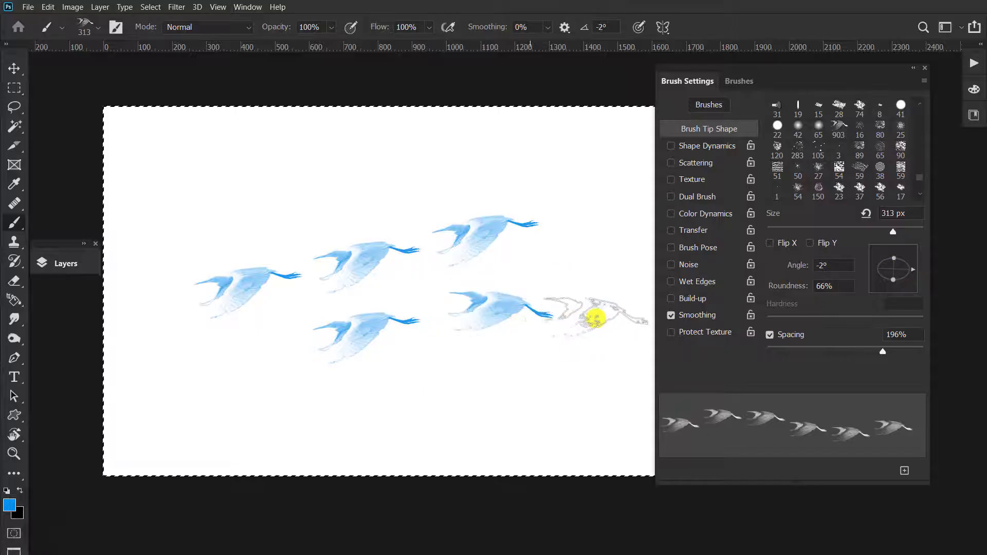
click(253, 180)
click(390, 172)
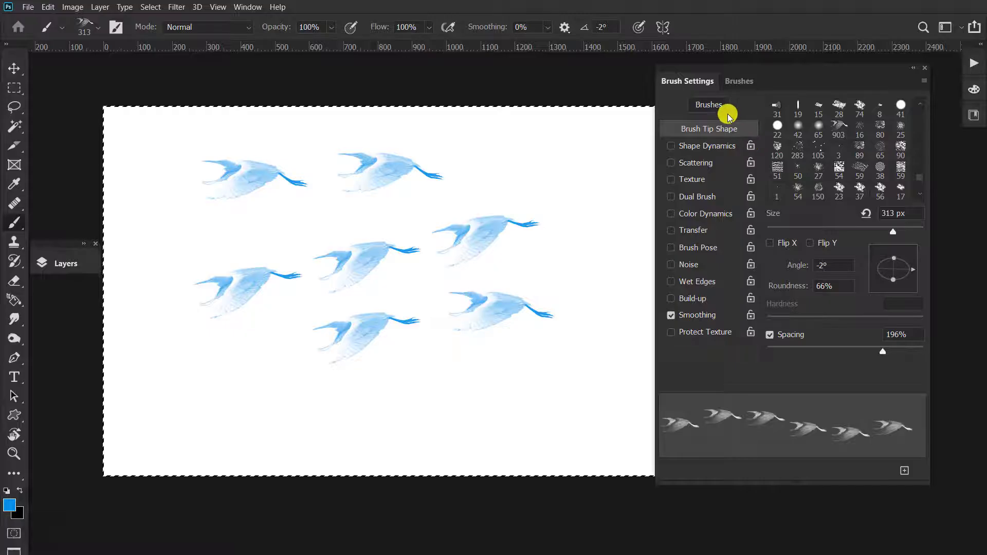
Save the current egret brush as a new brush preset named 'Con cò 743'
click(923, 81)
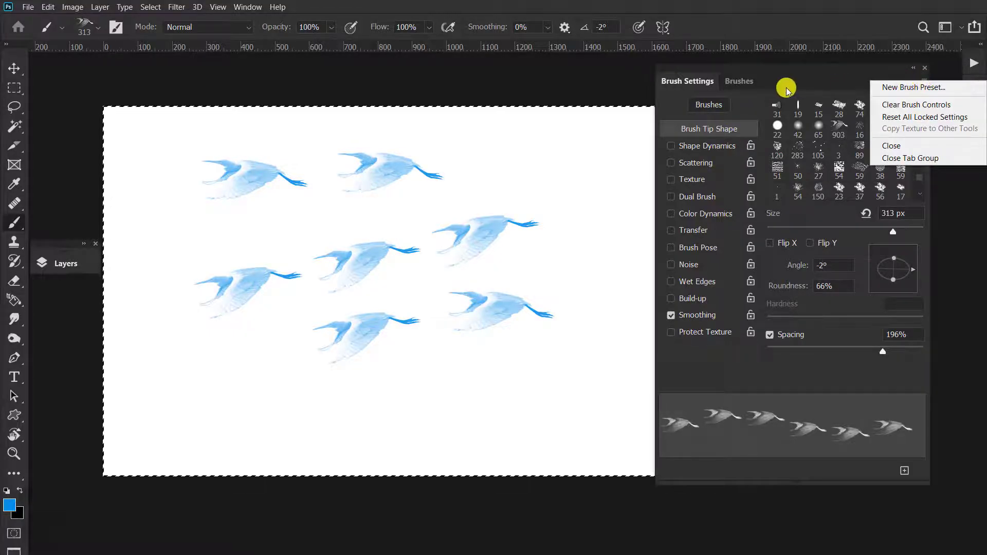
click(913, 88)
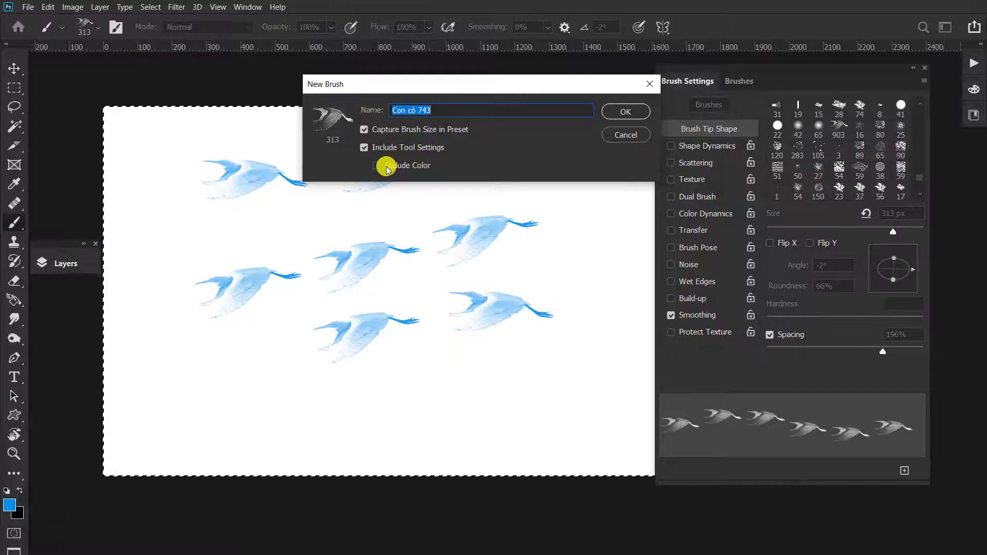
drag(526, 90, 447, 251)
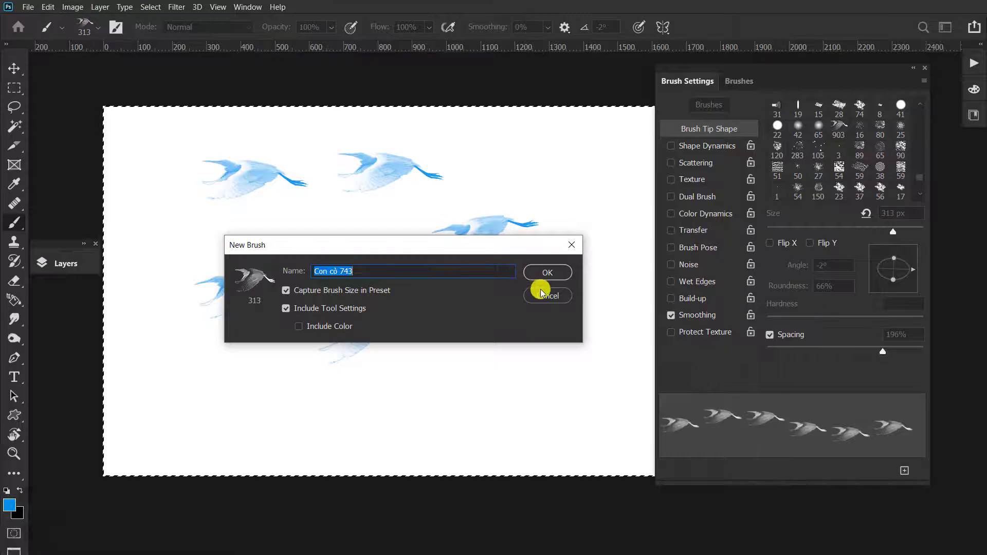
click(539, 274)
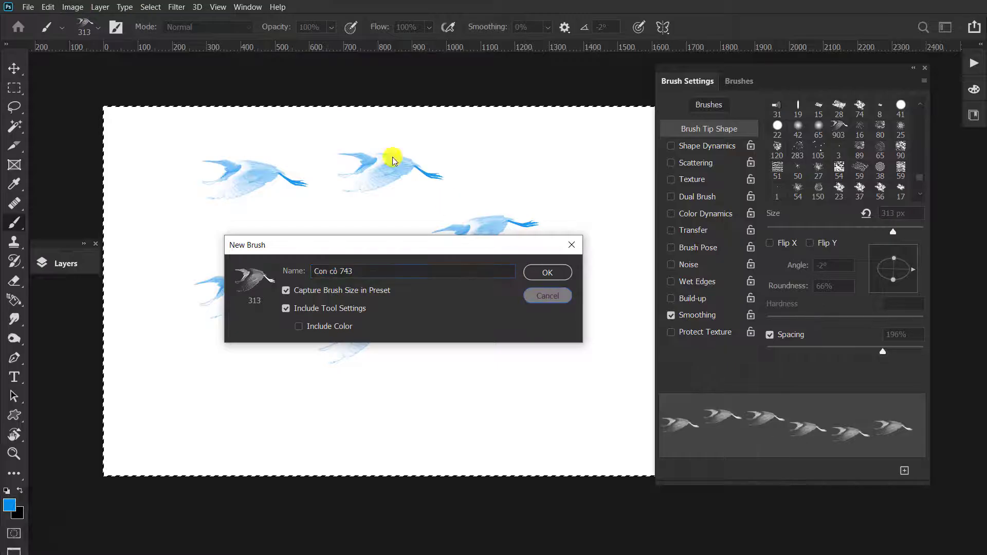
click(47, 8)
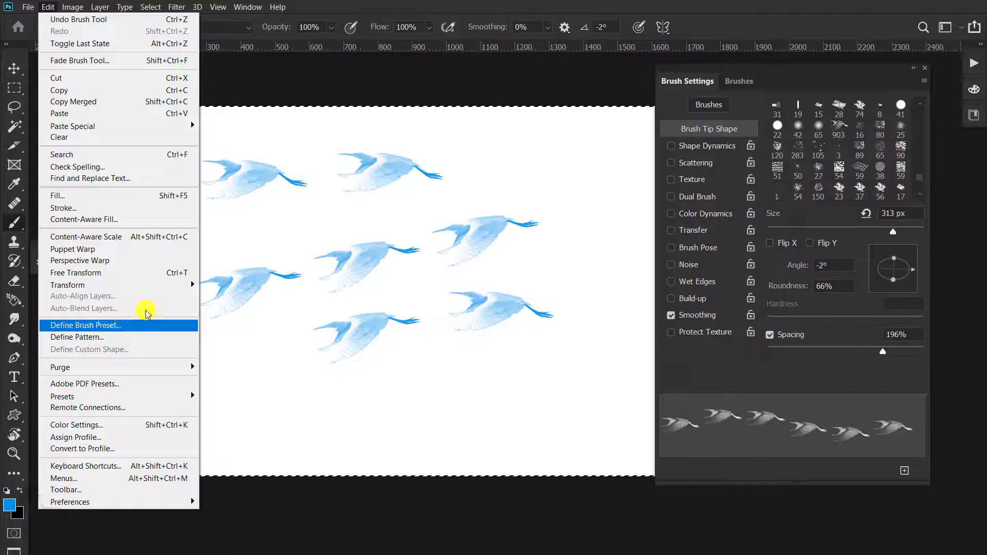
click(447, 9)
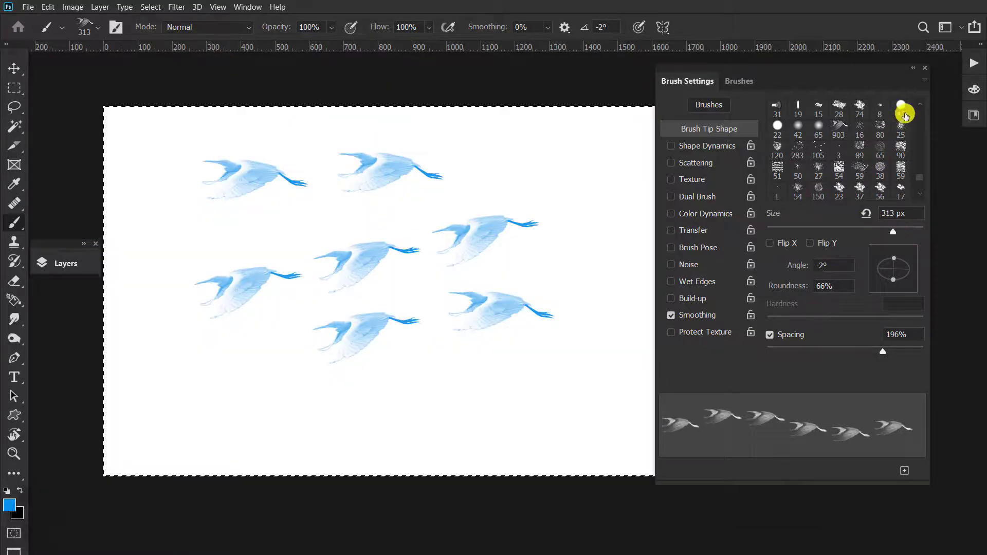
Create another egret brush preset with the Create new brush icon and confirm it
click(920, 81)
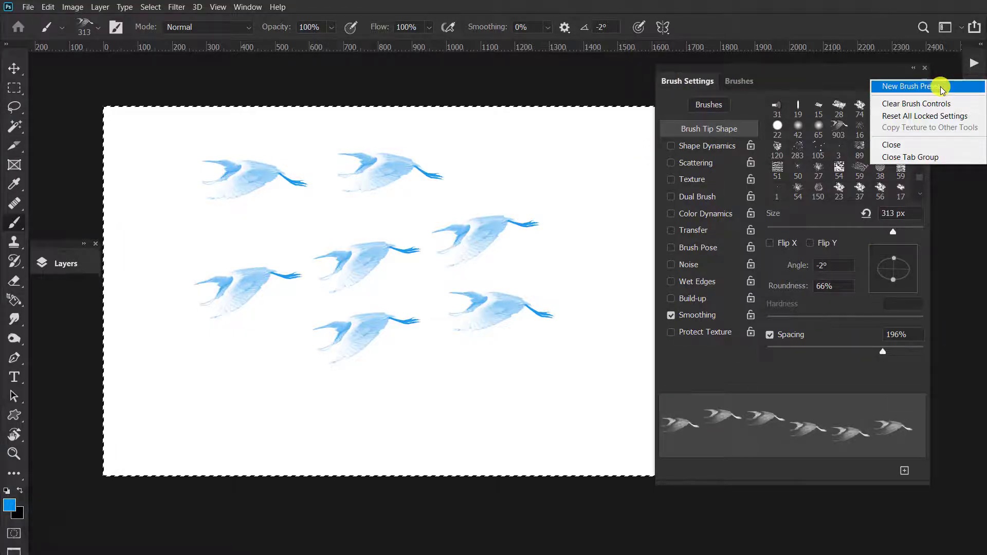
click(848, 375)
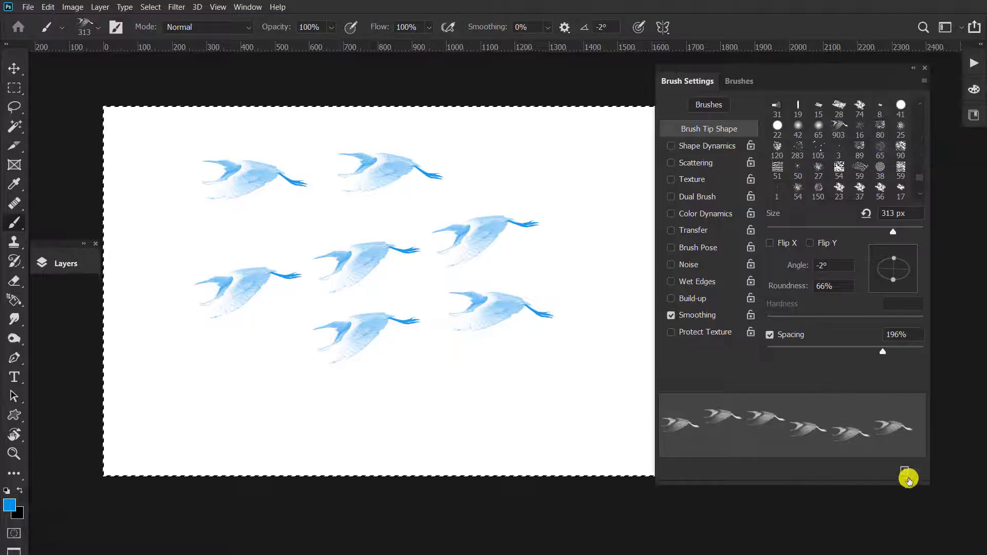
click(906, 474)
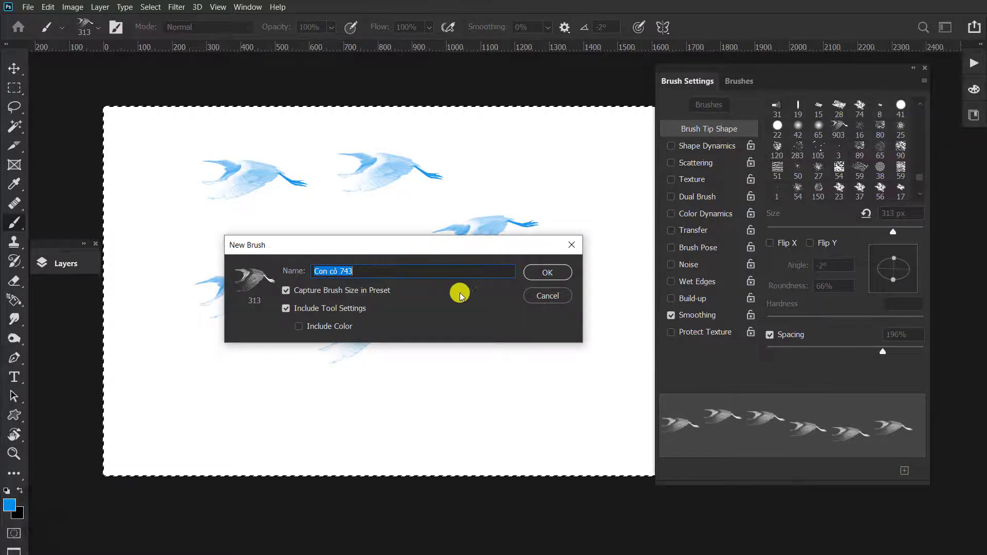
click(565, 273)
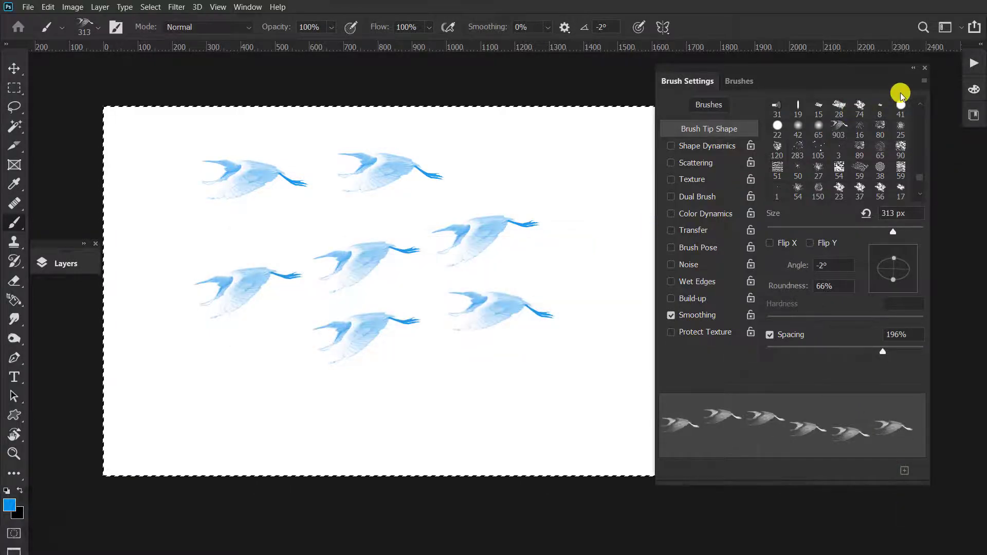
Check the new preset in the Brushes list, then reopen the New Brush Preset dialog
click(924, 81)
click(745, 84)
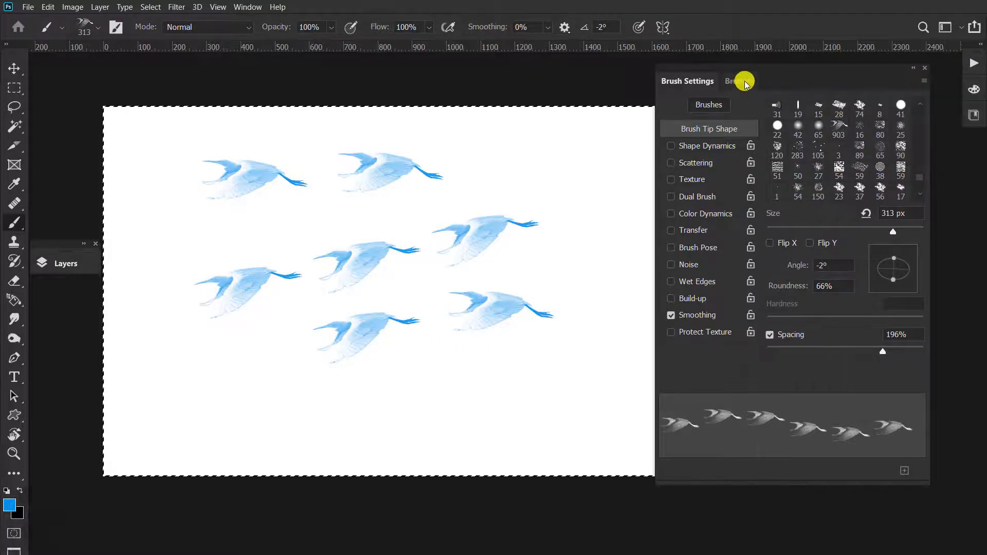
click(743, 81)
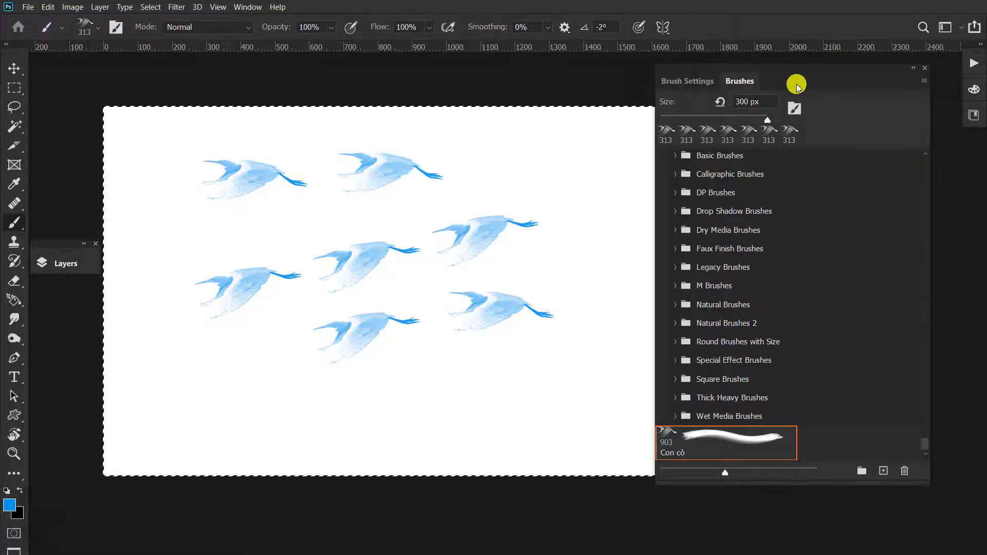
click(691, 84)
click(923, 81)
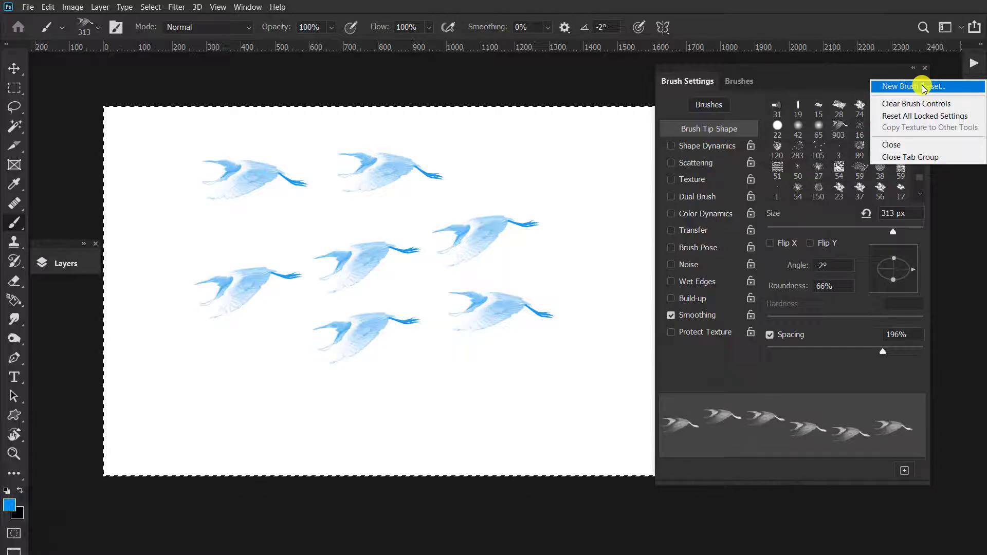
click(921, 87)
mouse_move(505, 260)
mouse_down()
mouse_move(552, 329)
mouse_move(535, 312)
mouse_up()
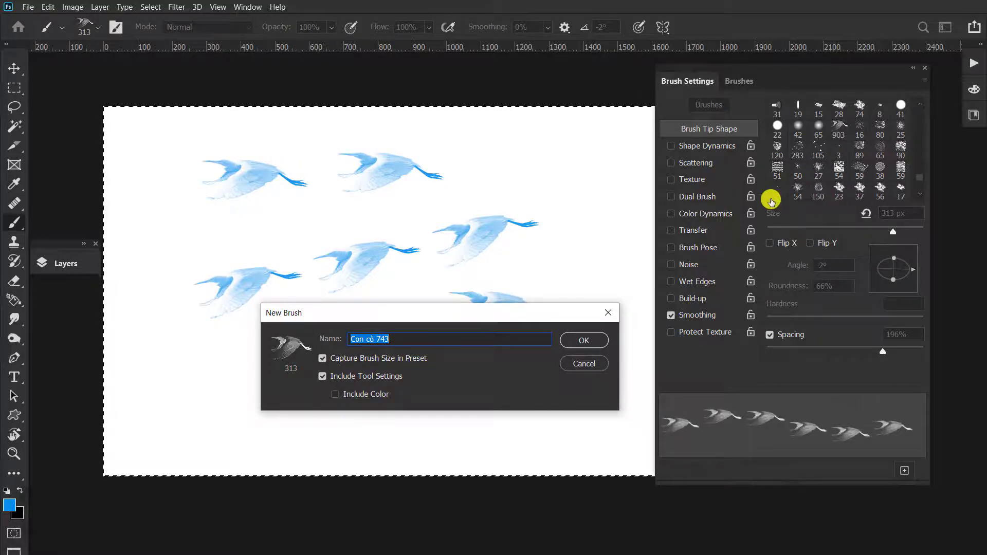
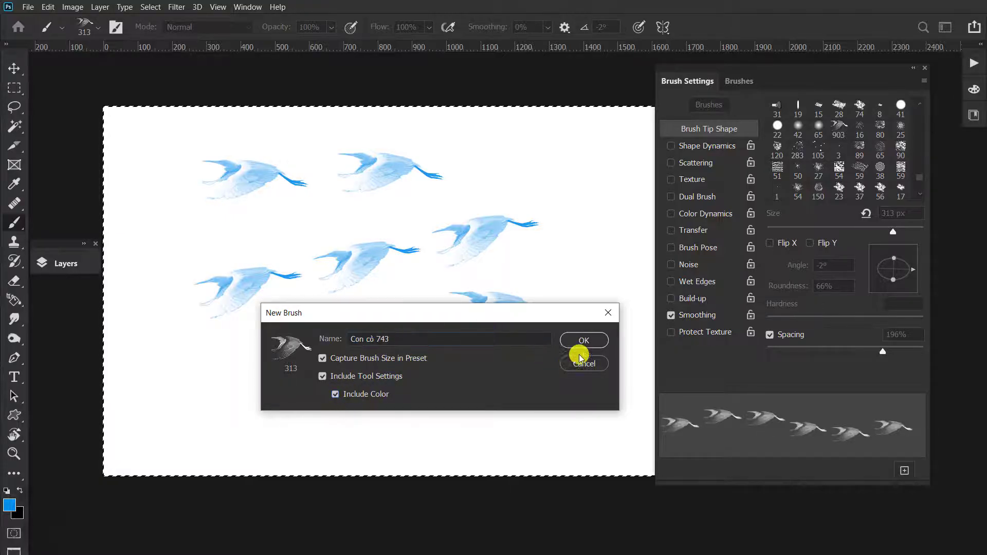
Save the 313 px crane brush as preset 'Con cò 743', keeping its size, tool settings and colour
click(592, 343)
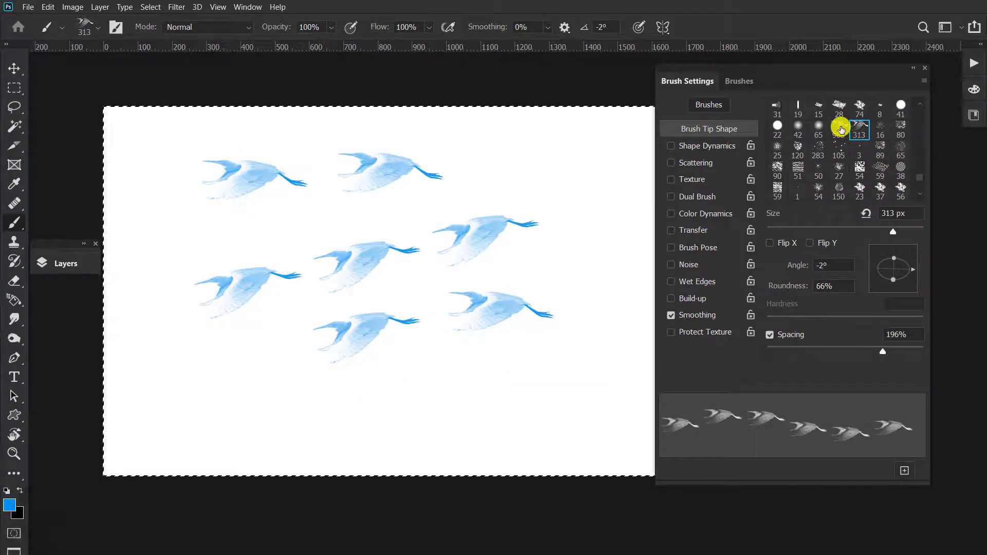
Clear the canvas and stamp a large blue crane with the 903 preset shrunk to 700 px
click(839, 128)
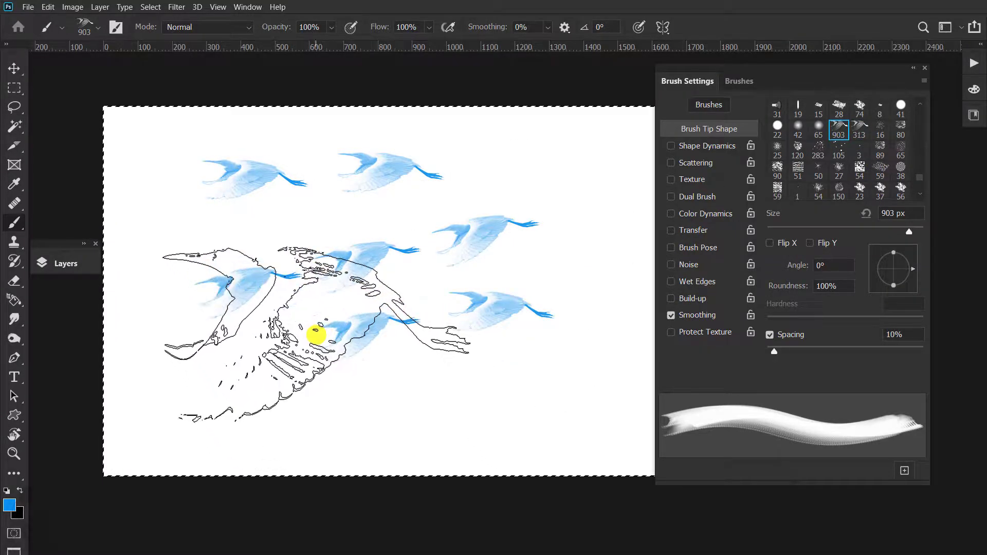
scroll(359, 319, down, 2)
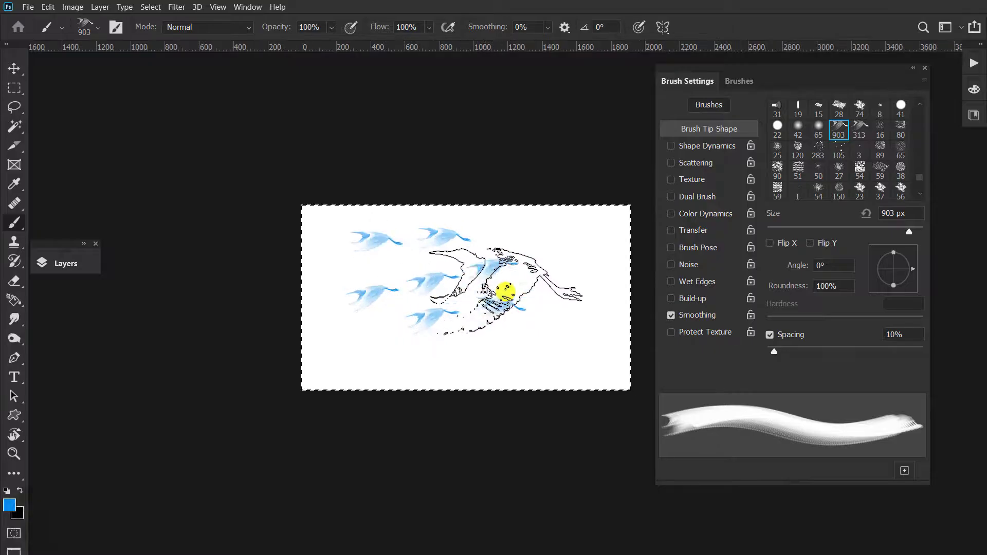
mouse_move(529, 286)
mouse_down()
mouse_move(515, 324)
mouse_move(584, 331)
mouse_up()
key(ctrl+z)
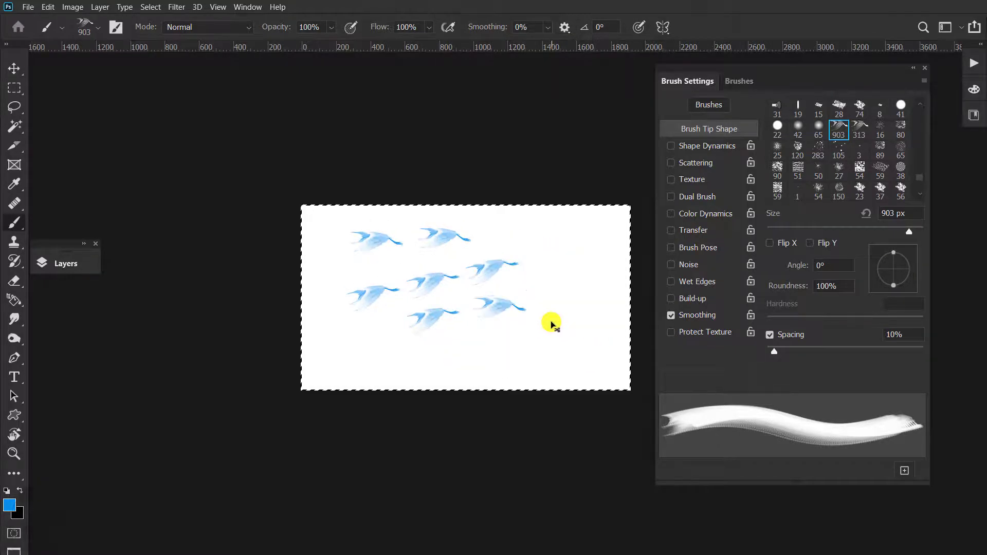
key(Delete)
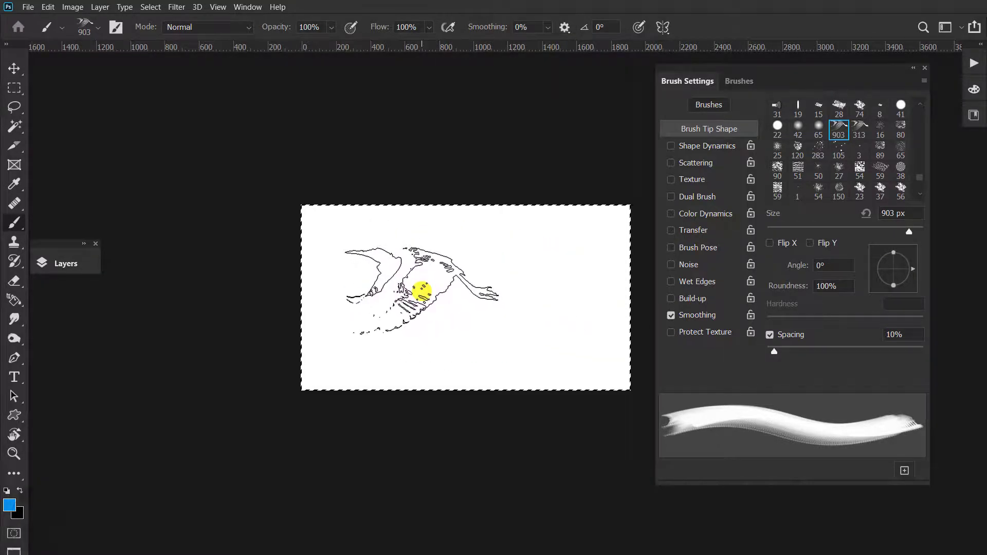
key(bracketleft)
key(bracketleft)
click(407, 292)
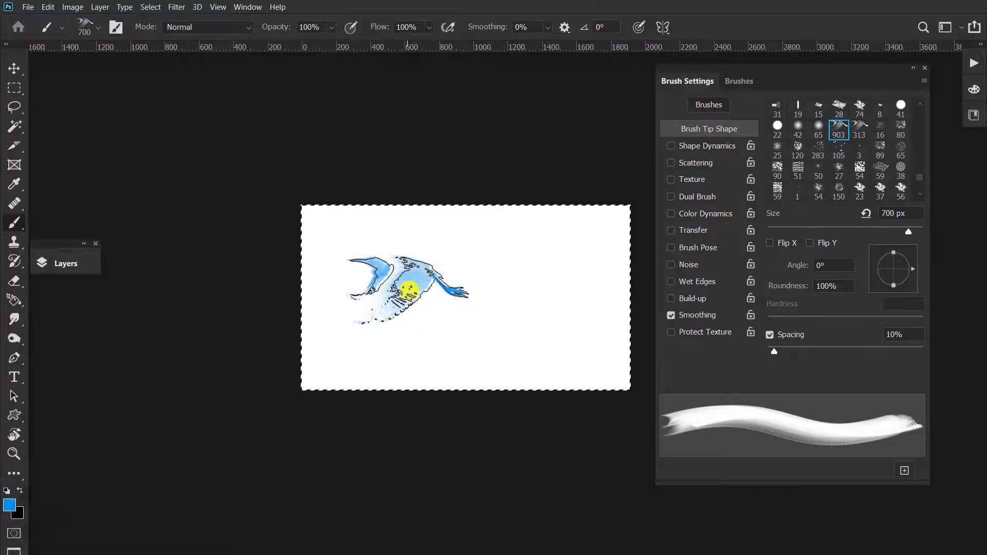
Stamp a small blue crane with the 313 px preset and bring up the foreground colour picker
scroll(471, 295, up, 1)
click(858, 127)
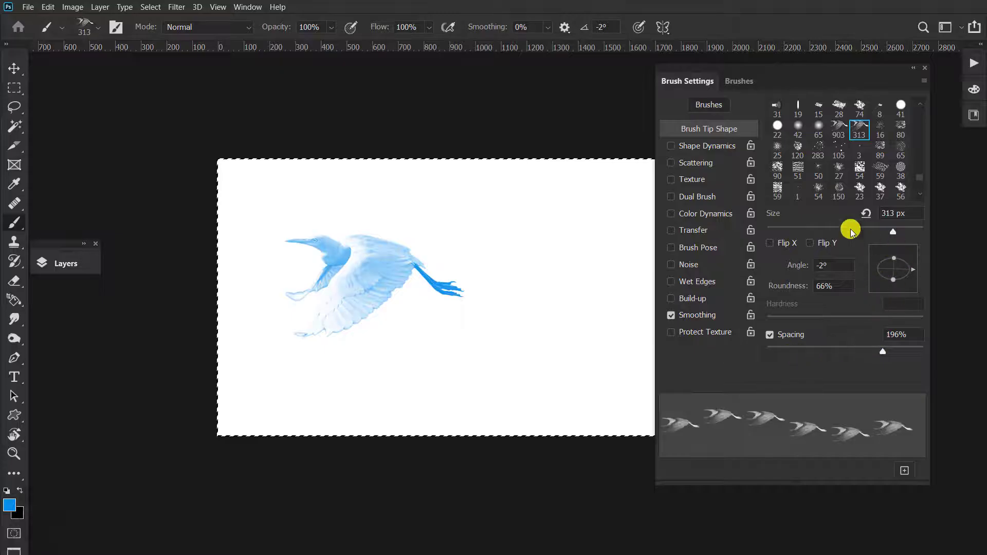
click(840, 129)
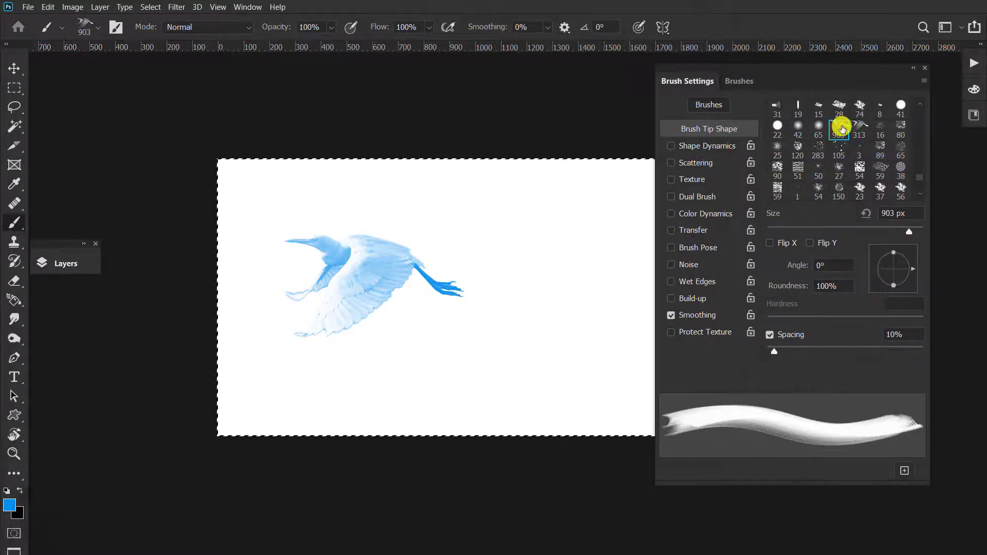
click(860, 129)
click(527, 232)
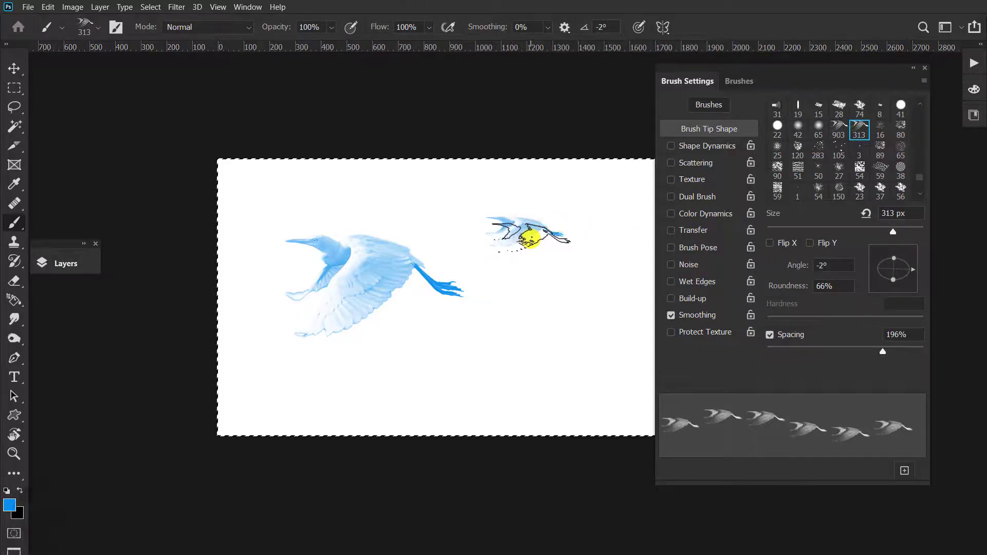
click(9, 504)
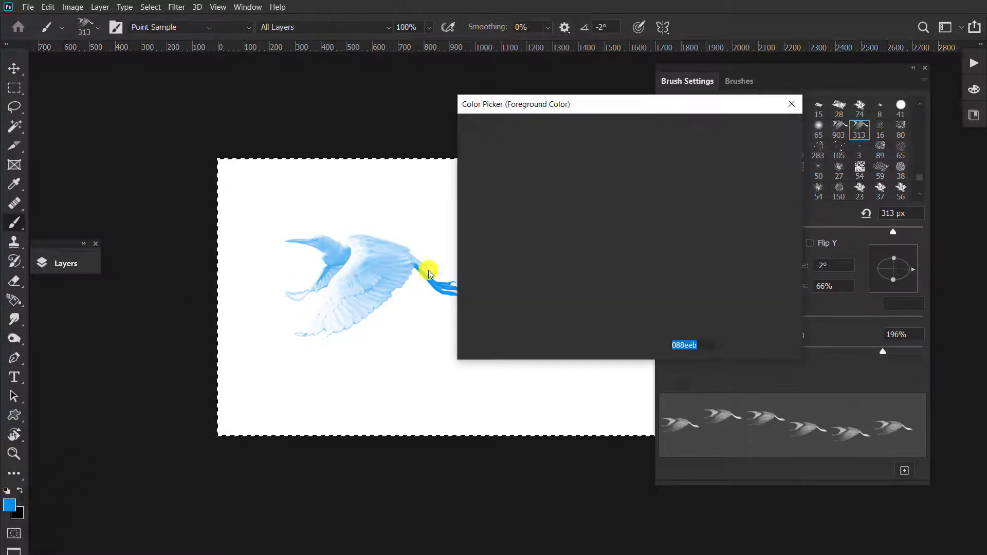
Set a magenta foreground, clear the canvas and stamp a large pink crane at 600 px
click(643, 154)
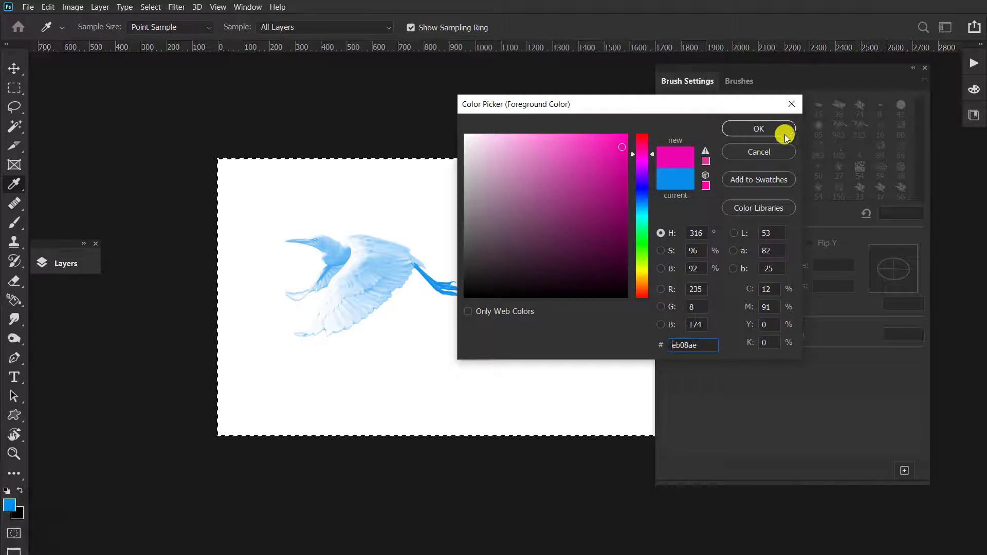
click(727, 133)
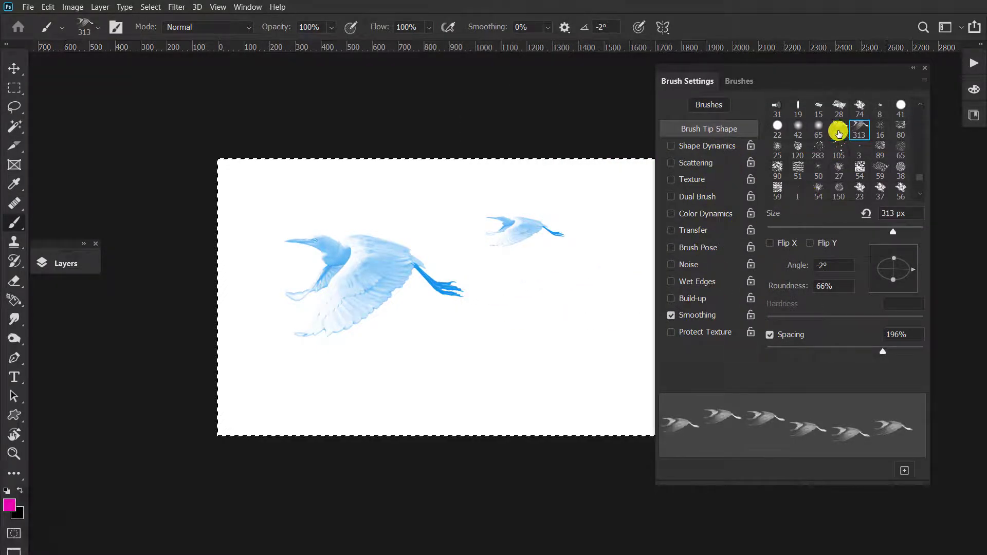
click(838, 127)
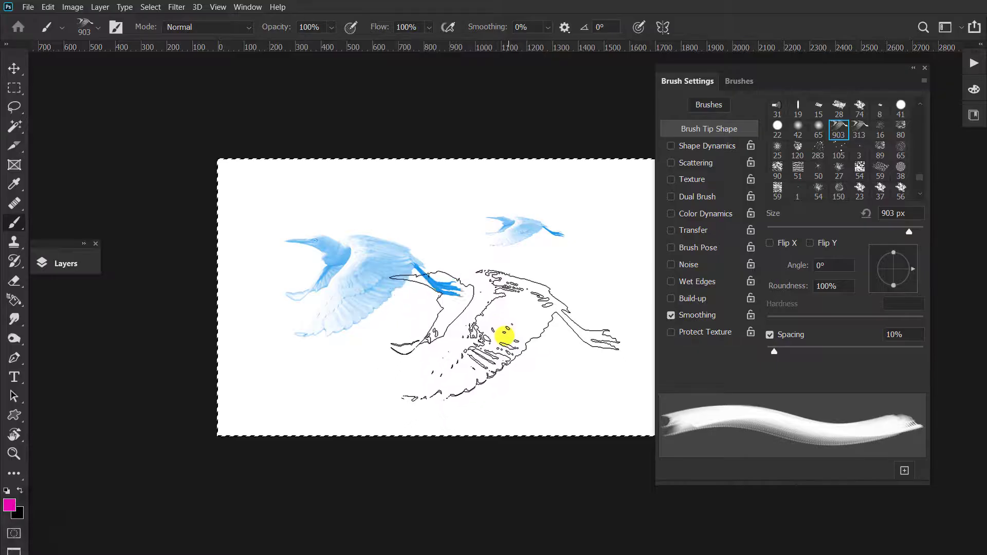
key(Delete)
key(bracketleft)
key(bracketleft)
key(bracketleft)
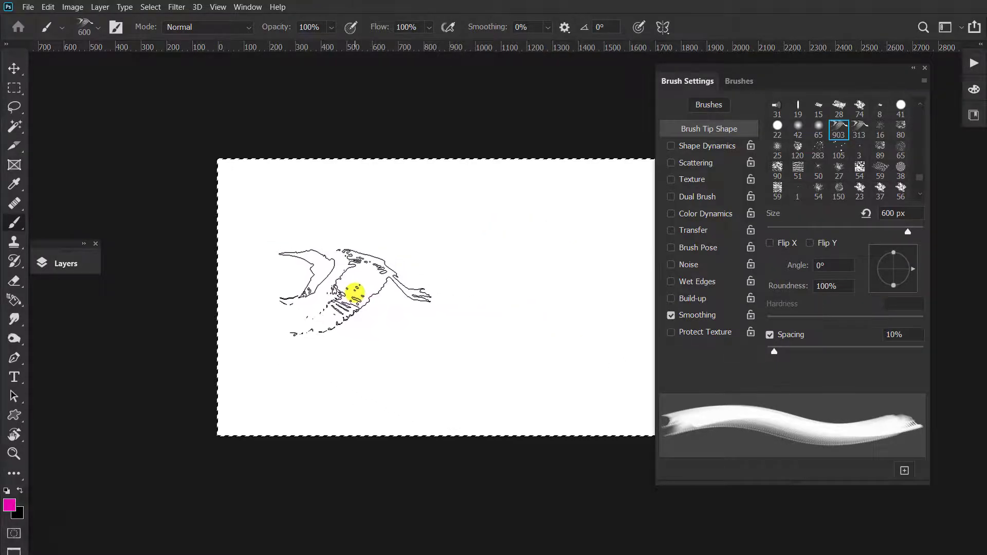
click(352, 296)
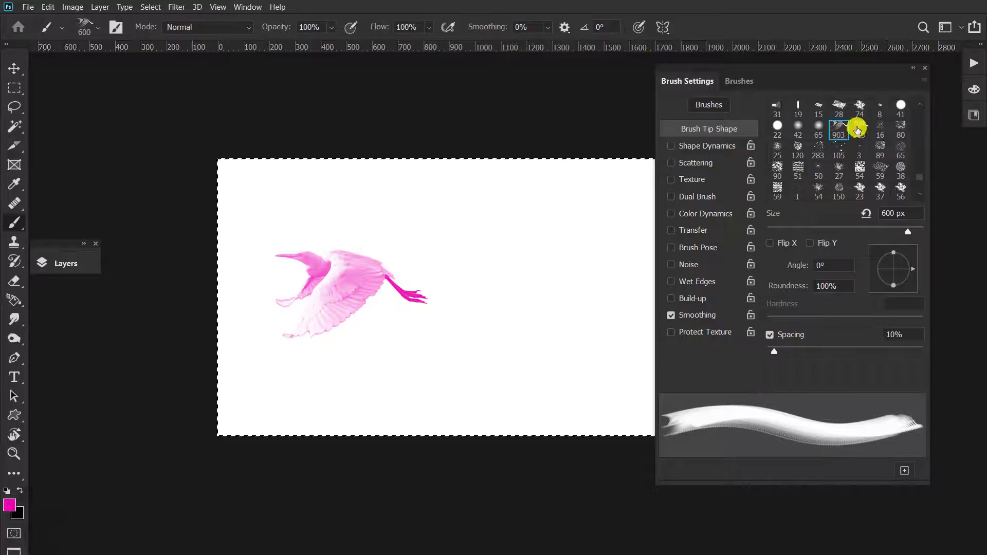
Stamp a small pink crane near the top right with the enlarged 313 px brush
click(859, 128)
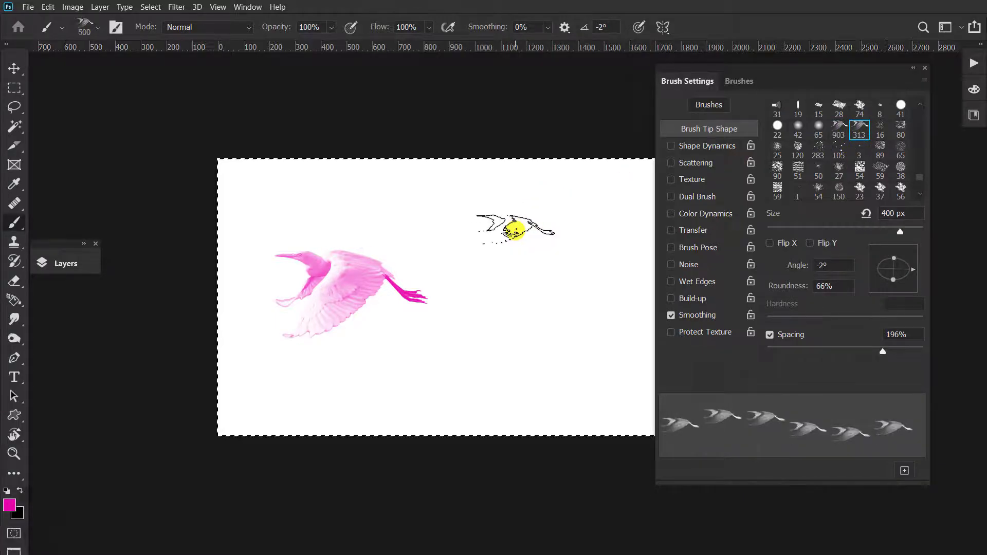
key(bracketright)
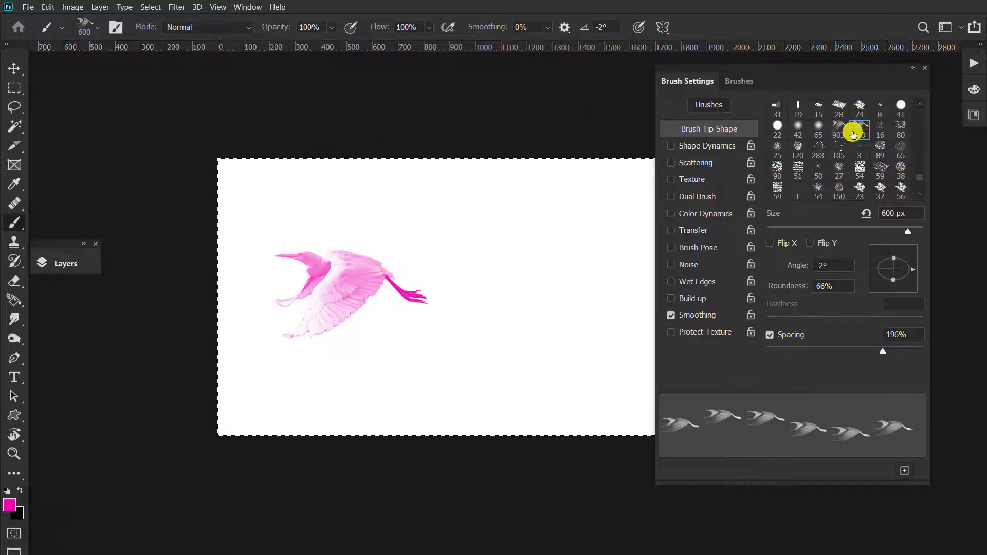
click(841, 128)
click(857, 128)
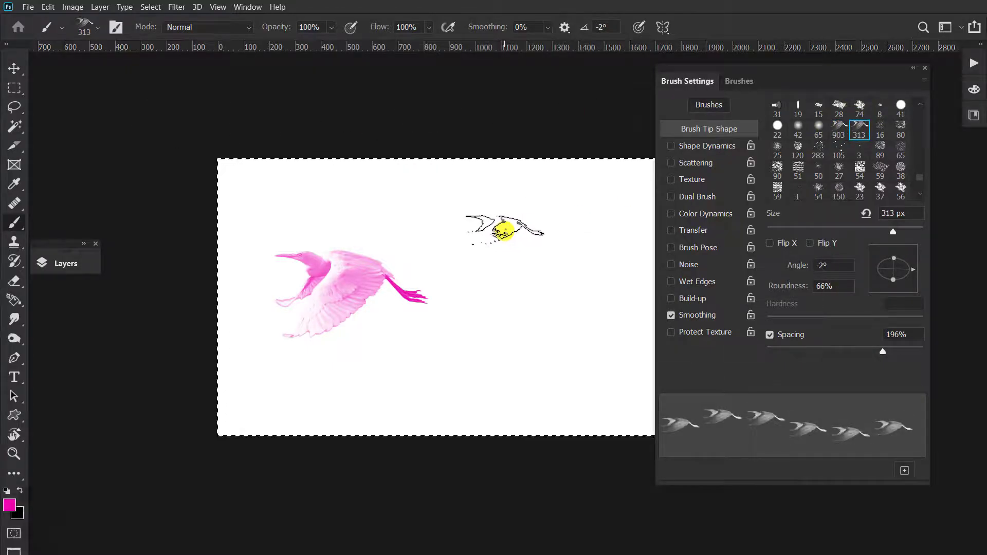
mouse_move(504, 231)
mouse_down()
mouse_move(562, 221)
mouse_move(498, 213)
mouse_move(489, 224)
mouse_move(500, 234)
mouse_up()
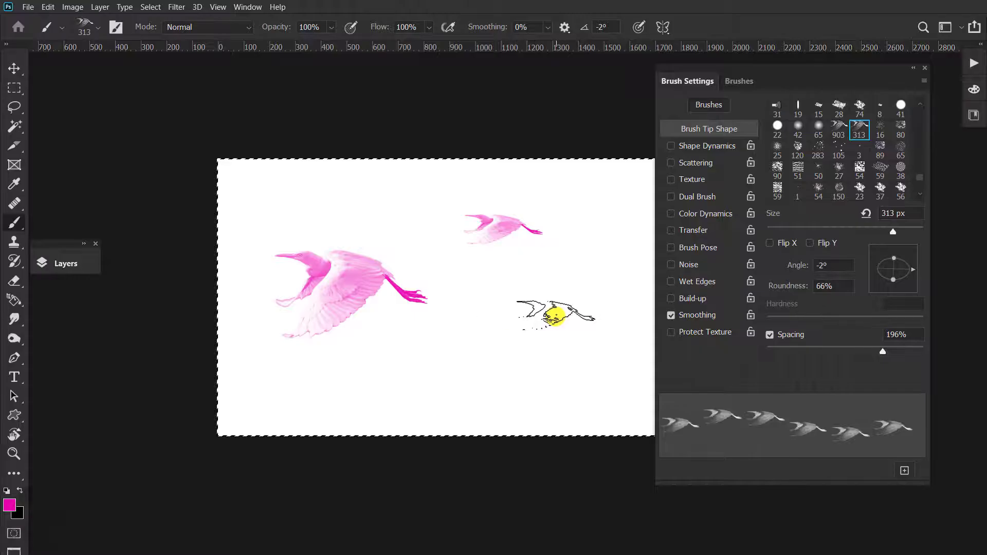
Add another large pink crane on the right and two more small pink cranes
click(838, 127)
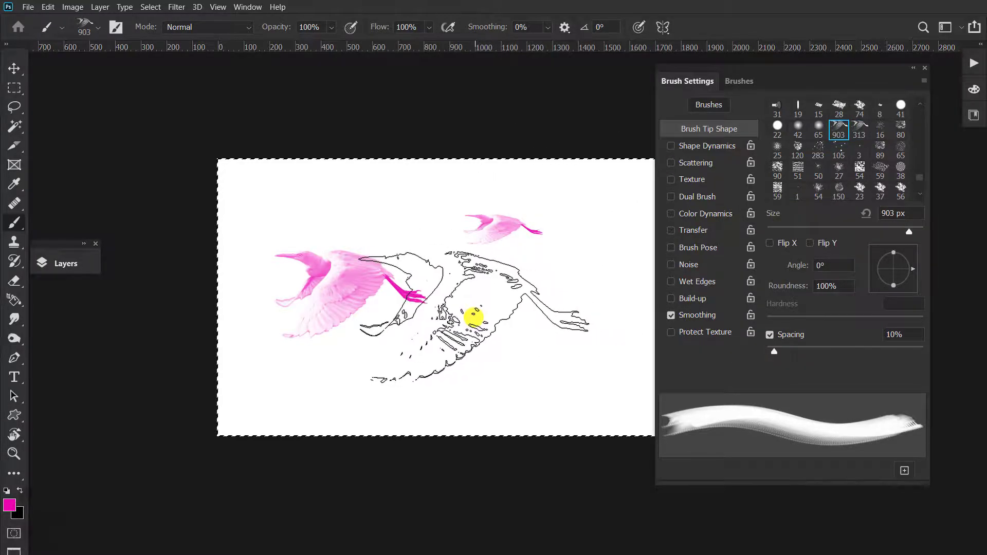
click(522, 324)
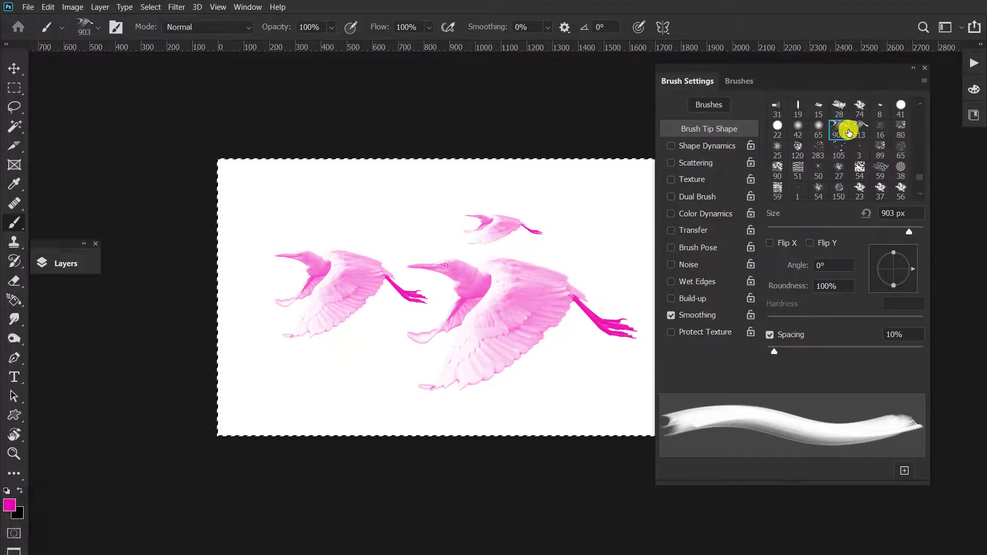
click(859, 128)
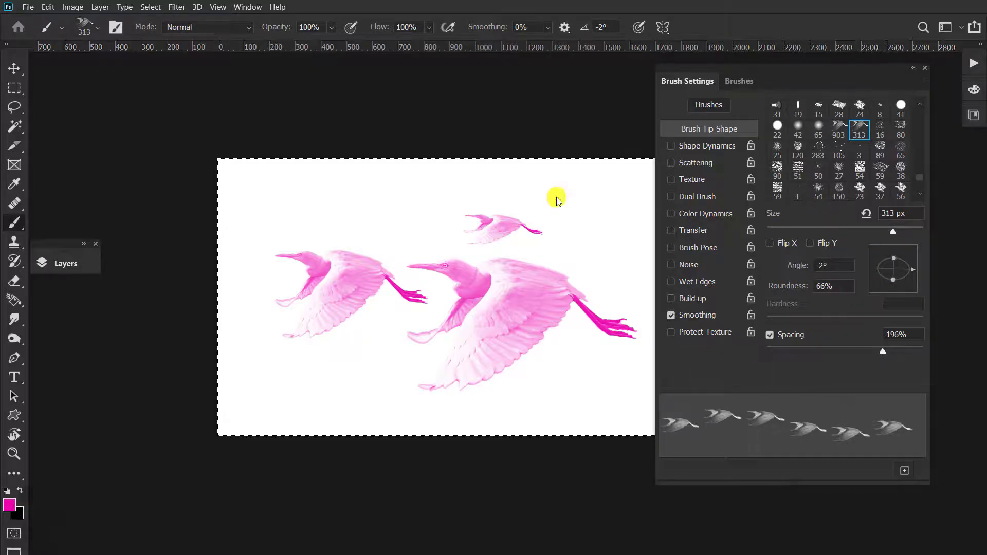
click(364, 201)
click(494, 225)
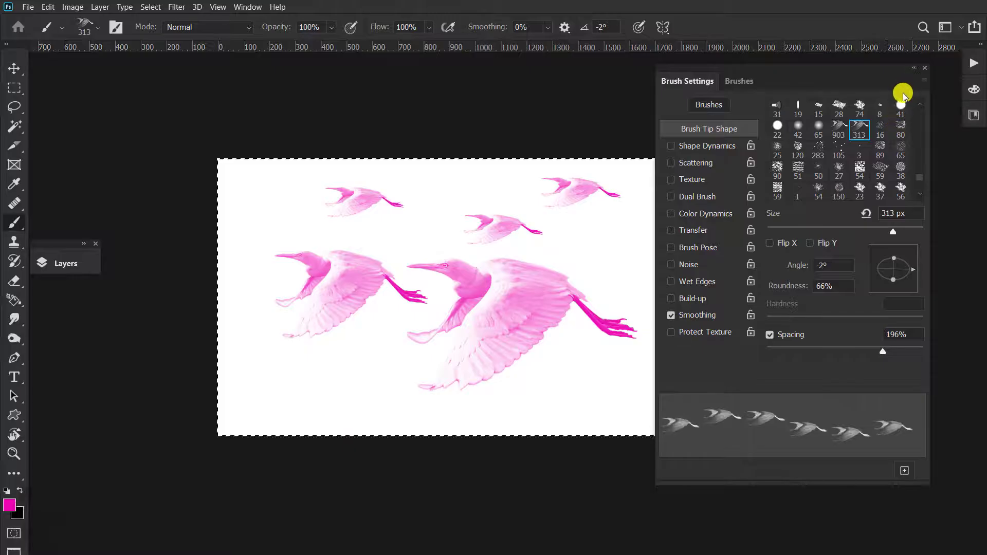
Show the saved brush presets list and select Con cò and Con cò 743
click(925, 80)
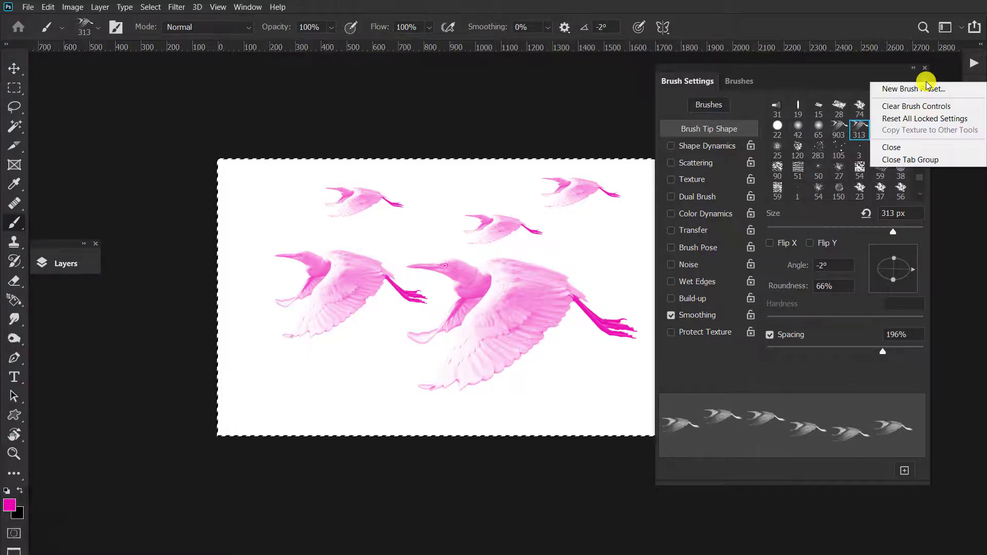
click(739, 81)
click(739, 82)
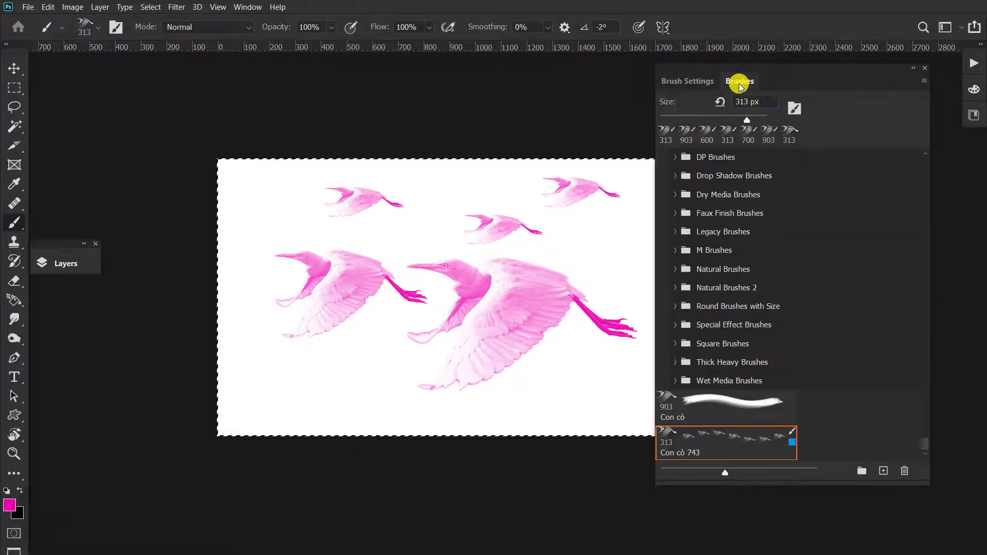
scroll(782, 456, down, 2)
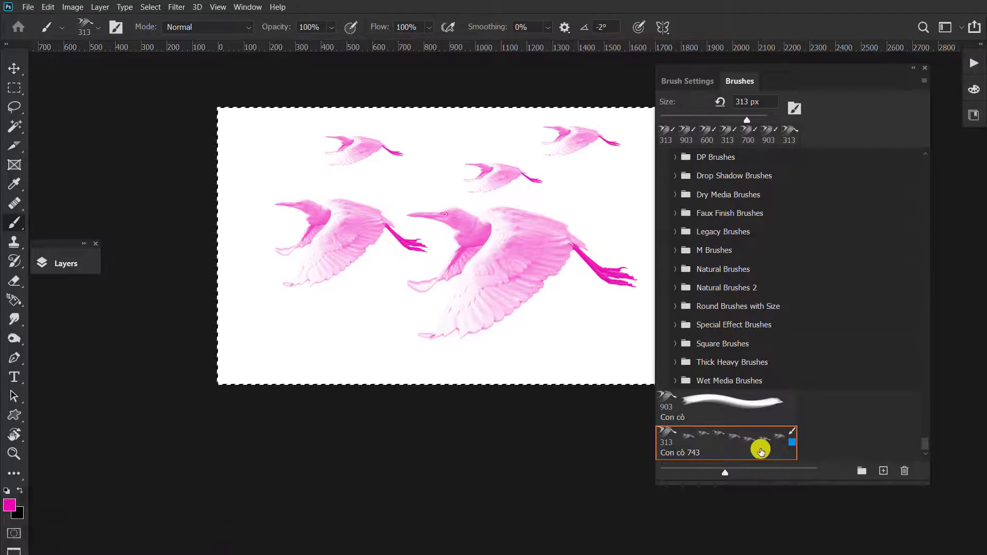
click(754, 405)
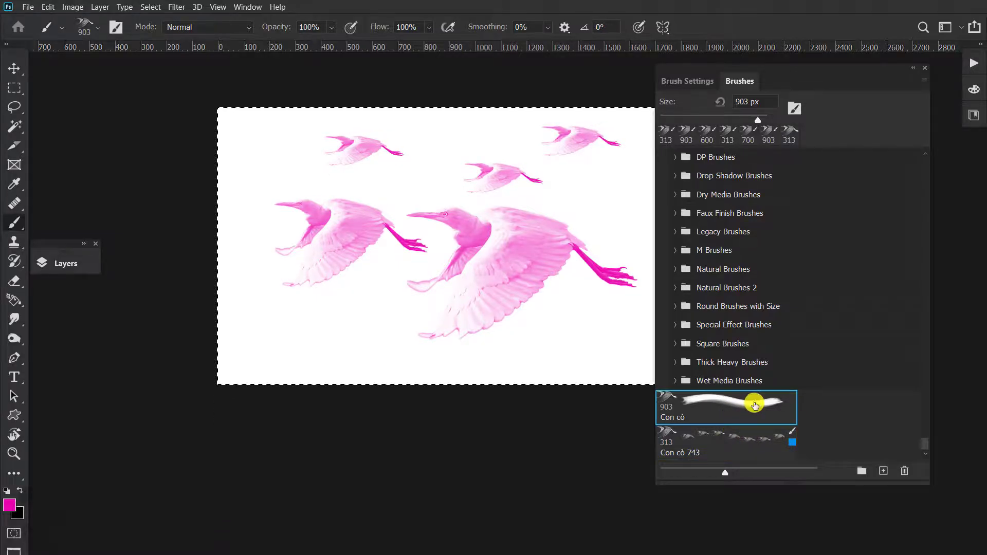
click(753, 443)
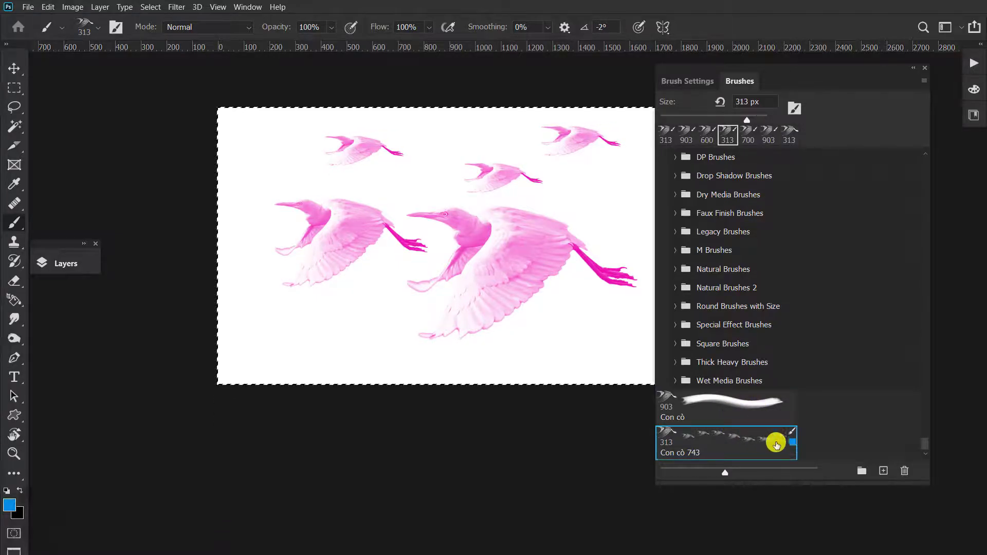
Create brush group 'Group 1' and move both crane presets into it
click(862, 472)
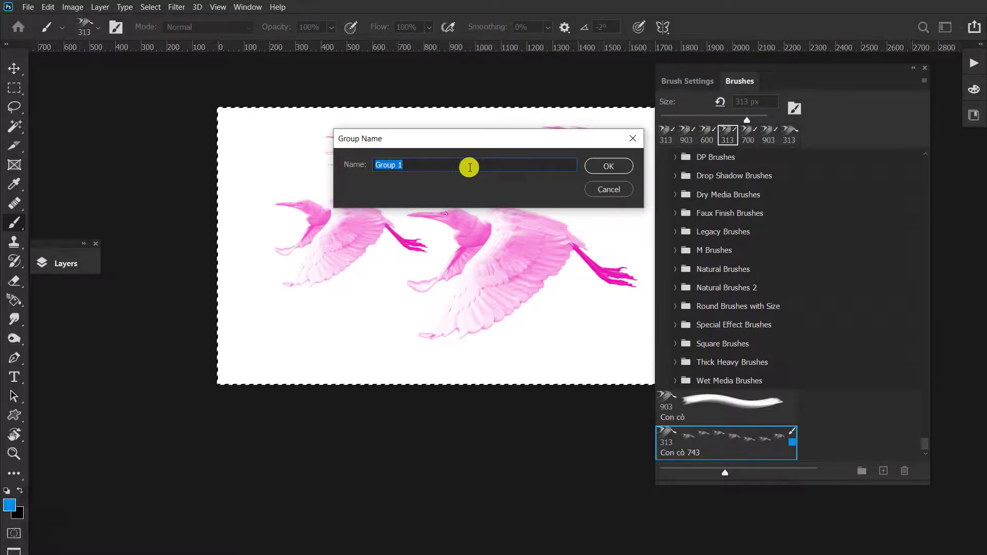
key(Return)
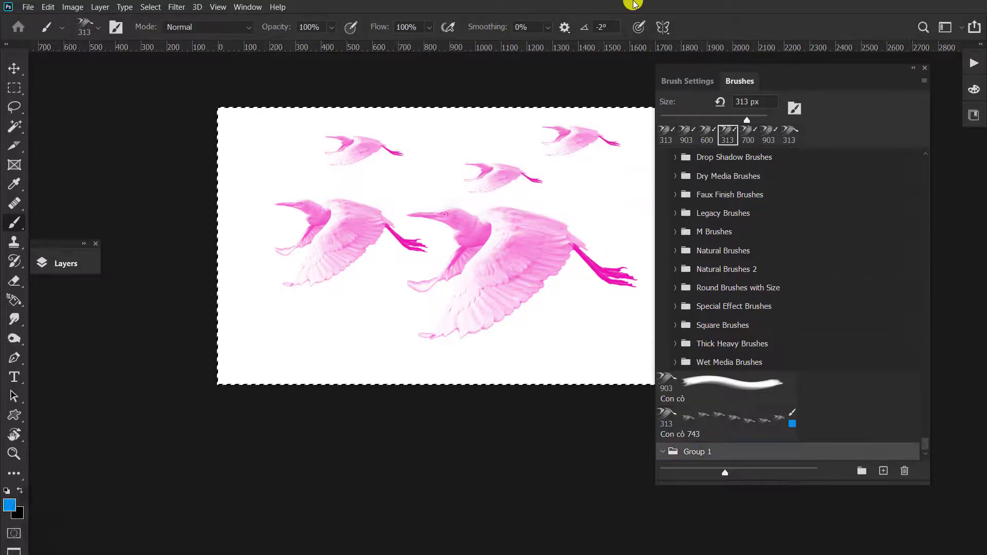
click(692, 396)
shift+click(705, 425)
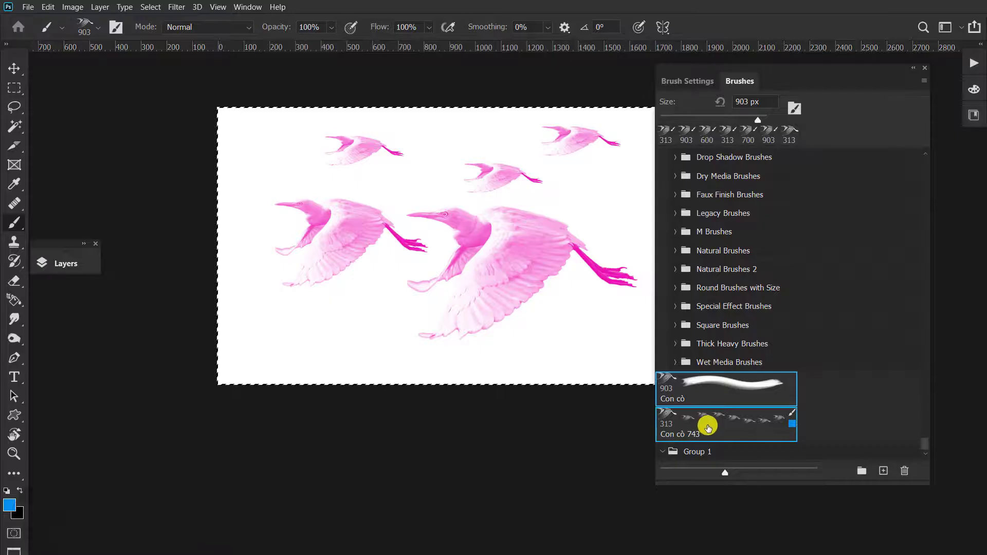
drag(705, 425, 709, 452)
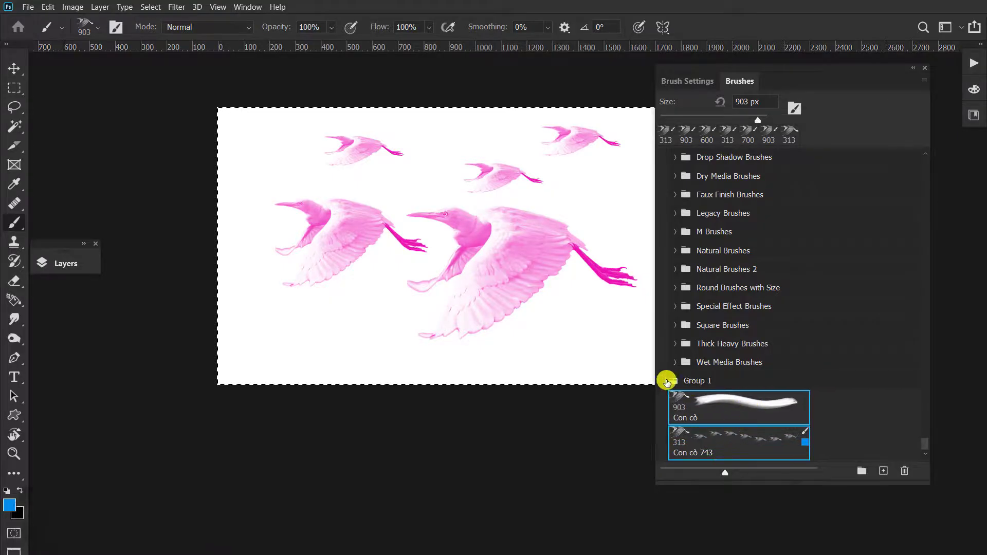
click(666, 380)
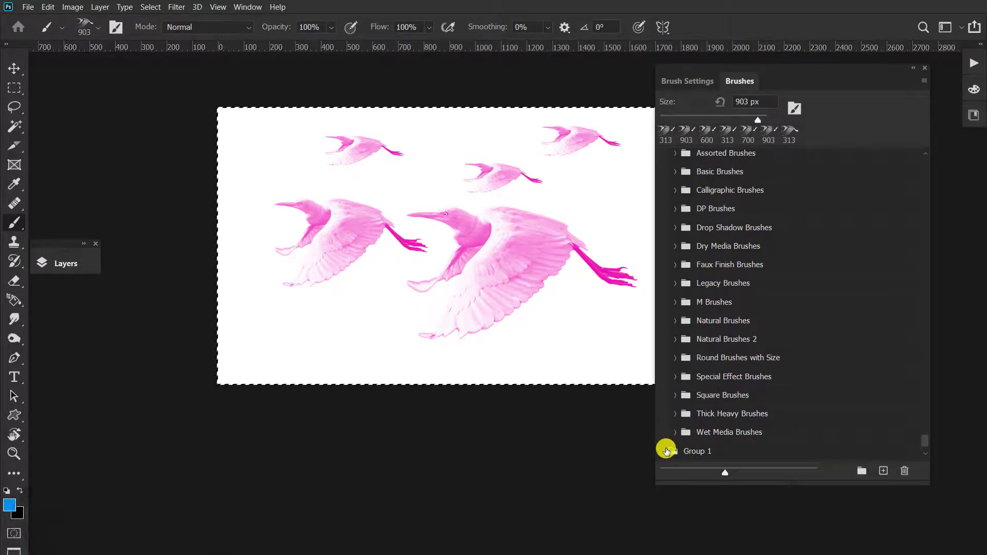
click(701, 452)
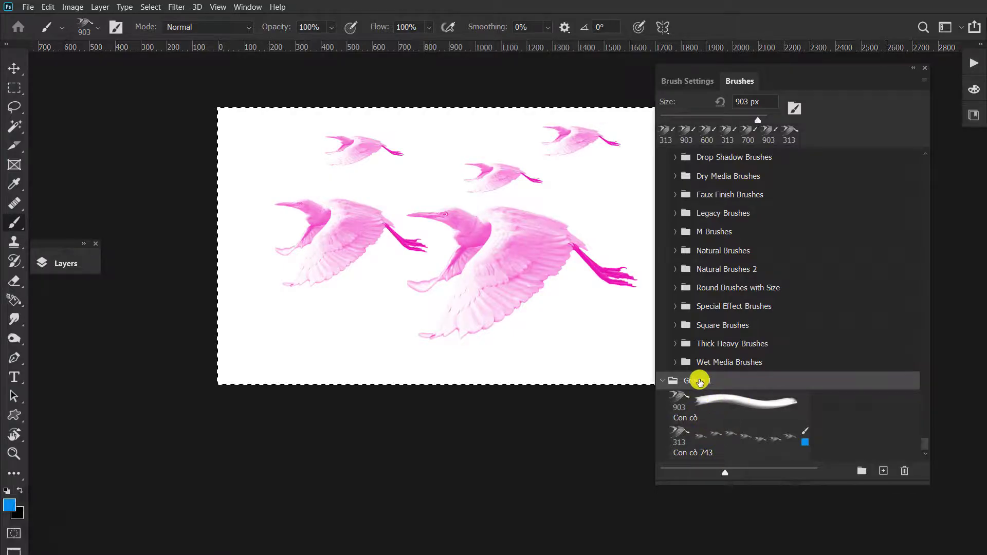
Select the Con cò presets and choose Export Selected Brushes from the panel menu
click(729, 408)
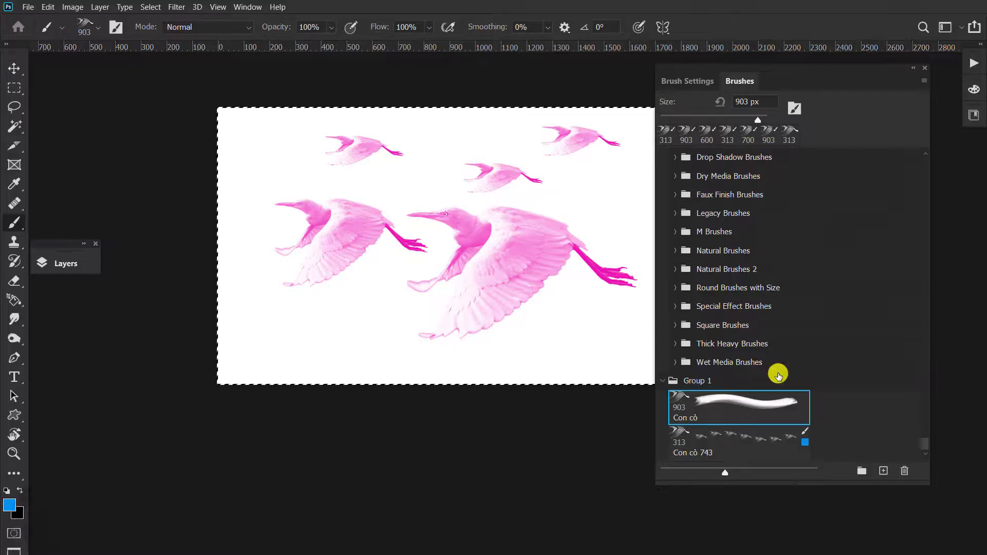
click(923, 81)
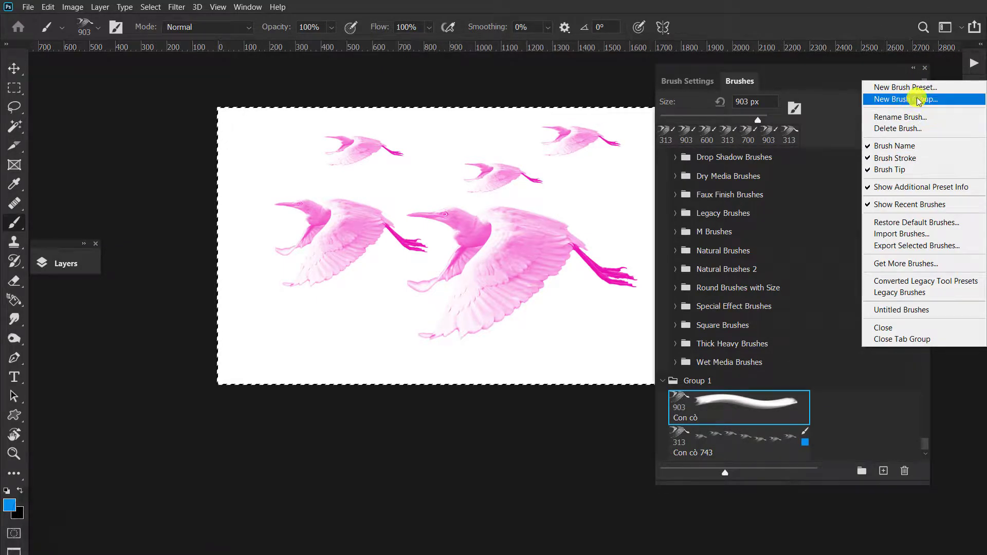
click(761, 440)
click(759, 437)
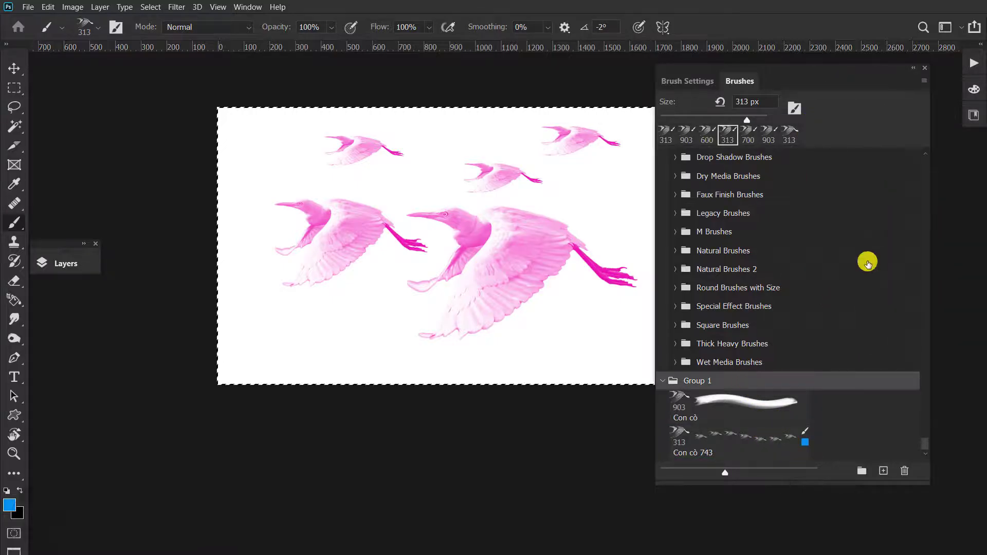
click(924, 81)
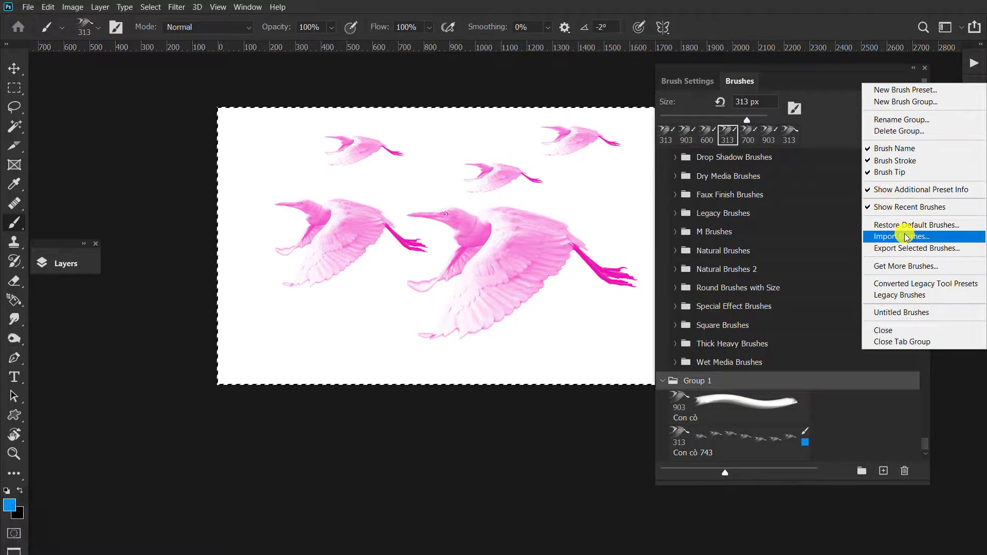
click(913, 252)
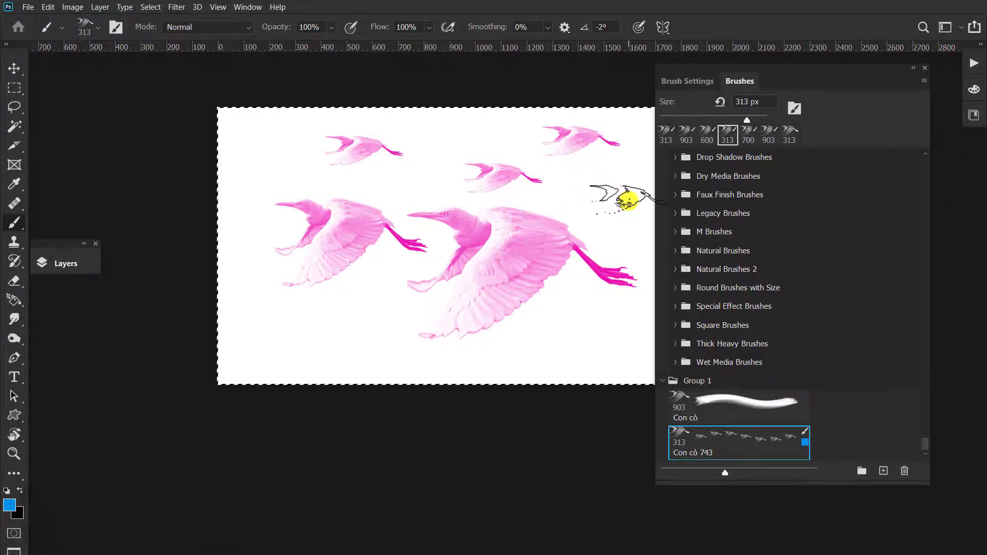
Clear the pink cranes, deselect, and send the selected crane presets to the trash icon
key(Delete)
key(ctrl+d)
click(741, 402)
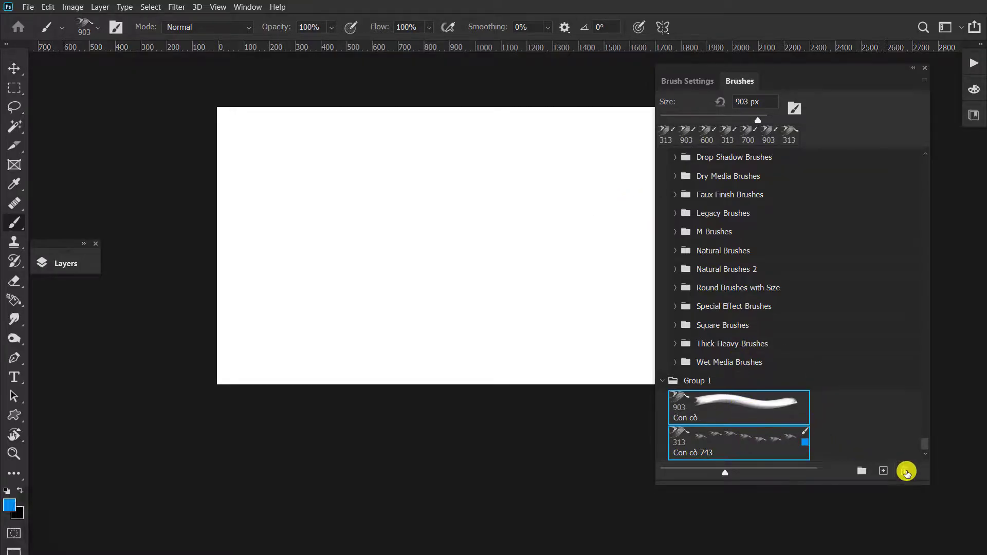
click(906, 471)
Confirm deleting both crane presets, then scroll through the Brush Settings panel
click(449, 214)
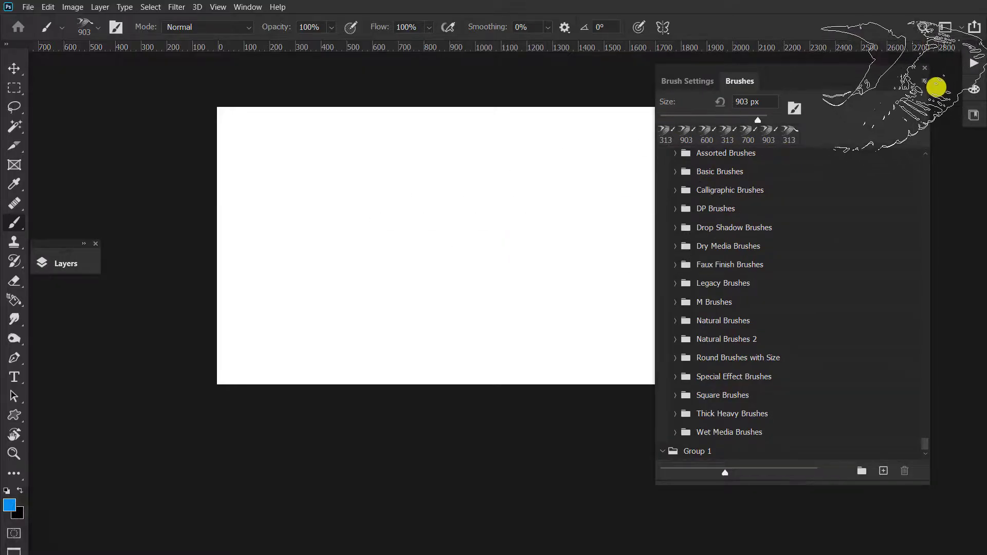
click(680, 81)
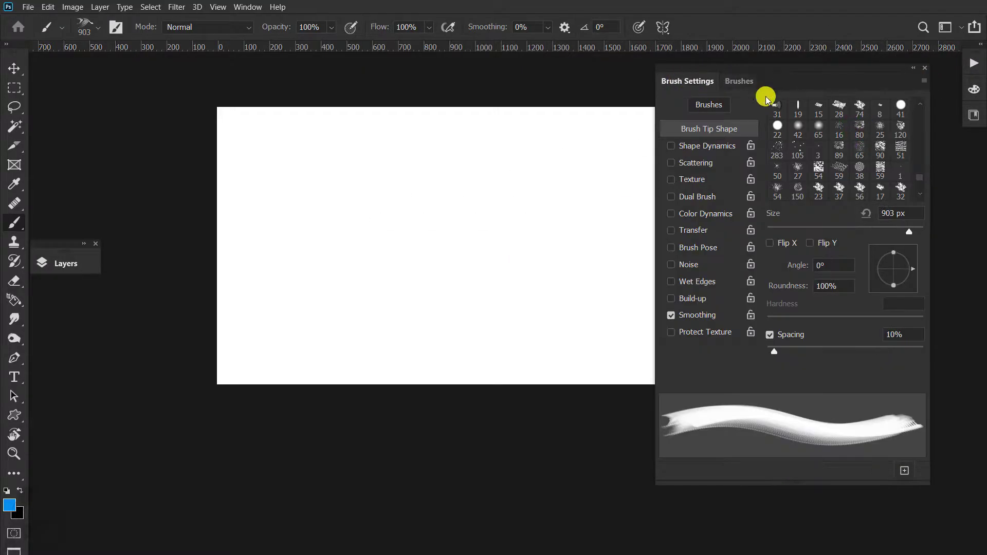
scroll(878, 182, down, 2)
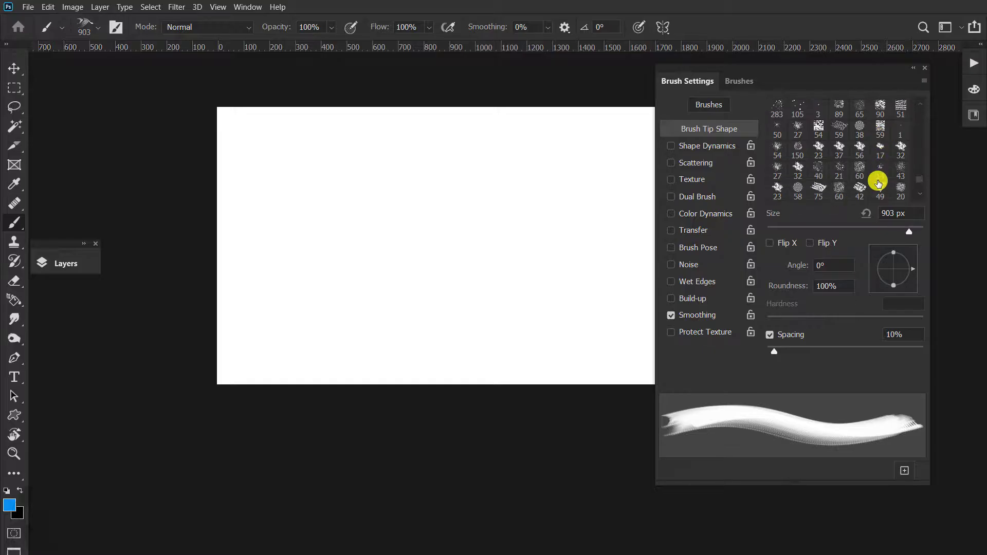
scroll(886, 177, up, 5)
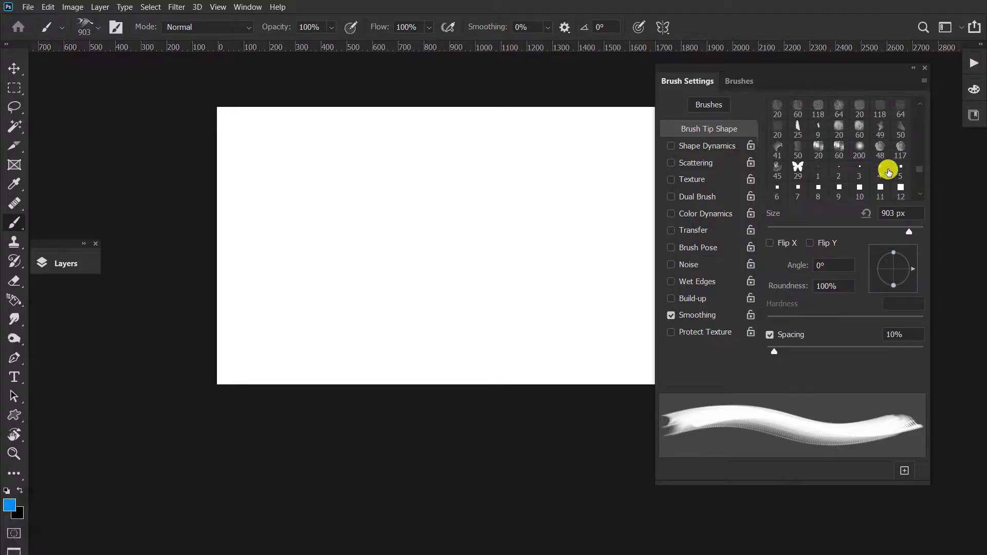
scroll(888, 172, up, 5)
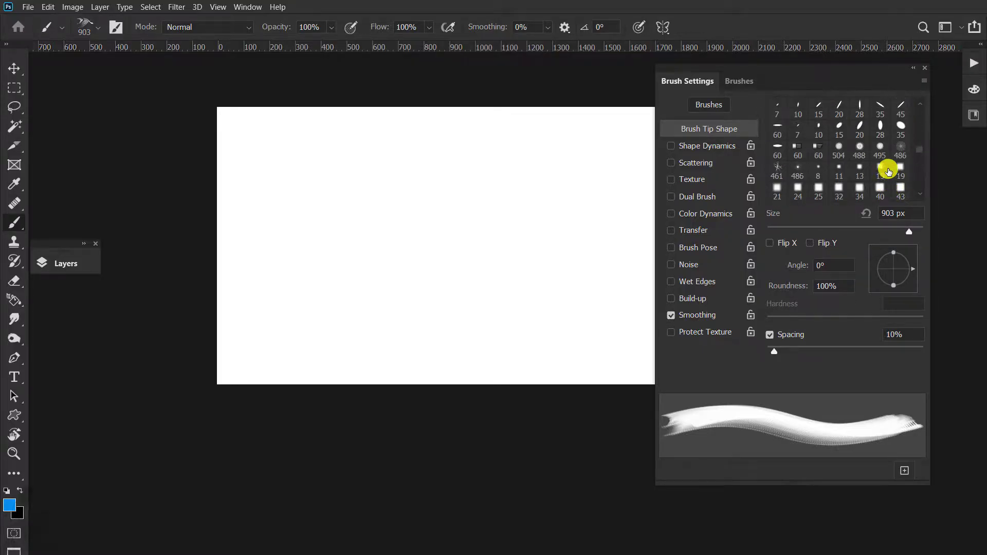
scroll(920, 118, down, 5)
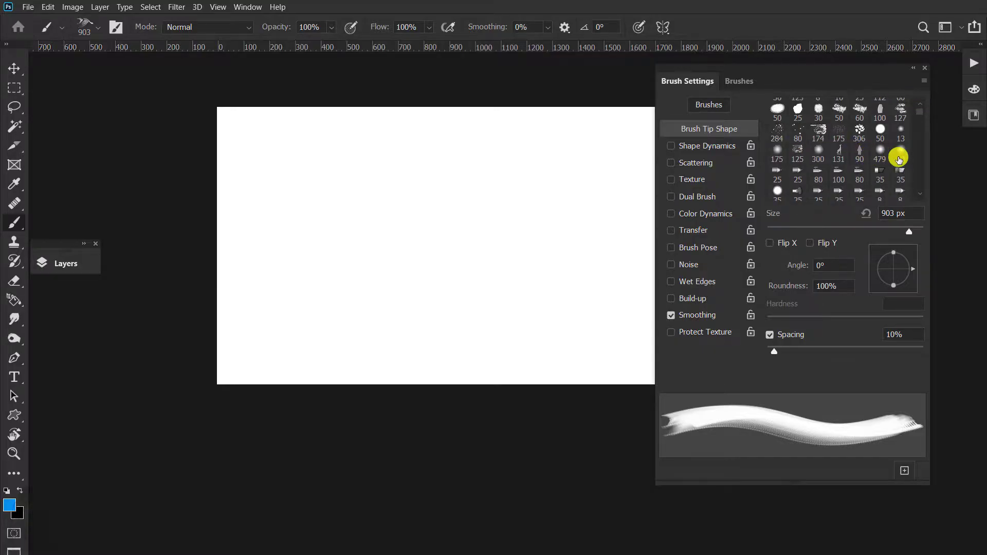
scroll(898, 160, down, 2)
scroll(902, 159, down, 4)
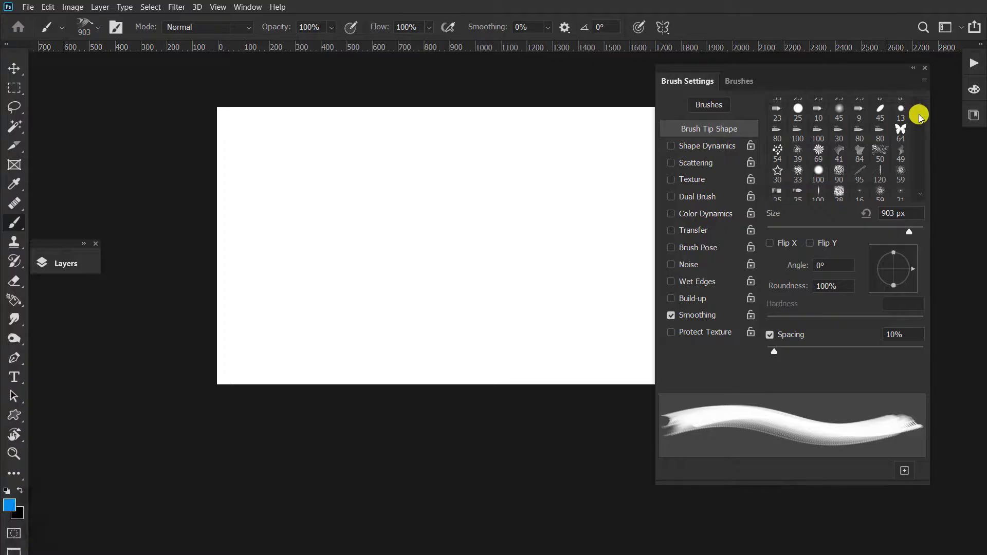
drag(922, 120, 919, 210)
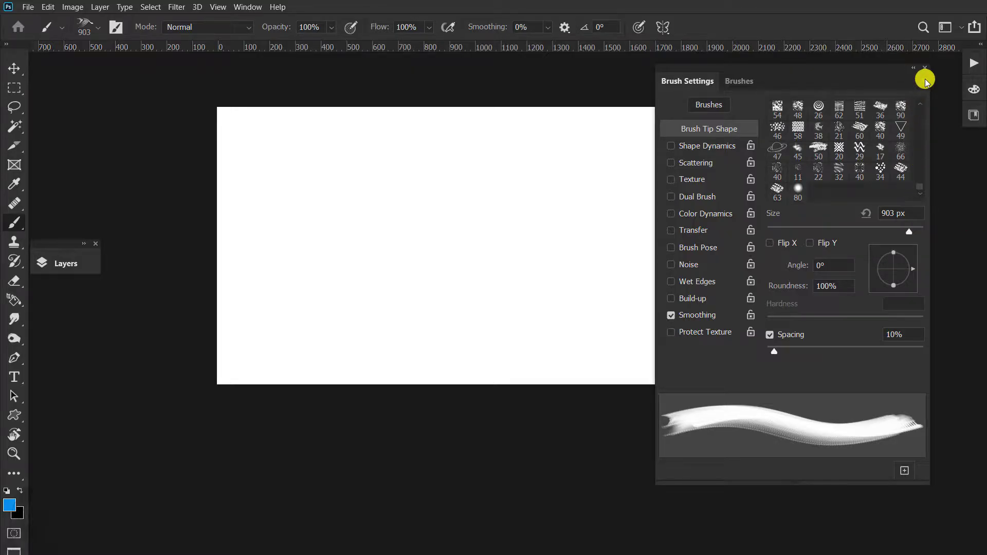
Return to the Brushes list and bring up its options menu
click(739, 81)
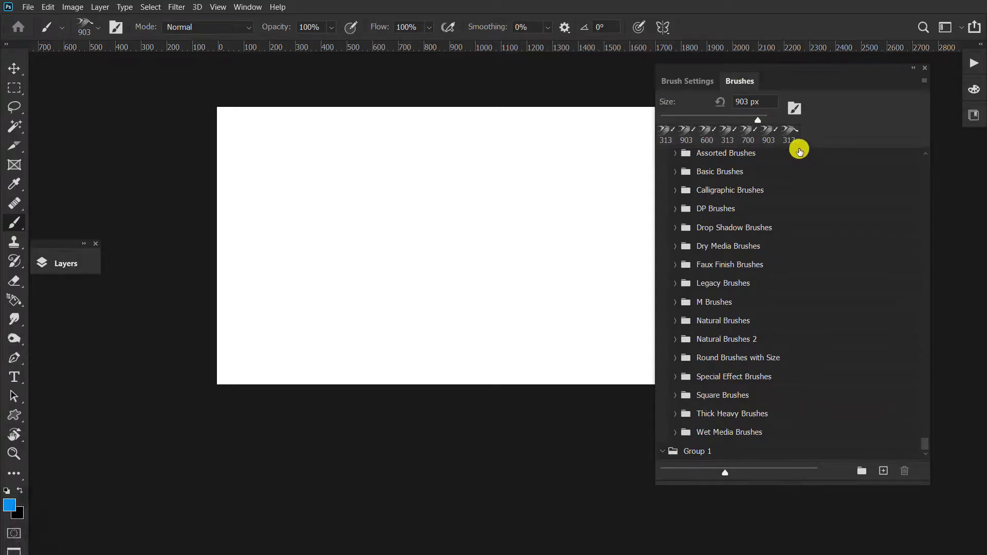
click(688, 81)
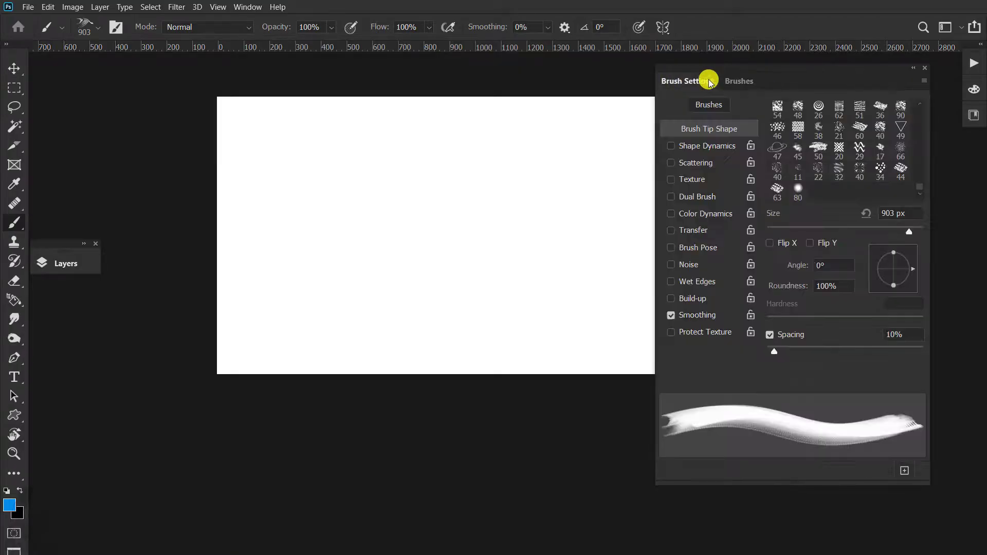
click(924, 81)
click(739, 81)
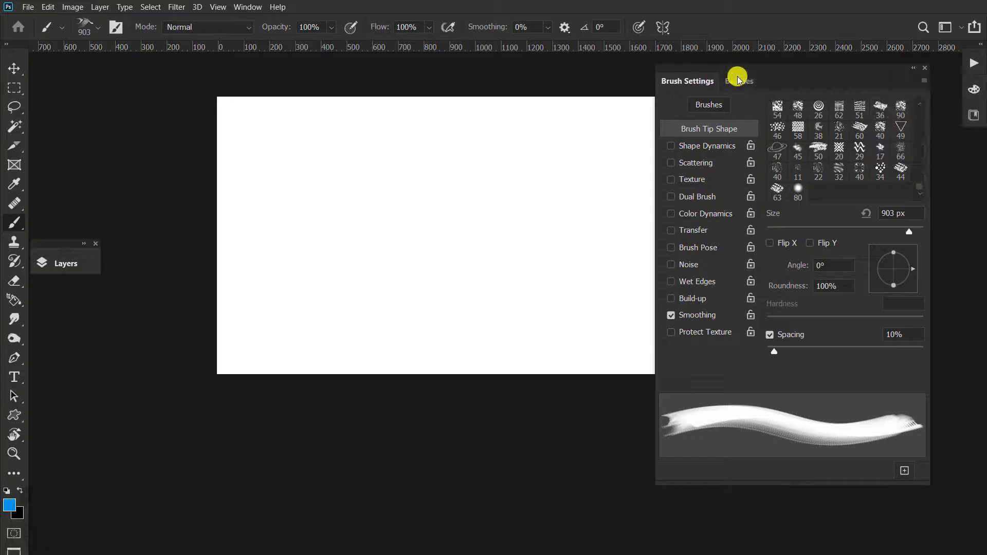
click(924, 81)
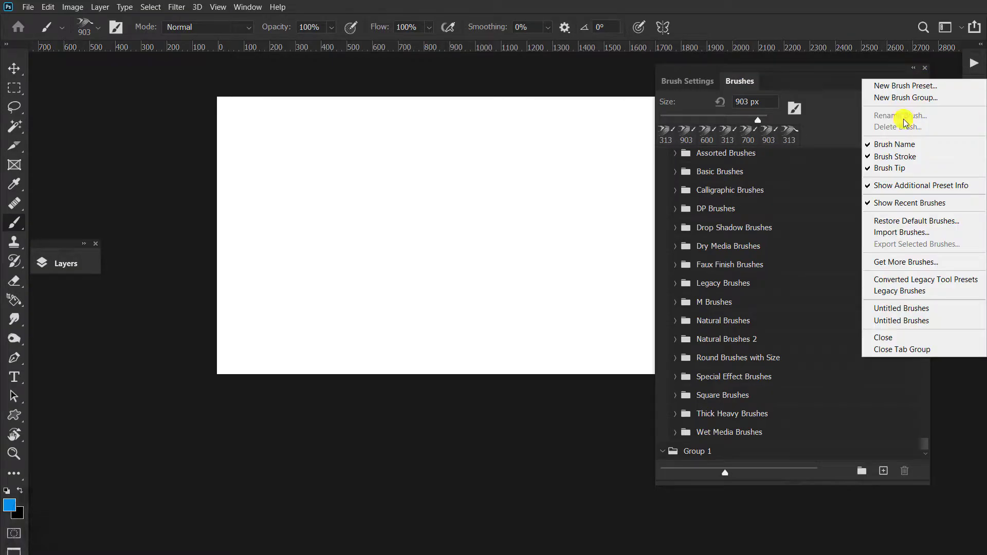
Import the 'con co' .abr brush file through Import Brushes
click(920, 233)
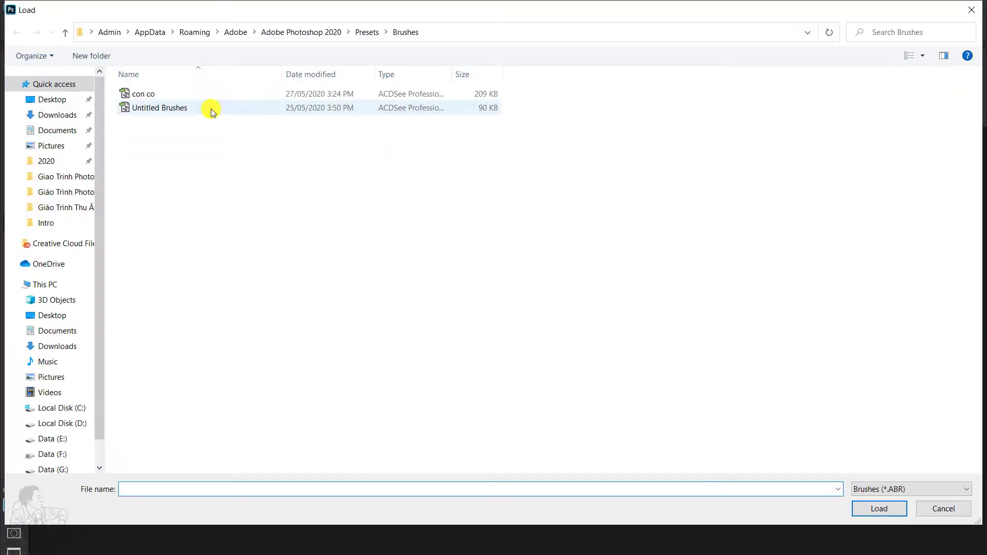
click(141, 93)
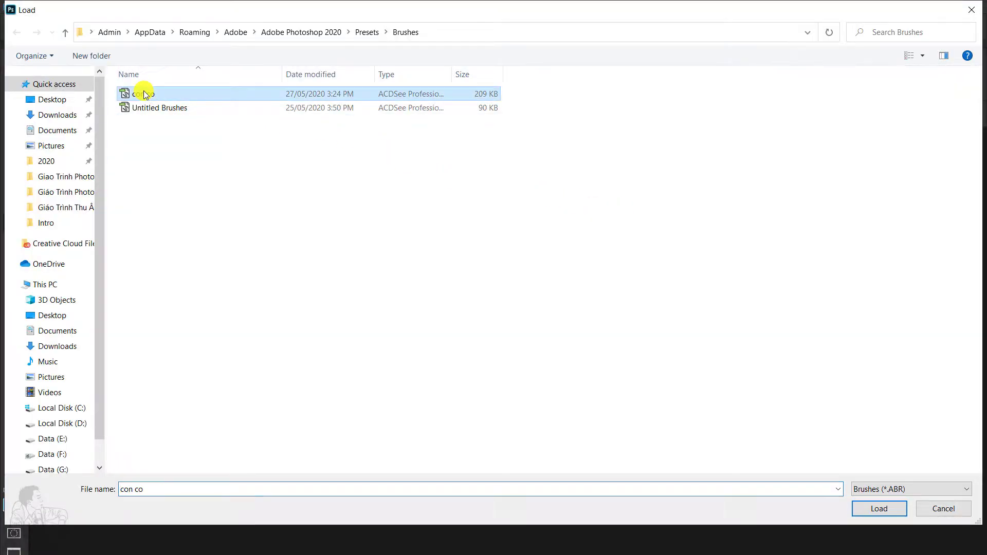
click(874, 509)
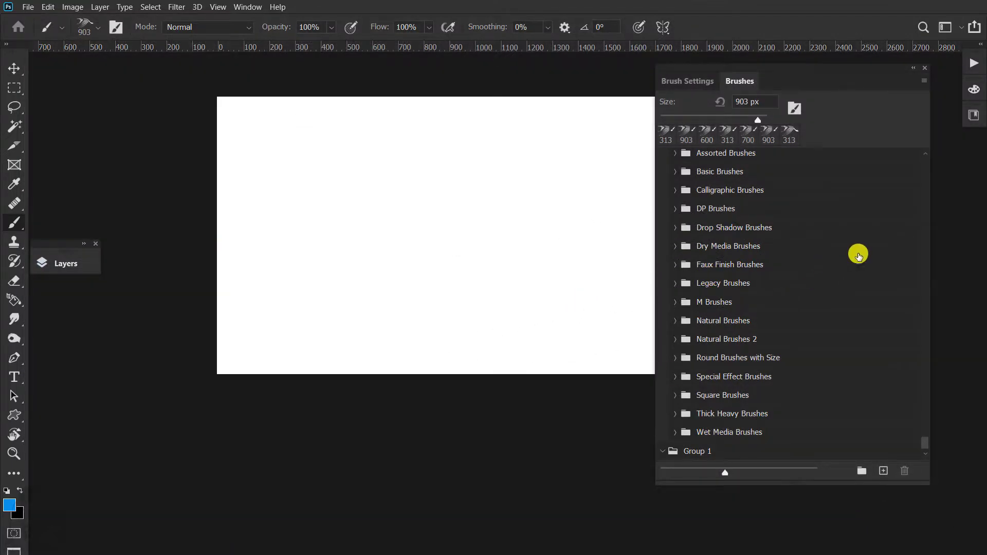
scroll(901, 270, down, 1)
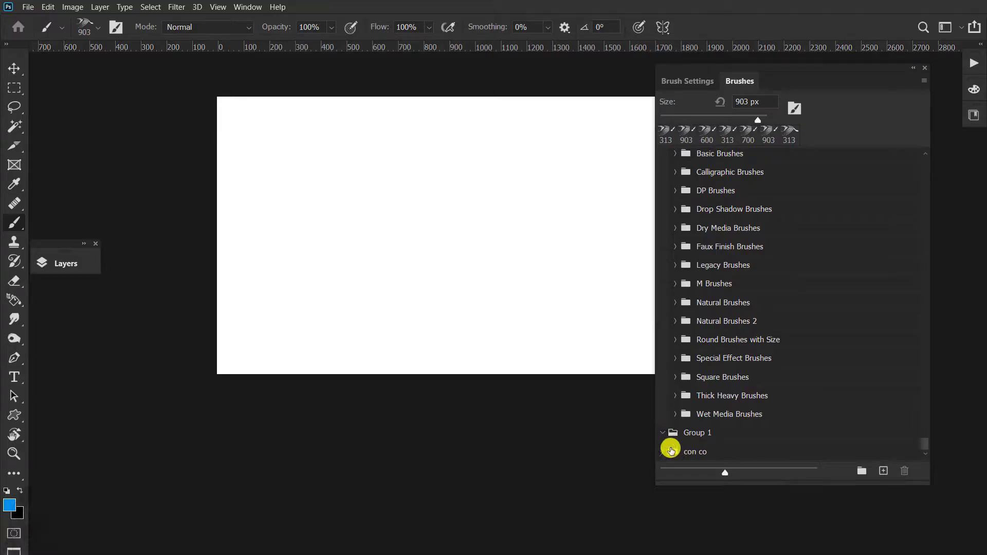
Expand con co > Group 1 and stamp a large blue crane at upper left with Con cò
click(662, 451)
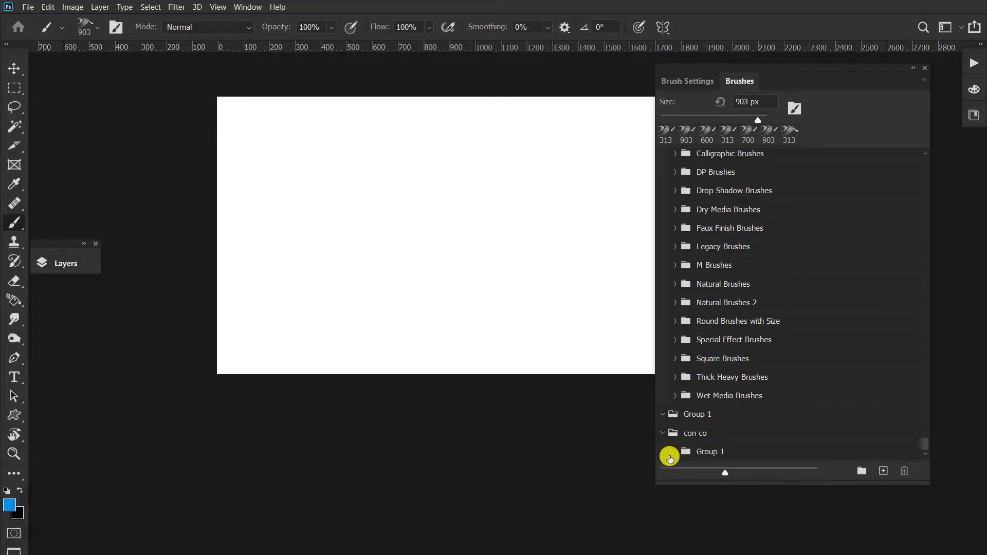
click(674, 452)
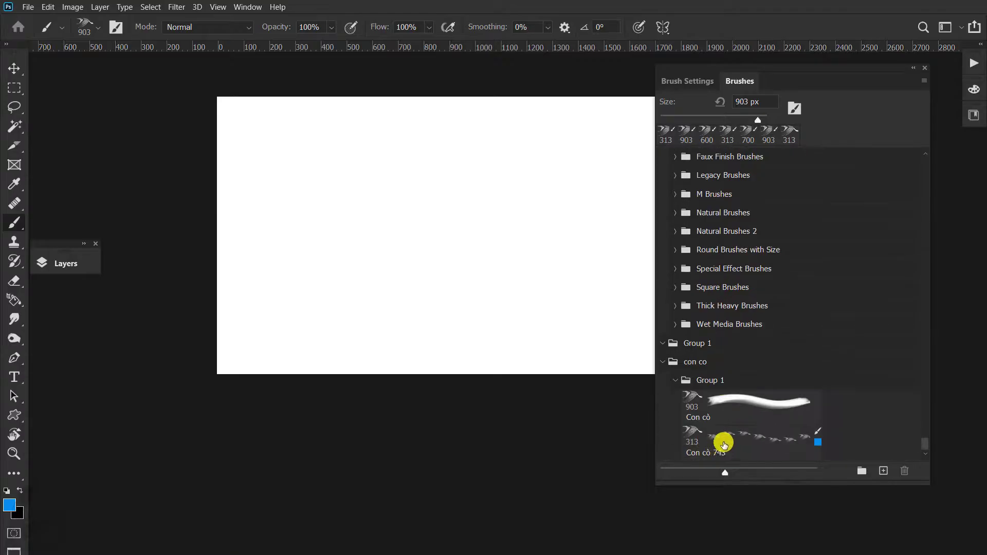
click(724, 440)
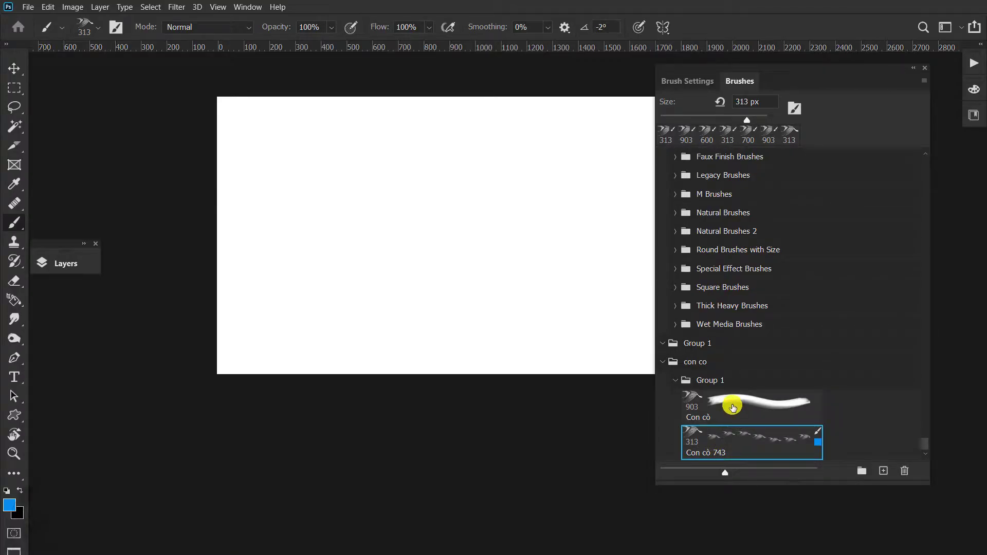
click(737, 414)
drag(314, 267, 403, 238)
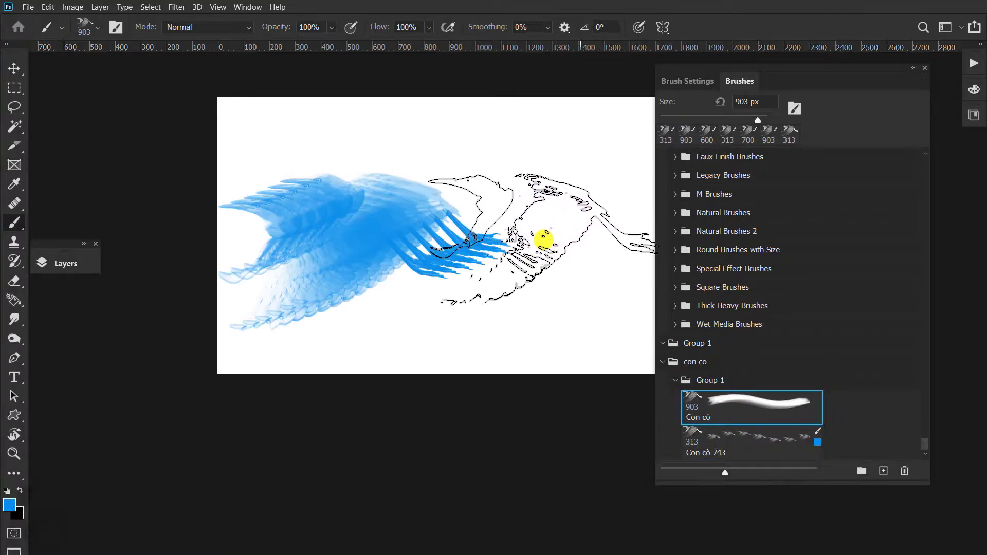
key(ctrl+z)
click(377, 196)
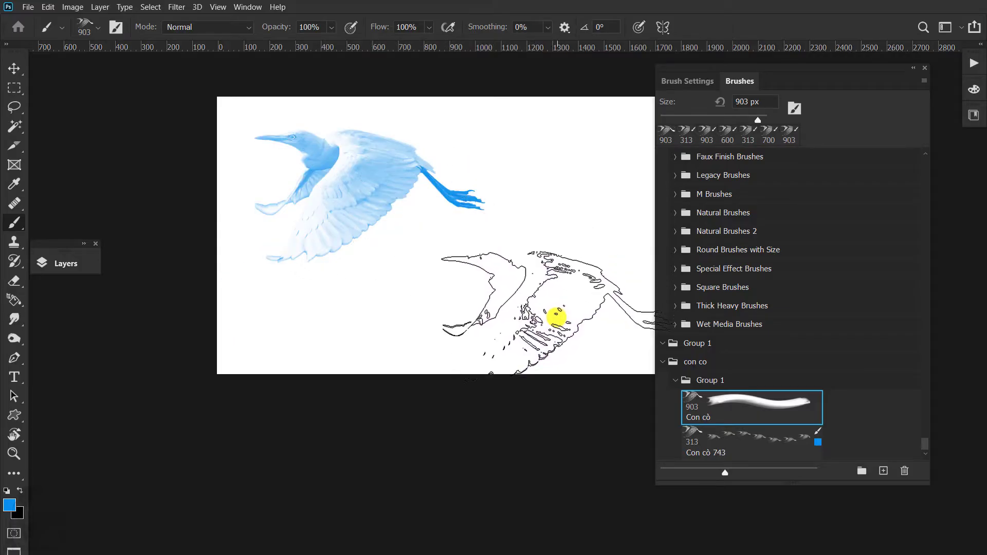
key(ctrl+z)
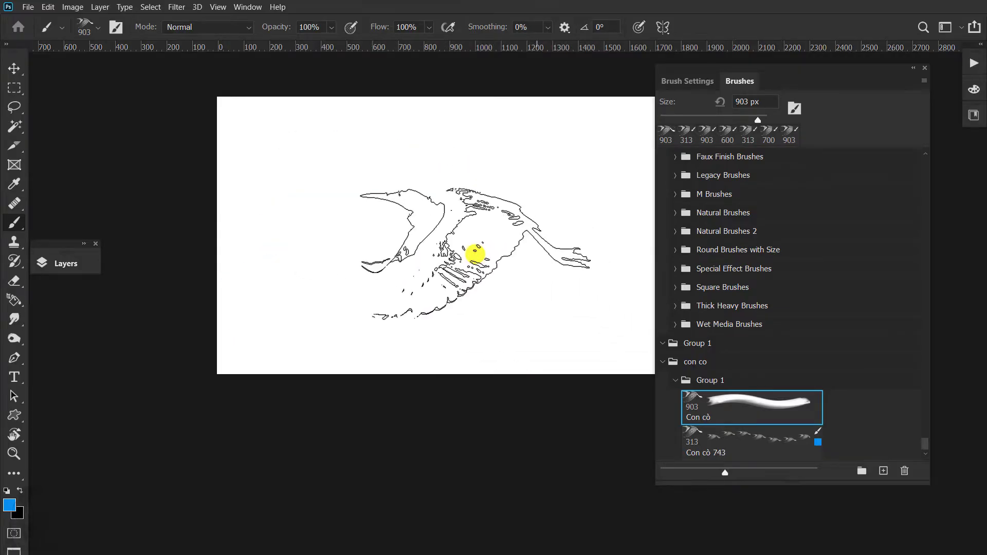
click(367, 182)
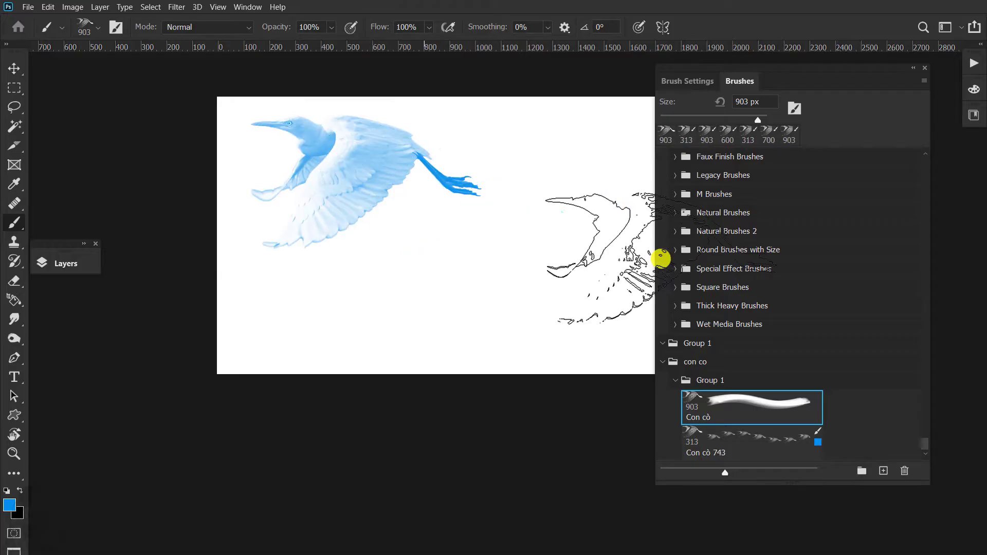
Stamp a small crane below it with the Con cò 743 brush
click(709, 439)
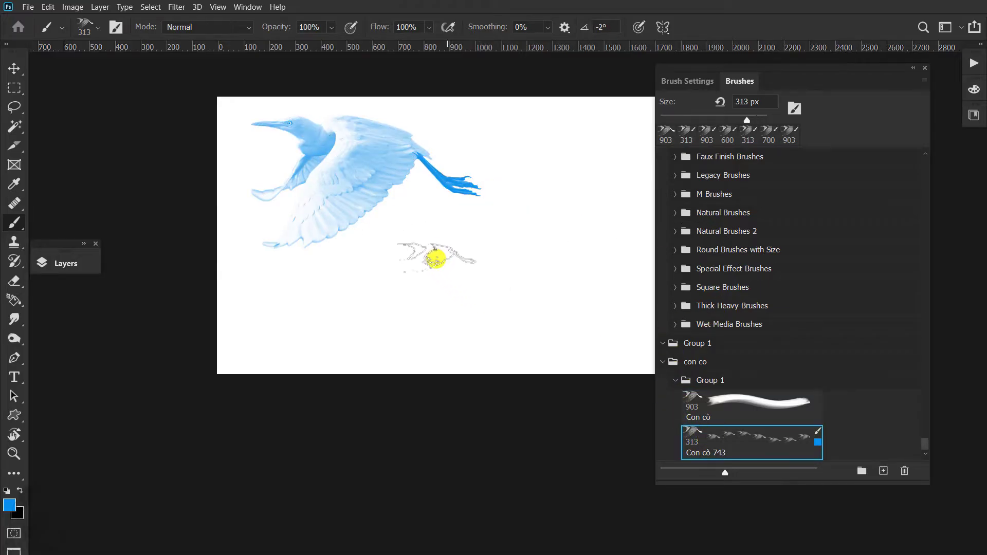
click(434, 254)
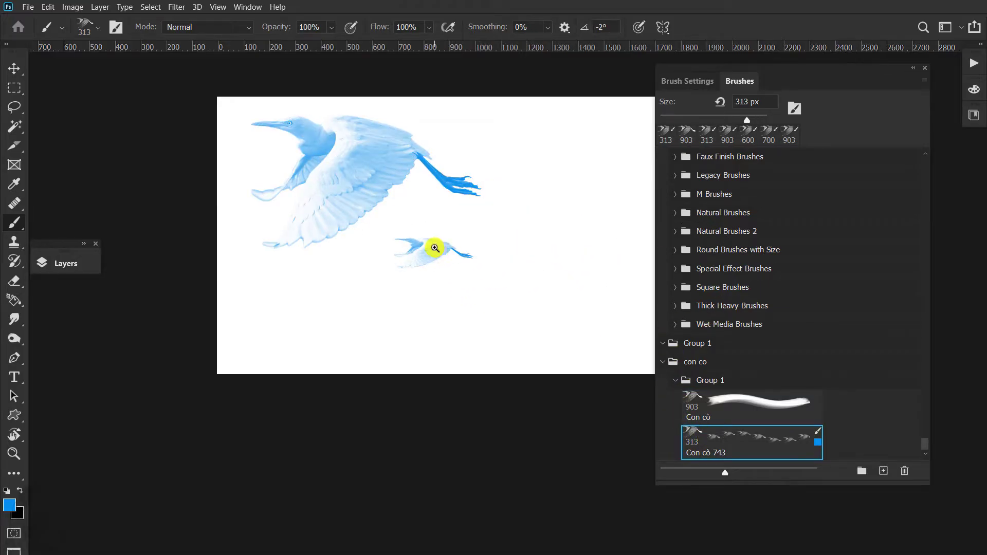
scroll(435, 246, up, 2)
scroll(440, 250, down, 3)
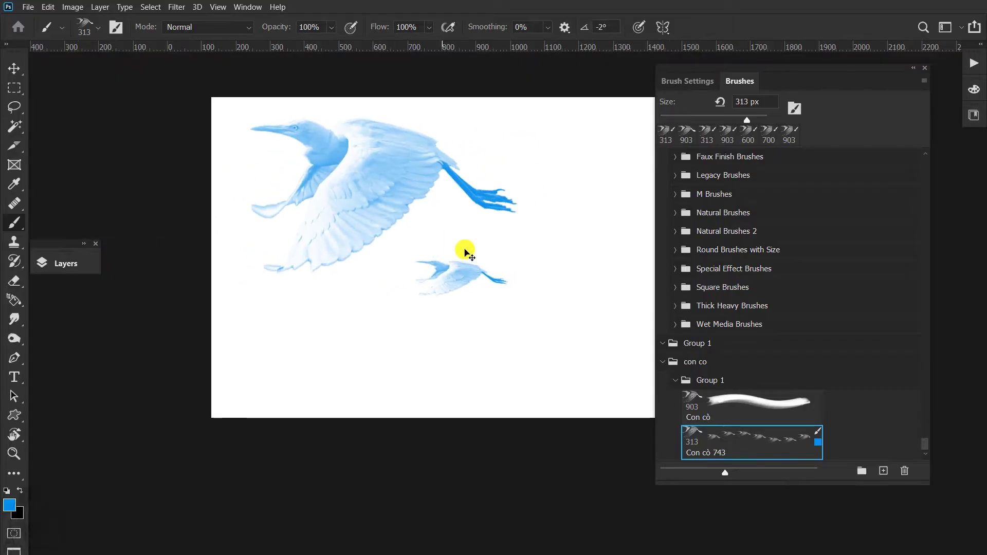